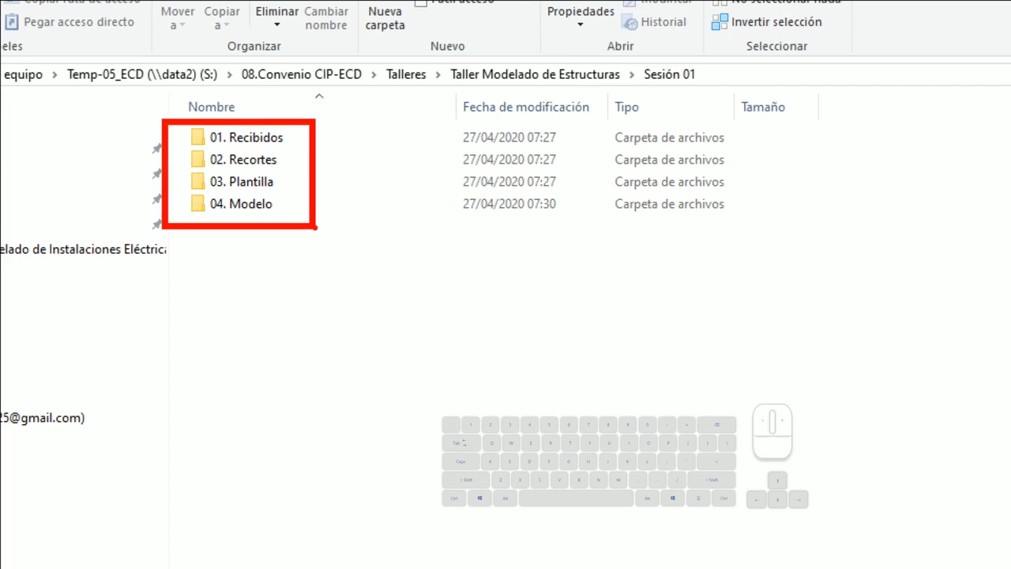
- Open CIMENTACION.dwg from the 01. Recibidos folder in AutoCAD
{"action": "double_click", "coordinate": [263, 136]}
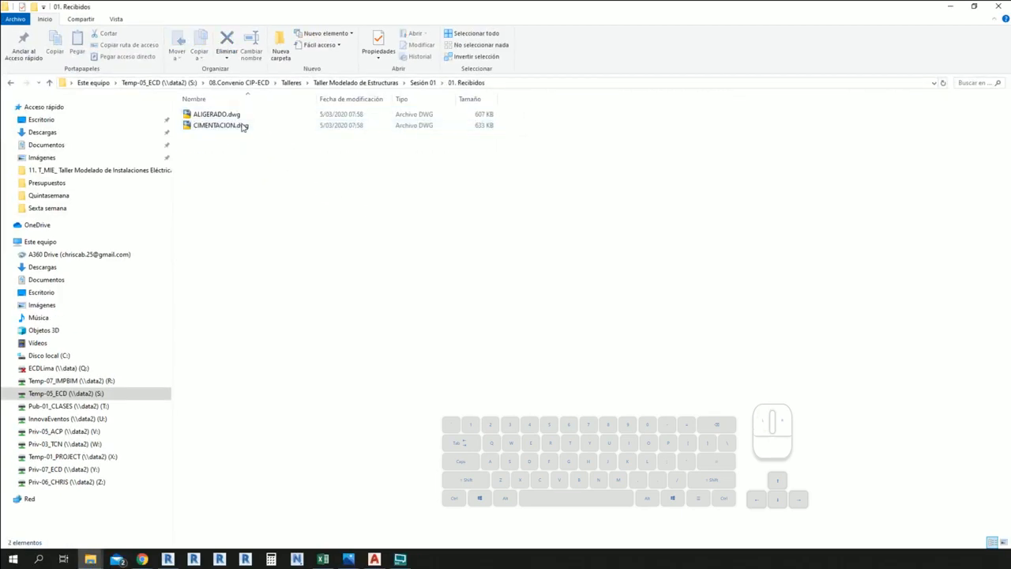
{"action": "left_click", "coordinate": [372, 557]}
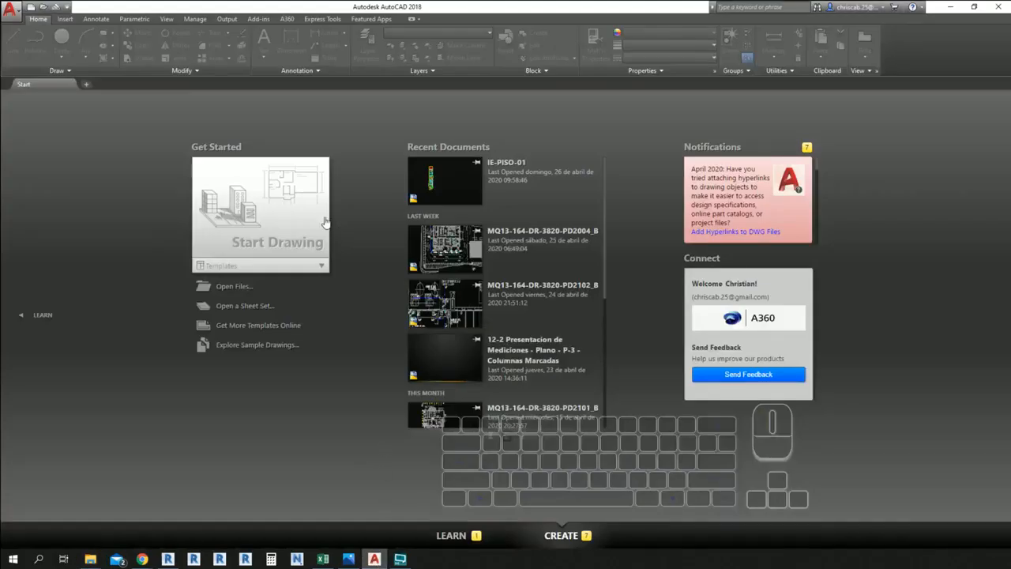
{"action": "key", "text": "alt+Tab"}
{"action": "left_click", "coordinate": [220, 125]}
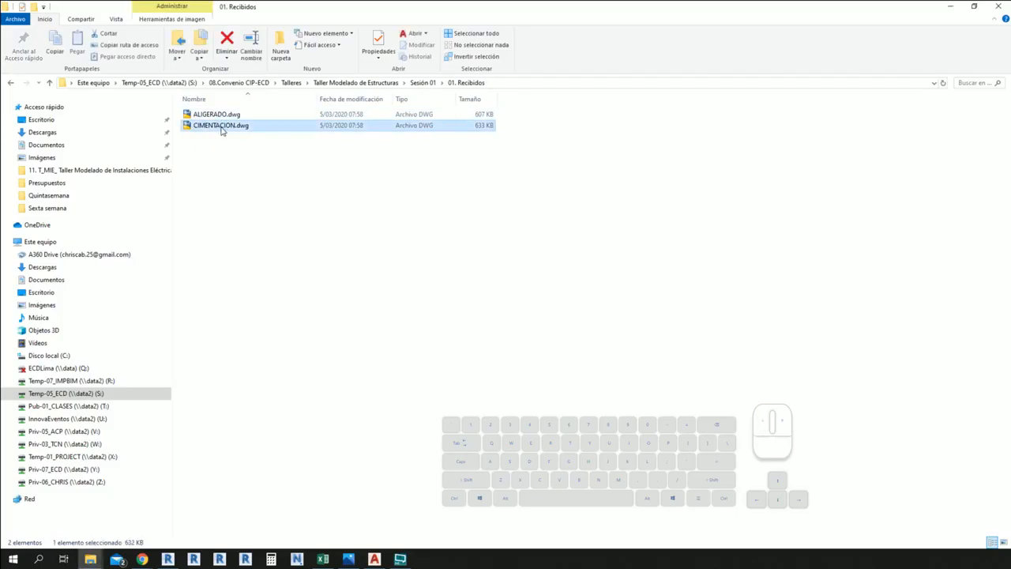
{"action": "mouse_move", "coordinate": [213, 126]}
{"action": "left_mouse_down", "text": "alt"}
{"action": "mouse_move", "coordinate": [315, 229]}
{"action": "mouse_move", "coordinate": [284, 99]}
{"action": "mouse_move", "coordinate": [243, 84]}
{"action": "left_mouse_up", "text": "alt"}
{"action": "key", "text": "alt+Tab"}
{"action": "scroll", "coordinate": [375, 286], "scroll_direction": "down", "scroll_amount": 3}
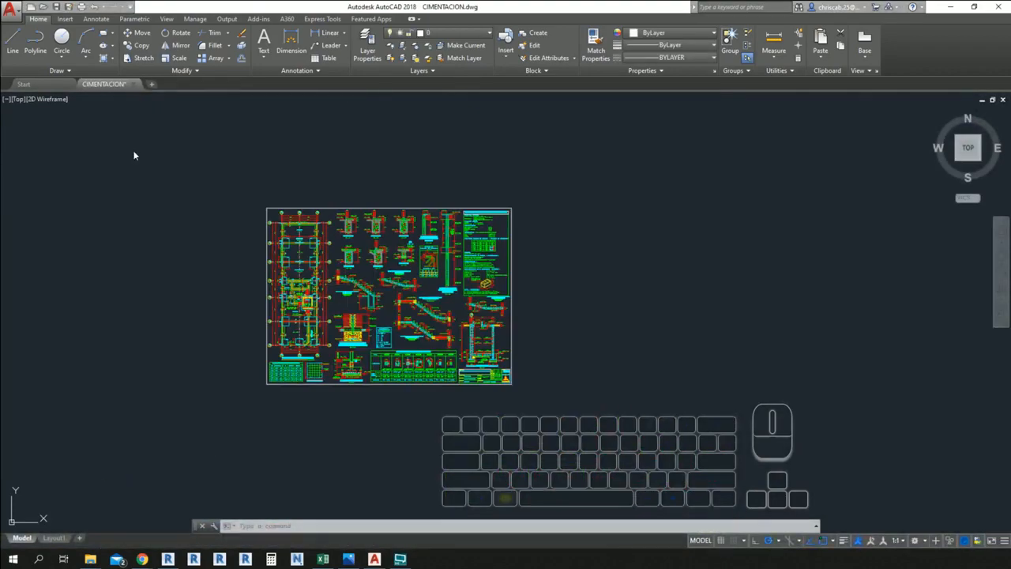
- Open ALIGERADO.dwg from the 01. Recibidos folder in AutoCAD as a second drawing
{"action": "key", "text": "alt+Tab"}
{"action": "left_click_drag", "start_coordinate": [214, 113], "coordinate": [209, 81]}
{"action": "key", "text": "alt+Tab"}
{"action": "key", "text": "alt+Tab"}
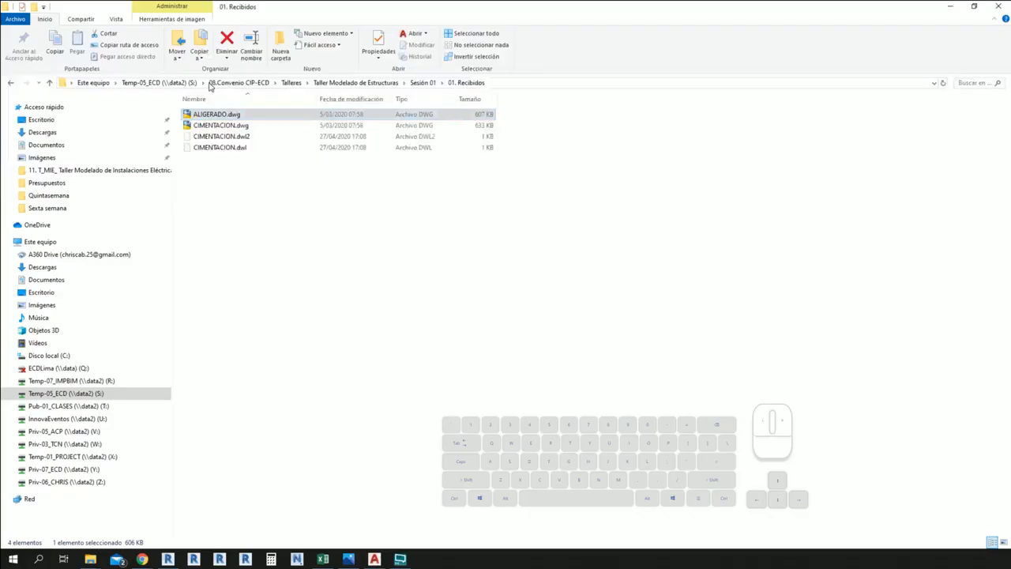
{"action": "mouse_move", "coordinate": [208, 116]}
{"action": "left_mouse_down"}
{"action": "mouse_move", "coordinate": [237, 131]}
{"action": "mouse_move", "coordinate": [184, 87]}
{"action": "left_mouse_up"}
{"action": "key", "text": "alt+Tab"}
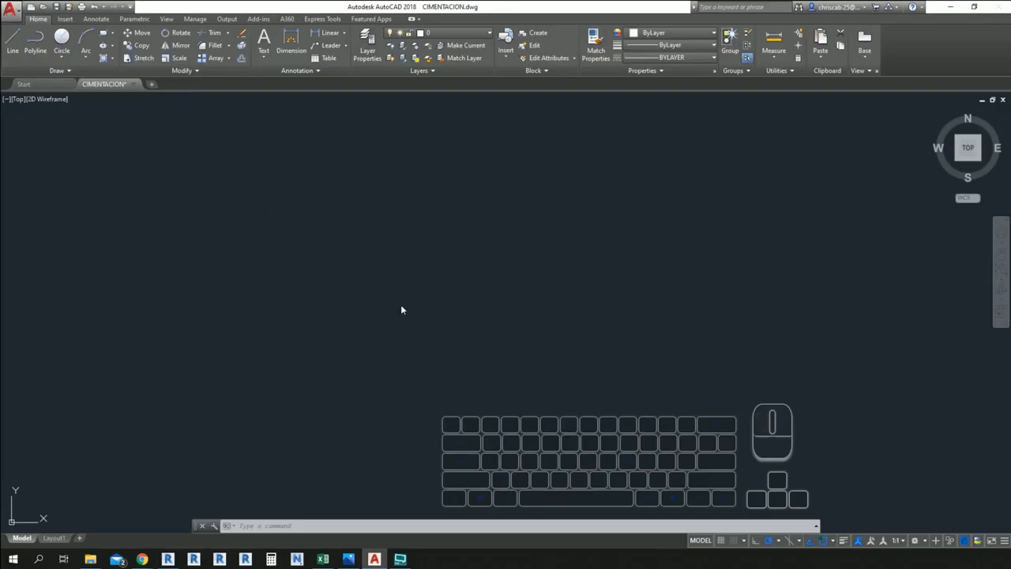
- Examine the slab plans and the beam details on the ALIGERADO sheet
{"action": "scroll", "coordinate": [465, 381], "scroll_direction": "down", "scroll_amount": 2}
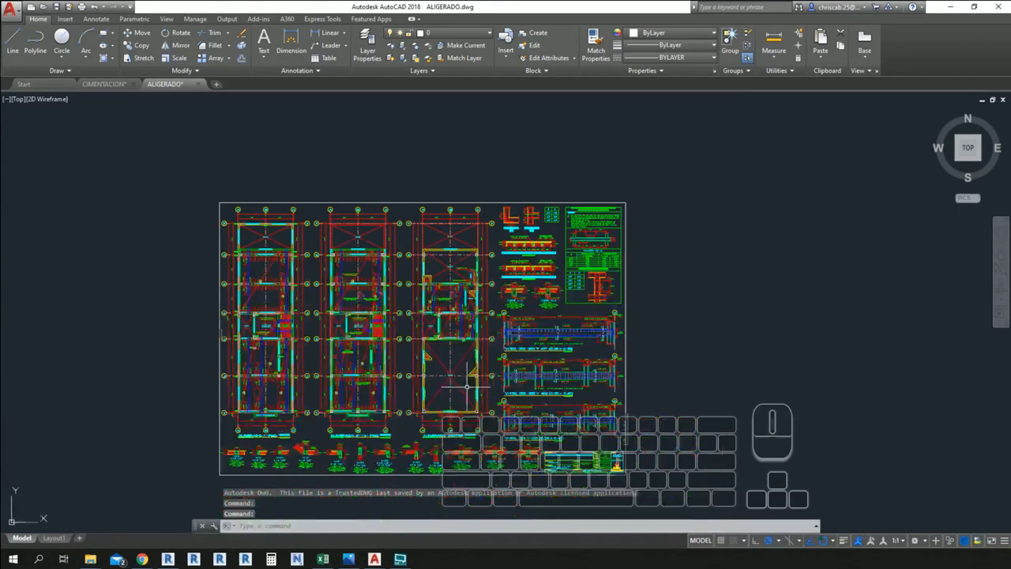
{"action": "scroll", "coordinate": [292, 265], "scroll_direction": "up", "scroll_amount": 2}
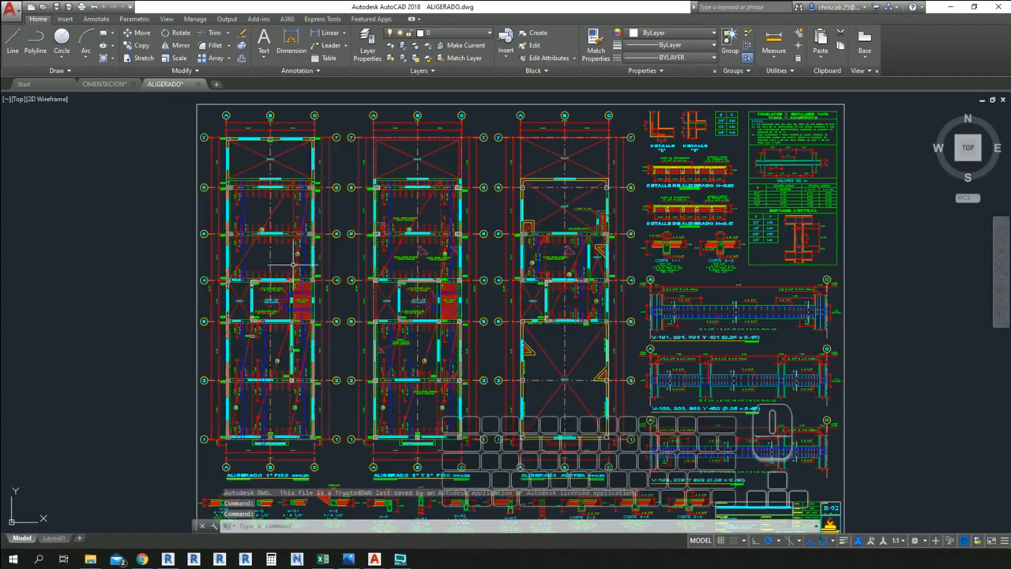
{"action": "mouse_move", "coordinate": [690, 396]}
{"action": "middle_mouse_down"}
{"action": "mouse_move", "coordinate": [607, 377]}
{"action": "mouse_move", "coordinate": [583, 348]}
{"action": "middle_mouse_up"}
{"action": "scroll", "coordinate": [652, 392], "scroll_direction": "down", "scroll_amount": 2}
- Go to the CIMENTACION drawing and examine its foundation plan, section details, stair details and column schedule
{"action": "left_click", "coordinate": [102, 86]}
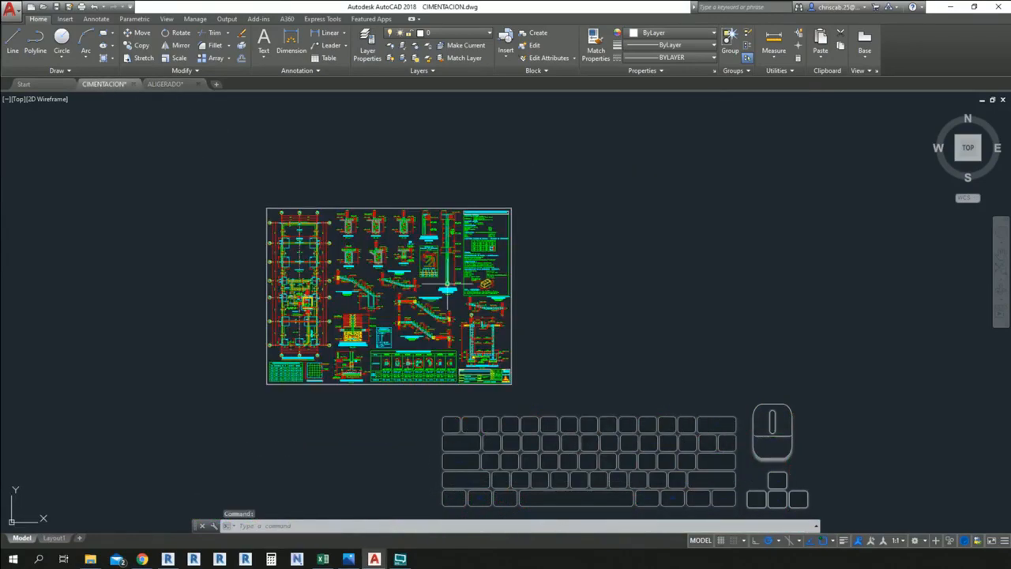
{"action": "scroll", "coordinate": [466, 308], "scroll_direction": "up", "scroll_amount": 4}
{"action": "scroll", "coordinate": [466, 308], "scroll_direction": "down", "scroll_amount": 2}
{"action": "middle_click_drag", "start_coordinate": [452, 270], "coordinate": [586, 285]}
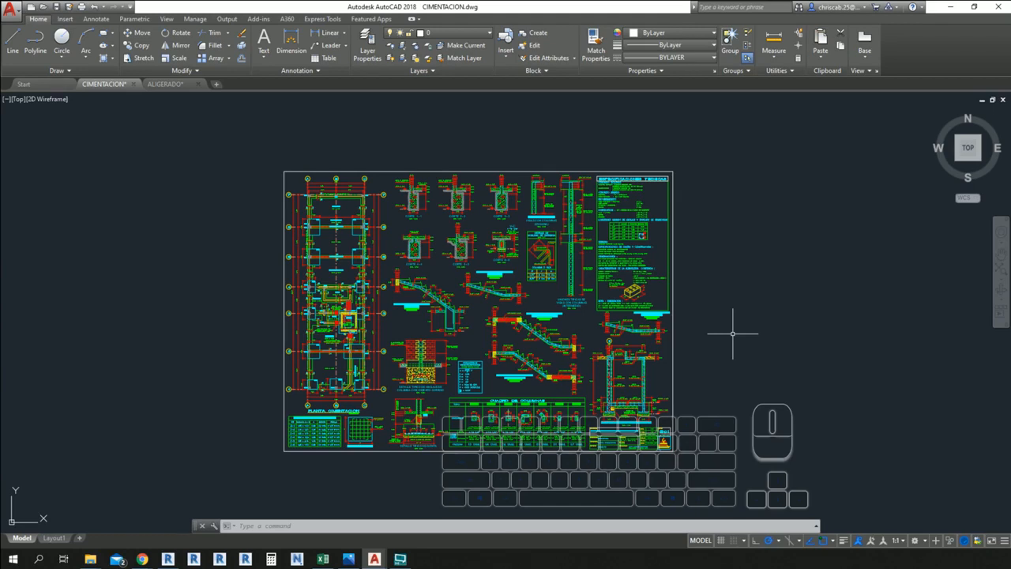
{"action": "key", "text": "alt+Tab"}
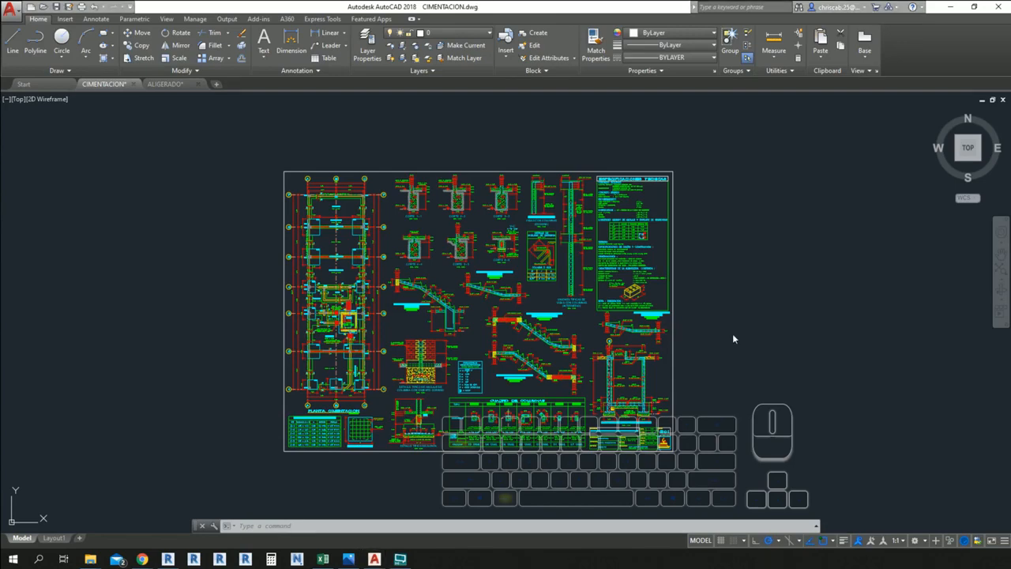
{"action": "key", "text": "alt+Tab"}
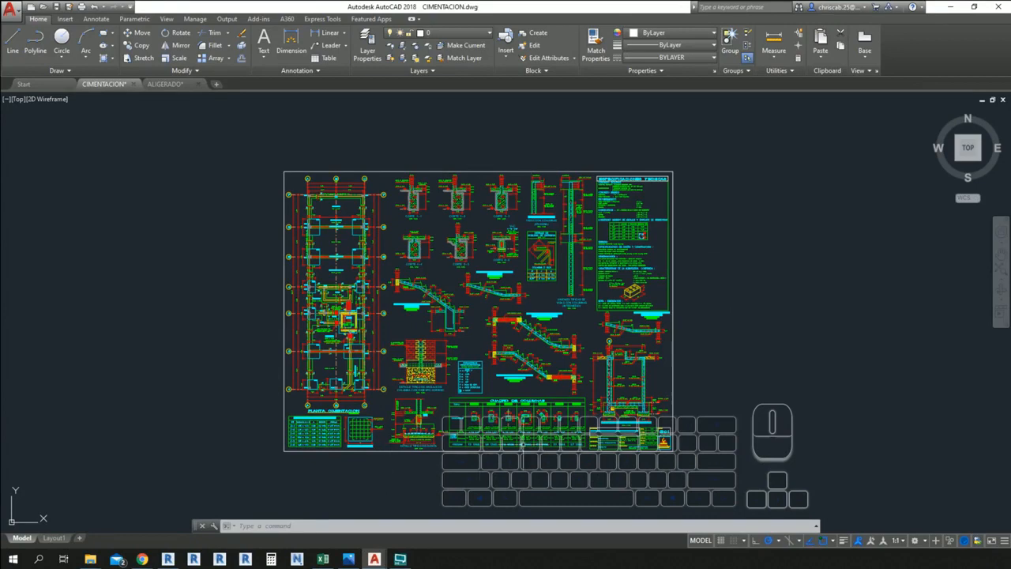
{"action": "scroll", "coordinate": [371, 268], "scroll_direction": "up", "scroll_amount": 2}
{"action": "scroll", "coordinate": [379, 316], "scroll_direction": "down", "scroll_amount": 2}
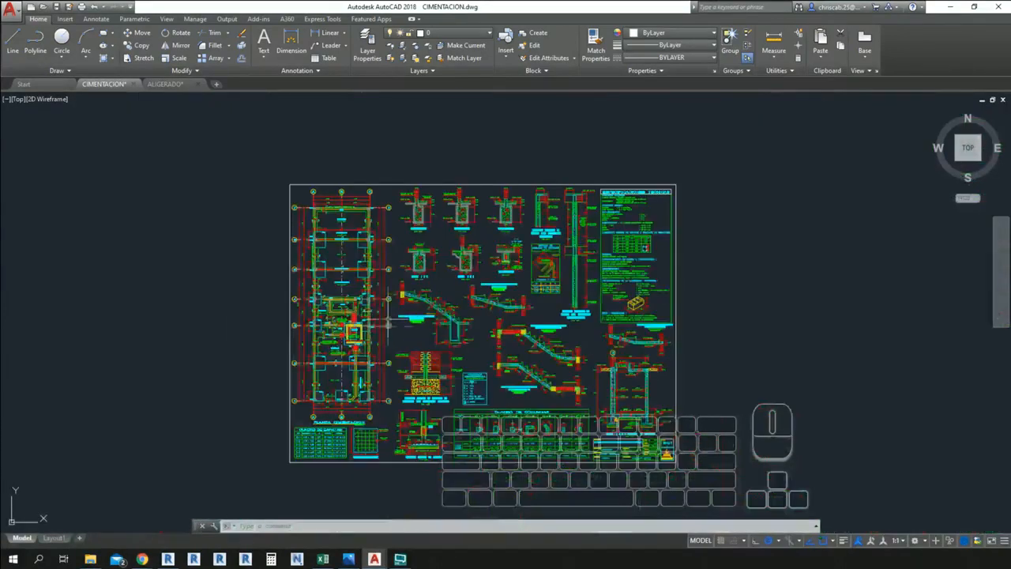
{"action": "scroll", "coordinate": [242, 440], "scroll_direction": "down", "scroll_amount": 4}
{"action": "mouse_move", "coordinate": [348, 457]}
{"action": "middle_mouse_down"}
{"action": "mouse_move", "coordinate": [370, 377]}
{"action": "mouse_move", "coordinate": [360, 382]}
{"action": "middle_mouse_up"}
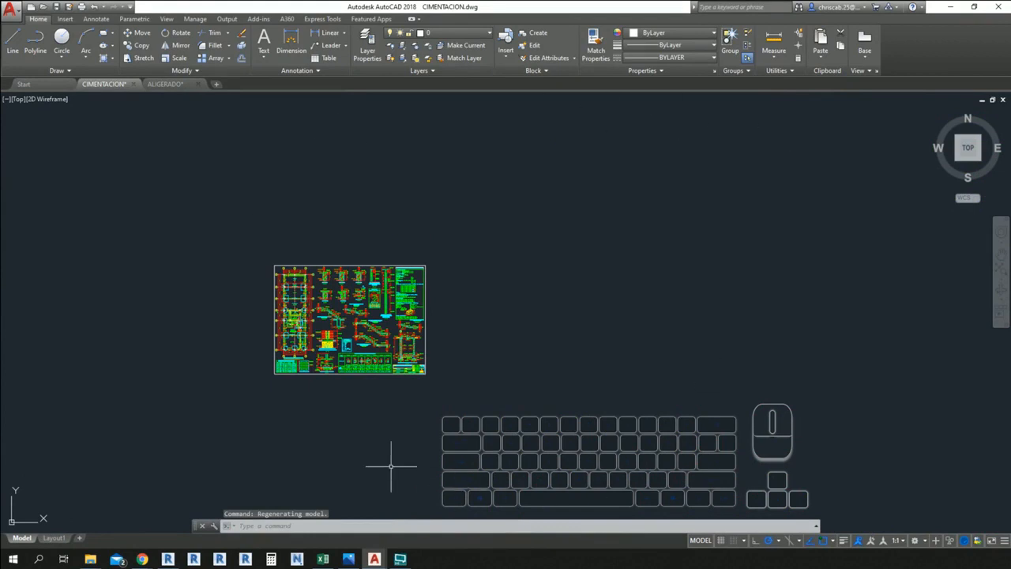
- Check Layout1 of the CIMENTACION drawing and return to model space
{"action": "left_click", "coordinate": [54, 538]}
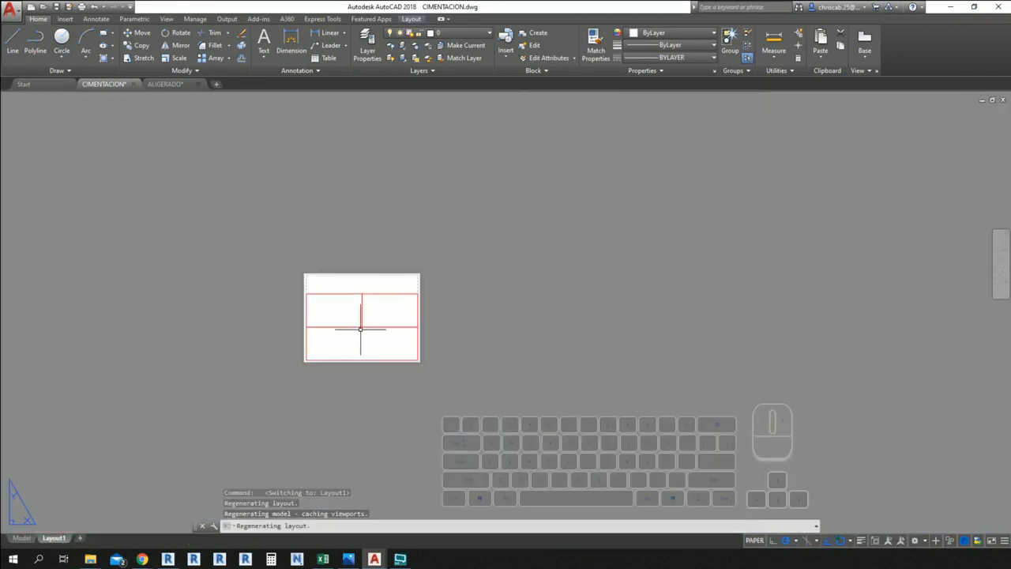
{"action": "scroll", "coordinate": [360, 316], "scroll_direction": "up", "scroll_amount": 3}
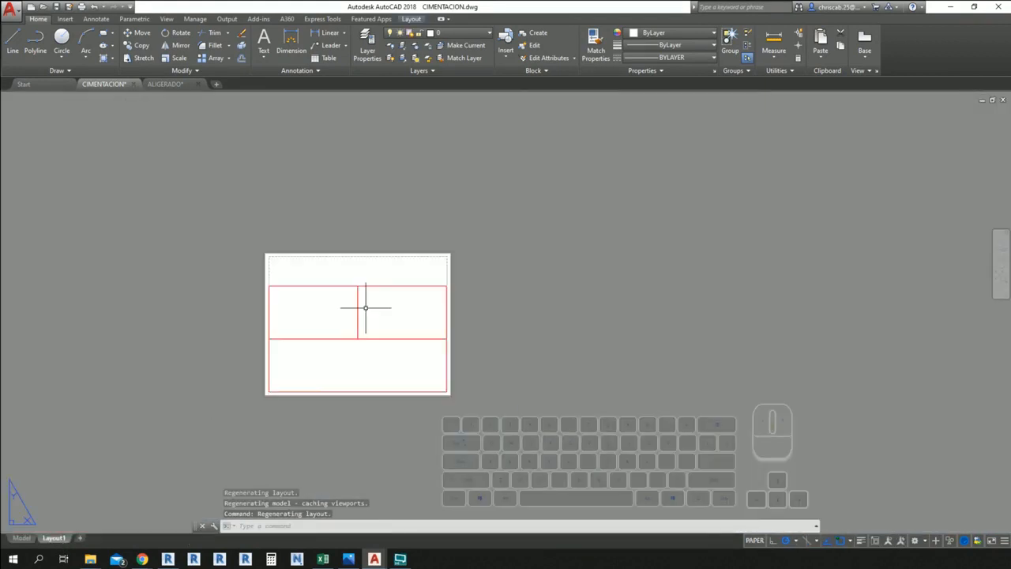
{"action": "left_click", "coordinate": [21, 538]}
{"action": "scroll", "coordinate": [344, 328], "scroll_direction": "up", "scroll_amount": 2}
{"action": "scroll", "coordinate": [297, 336], "scroll_direction": "up", "scroll_amount": 3}
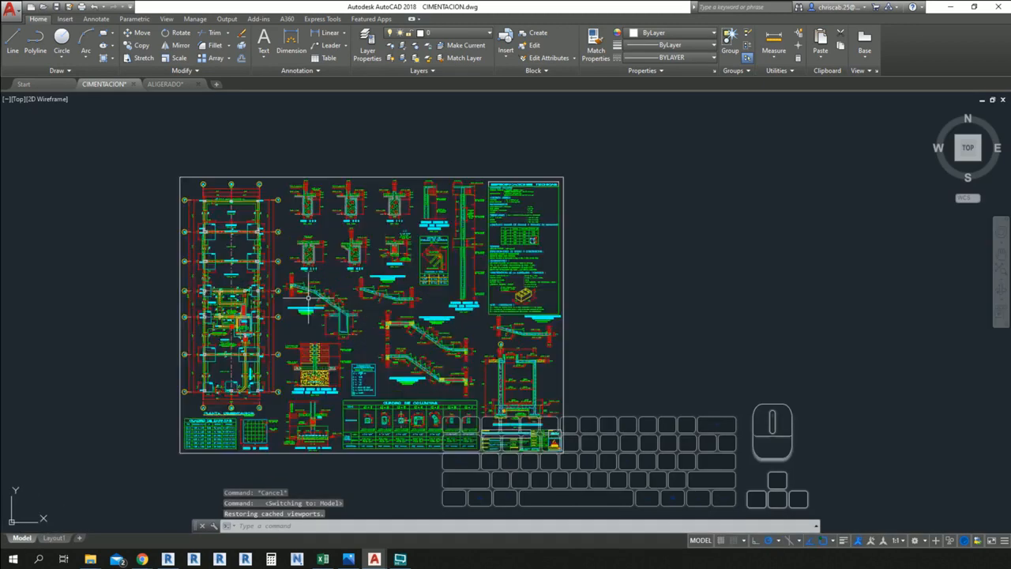
{"action": "middle_click_drag", "start_coordinate": [343, 293], "coordinate": [389, 277]}
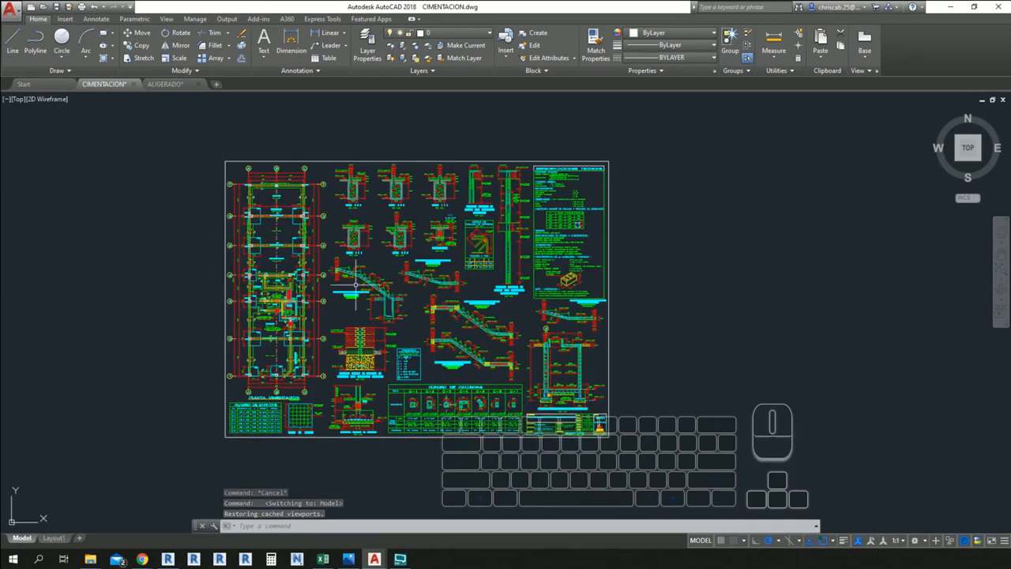
- Open the trimmed foundation drawing ES-CIMEN-01.dwg from the 02. Recortes folder in AutoCAD
{"action": "key", "text": "alt+Tab"}
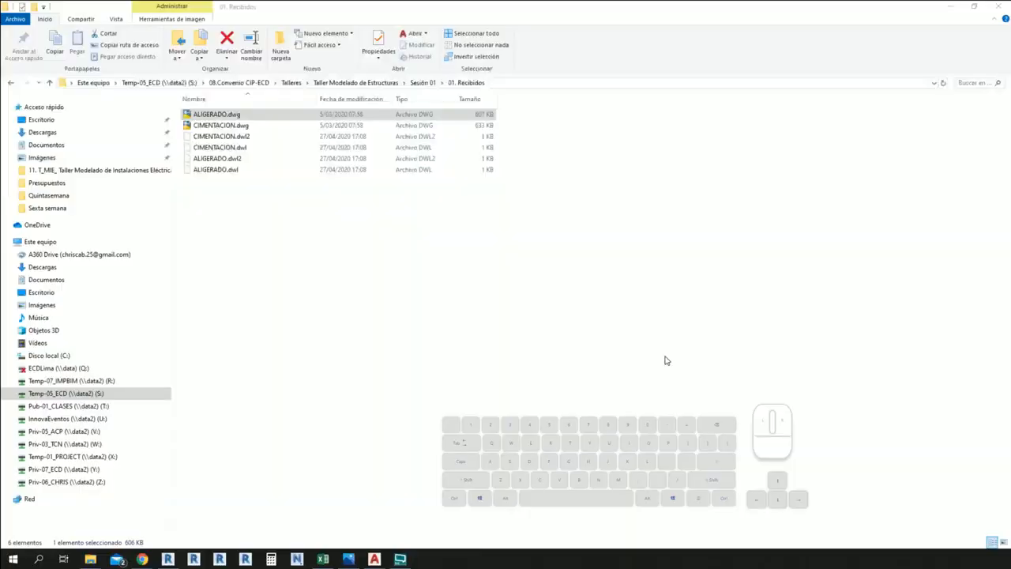
{"action": "left_click", "coordinate": [11, 82]}
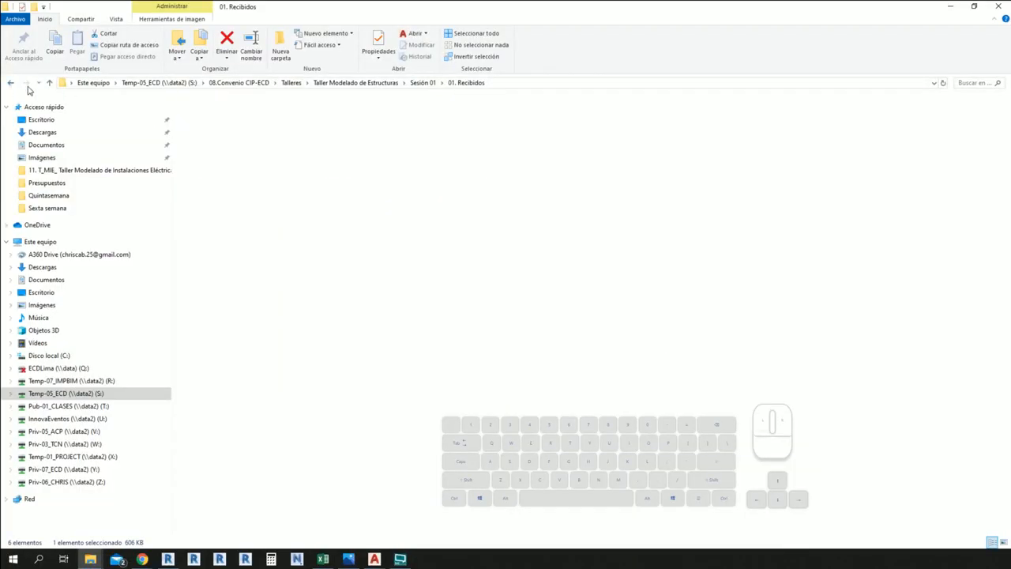
{"action": "double_click", "coordinate": [212, 126]}
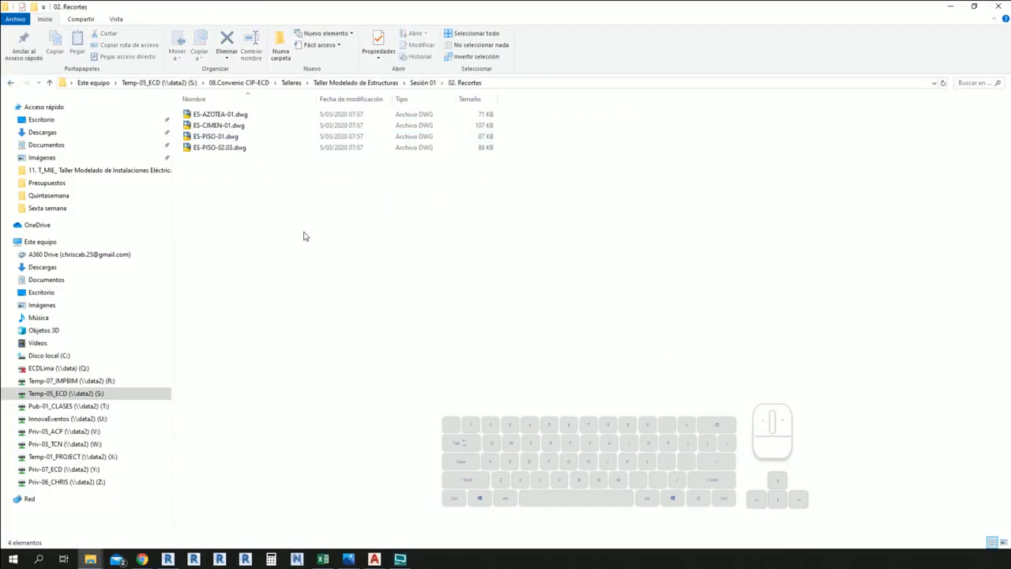
{"action": "left_click_drag", "start_coordinate": [126, 90], "coordinate": [314, 195], "text": "ctrl"}
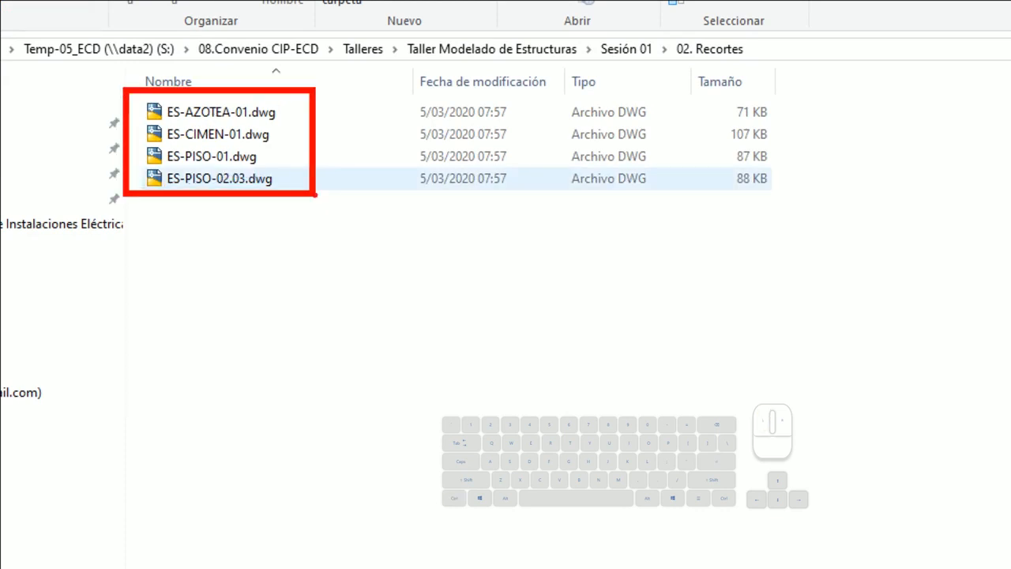
{"action": "key", "text": "Escape"}
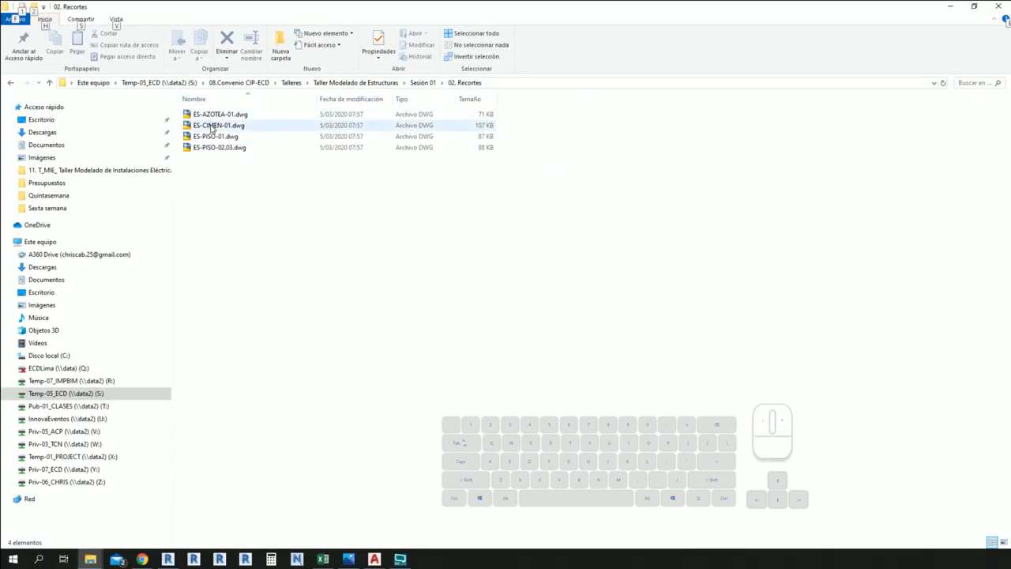
{"action": "left_click_drag", "start_coordinate": [219, 125], "coordinate": [312, 248], "text": "alt"}
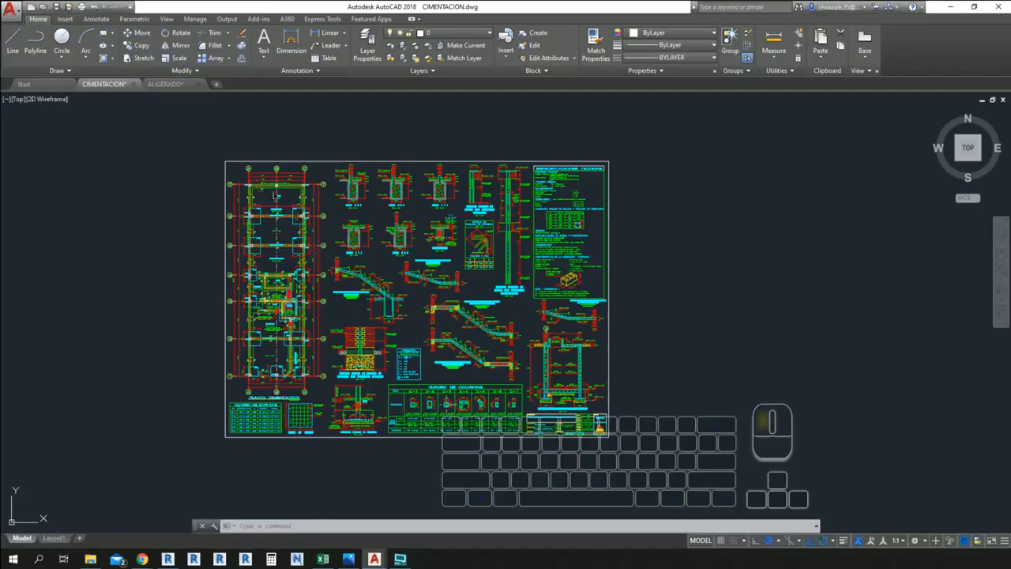
{"action": "left_click_drag", "start_coordinate": [261, 88], "coordinate": [260, 90]}
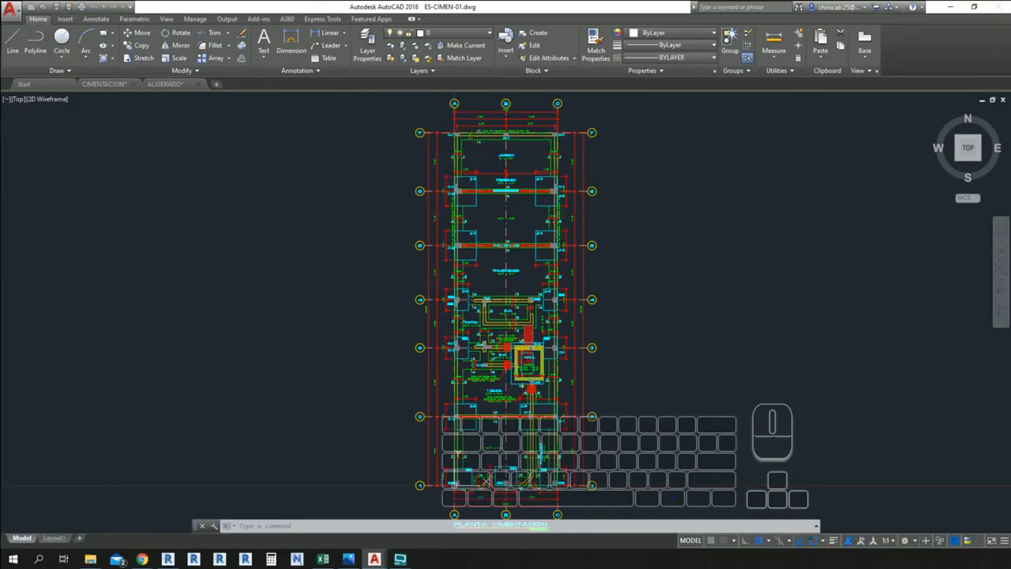
- Examine the isolated foundation plan in ES-CIMEN-01 and compare it with the full CIMENTACION sheet
{"action": "mouse_move", "coordinate": [598, 277]}
{"action": "middle_mouse_down"}
{"action": "mouse_move", "coordinate": [545, 334]}
{"action": "mouse_move", "coordinate": [553, 339]}
{"action": "mouse_move", "coordinate": [552, 311]}
{"action": "mouse_move", "coordinate": [574, 377]}
{"action": "middle_mouse_up"}
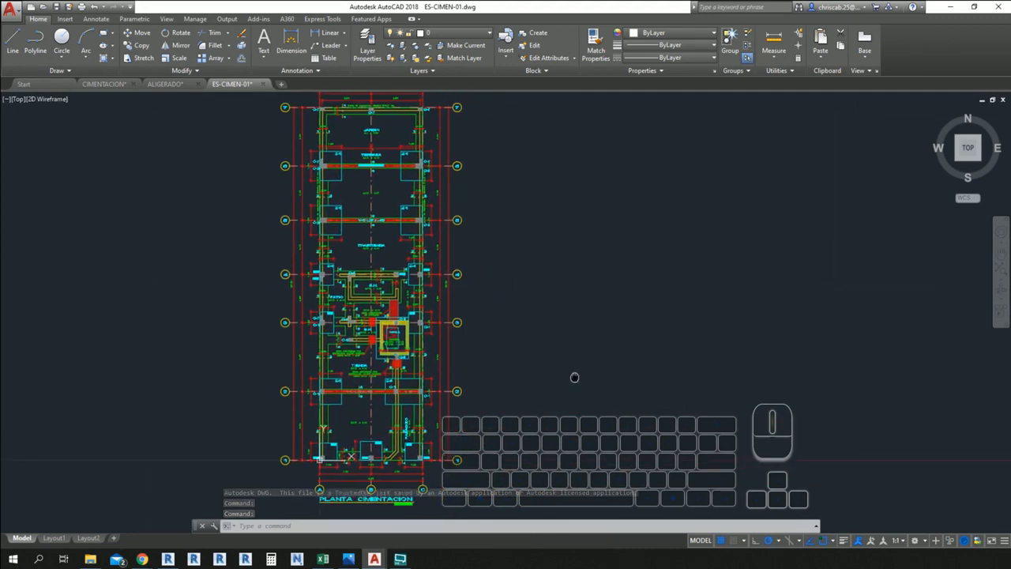
{"action": "middle_click_drag", "start_coordinate": [574, 377], "coordinate": [579, 389]}
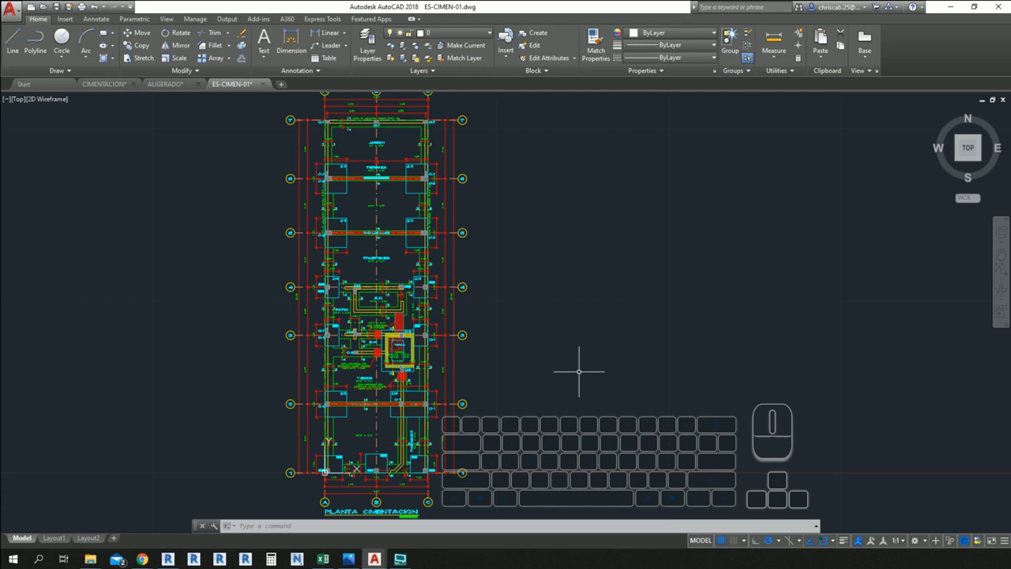
{"action": "left_click", "coordinate": [100, 83]}
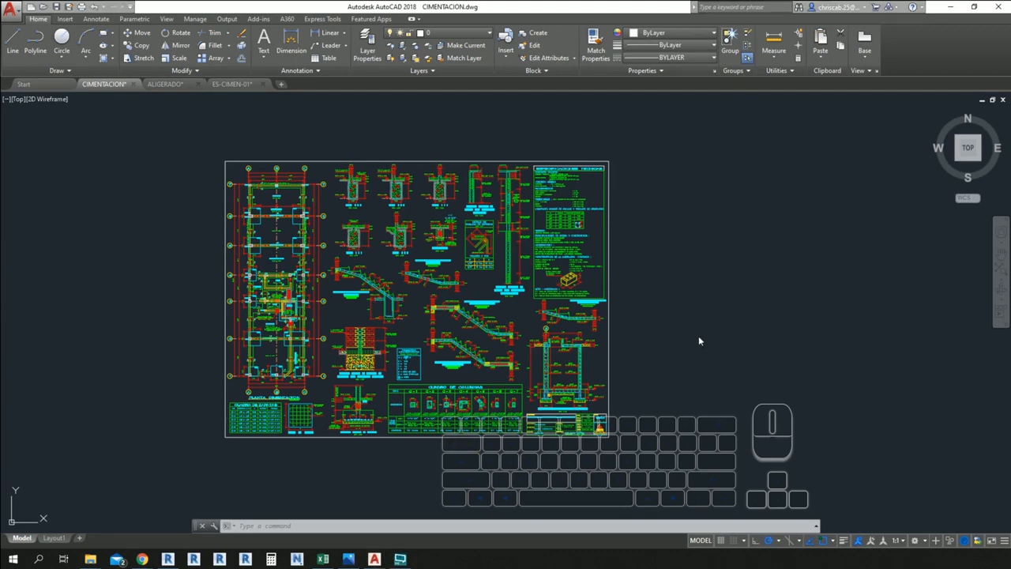
- Switch to Revit to view its default project templates, and look at Plantilla Estructuras.rte in the 03. Plantilla folder
{"action": "key", "text": "alt+Tab"}
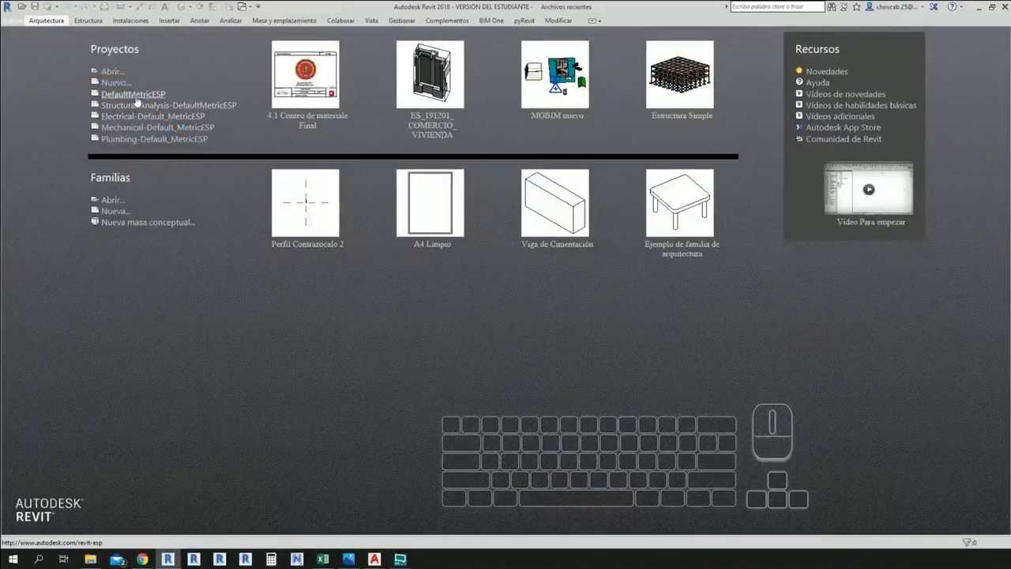
{"action": "left_click", "coordinate": [209, 164]}
{"action": "left_click_drag", "start_coordinate": [342, 278], "coordinate": [493, 293]}
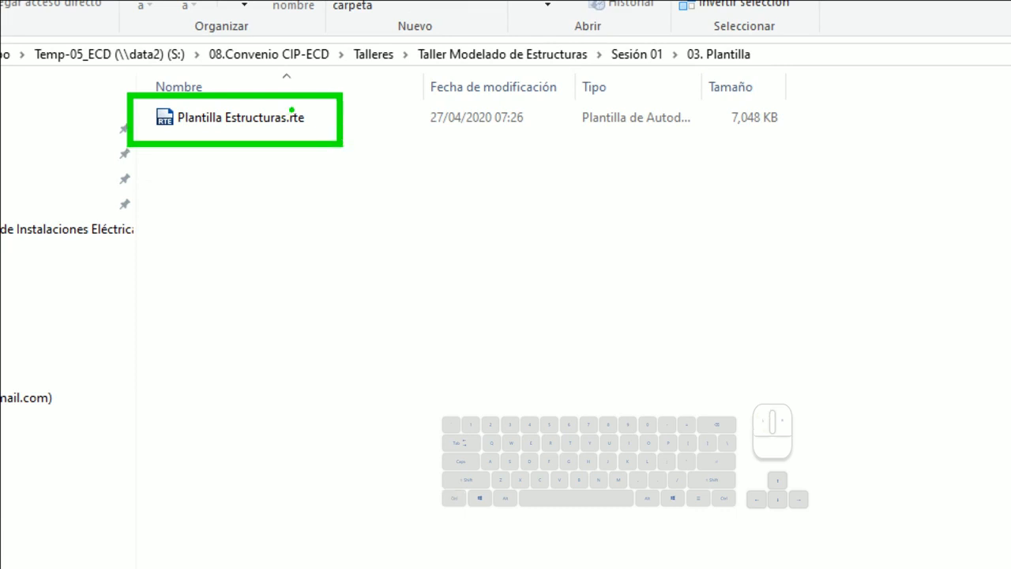
- Box the .rte extension of the template file in orange and add the screen annotation "Proyecto >>>>> RVT"
{"action": "left_click_drag", "start_coordinate": [277, 102], "coordinate": [320, 133], "text": "ctrl"}
{"action": "key", "text": "t"}
{"action": "scroll", "coordinate": [373, 247], "scroll_direction": "up", "scroll_amount": 4}
{"action": "type", "text": "Proyec"}
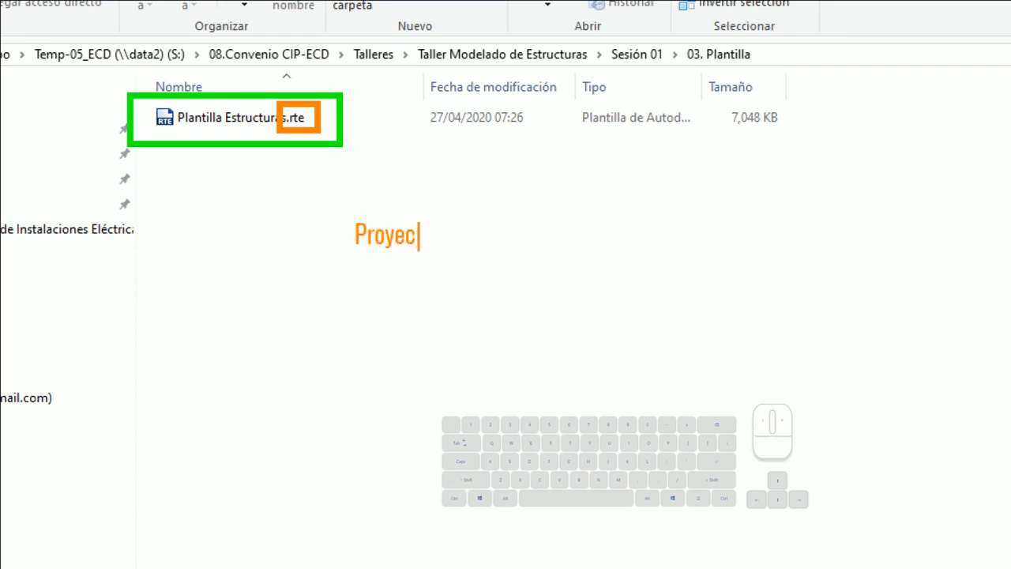
{"action": "type", "text": "to >>>>> "}
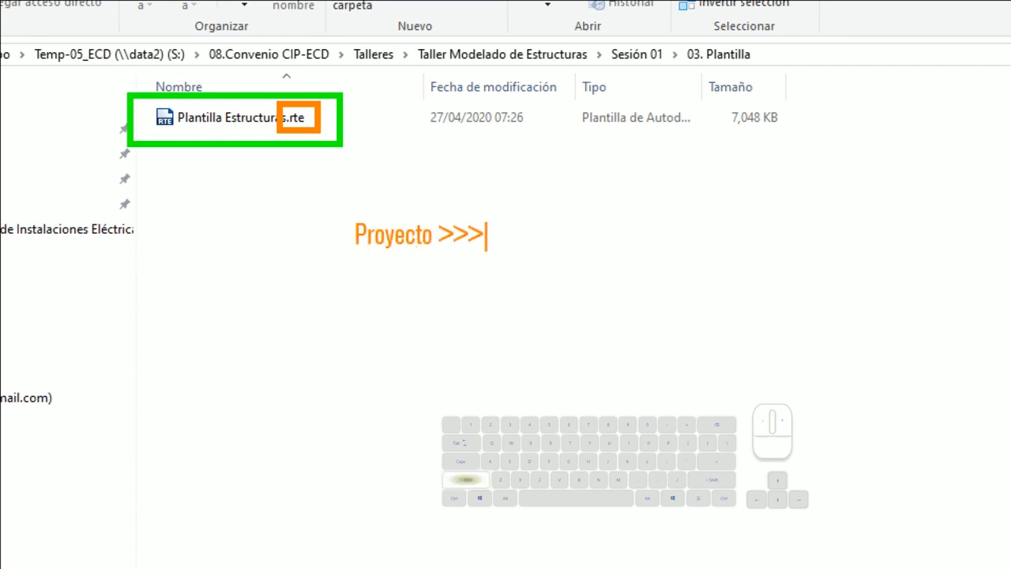
{"action": "type", "text": "RVT"}
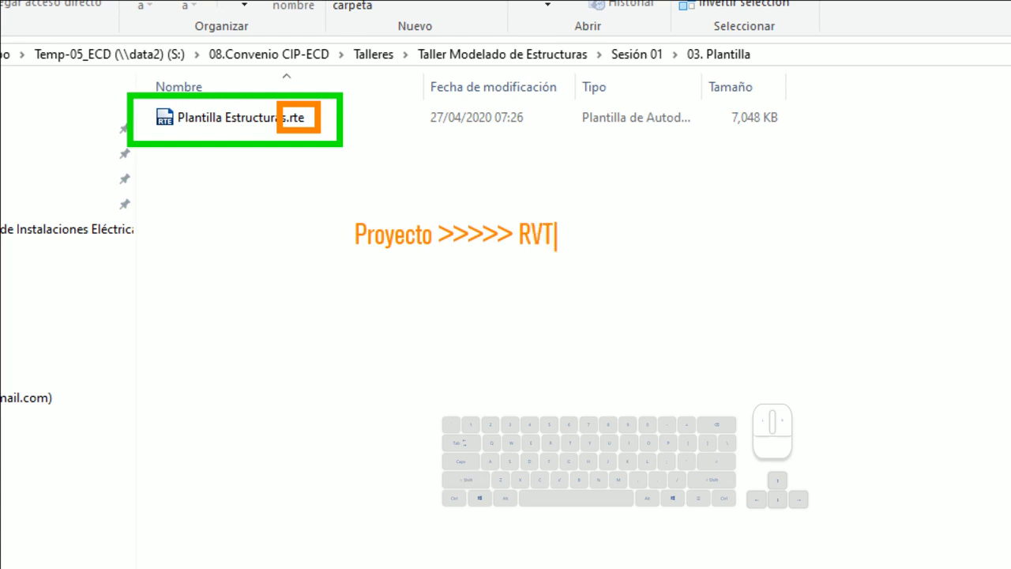
- Add the screen annotation "Plantilla >>>> RTE" below the project line and box its extension in red
{"action": "left_click", "coordinate": [553, 218]}
{"action": "key", "text": "t"}
{"action": "left_click", "coordinate": [361, 311]}
{"action": "type", "text": "Plantilla "}
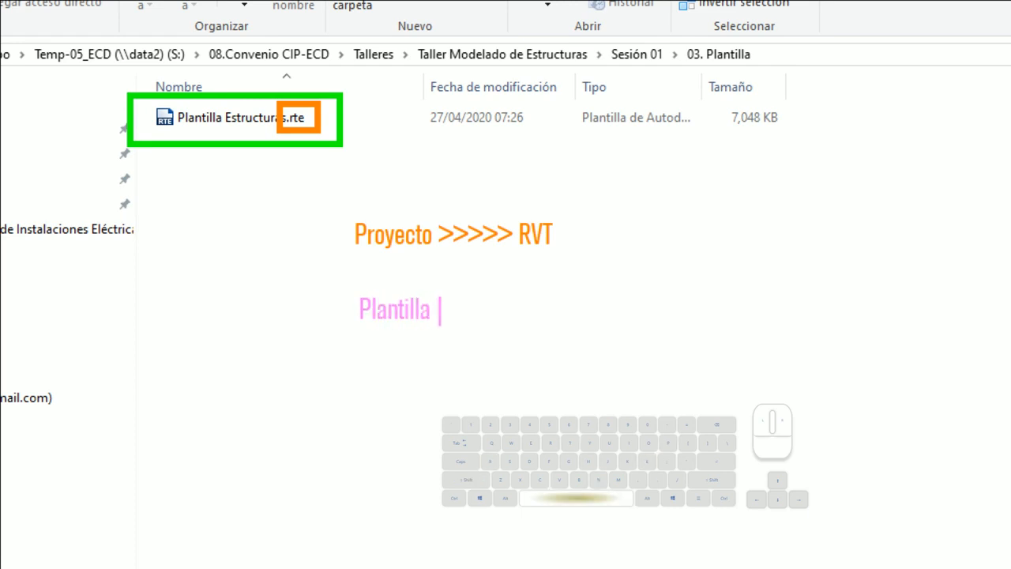
{"action": "type", "text": ">>>> "}
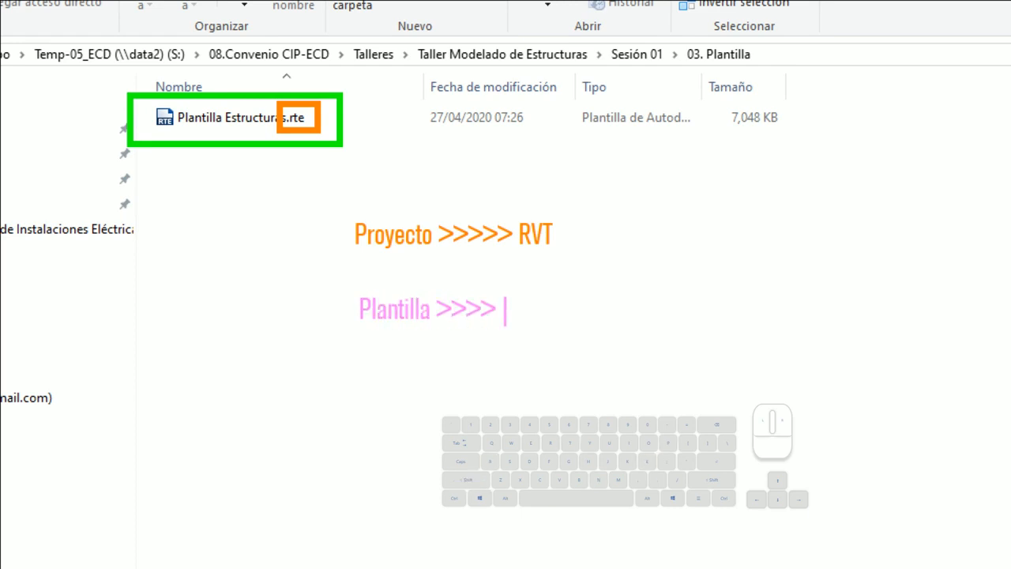
{"action": "type", "text": "RTE"}
{"action": "key", "text": "ctrl"}
{"action": "left_click_drag", "start_coordinate": [510, 289], "coordinate": [548, 333], "text": "ctrl"}
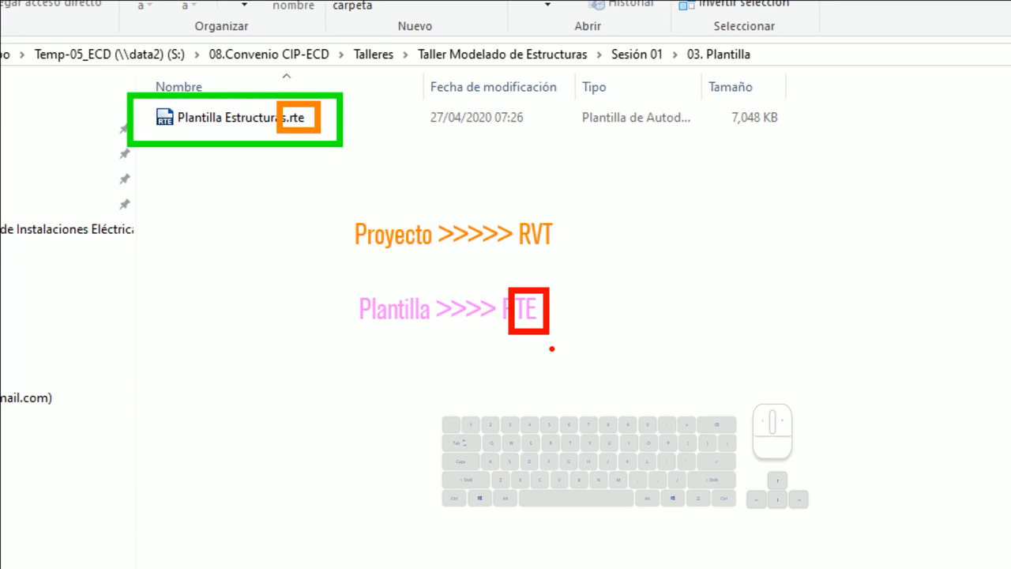
- Bracket both extension notes in red, box and tick "Proyecto >>>>> RVT", and clear the screen annotations
{"action": "mouse_move", "coordinate": [329, 204]}
{"action": "left_mouse_down"}
{"action": "mouse_move", "coordinate": [340, 277]}
{"action": "mouse_move", "coordinate": [338, 475]}
{"action": "mouse_move", "coordinate": [379, 533]}
{"action": "left_mouse_up"}
{"action": "left_click_drag", "start_coordinate": [381, 406], "coordinate": [412, 407]}
{"action": "left_click_drag", "start_coordinate": [404, 499], "coordinate": [439, 496]}
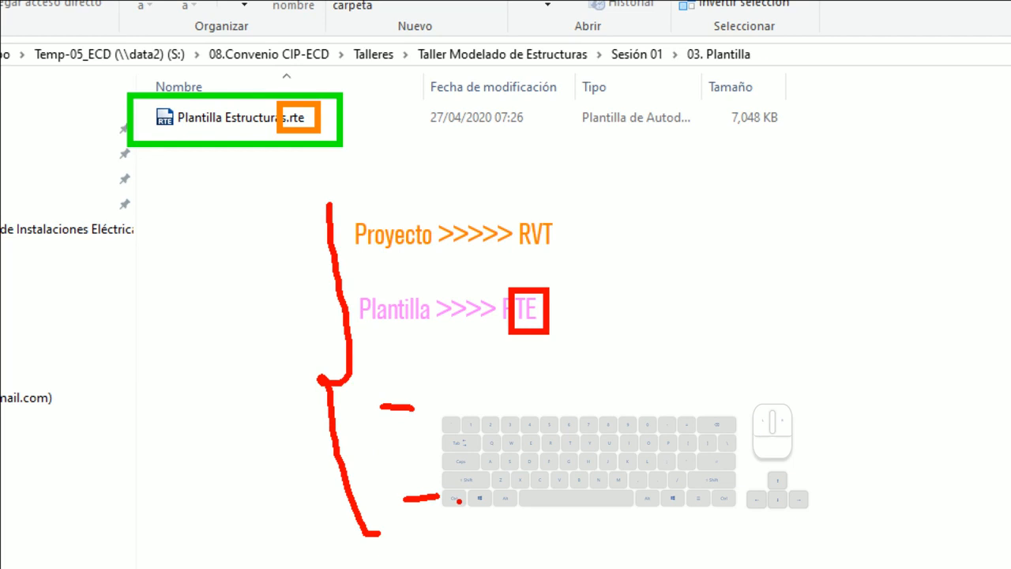
{"action": "mouse_move", "coordinate": [341, 197]}
{"action": "left_mouse_down", "text": "ctrl"}
{"action": "mouse_move", "coordinate": [351, 225]}
{"action": "mouse_move", "coordinate": [561, 269]}
{"action": "left_mouse_up", "text": "ctrl"}
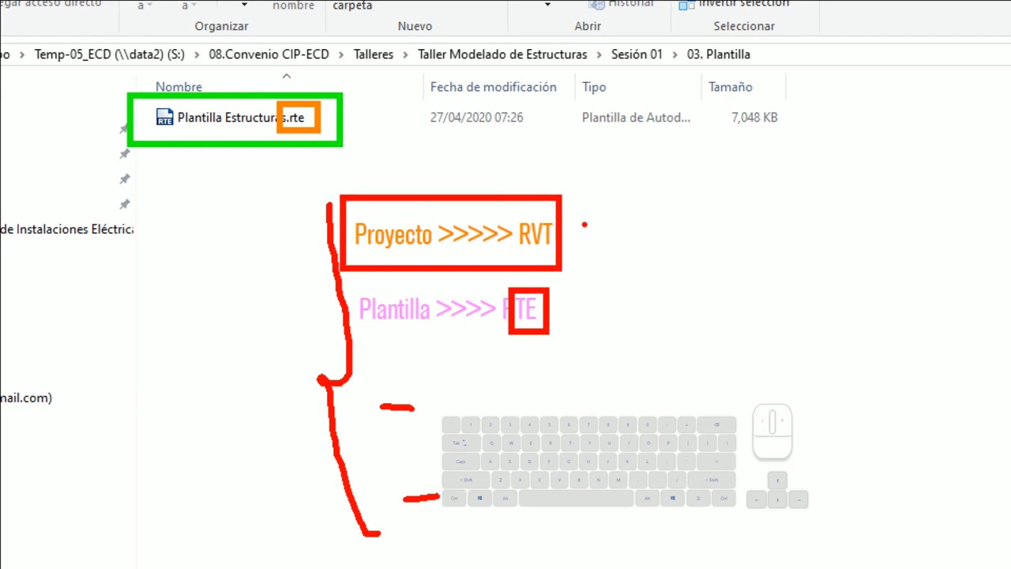
{"action": "left_click_drag", "start_coordinate": [585, 224], "coordinate": [635, 179]}
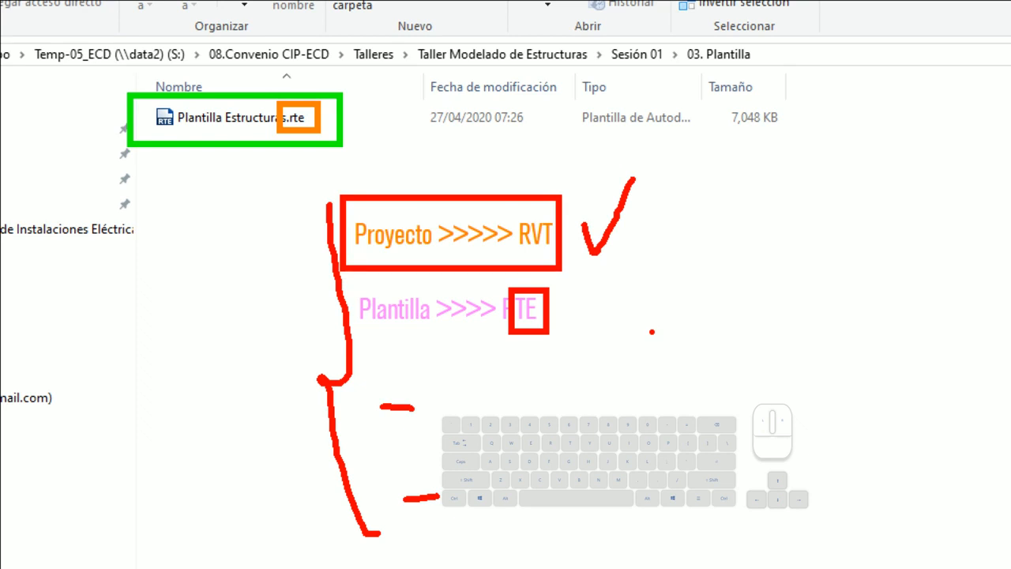
{"action": "key", "text": "Escape"}
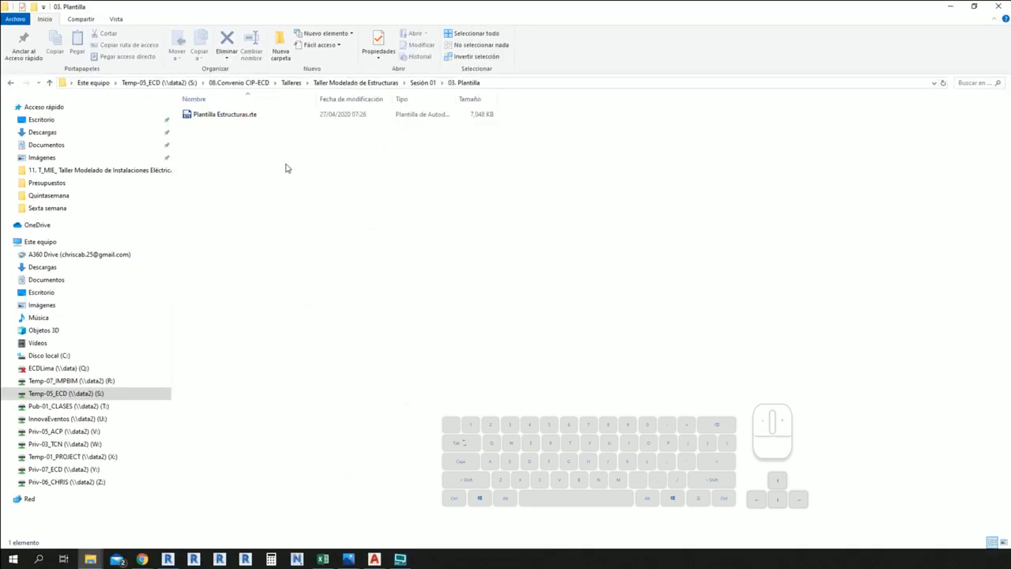
- Switch to Revit's new-project dialog and point out the template file setting in red and the browse option in green
{"action": "left_click", "coordinate": [228, 113]}
{"action": "key", "text": "alt+Tab"}
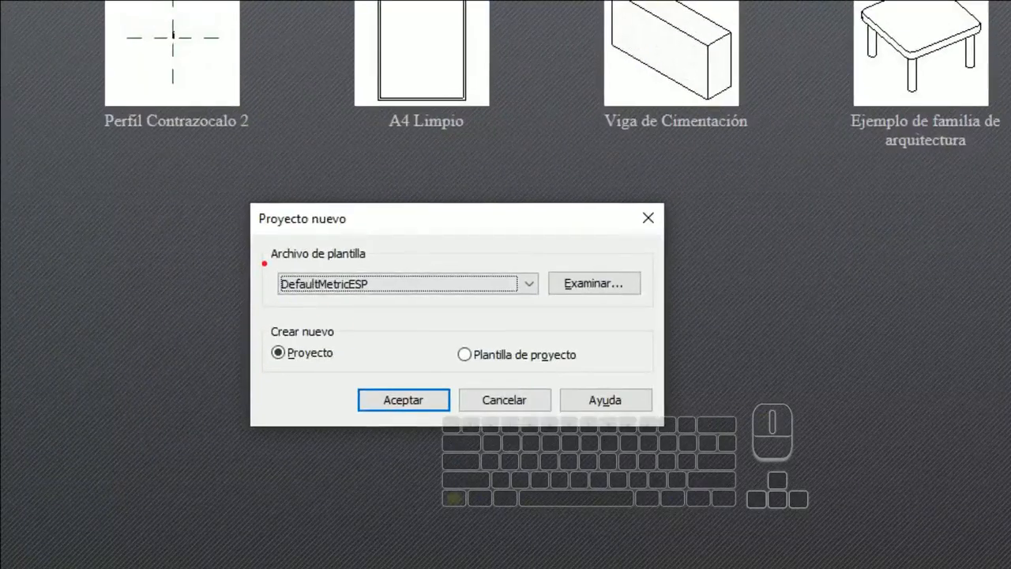
{"action": "left_click_drag", "start_coordinate": [265, 263], "coordinate": [524, 298], "text": "ctrl"}
{"action": "mouse_move", "coordinate": [501, 202]}
{"action": "left_mouse_down"}
{"action": "mouse_move", "coordinate": [421, 252]}
{"action": "mouse_move", "coordinate": [449, 231]}
{"action": "left_mouse_up"}
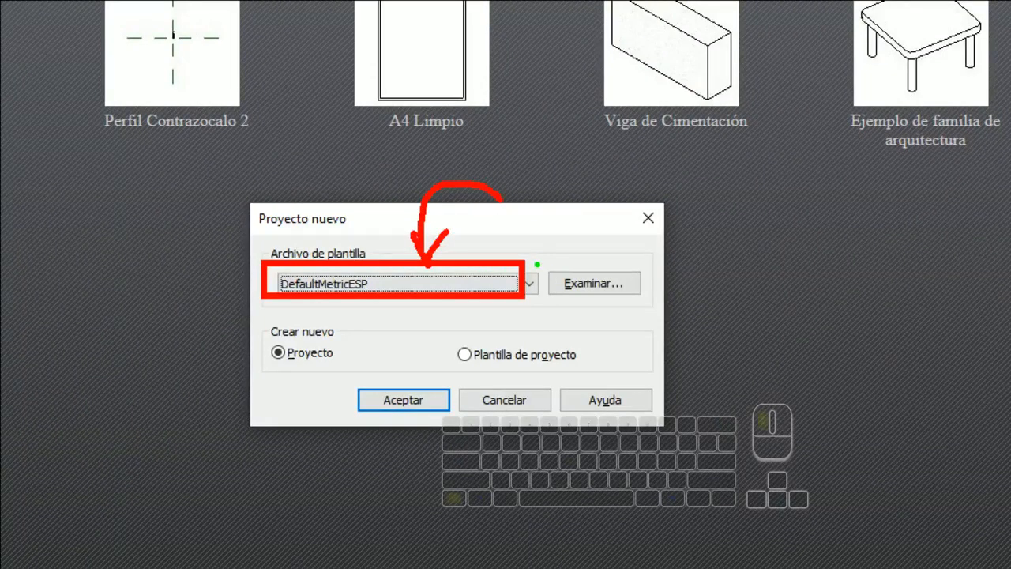
{"action": "left_click_drag", "start_coordinate": [537, 265], "coordinate": [652, 298], "text": "ctrl"}
{"action": "key", "text": "Escape"}
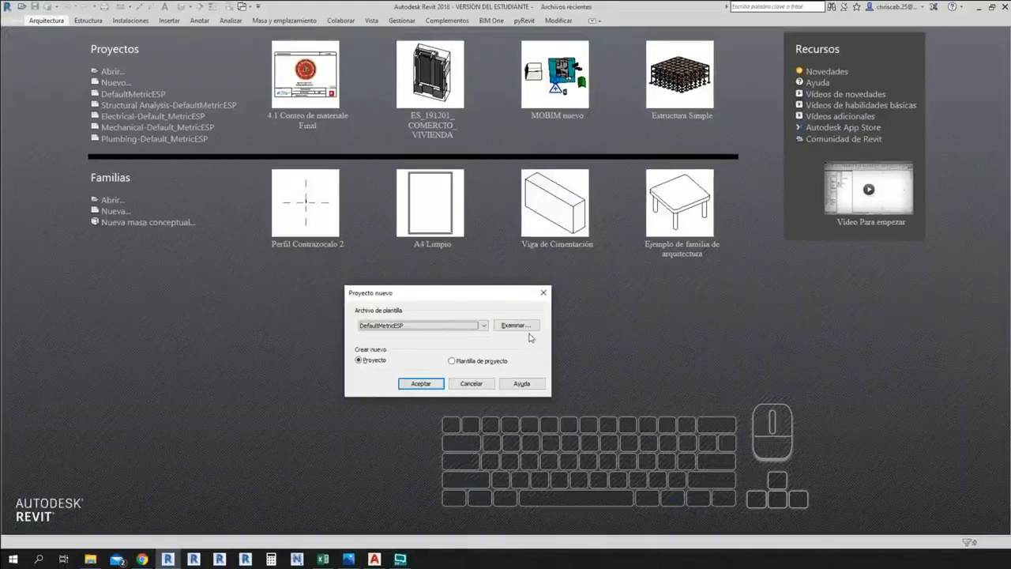
- Create a new project using Plantilla Estructuras.rte from Taller Modelado de Estructuras, Sesión 01, 03. Plantilla on the S: drive as its template
{"action": "left_click", "coordinate": [517, 326]}
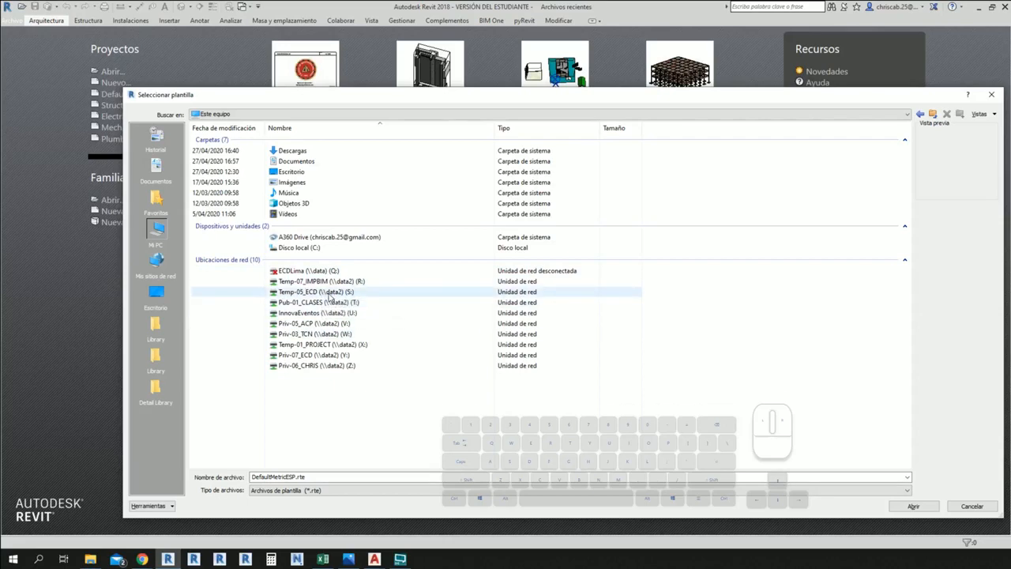
{"action": "double_click", "coordinate": [324, 291]}
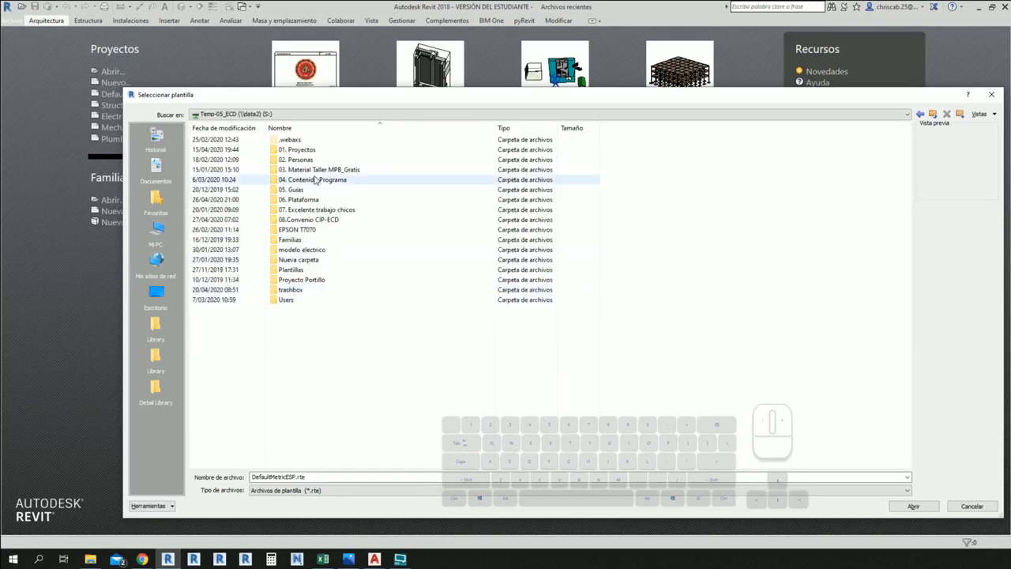
{"action": "double_click", "coordinate": [326, 220]}
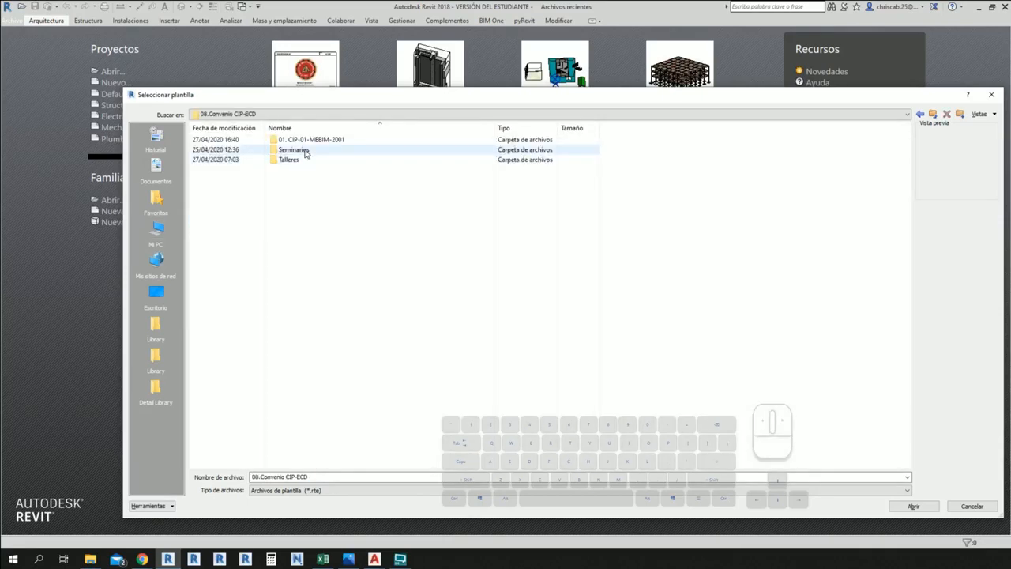
{"action": "double_click", "coordinate": [305, 150]}
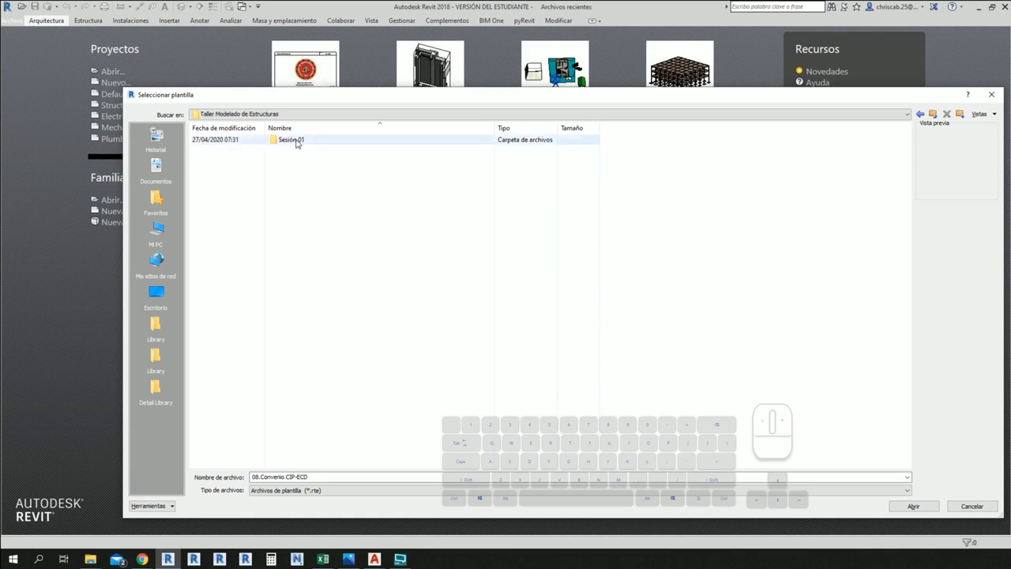
{"action": "double_click", "coordinate": [294, 141]}
{"action": "double_click", "coordinate": [307, 161]}
{"action": "left_click", "coordinate": [308, 144]}
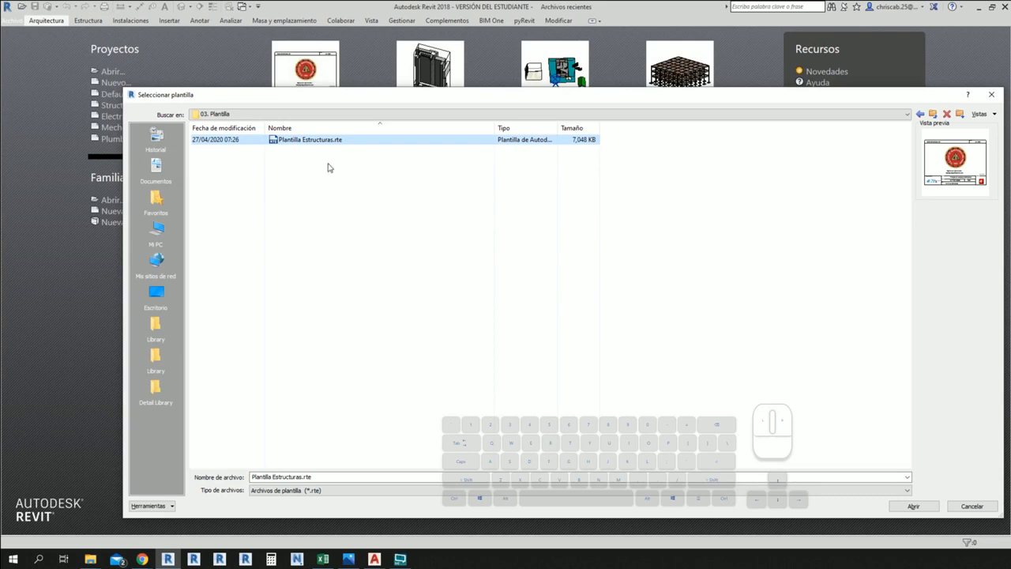
{"action": "left_click", "coordinate": [912, 509]}
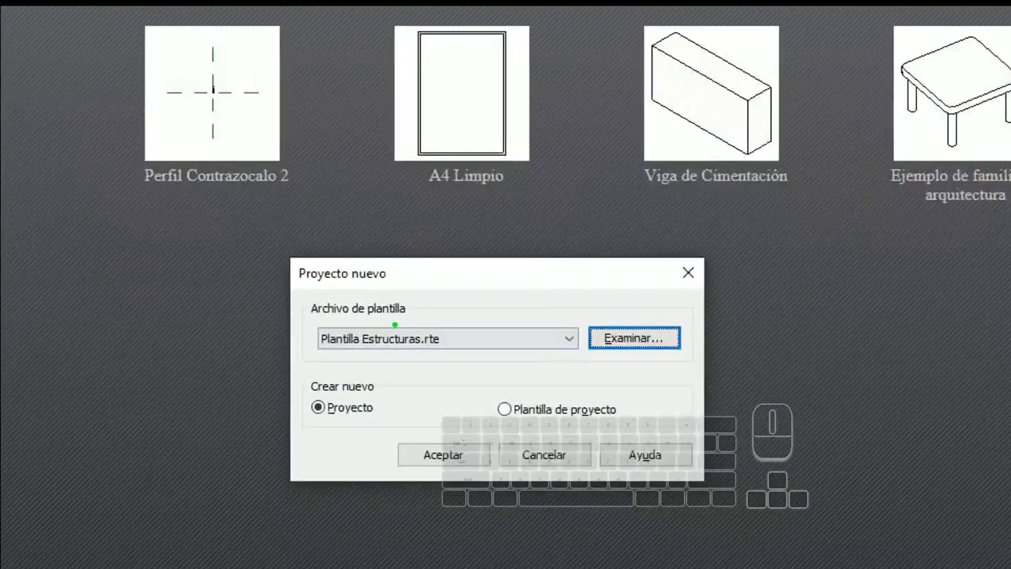
{"action": "mouse_move", "coordinate": [305, 316]}
{"action": "left_mouse_down", "text": "ctrl"}
{"action": "mouse_move", "coordinate": [328, 338]}
{"action": "mouse_move", "coordinate": [495, 367]}
{"action": "left_mouse_up", "text": "ctrl"}
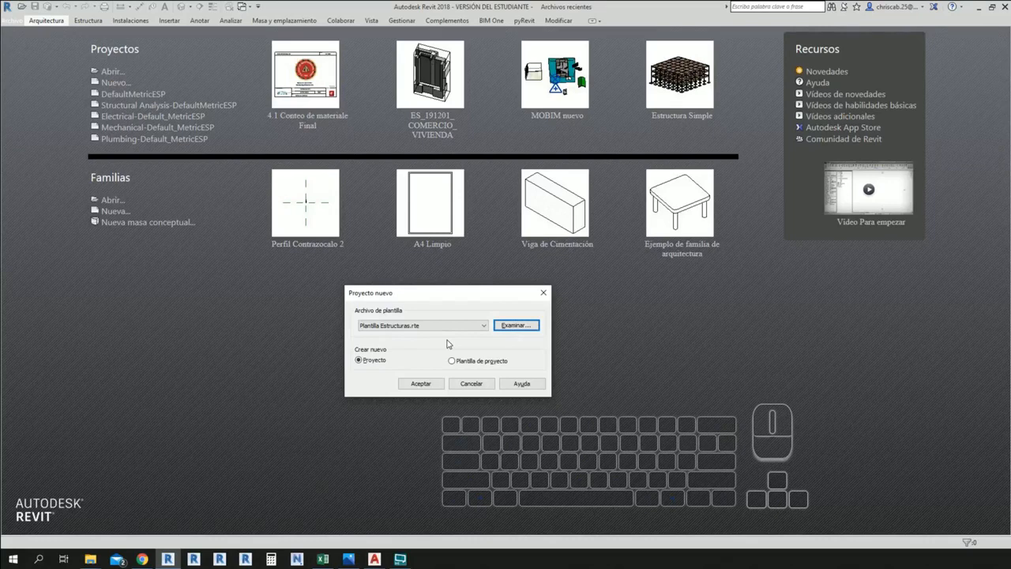
{"action": "left_click", "coordinate": [427, 386]}
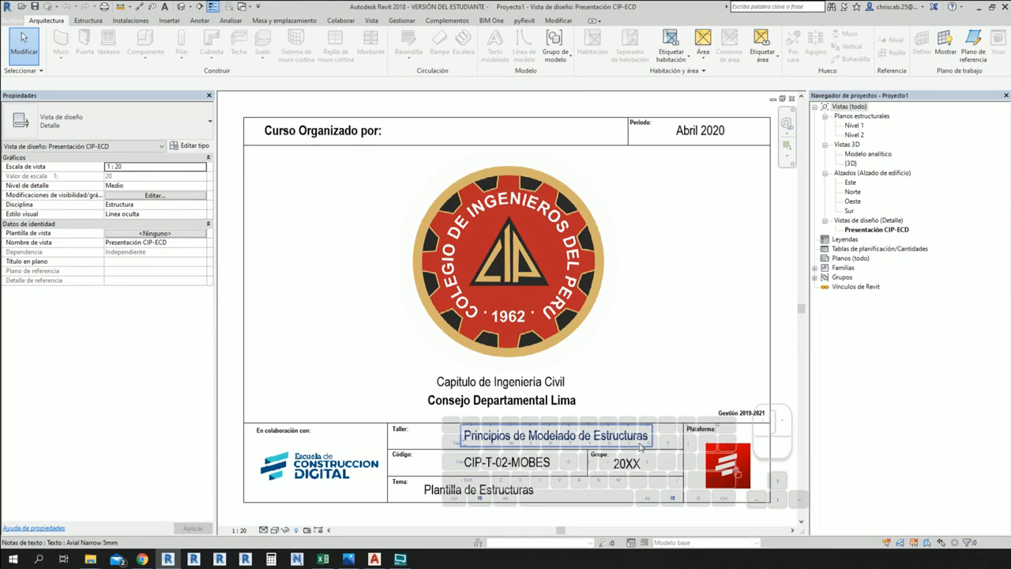
- Switch to AutoCAD and examine the footings, columns and foundation beams of ES-CIMEN-01 between axes 1 and 7
{"action": "key", "text": "alt+Tab"}
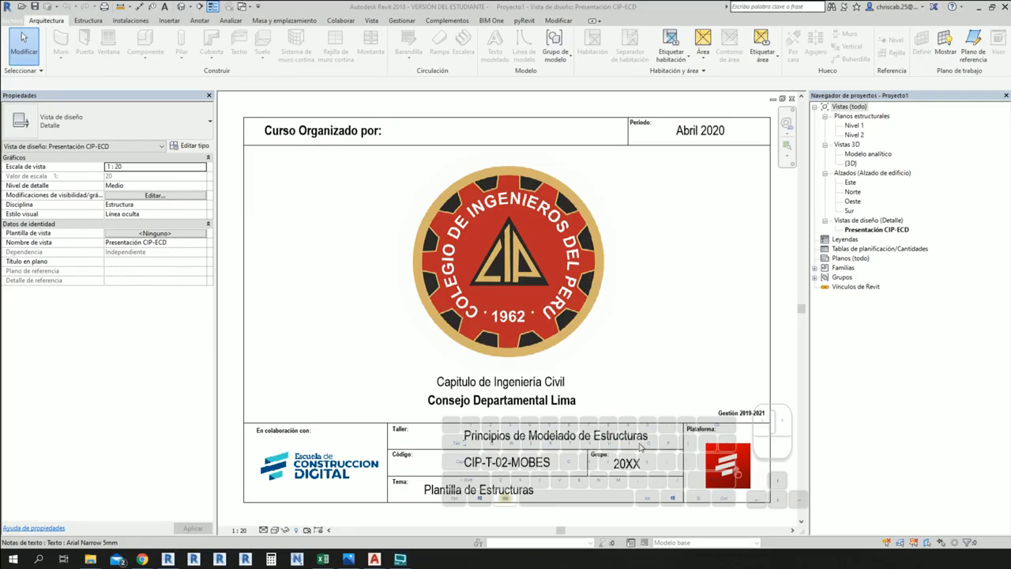
{"action": "scroll", "coordinate": [394, 433], "scroll_direction": "up", "scroll_amount": 5}
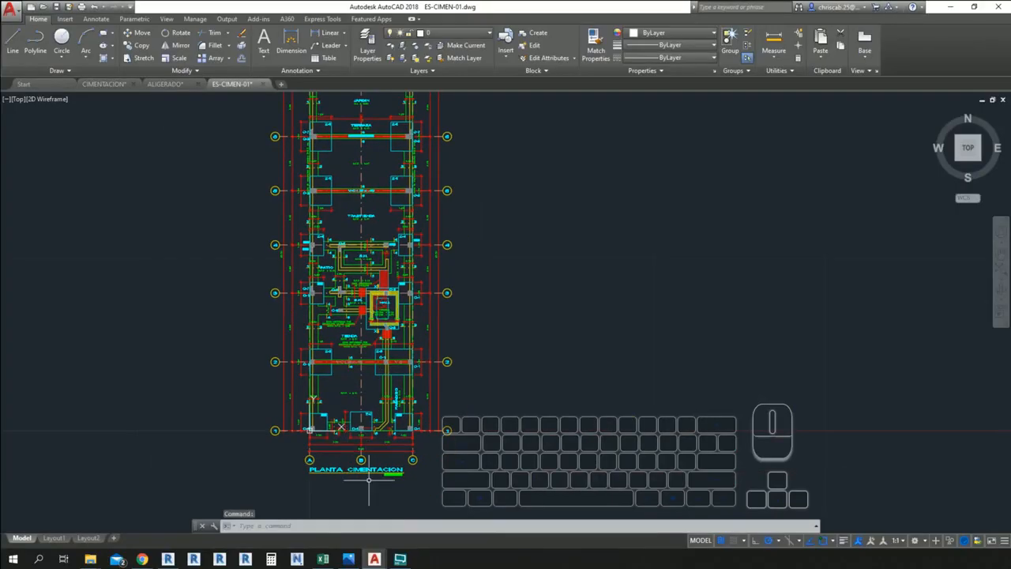
{"action": "middle_click_drag", "start_coordinate": [389, 236], "coordinate": [394, 376]}
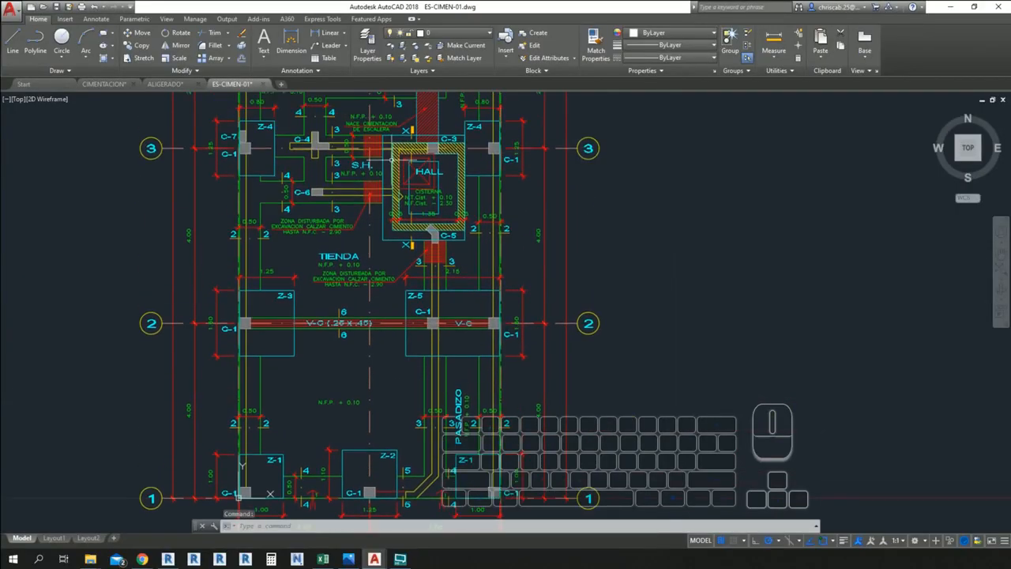
{"action": "middle_click_drag", "start_coordinate": [387, 156], "coordinate": [373, 391]}
{"action": "middle_click_drag", "start_coordinate": [352, 166], "coordinate": [345, 316]}
{"action": "middle_click_drag", "start_coordinate": [357, 179], "coordinate": [359, 437]}
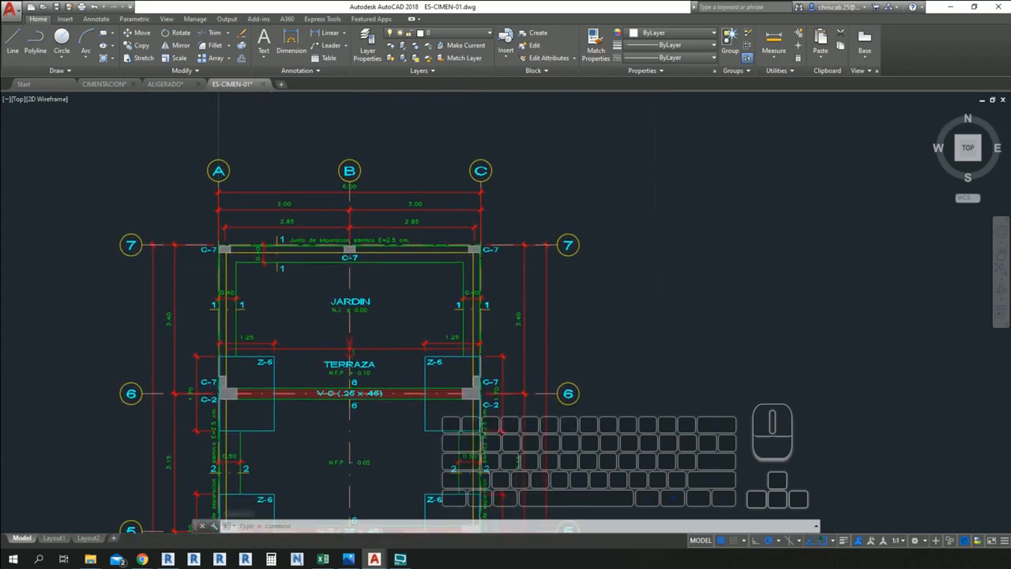
{"action": "scroll", "coordinate": [251, 284], "scroll_direction": "up", "scroll_amount": 2}
{"action": "scroll", "coordinate": [255, 287], "scroll_direction": "down", "scroll_amount": 2}
{"action": "middle_click_drag", "start_coordinate": [291, 453], "coordinate": [314, 339]}
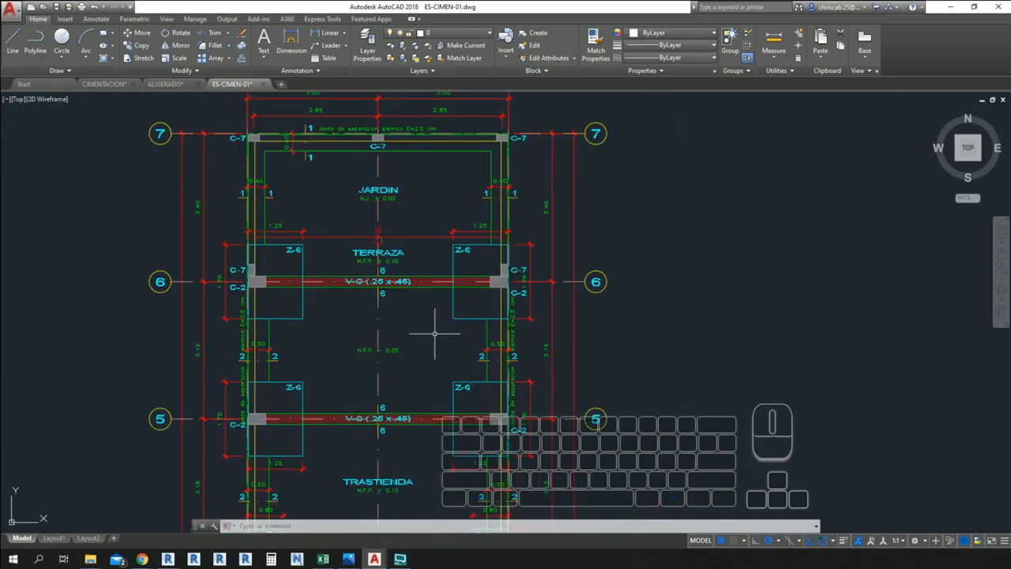
{"action": "middle_click_drag", "start_coordinate": [424, 328], "coordinate": [413, 229]}
{"action": "middle_click_drag", "start_coordinate": [341, 395], "coordinate": [341, 232]}
{"action": "scroll", "coordinate": [467, 264], "scroll_direction": "up", "scroll_amount": 5}
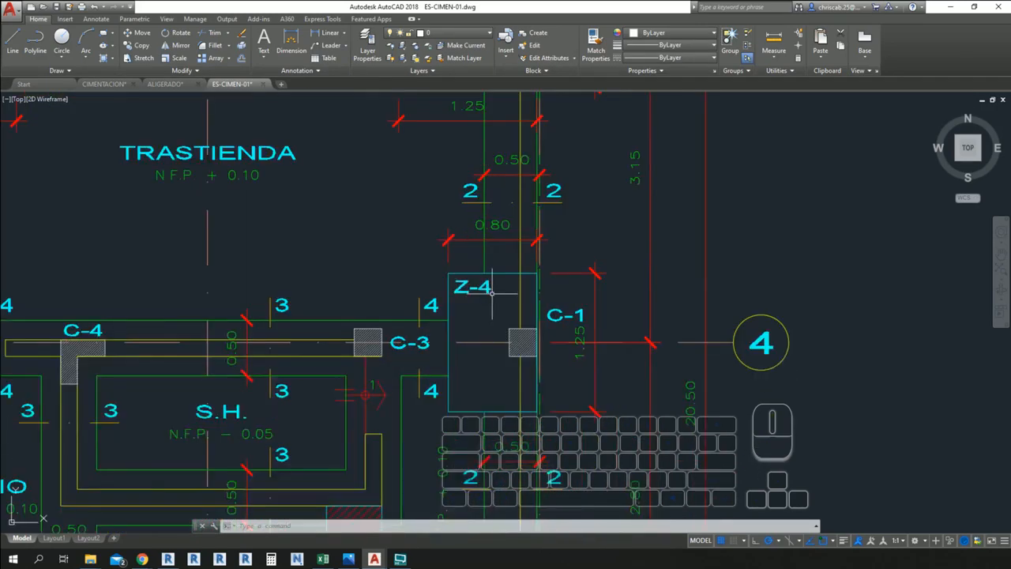
{"action": "middle_click_drag", "start_coordinate": [492, 293], "coordinate": [521, 329]}
{"action": "scroll", "coordinate": [509, 175], "scroll_direction": "down", "scroll_amount": 5}
{"action": "middle_click_drag", "start_coordinate": [536, 420], "coordinate": [518, 259]}
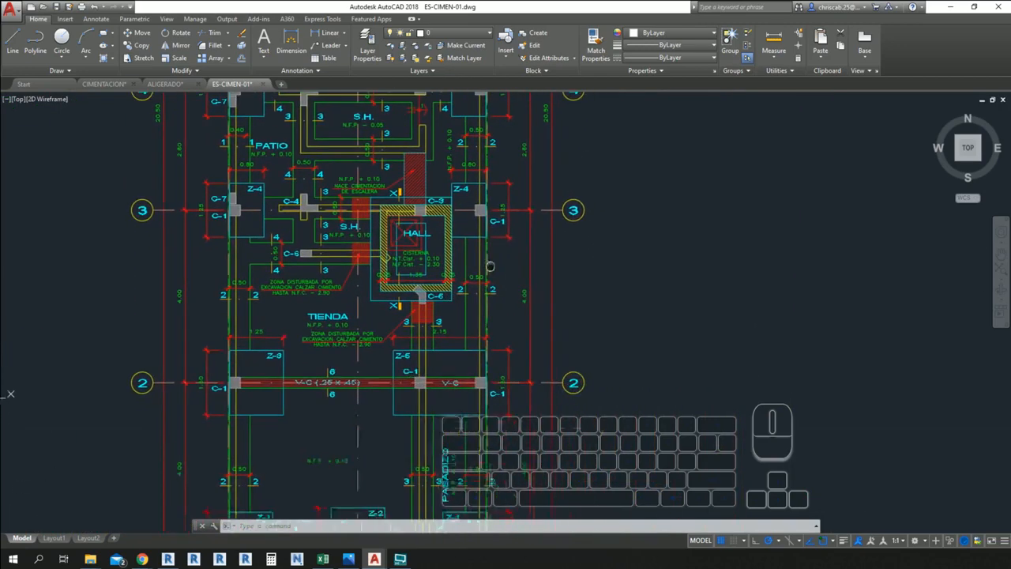
{"action": "middle_click_drag", "start_coordinate": [586, 462], "coordinate": [582, 335]}
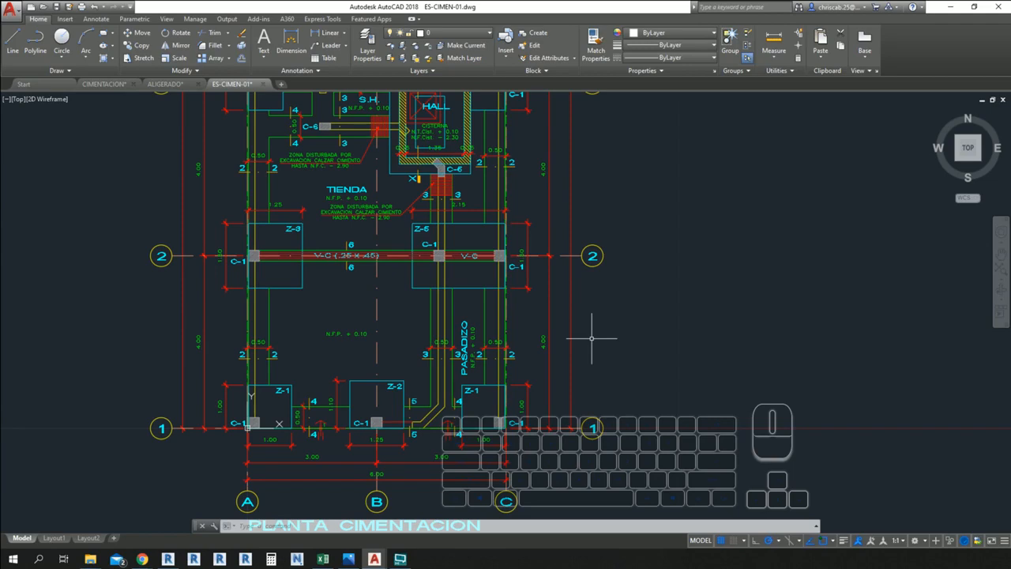
- Examine column C-1 on footing Z-2 at axis 1 up close, and review the plan's grid up to axis 7
{"action": "scroll", "coordinate": [378, 412], "scroll_direction": "up", "scroll_amount": 6}
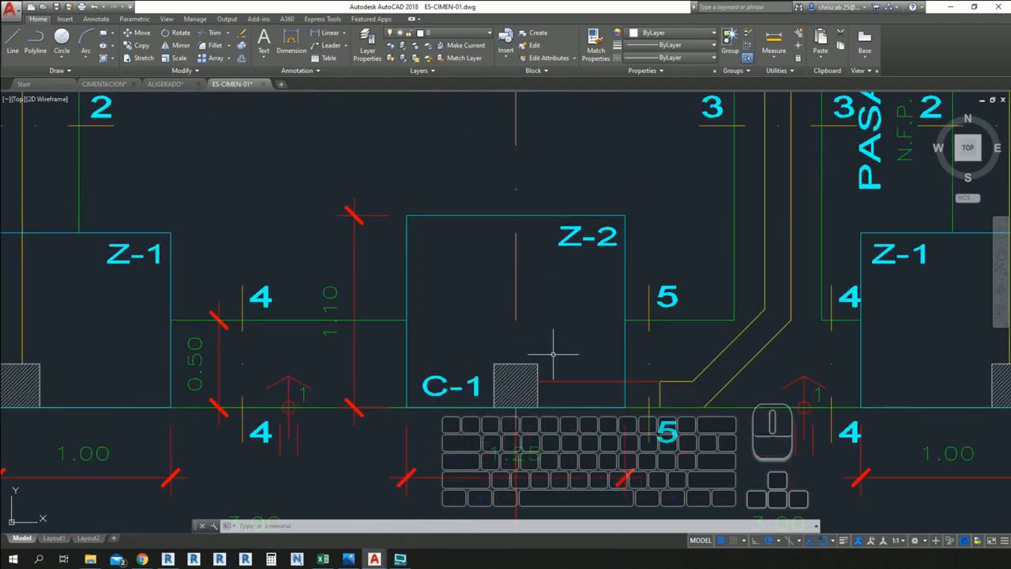
{"action": "scroll", "coordinate": [501, 423], "scroll_direction": "up", "scroll_amount": 4}
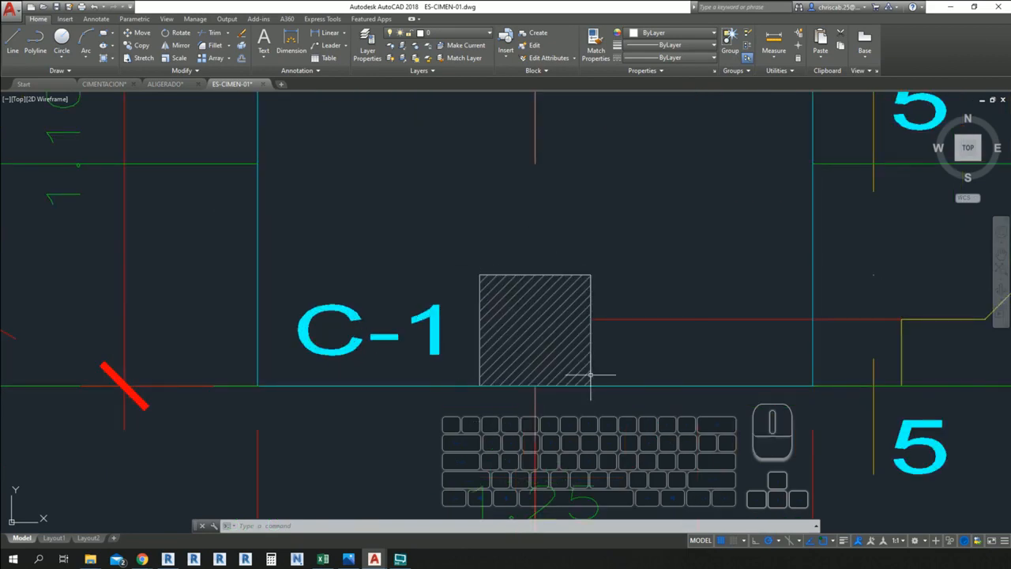
{"action": "scroll", "coordinate": [588, 365], "scroll_direction": "down", "scroll_amount": 8}
{"action": "middle_click_drag", "start_coordinate": [562, 309], "coordinate": [519, 354]}
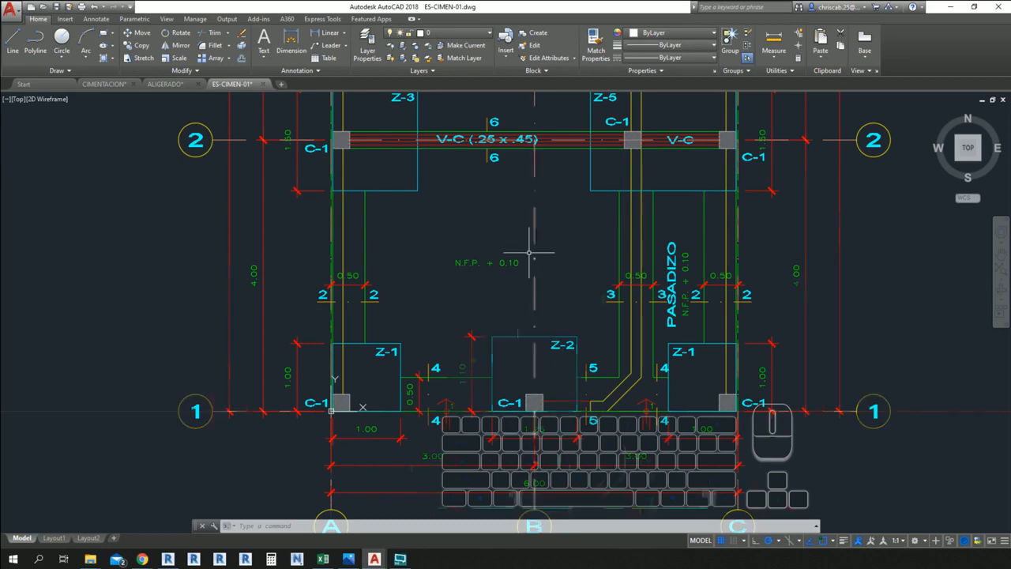
{"action": "middle_click_drag", "start_coordinate": [533, 252], "coordinate": [469, 477]}
{"action": "scroll", "coordinate": [489, 426], "scroll_direction": "down", "scroll_amount": 2}
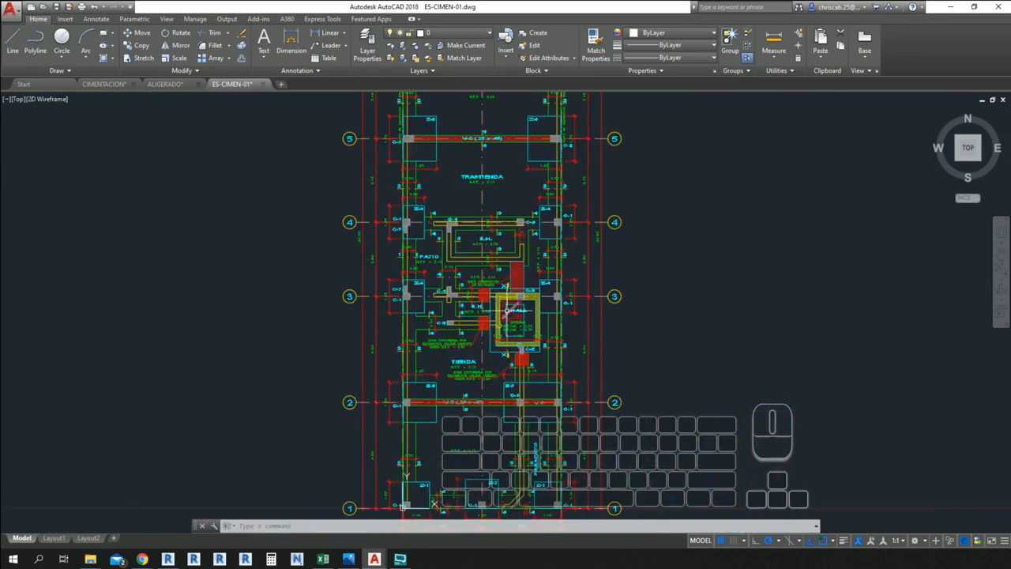
{"action": "mouse_move", "coordinate": [518, 231]}
{"action": "middle_mouse_down"}
{"action": "mouse_move", "coordinate": [509, 395]}
{"action": "mouse_move", "coordinate": [492, 368]}
{"action": "middle_mouse_up"}
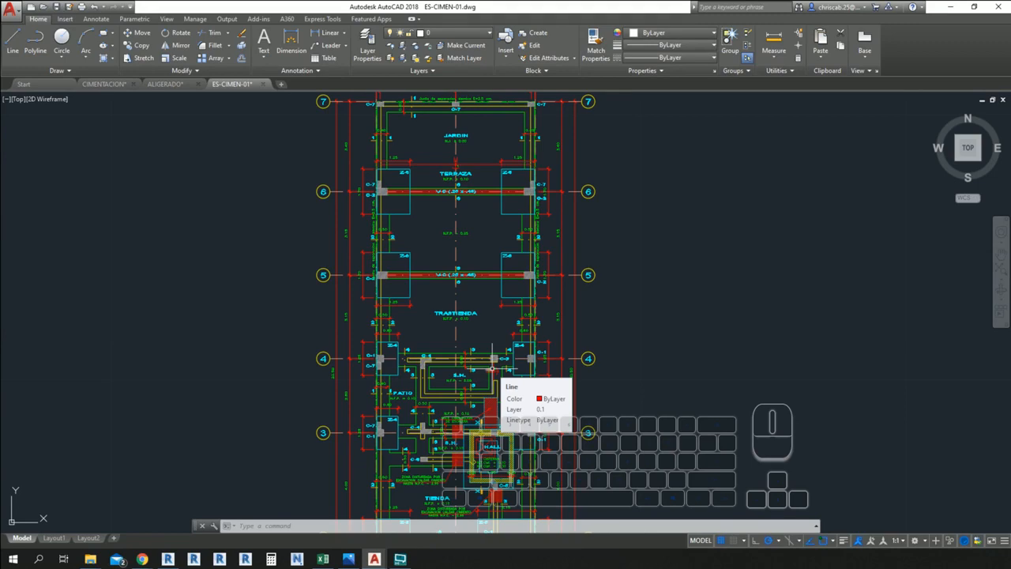
{"action": "scroll", "coordinate": [467, 234], "scroll_direction": "up", "scroll_amount": 2}
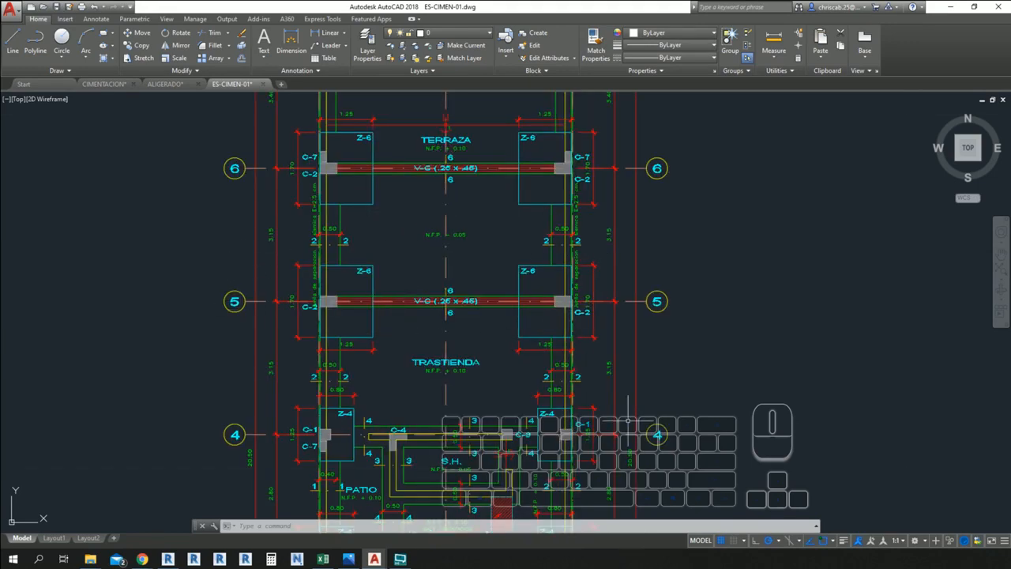
{"action": "mouse_move", "coordinate": [469, 393]}
{"action": "middle_mouse_down"}
{"action": "mouse_move", "coordinate": [413, 313]}
{"action": "mouse_move", "coordinate": [462, 309]}
{"action": "middle_mouse_up"}
{"action": "scroll", "coordinate": [414, 324], "scroll_direction": "down", "scroll_amount": 1}
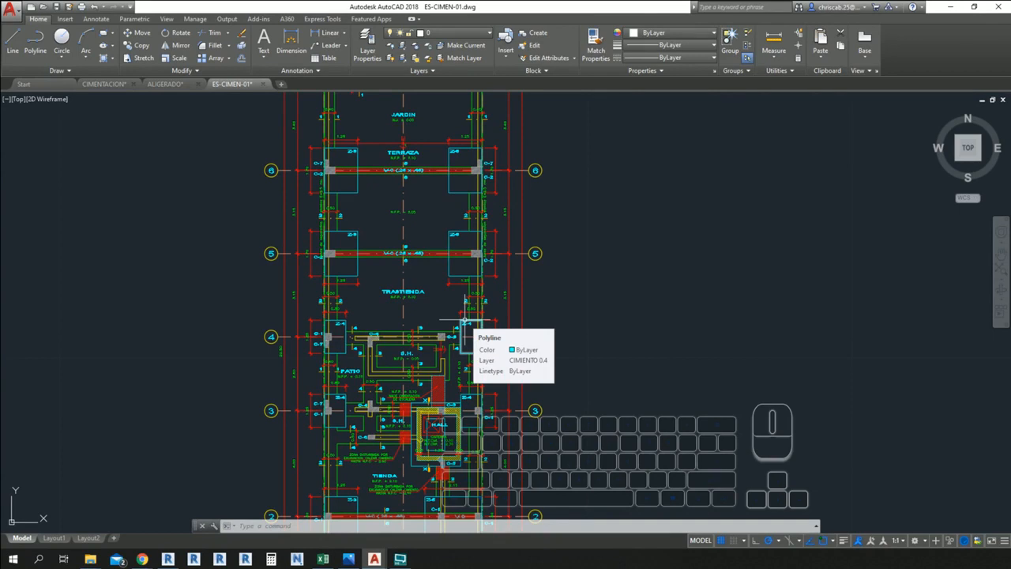
- Switch back to the new project in Revit and close the Properties palette
{"action": "key", "text": "alt+Tab"}
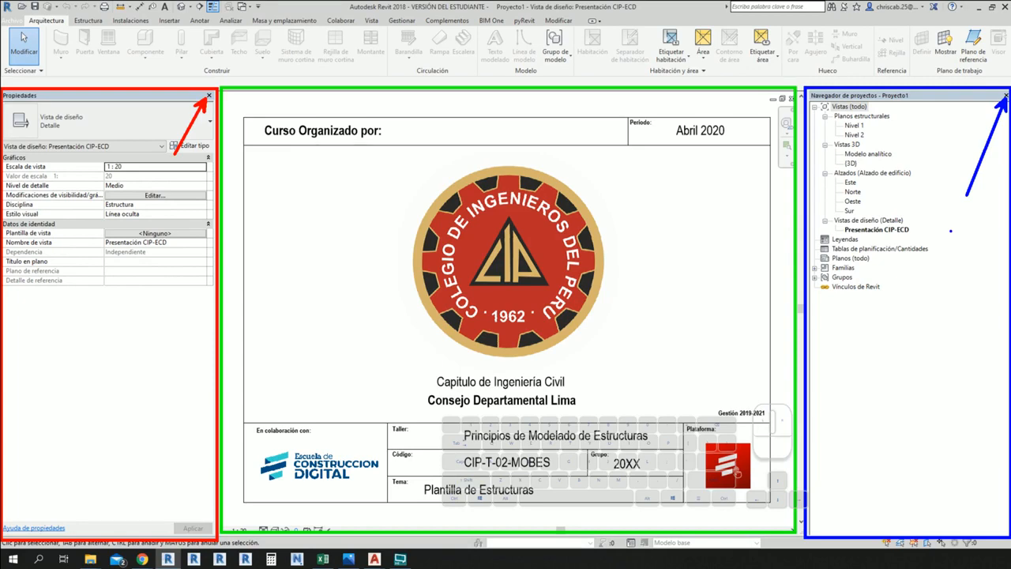
{"action": "left_click", "coordinate": [208, 96]}
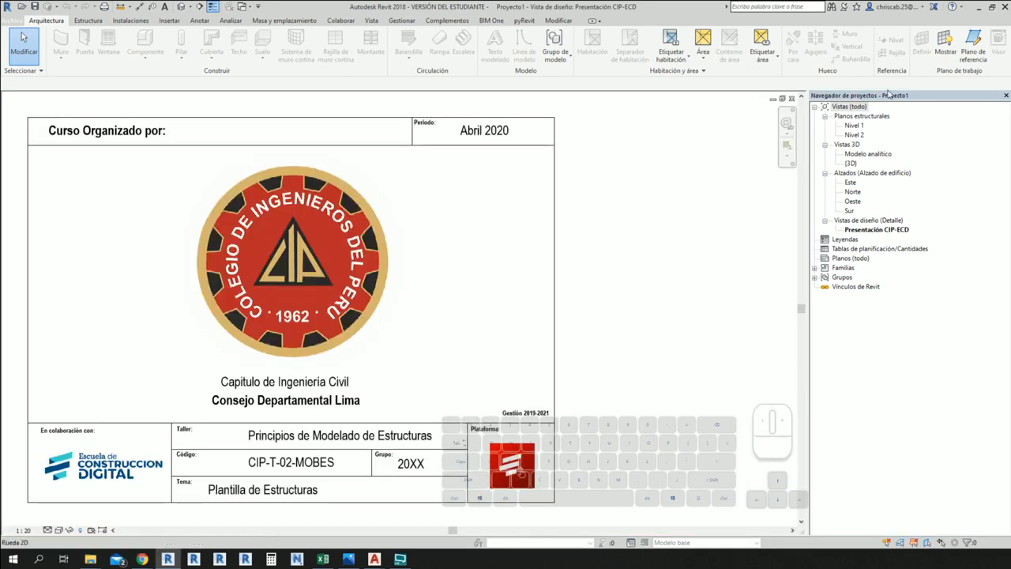
- Close the Project Browser palette
{"action": "left_click", "coordinate": [1005, 96]}
{"action": "mouse_move", "coordinate": [628, 222]}
{"action": "middle_mouse_down"}
{"action": "mouse_move", "coordinate": [799, 199]}
{"action": "mouse_move", "coordinate": [837, 314]}
{"action": "mouse_move", "coordinate": [832, 255]}
{"action": "mouse_move", "coordinate": [807, 241]}
{"action": "middle_mouse_up"}
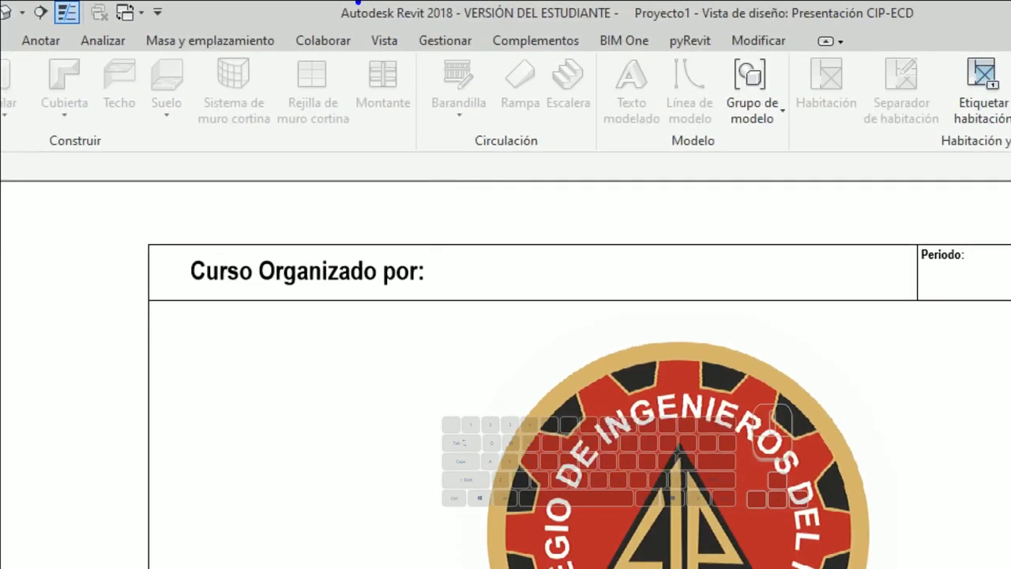
{"action": "key", "text": "r"}
{"action": "left_click_drag", "start_coordinate": [357, 25], "coordinate": [407, 56], "text": "ctrl"}
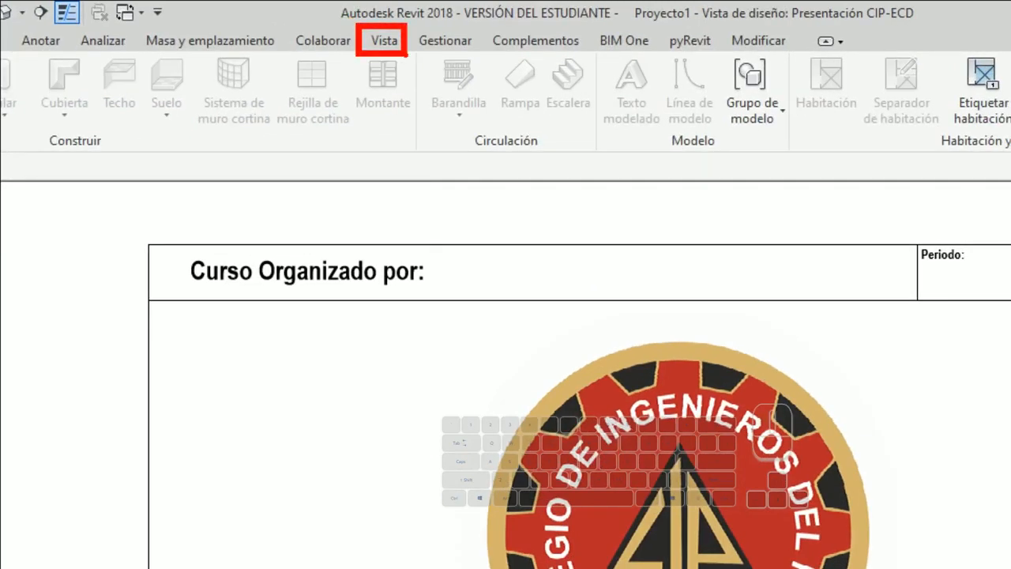
{"action": "left_click_drag", "start_coordinate": [2, 50], "coordinate": [1006, 172], "text": "ctrl"}
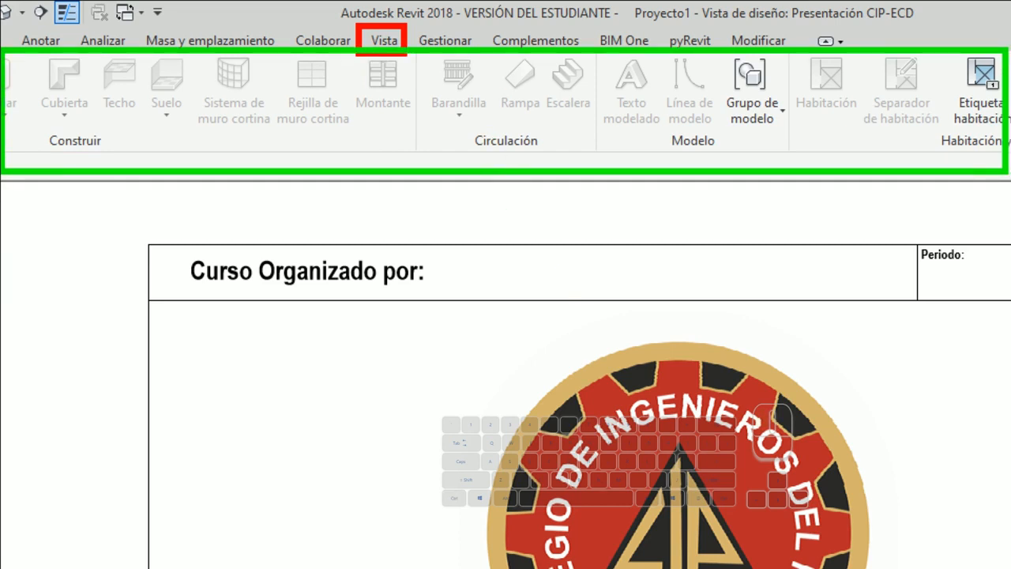
{"action": "left_click_drag", "start_coordinate": [607, 60], "coordinate": [658, 135], "text": "ctrl"}
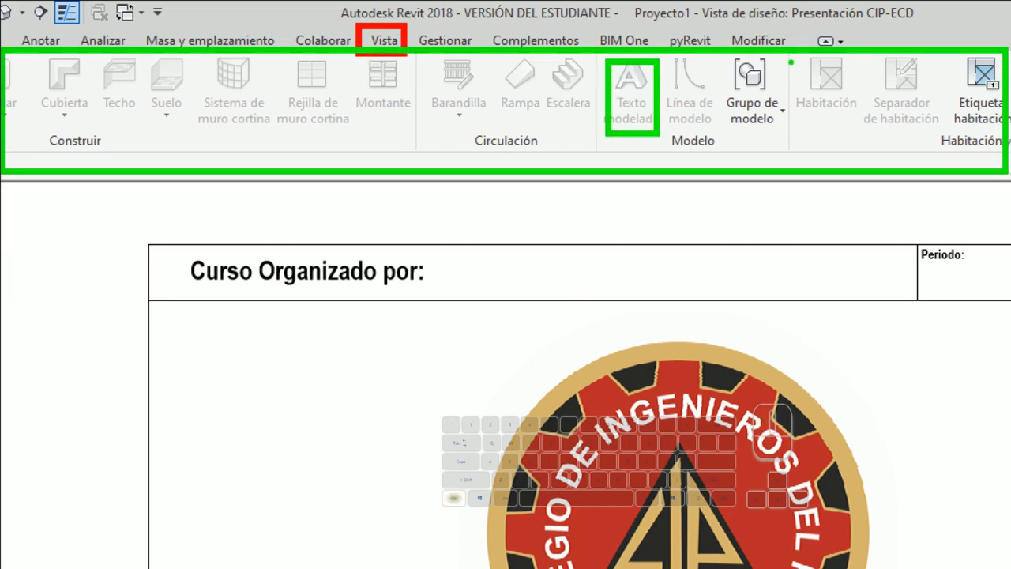
{"action": "left_click_drag", "start_coordinate": [791, 59], "coordinate": [871, 135], "text": "ctrl"}
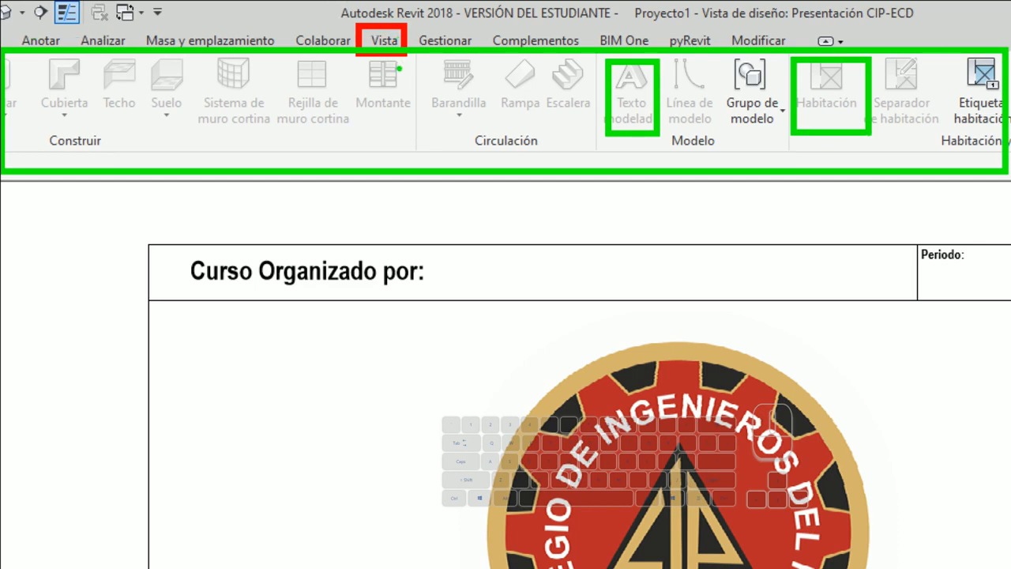
{"action": "left_click_drag", "start_coordinate": [397, 66], "coordinate": [439, 241], "text": "ctrl+shift"}
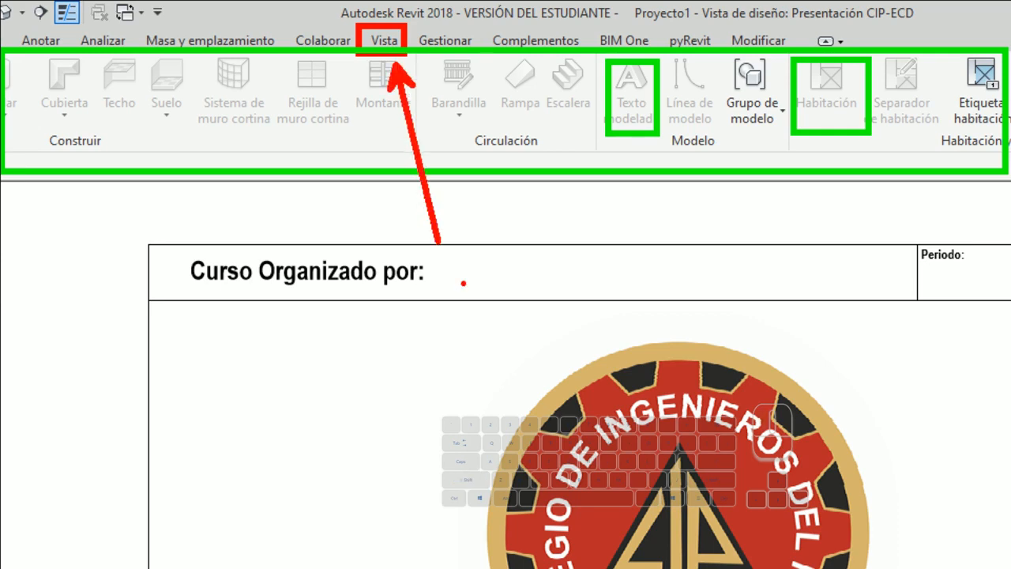
{"action": "key", "text": "Escape"}
- Turn the Project Browser palette back on through the user interface visibility options
{"action": "left_click", "coordinate": [377, 24]}
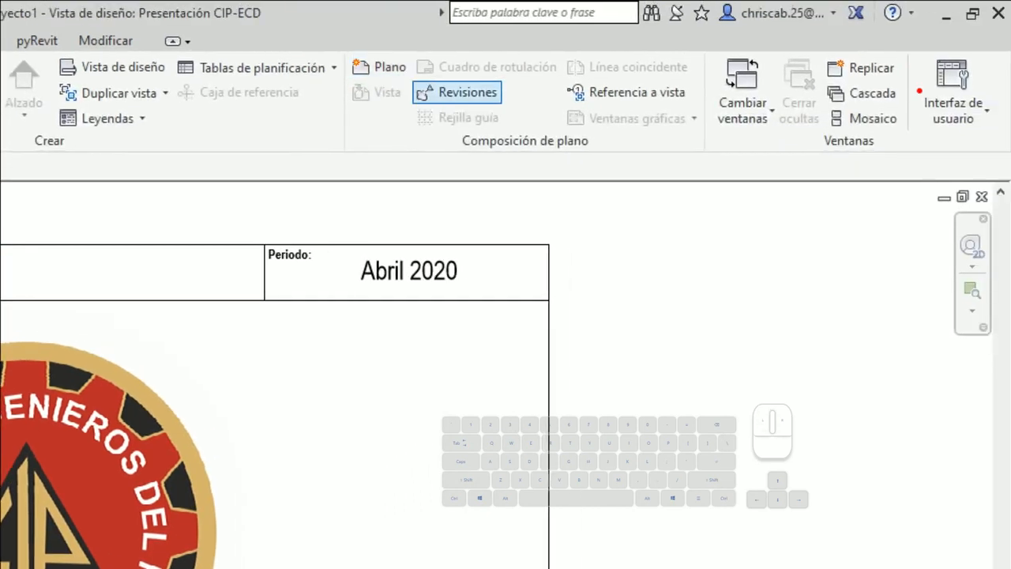
{"action": "left_click_drag", "start_coordinate": [905, 49], "coordinate": [1008, 147], "text": "ctrl"}
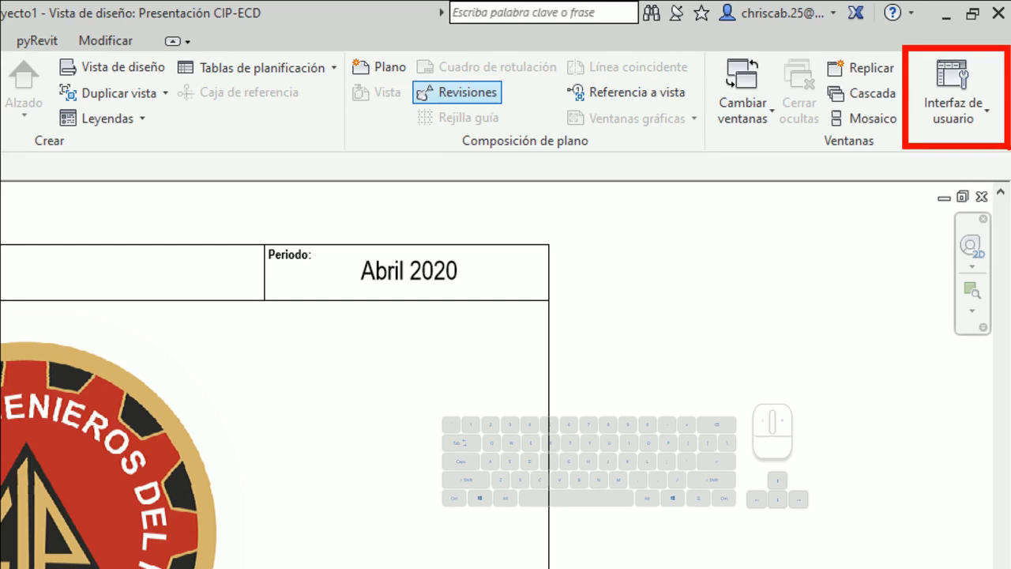
{"action": "left_click_drag", "start_coordinate": [931, 114], "coordinate": [885, 270], "text": "ctrl+shift"}
{"action": "key", "text": "Escape"}
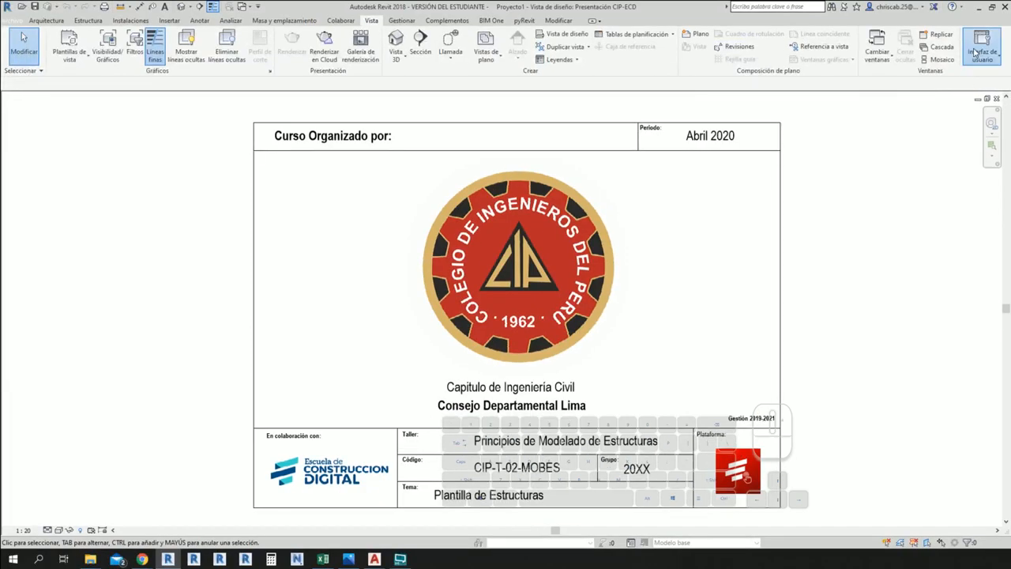
{"action": "left_click", "coordinate": [982, 49]}
{"action": "left_click", "coordinate": [905, 98]}
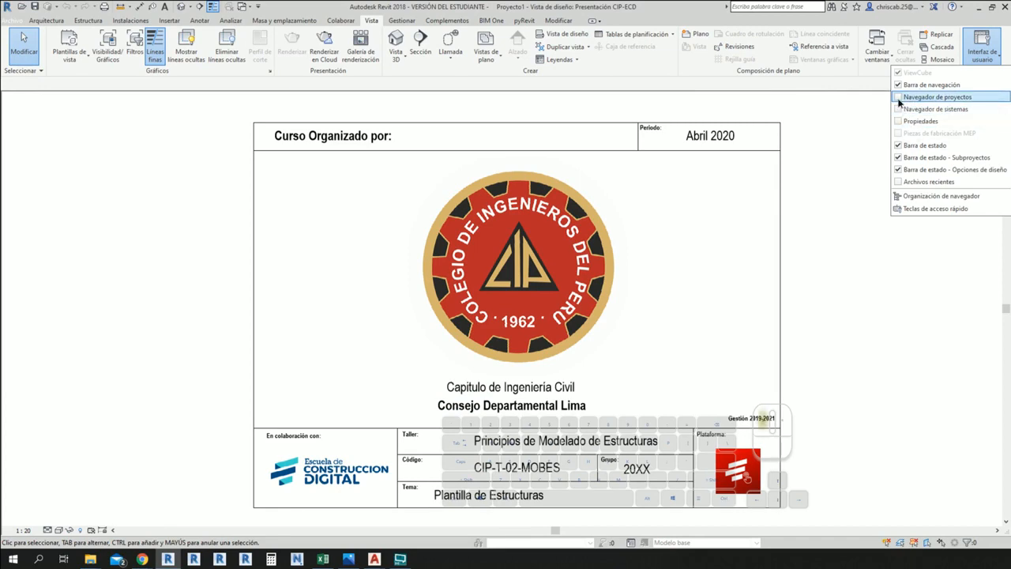
{"action": "left_click", "coordinate": [970, 70]}
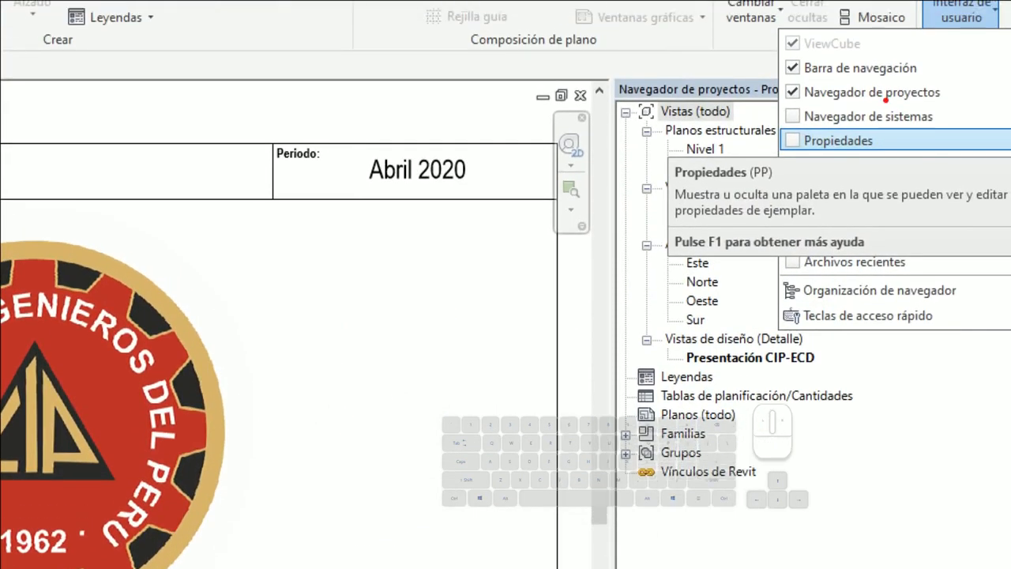
{"action": "left_click_drag", "start_coordinate": [771, 76], "coordinate": [951, 106], "text": "ctrl"}
{"action": "mouse_move", "coordinate": [738, 40]}
{"action": "left_mouse_down"}
{"action": "mouse_move", "coordinate": [675, 103]}
{"action": "mouse_move", "coordinate": [724, 70]}
{"action": "left_mouse_up"}
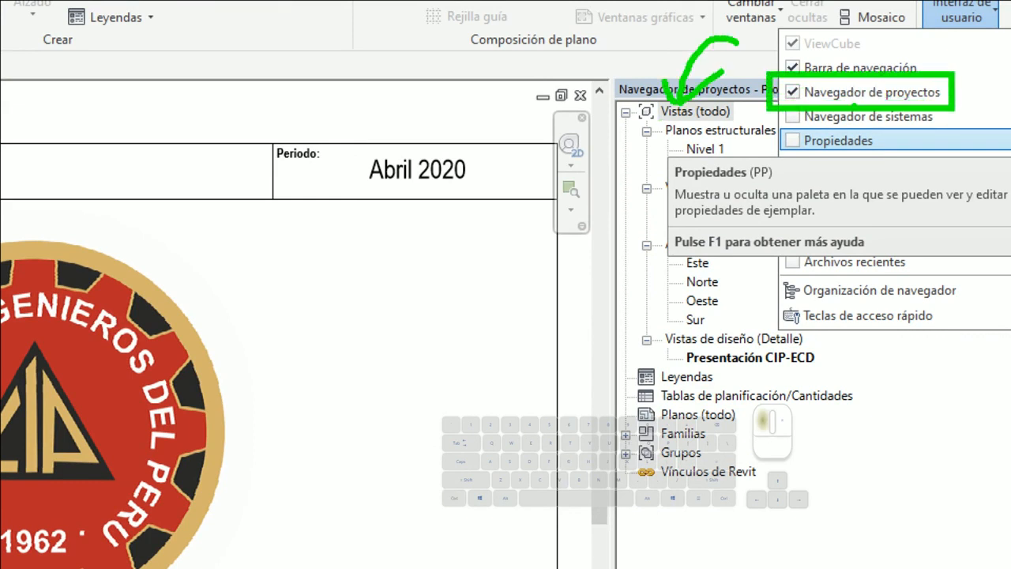
{"action": "mouse_move", "coordinate": [769, 118]}
{"action": "left_mouse_down", "text": "ctrl"}
{"action": "mouse_move", "coordinate": [905, 168]}
{"action": "mouse_move", "coordinate": [946, 158]}
{"action": "left_mouse_up", "text": "ctrl"}
{"action": "mouse_move", "coordinate": [770, 139]}
{"action": "left_mouse_down"}
{"action": "mouse_move", "coordinate": [559, 131]}
{"action": "mouse_move", "coordinate": [3, 60]}
{"action": "mouse_move", "coordinate": [32, 140]}
{"action": "mouse_move", "coordinate": [55, 117]}
{"action": "left_mouse_up"}
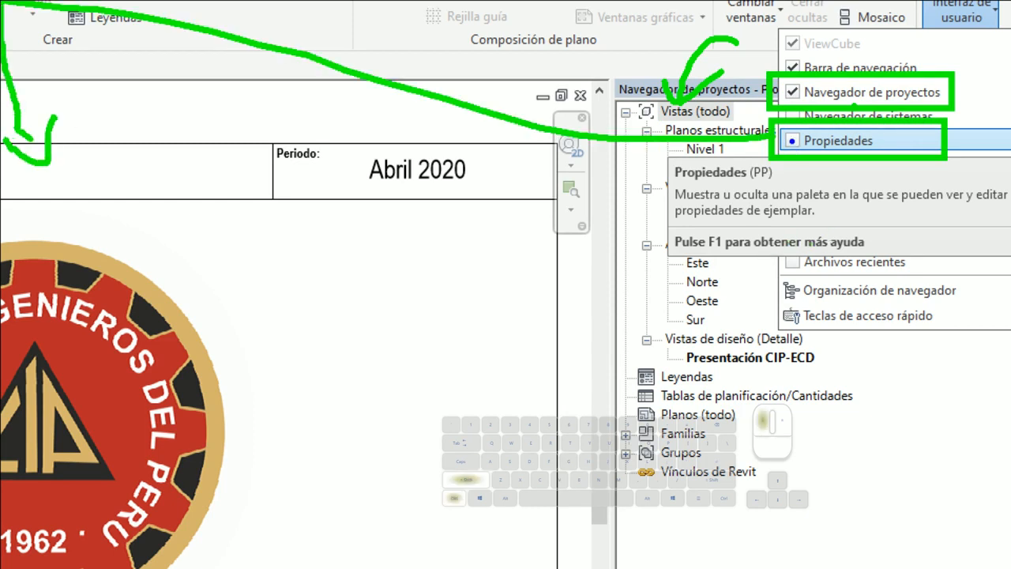
{"action": "left_click_drag", "start_coordinate": [790, 143], "coordinate": [738, 230], "text": "ctrl+shift"}
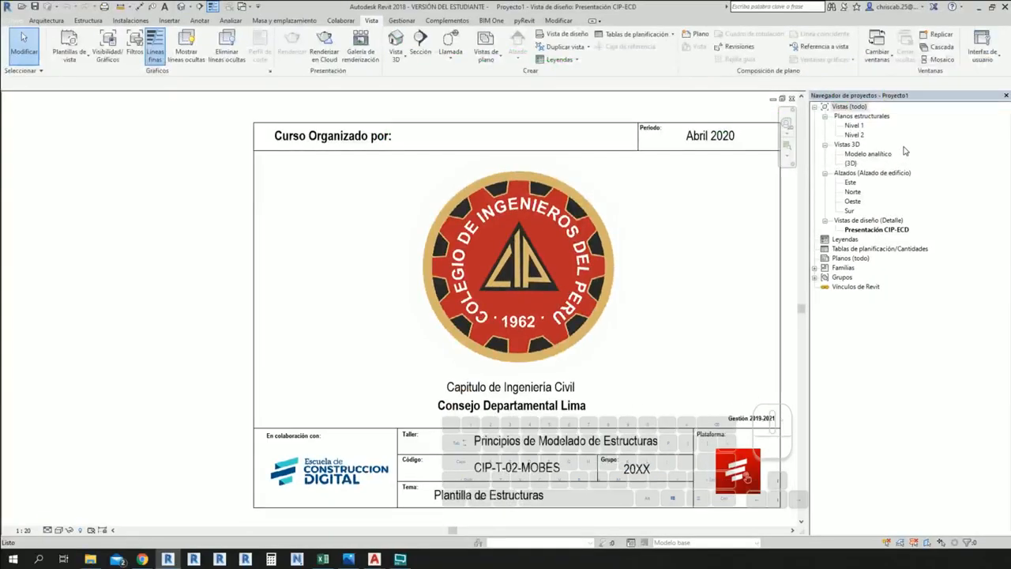
- Turn the Properties palette back on through the user interface visibility options
{"action": "left_click", "coordinate": [982, 47]}
{"action": "left_click", "coordinate": [920, 120]}
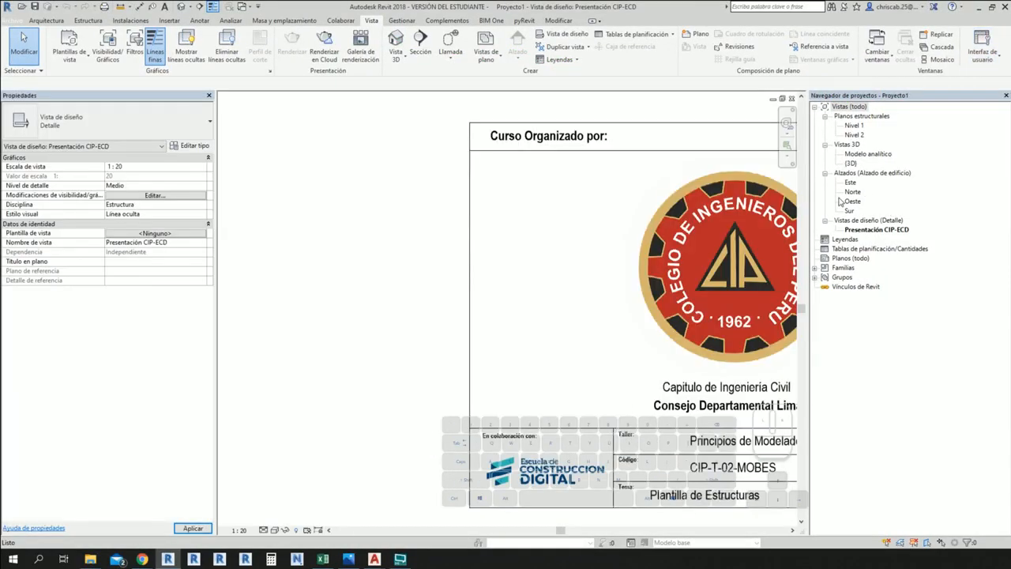
{"action": "mouse_move", "coordinate": [601, 320]}
{"action": "middle_mouse_down"}
{"action": "mouse_move", "coordinate": [483, 308]}
{"action": "mouse_move", "coordinate": [499, 300]}
{"action": "middle_mouse_up"}
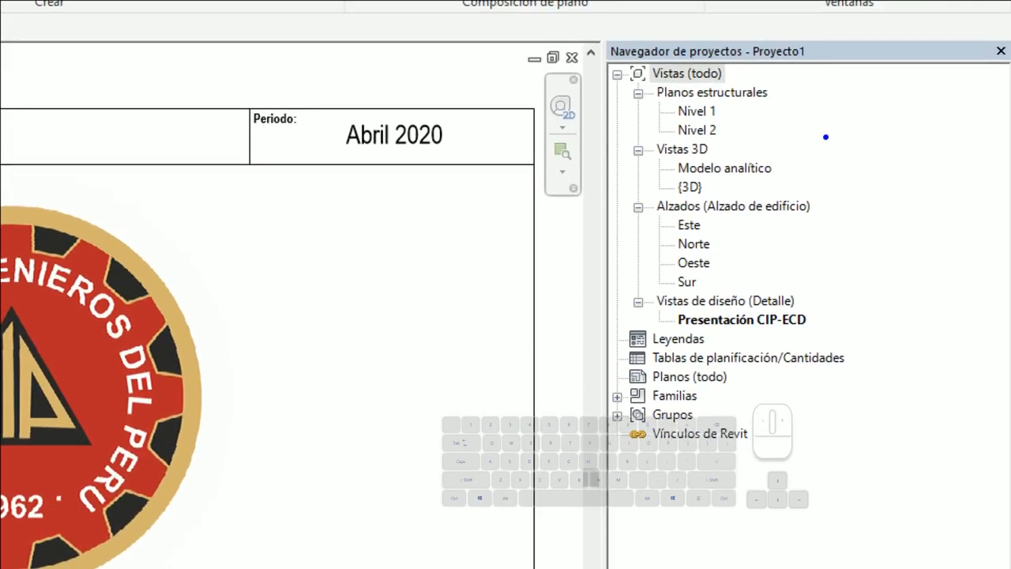
{"action": "key", "text": "r"}
{"action": "left_click_drag", "start_coordinate": [598, 38], "coordinate": [843, 65], "text": "ctrl"}
{"action": "mouse_move", "coordinate": [572, 43]}
{"action": "left_mouse_down"}
{"action": "mouse_move", "coordinate": [552, 387]}
{"action": "mouse_move", "coordinate": [583, 501]}
{"action": "left_mouse_up"}
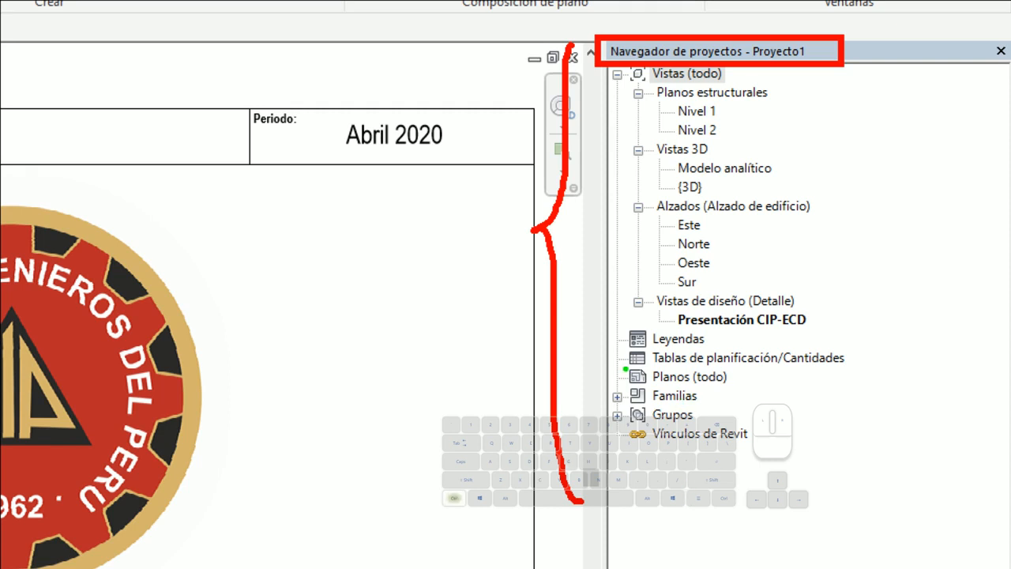
{"action": "left_click_drag", "start_coordinate": [624, 368], "coordinate": [747, 390], "text": "ctrl"}
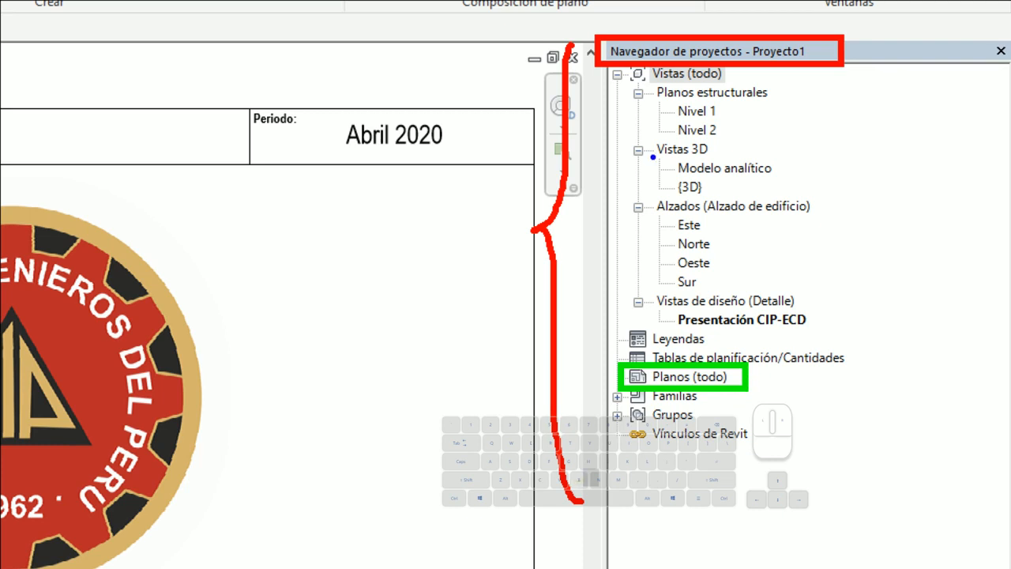
{"action": "mouse_move", "coordinate": [624, 89]}
{"action": "left_mouse_down"}
{"action": "mouse_move", "coordinate": [605, 314]}
{"action": "mouse_move", "coordinate": [625, 321]}
{"action": "left_mouse_up"}
{"action": "left_click_drag", "start_coordinate": [649, 79], "coordinate": [781, 100], "text": "ctrl"}
{"action": "left_click_drag", "start_coordinate": [652, 140], "coordinate": [715, 159], "text": "ctrl"}
{"action": "left_click_drag", "start_coordinate": [650, 193], "coordinate": [827, 216], "text": "ctrl"}
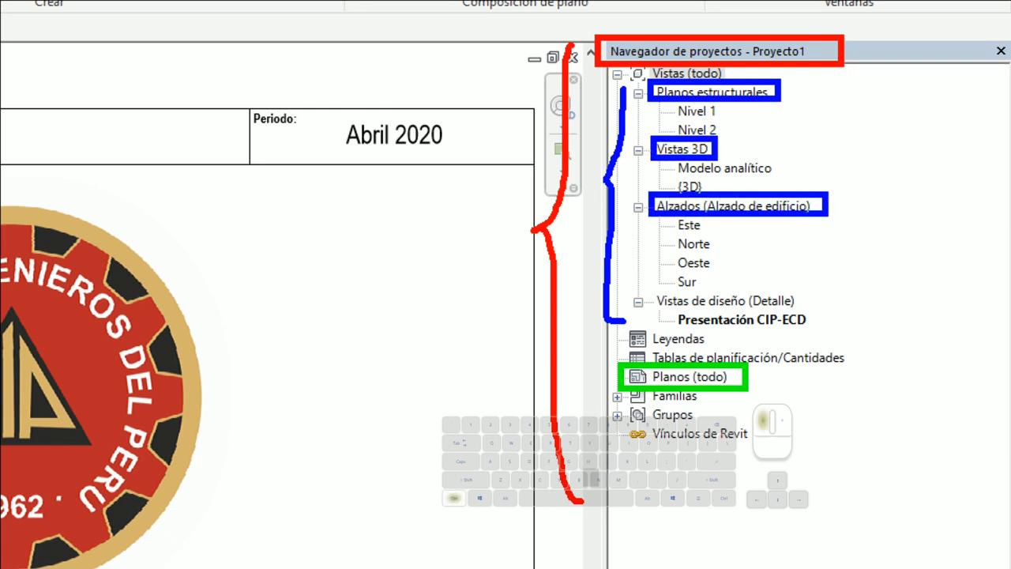
{"action": "left_click_drag", "start_coordinate": [649, 289], "coordinate": [807, 315], "text": "ctrl"}
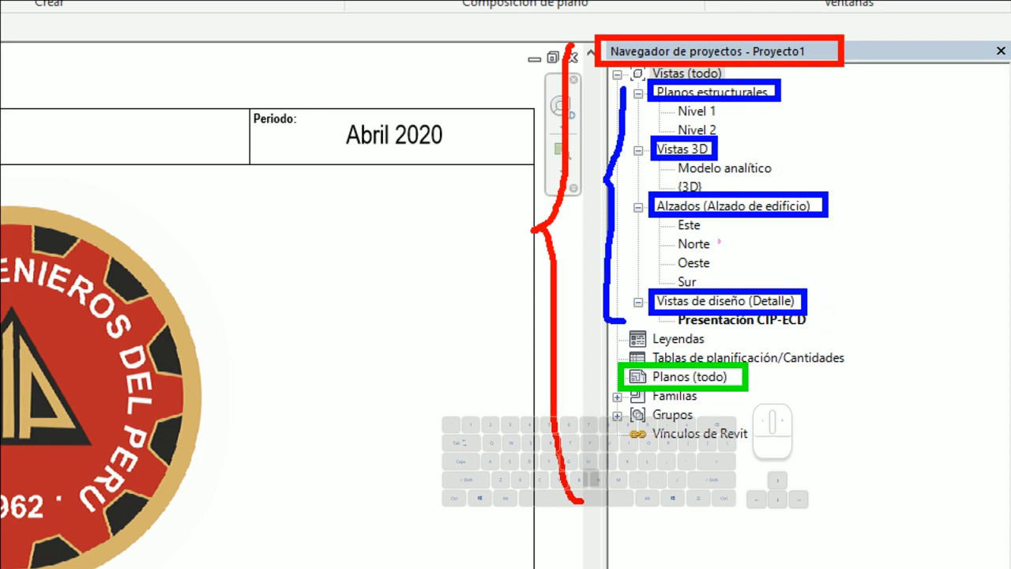
{"action": "left_click_drag", "start_coordinate": [670, 213], "coordinate": [717, 240], "text": "ctrl"}
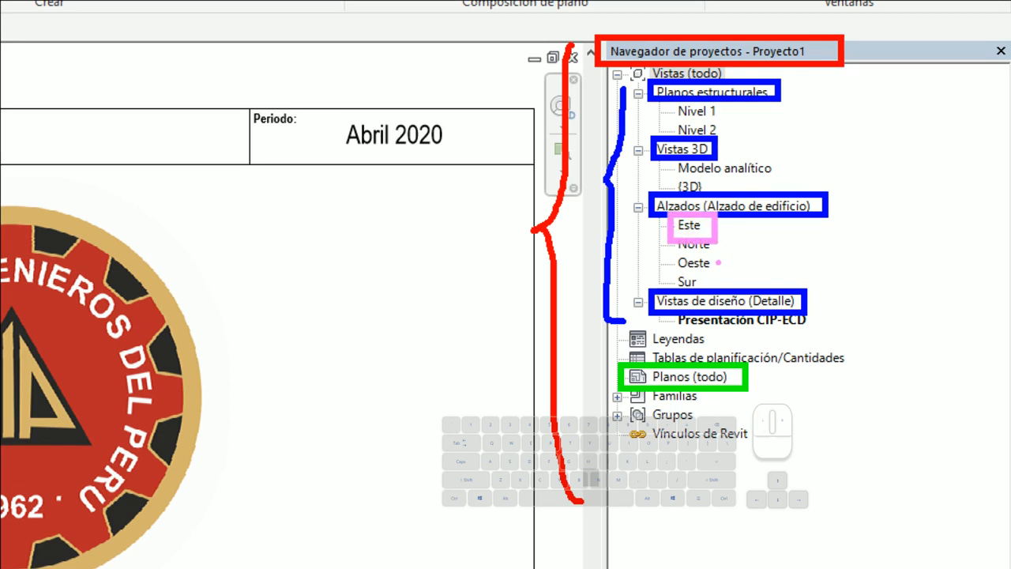
{"action": "key", "text": "b"}
{"action": "left_click_drag", "start_coordinate": [631, 217], "coordinate": [619, 253], "text": "ctrl+shift"}
{"action": "key", "text": "r"}
{"action": "left_click_drag", "start_coordinate": [727, 236], "coordinate": [745, 268], "text": "ctrl+shift"}
{"action": "left_click_drag", "start_coordinate": [744, 229], "coordinate": [762, 264], "text": "ctrl+shift"}
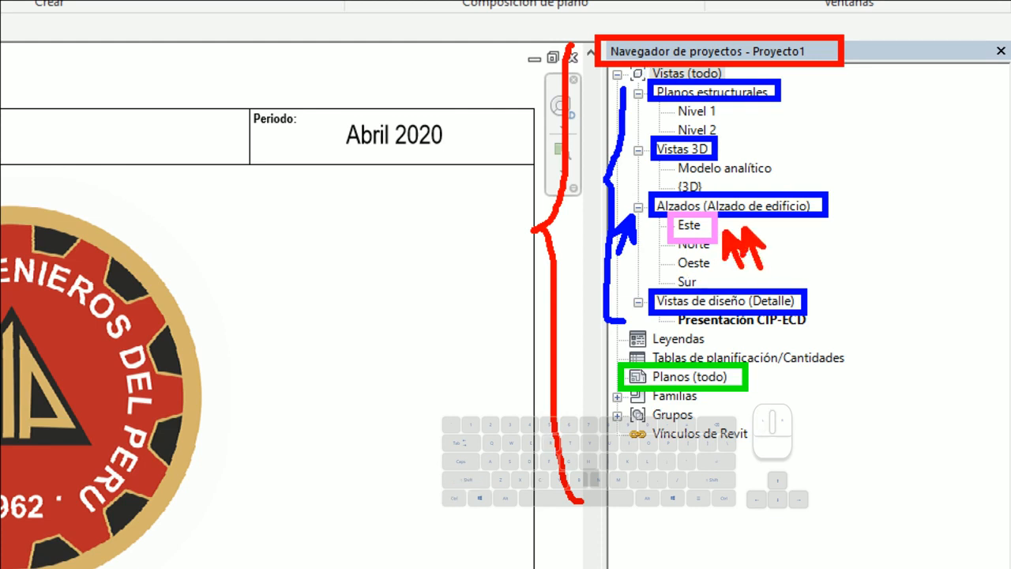
- Open the Este building elevation view
{"action": "key", "text": "Escape"}
{"action": "left_click", "coordinate": [849, 184]}
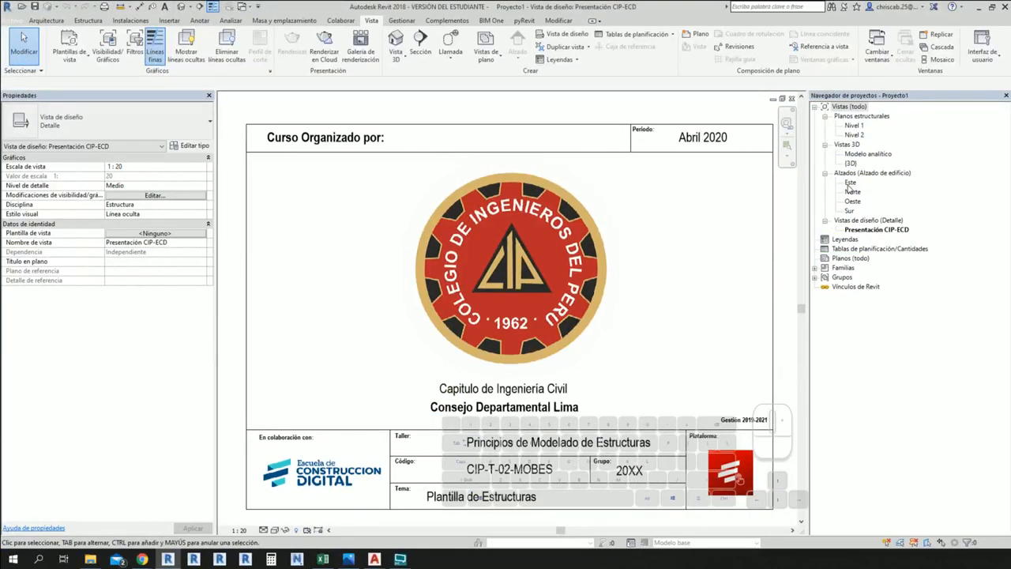
{"action": "double_click", "coordinate": [849, 186]}
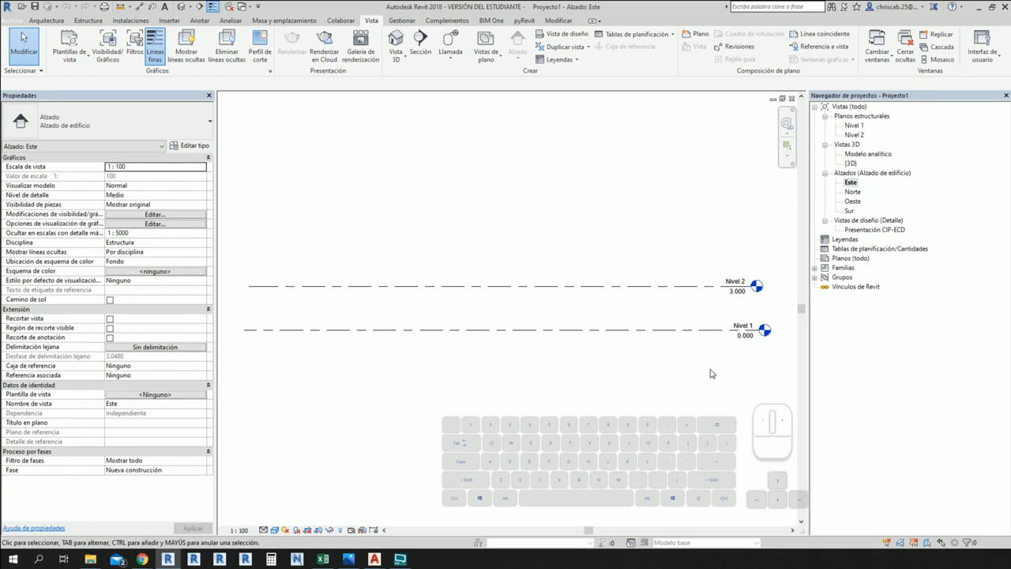
- Switch to the CIMENTACION drawing in AutoCAD and locate the typical footing detail, Detalle Típico de Zapata
{"action": "key", "text": "alt"}
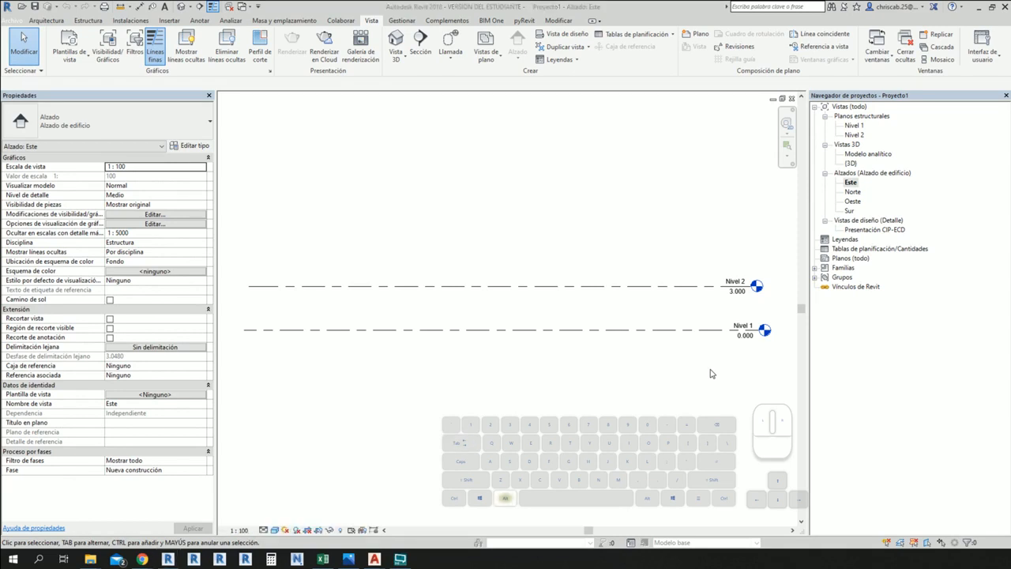
{"action": "key", "text": "alt+Tab"}
{"action": "middle_click_drag", "start_coordinate": [472, 453], "coordinate": [496, 299]}
{"action": "middle_click_drag", "start_coordinate": [455, 391], "coordinate": [452, 356]}
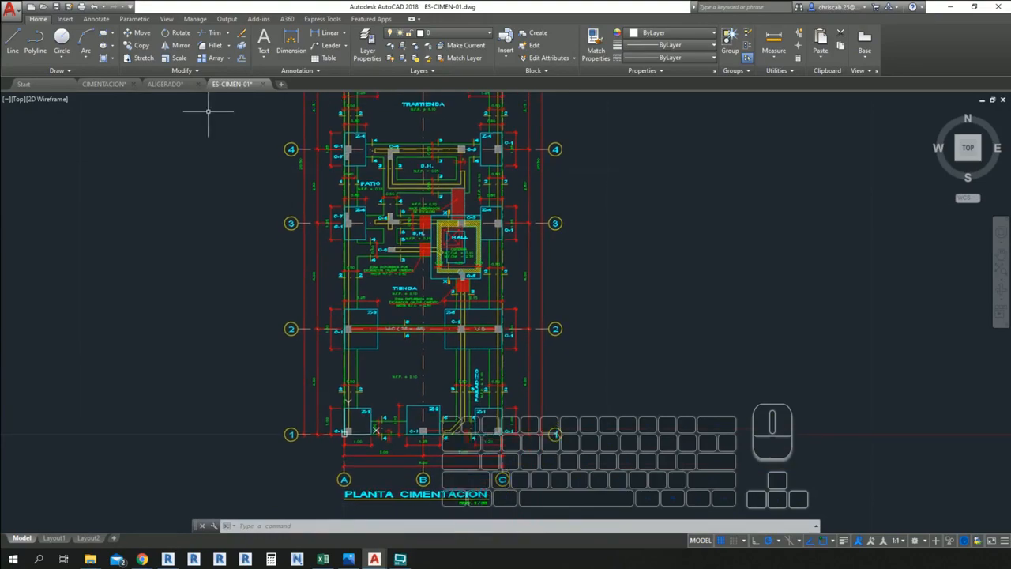
{"action": "left_click", "coordinate": [118, 84]}
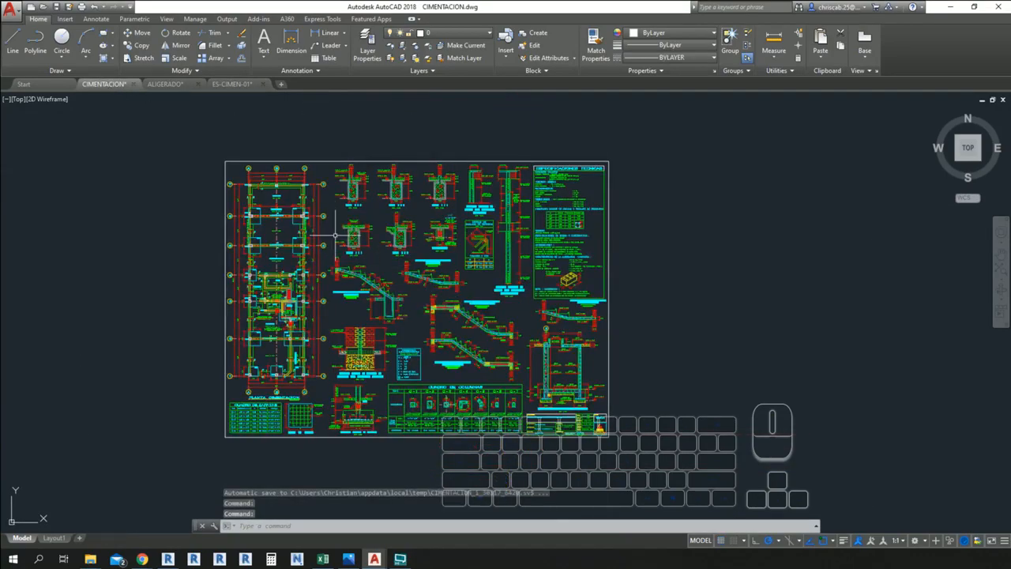
{"action": "scroll", "coordinate": [381, 391], "scroll_direction": "up", "scroll_amount": 8}
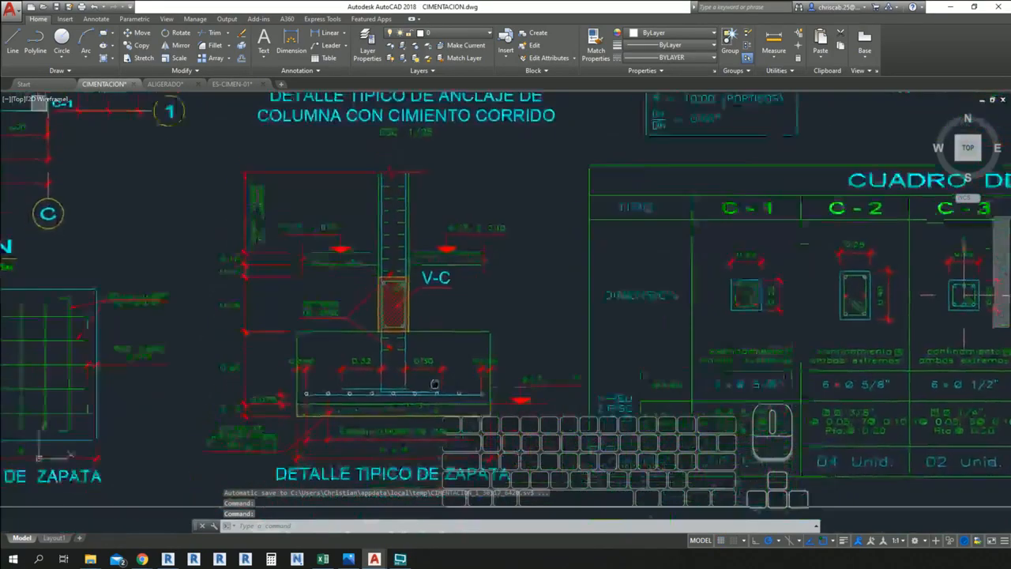
{"action": "middle_click_drag", "start_coordinate": [435, 384], "coordinate": [467, 307]}
{"action": "scroll", "coordinate": [315, 383], "scroll_direction": "up", "scroll_amount": 2}
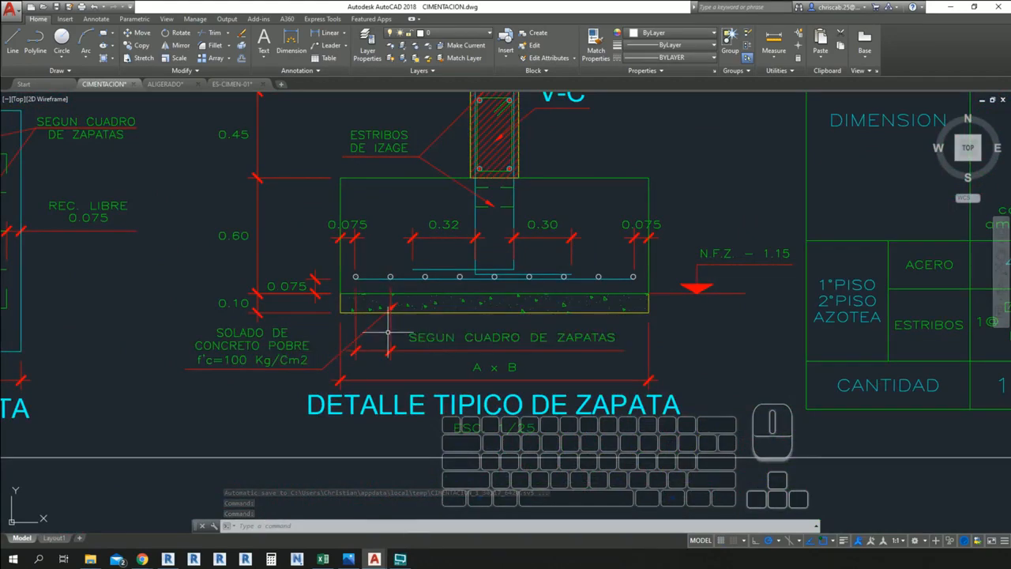
- Examine the floor level marks and the N.F.Z. footing bottom level in the typical footing detail
{"action": "middle_click_drag", "start_coordinate": [388, 332], "coordinate": [347, 438]}
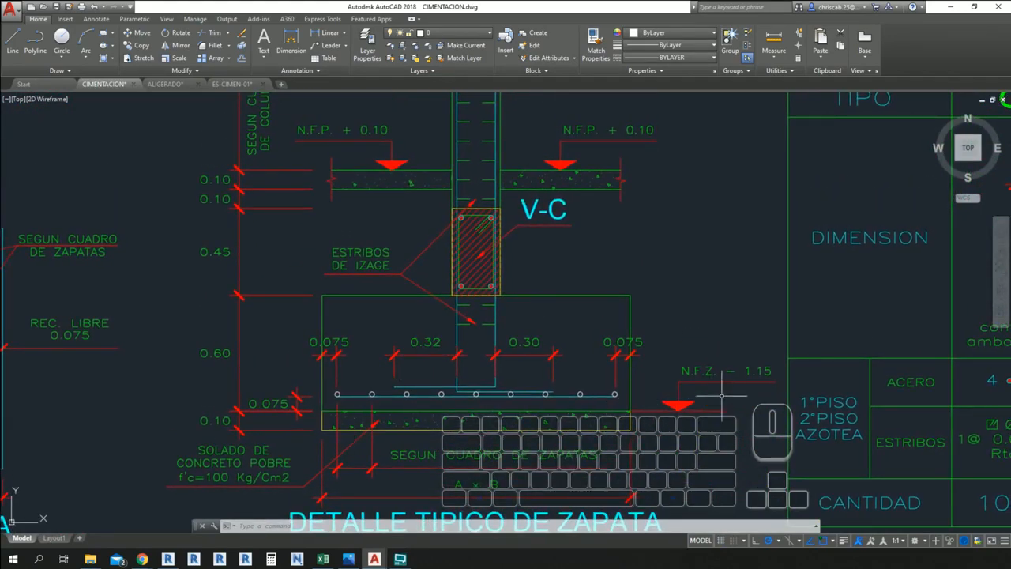
{"action": "middle_click_drag", "start_coordinate": [721, 395], "coordinate": [582, 379]}
{"action": "scroll", "coordinate": [581, 356], "scroll_direction": "up", "scroll_amount": 4}
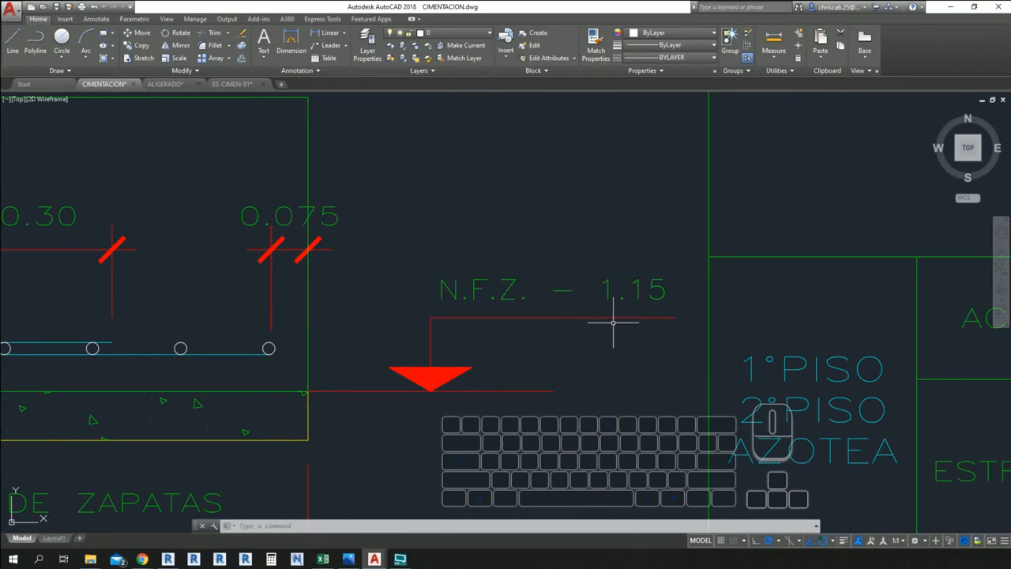
{"action": "scroll", "coordinate": [613, 322], "scroll_direction": "down", "scroll_amount": 2}
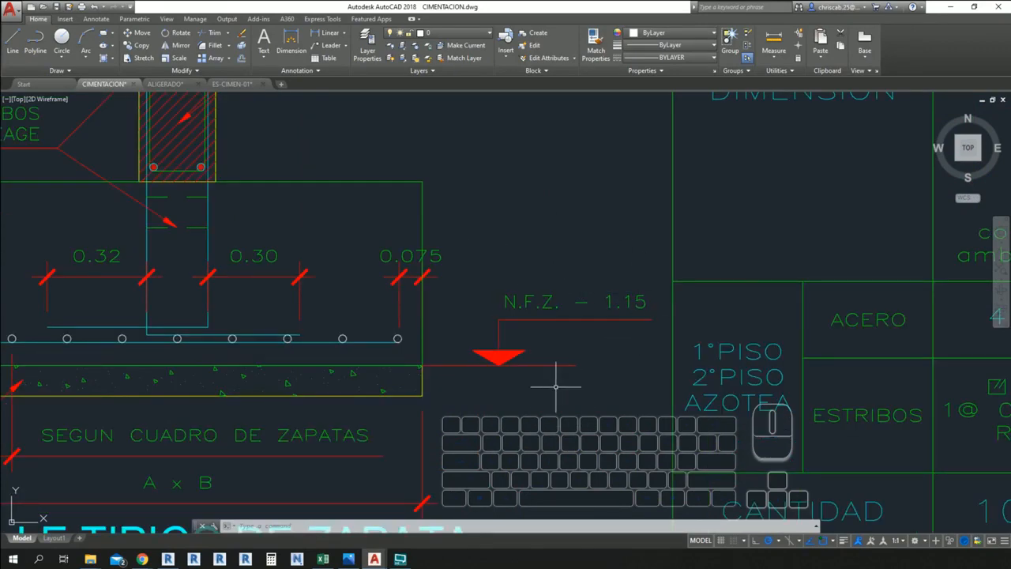
- Review the foundation plan on the CIMENTACION sheet and return to the typical footing detail beside the column schedule
{"action": "scroll", "coordinate": [560, 404], "scroll_direction": "down", "scroll_amount": 10}
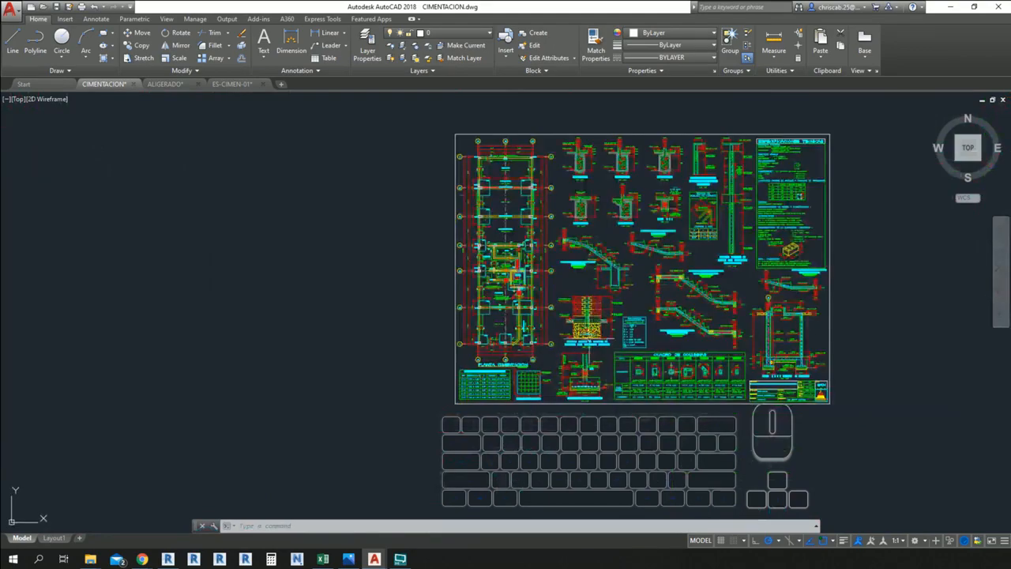
{"action": "scroll", "coordinate": [485, 195], "scroll_direction": "up", "scroll_amount": 2}
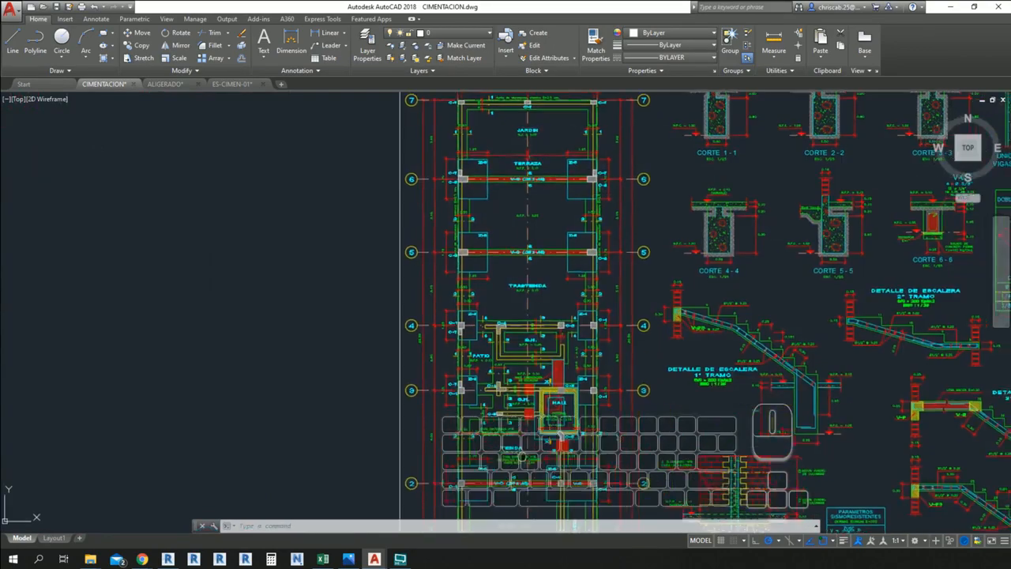
{"action": "middle_click_drag", "start_coordinate": [522, 457], "coordinate": [287, 302]}
{"action": "middle_click_drag", "start_coordinate": [539, 515], "coordinate": [540, 387]}
{"action": "scroll", "coordinate": [549, 391], "scroll_direction": "up", "scroll_amount": 2}
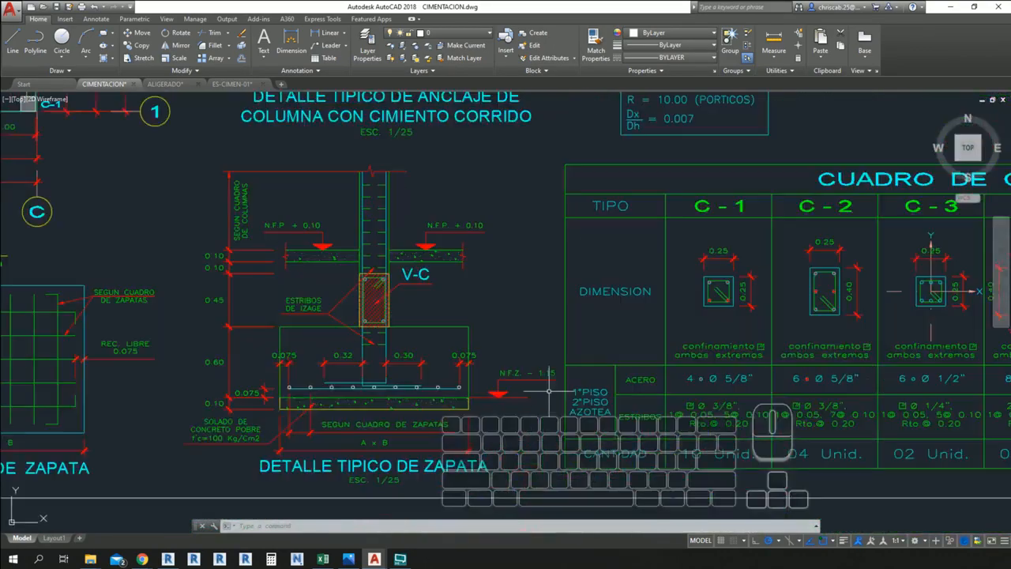
- Examine the cistern's top and bottom levels on the foundation plan and the N.F.Z. mark in the typical footing detail
{"action": "middle_click_drag", "start_coordinate": [345, 203], "coordinate": [617, 429]}
{"action": "middle_click_drag", "start_coordinate": [189, 118], "coordinate": [464, 318]}
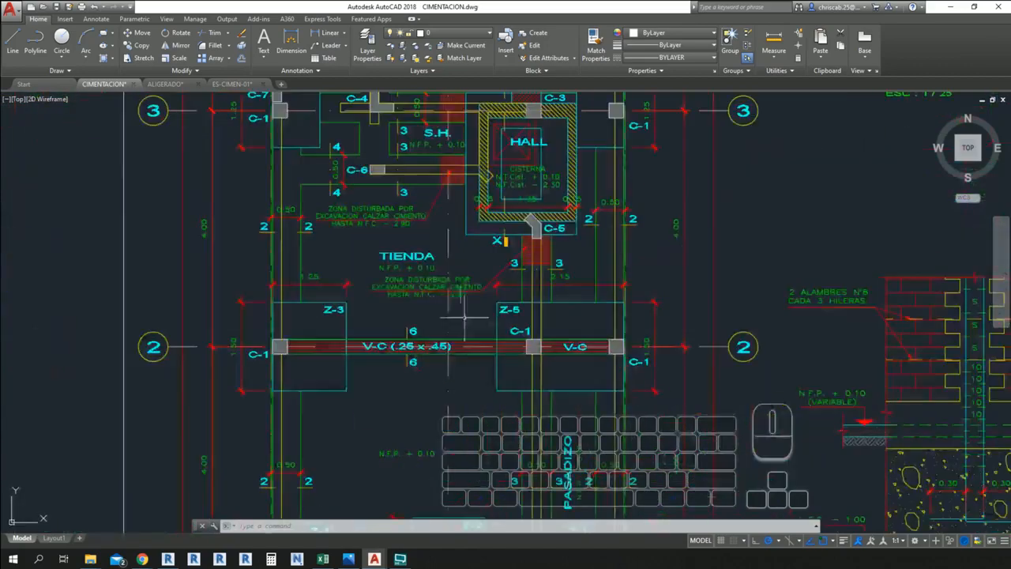
{"action": "middle_click_drag", "start_coordinate": [486, 211], "coordinate": [523, 362]}
{"action": "scroll", "coordinate": [526, 361], "scroll_direction": "up", "scroll_amount": 3}
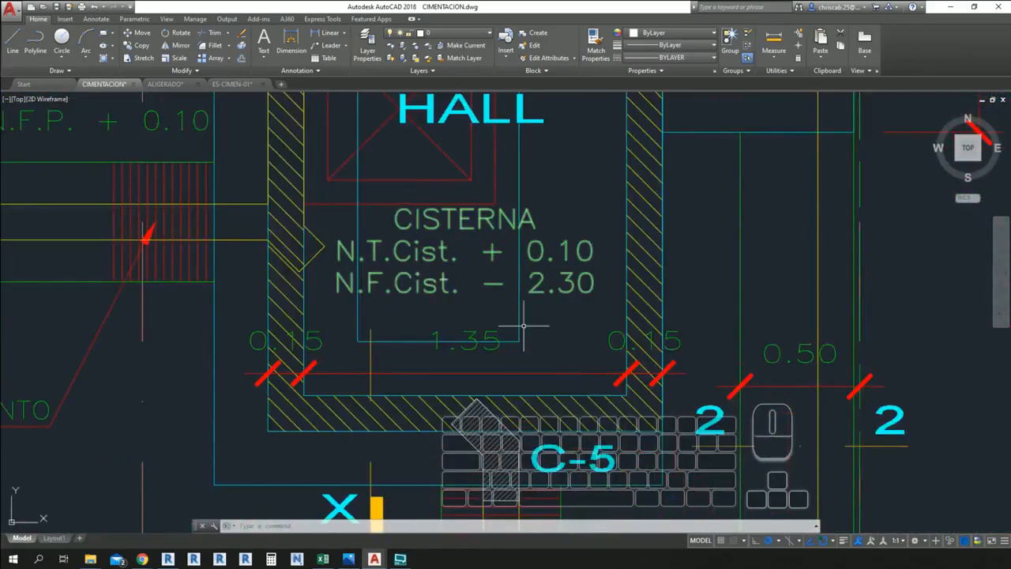
{"action": "mouse_move", "coordinate": [553, 257]}
{"action": "middle_mouse_down"}
{"action": "mouse_move", "coordinate": [531, 413]}
{"action": "mouse_move", "coordinate": [509, 308]}
{"action": "middle_mouse_up"}
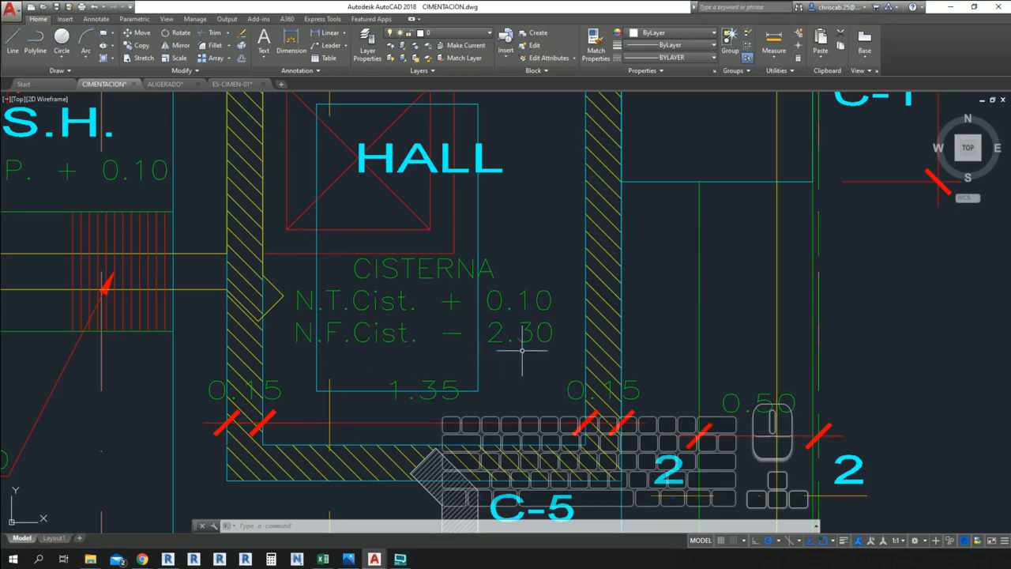
{"action": "scroll", "coordinate": [522, 350], "scroll_direction": "down", "scroll_amount": 4}
{"action": "mouse_move", "coordinate": [829, 521]}
{"action": "middle_mouse_down"}
{"action": "mouse_move", "coordinate": [555, 359]}
{"action": "mouse_move", "coordinate": [538, 227]}
{"action": "middle_mouse_up"}
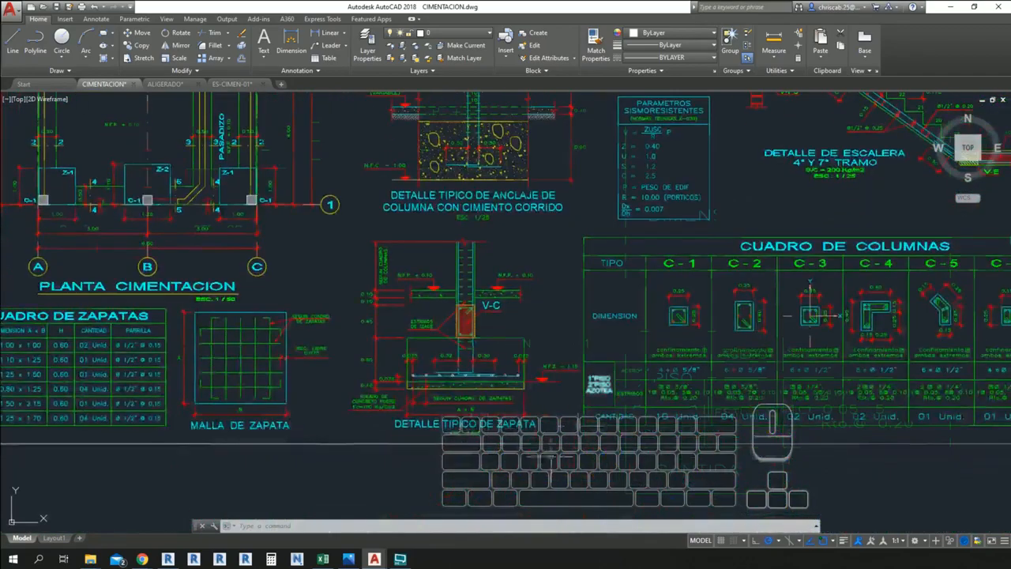
{"action": "scroll", "coordinate": [558, 370], "scroll_direction": "up", "scroll_amount": 5}
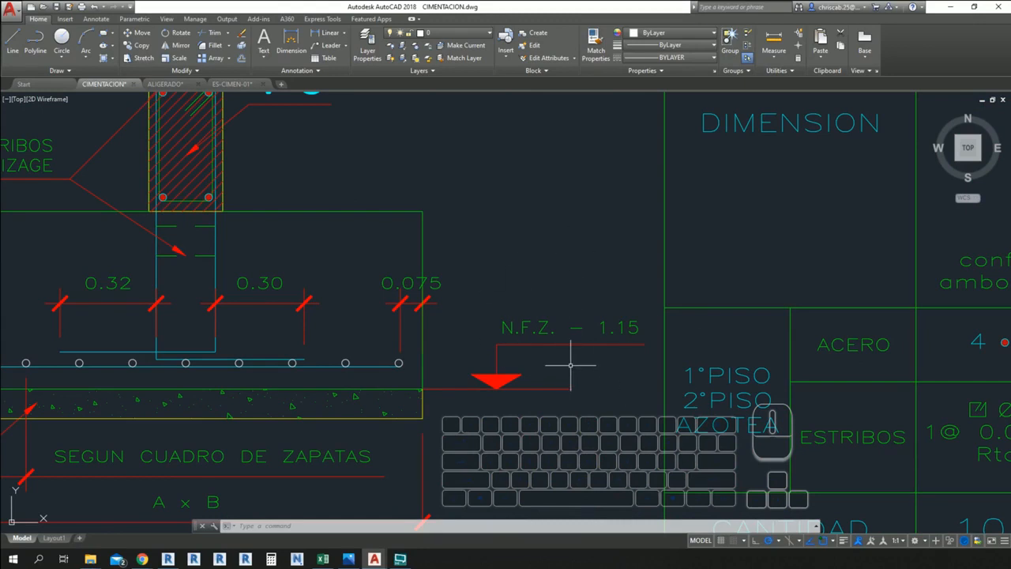
- Switch back to Revit and review the two existing levels in the Este building elevation
{"action": "key", "text": "alt+Tab"}
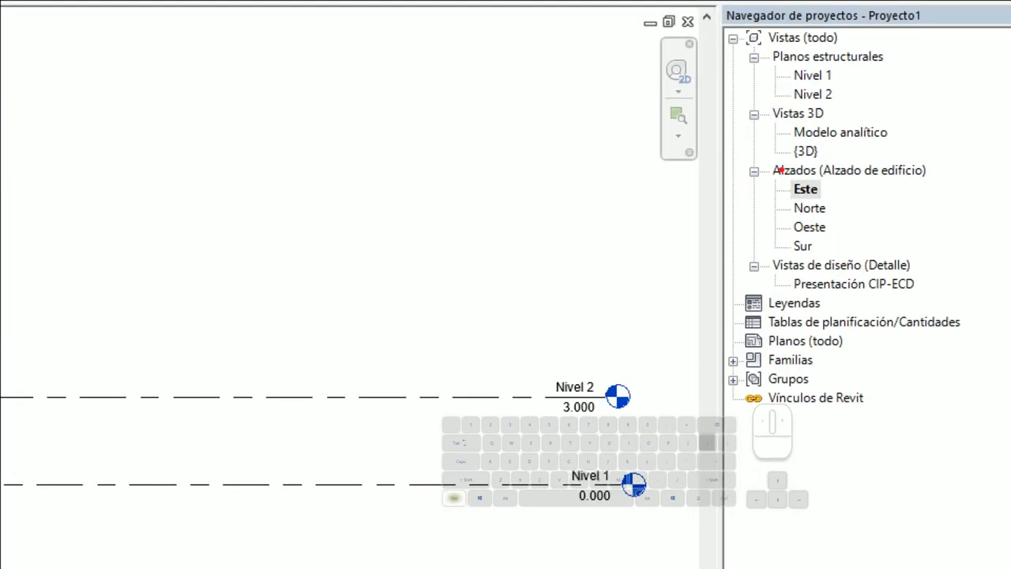
{"action": "left_click", "coordinate": [849, 181]}
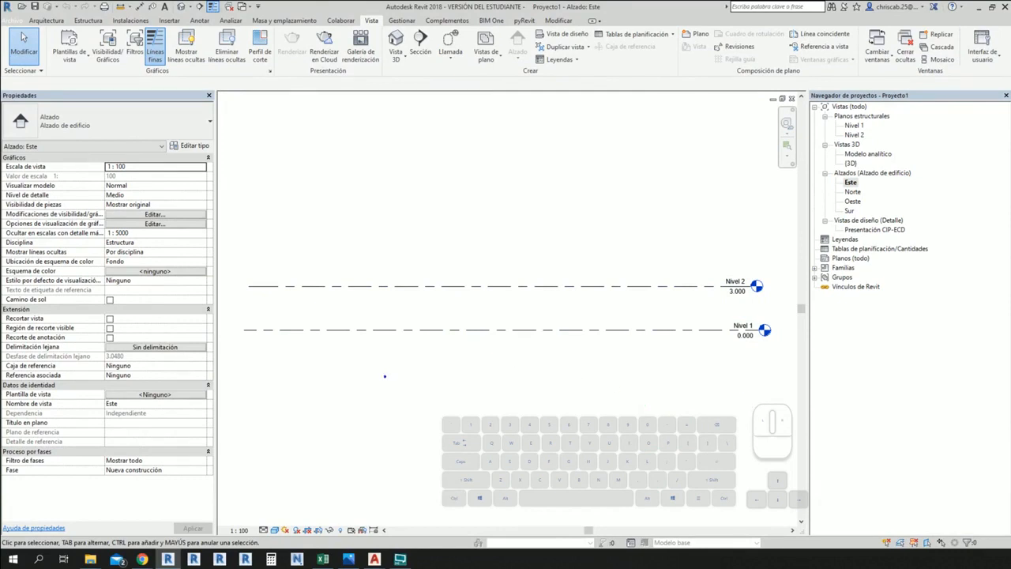
{"action": "left_click_drag", "start_coordinate": [246, 376], "coordinate": [764, 367]}
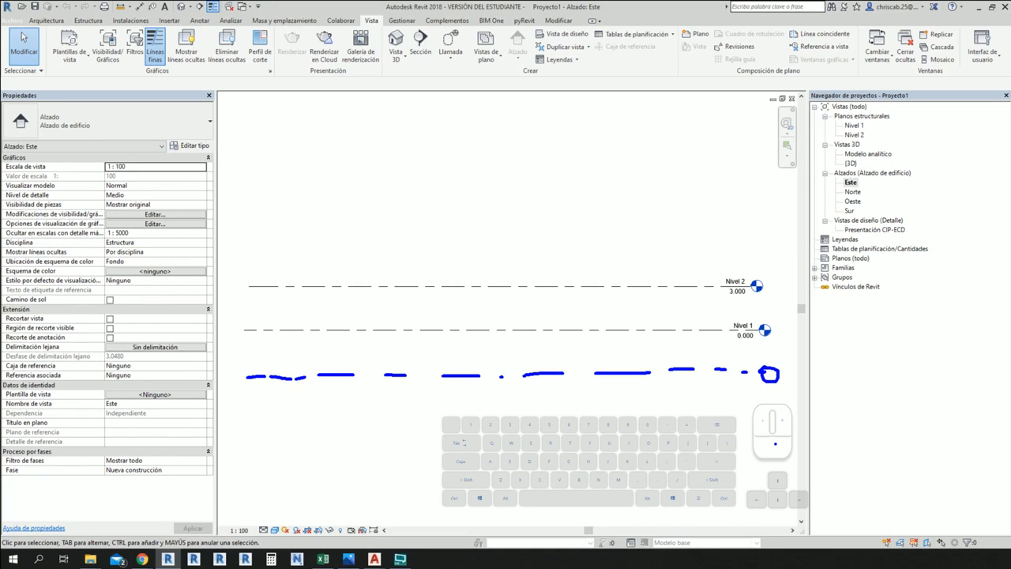
{"action": "key", "text": "Escape"}
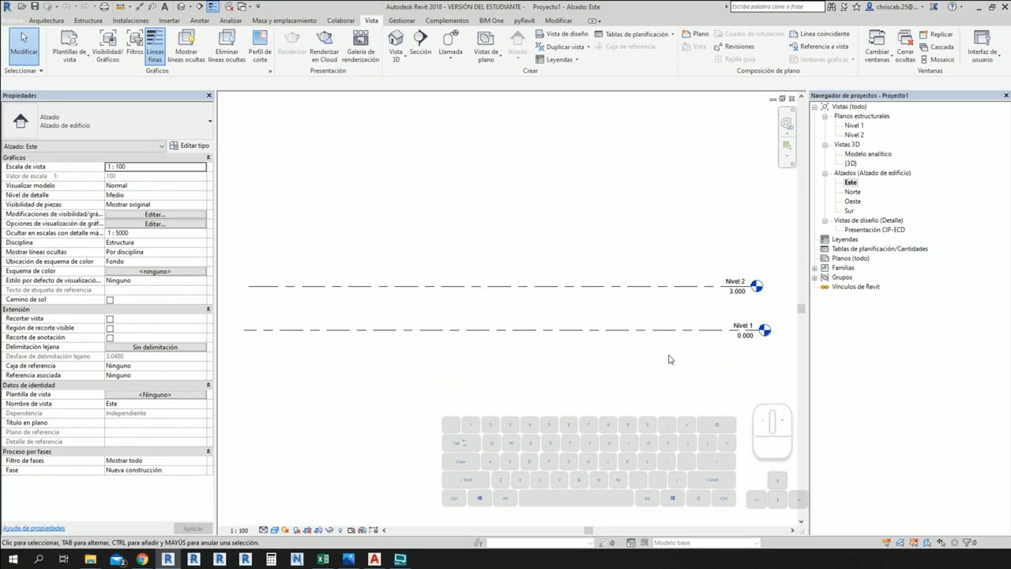
- Display the structural modelling tools and locate the Nivel command among the reference tools
{"action": "left_click", "coordinate": [87, 21]}
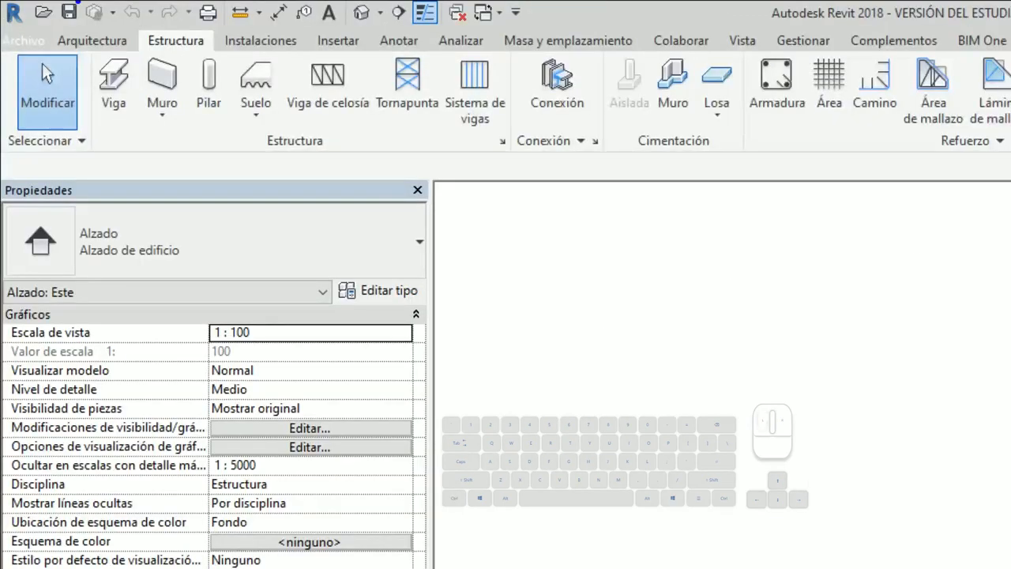
{"action": "key", "text": "r"}
{"action": "mouse_move", "coordinate": [50, 29]}
{"action": "left_mouse_down", "text": "ctrl"}
{"action": "mouse_move", "coordinate": [128, 51]}
{"action": "mouse_move", "coordinate": [308, 57]}
{"action": "left_mouse_up", "text": "ctrl"}
{"action": "key", "text": "g"}
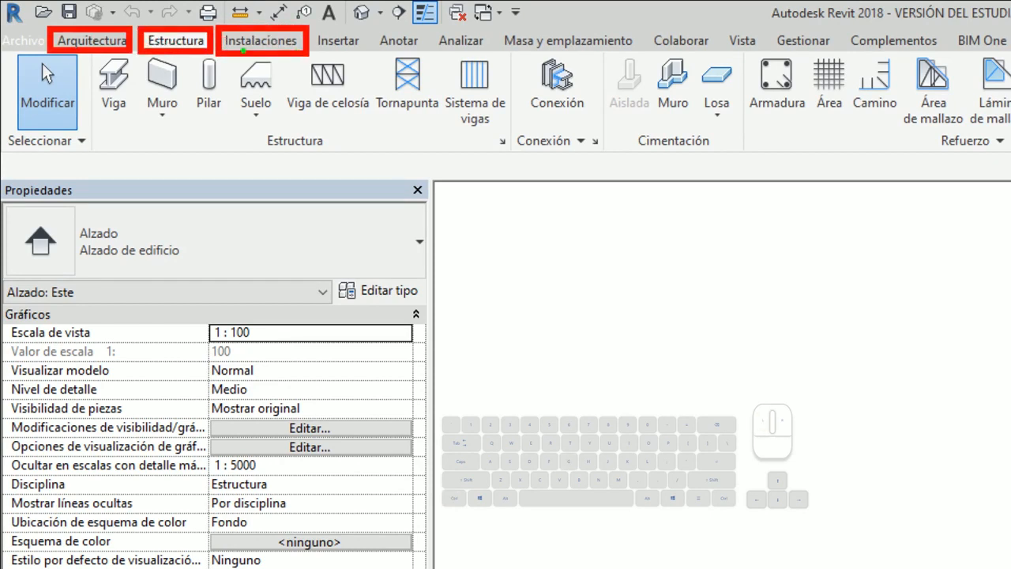
{"action": "left_click_drag", "start_coordinate": [186, 63], "coordinate": [218, 220], "text": "ctrl+shift"}
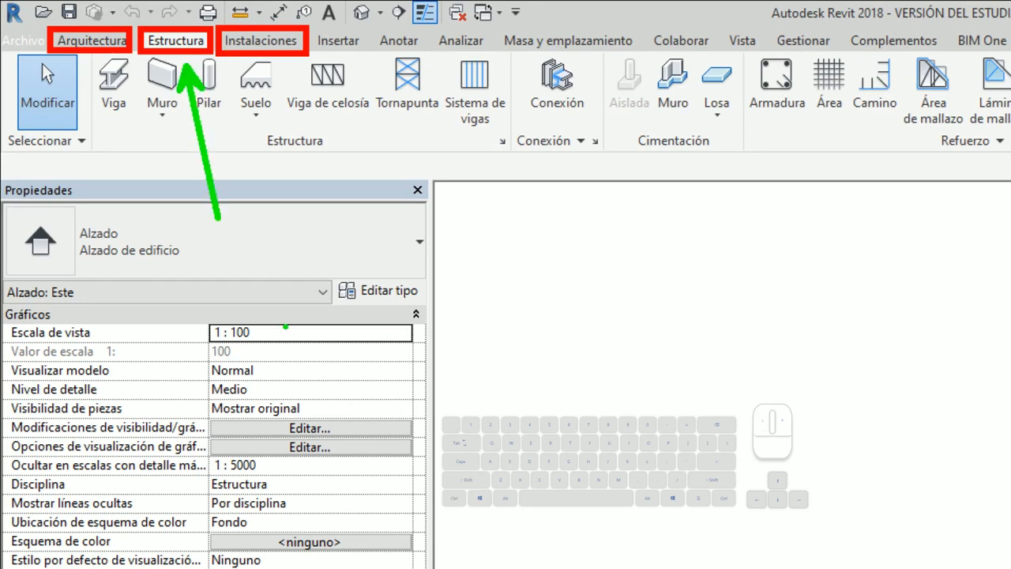
{"action": "key", "text": "Escape"}
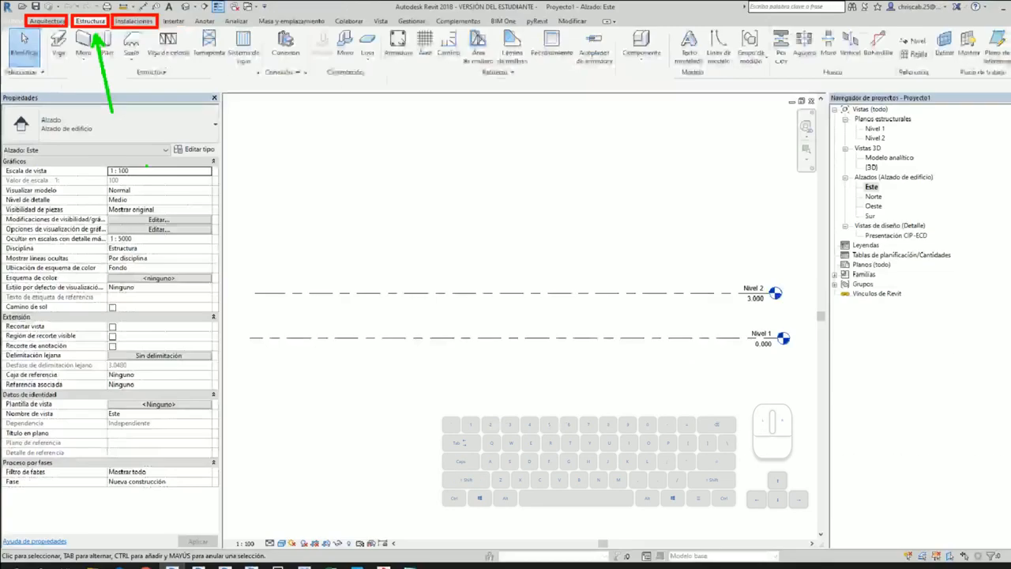
{"action": "left_click", "coordinate": [91, 23]}
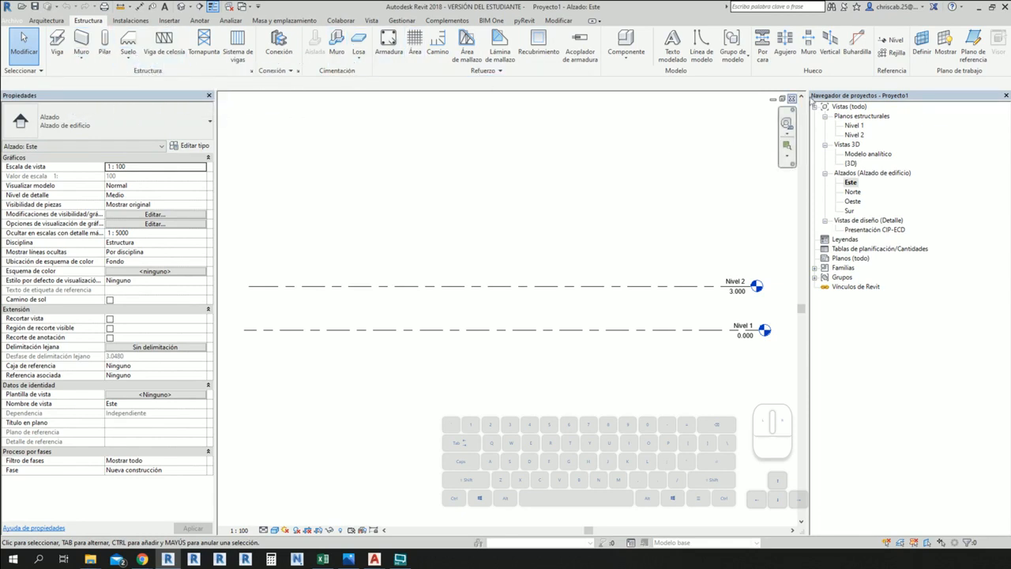
{"action": "key", "text": "ctrl+1"}
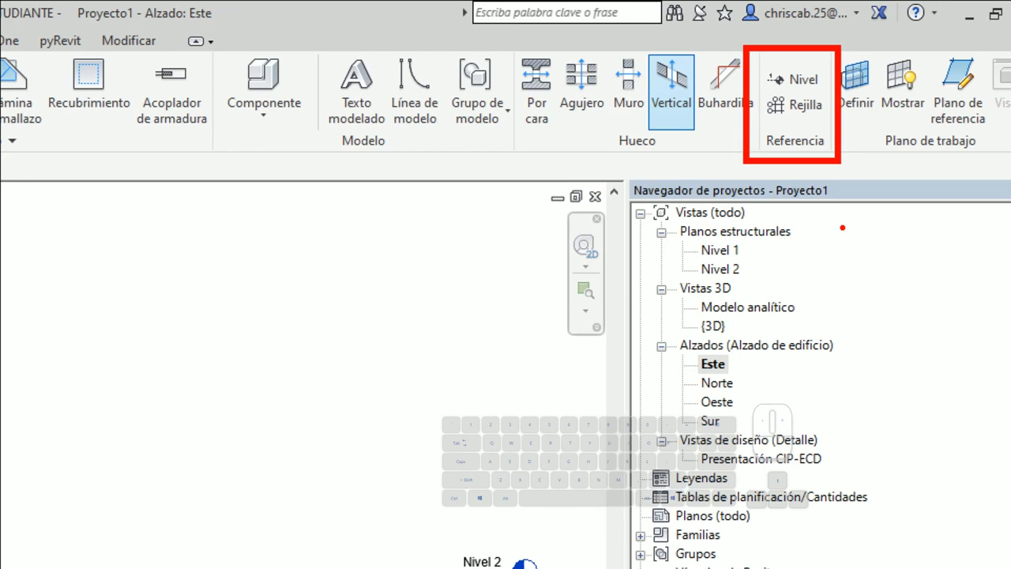
{"action": "key", "text": "g"}
{"action": "left_click_drag", "start_coordinate": [757, 61], "coordinate": [825, 90], "text": "ctrl"}
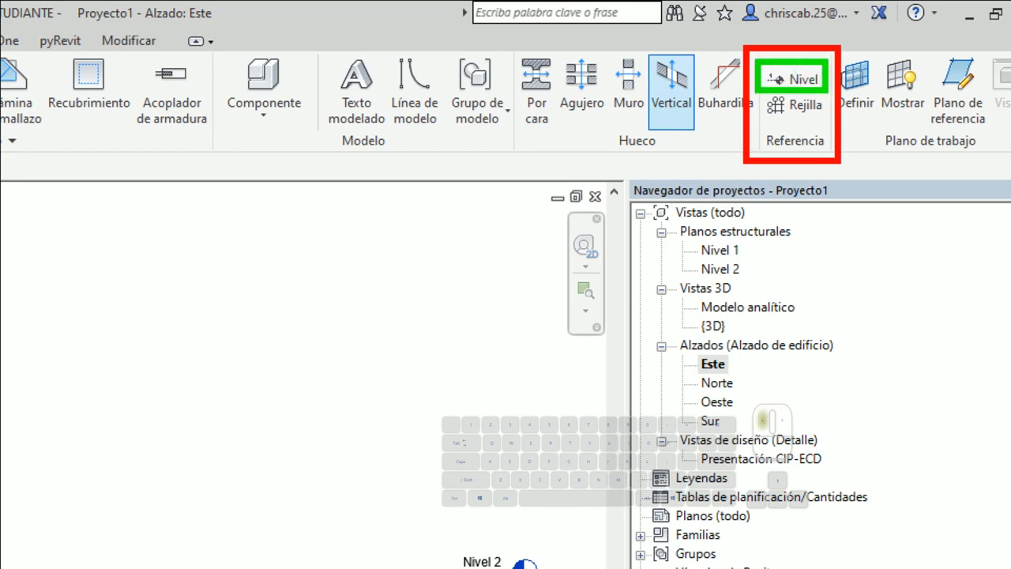
{"action": "key", "text": "Escape"}
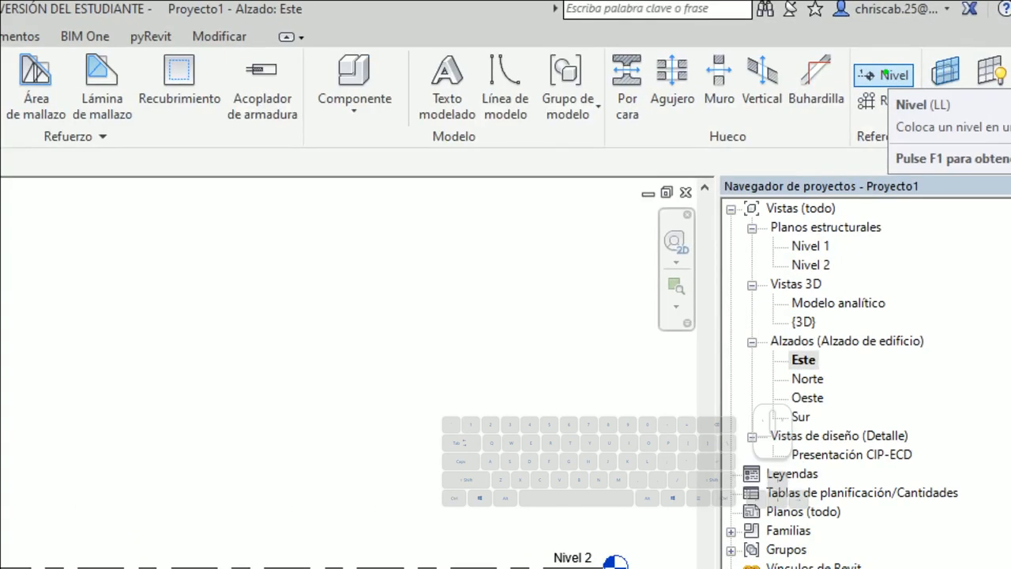
{"action": "mouse_move", "coordinate": [886, 88]}
{"action": "left_mouse_down", "text": "ctrl"}
{"action": "mouse_move", "coordinate": [930, 119]}
{"action": "mouse_move", "coordinate": [966, 118]}
{"action": "left_mouse_up", "text": "ctrl"}
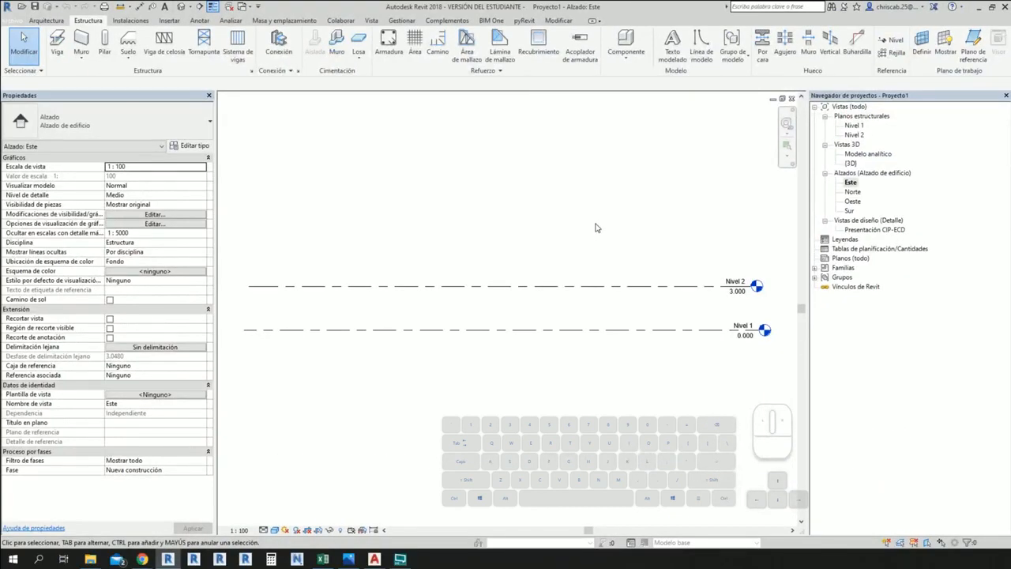
- Place a new level 2.40 m below Nivel 1 in the Este elevation, with its ends aligned to Nivel 1
{"action": "key", "text": "l"}
{"action": "key", "text": "l"}
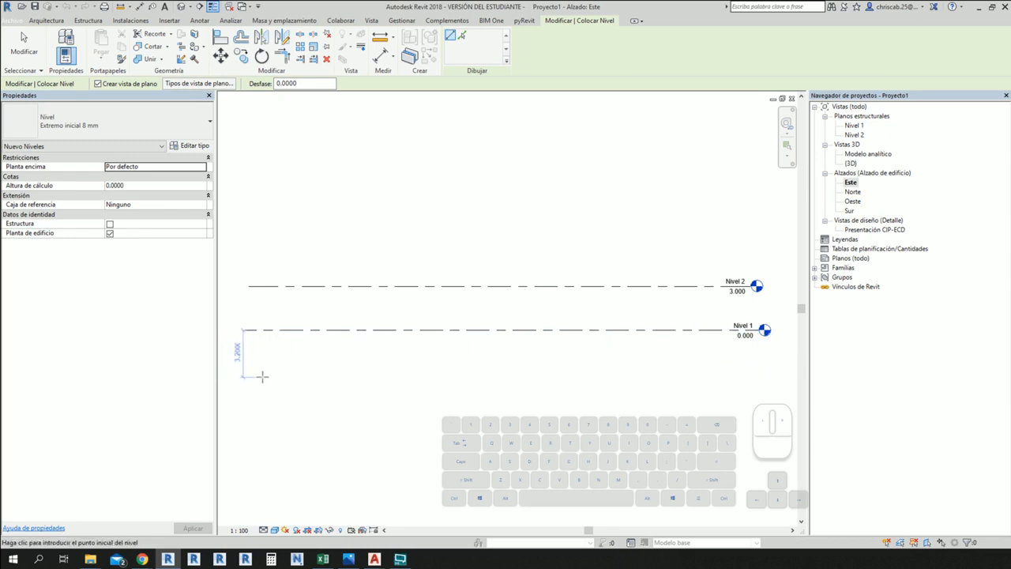
{"action": "left_click", "coordinate": [224, 363]}
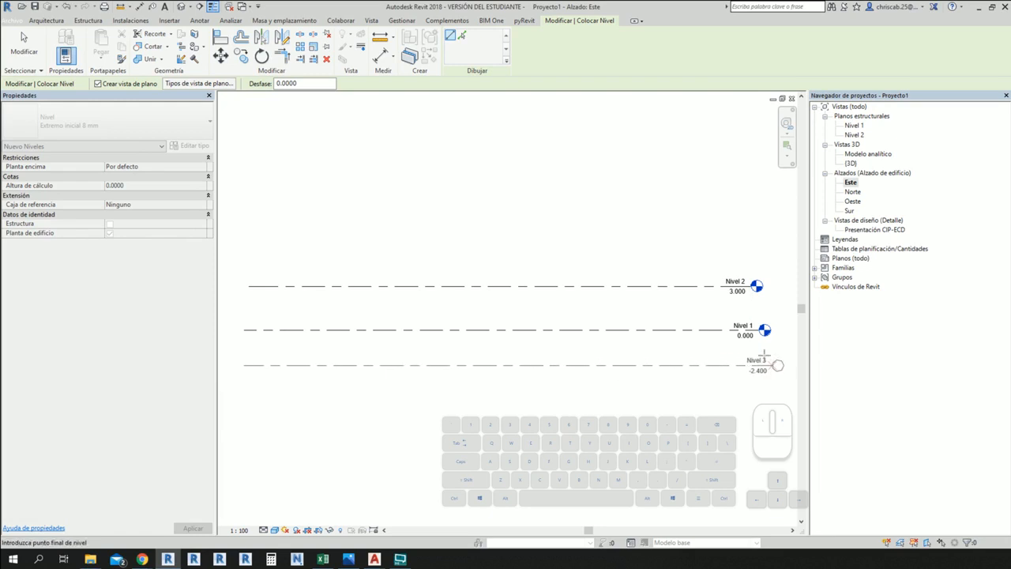
{"action": "left_click", "coordinate": [763, 356]}
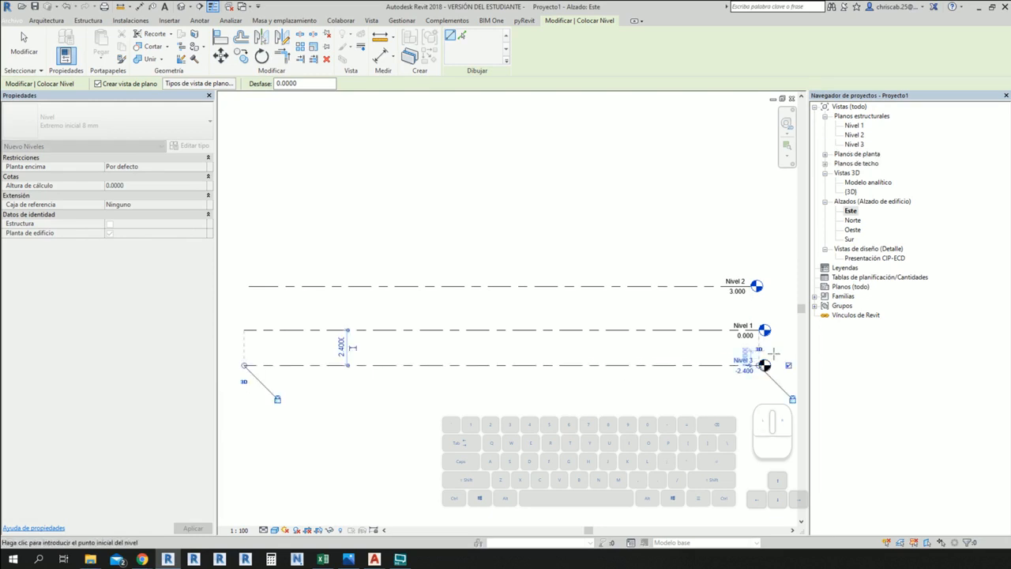
{"action": "key", "text": "Escape"}
{"action": "key", "text": "Escape"}
- Rename the new level below Nivel 1 as NFZ and apply the name to its corresponding views
{"action": "scroll", "coordinate": [589, 345], "scroll_direction": "up", "scroll_amount": 5}
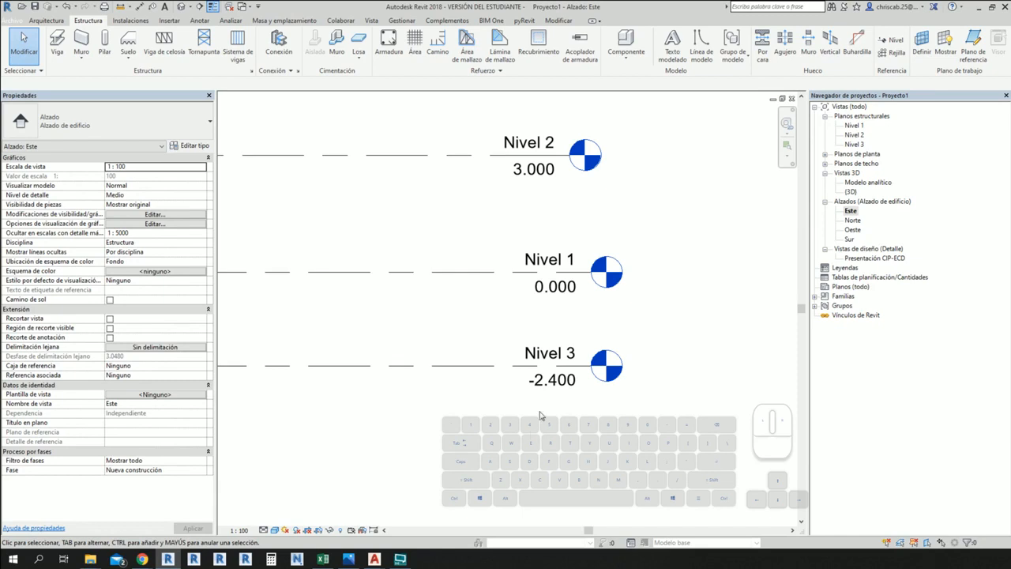
{"action": "left_click", "coordinate": [504, 366]}
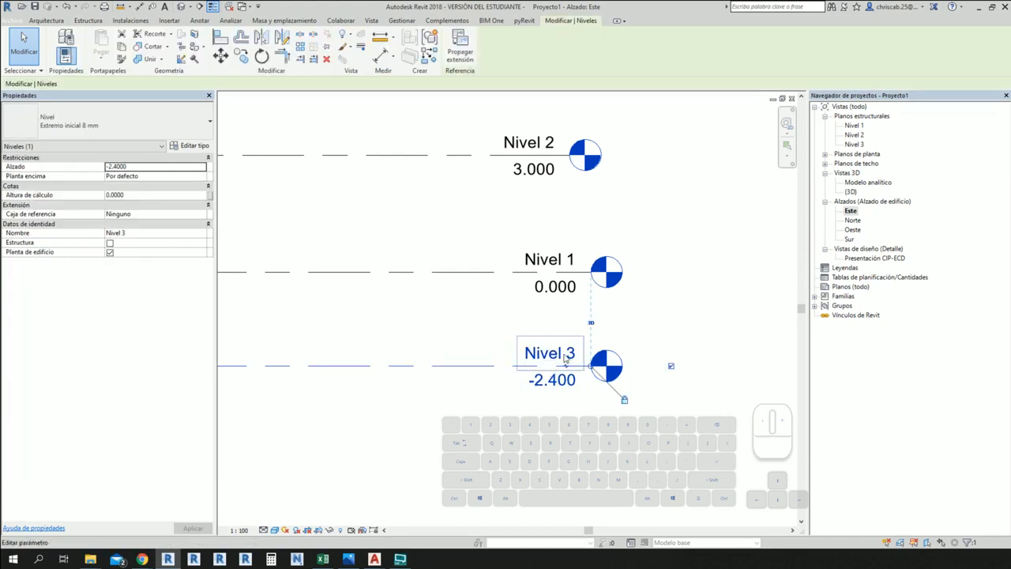
{"action": "scroll", "coordinate": [561, 380], "scroll_direction": "up", "scroll_amount": 3}
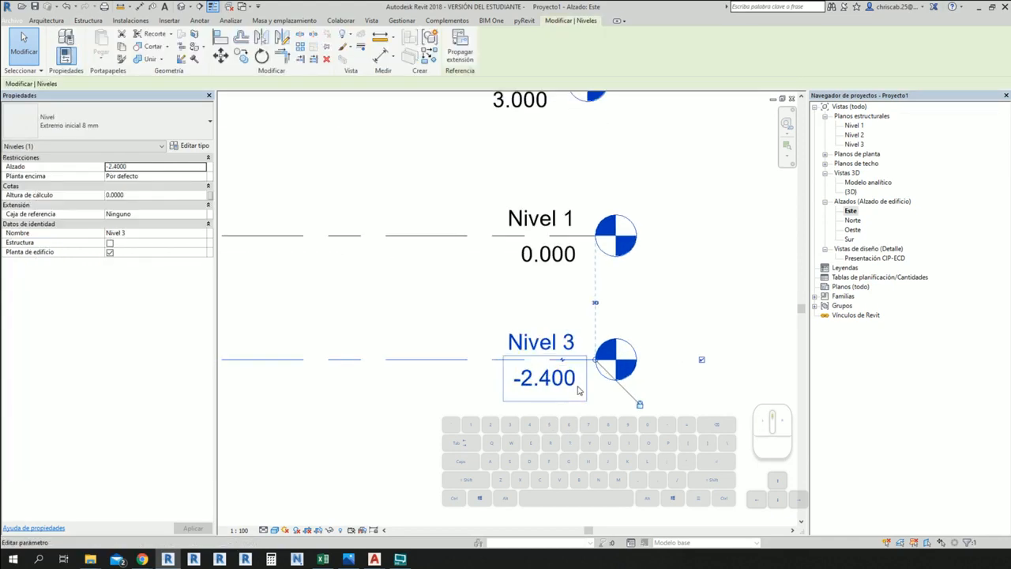
{"action": "left_click", "coordinate": [531, 340]}
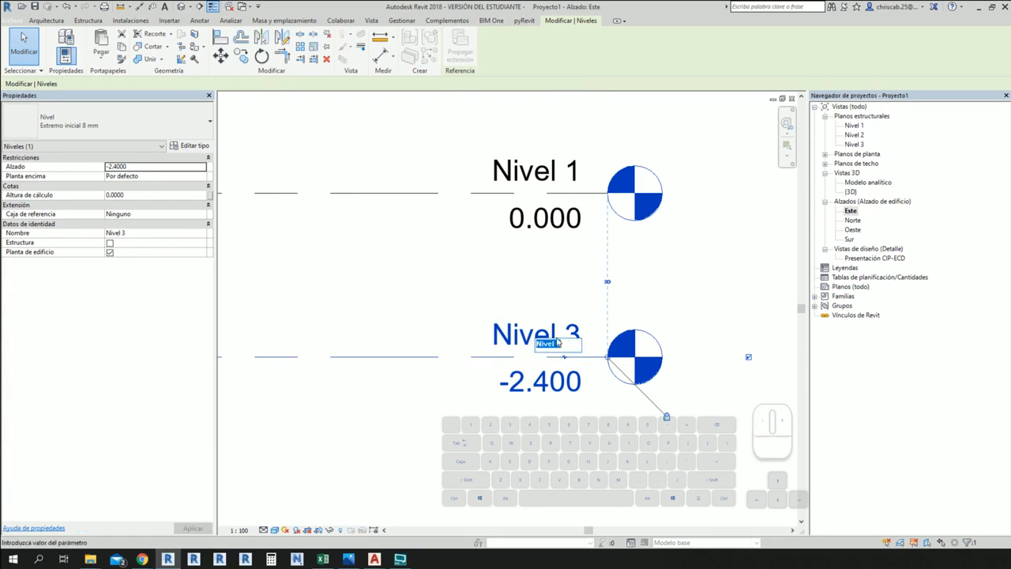
{"action": "key", "text": "shift"}
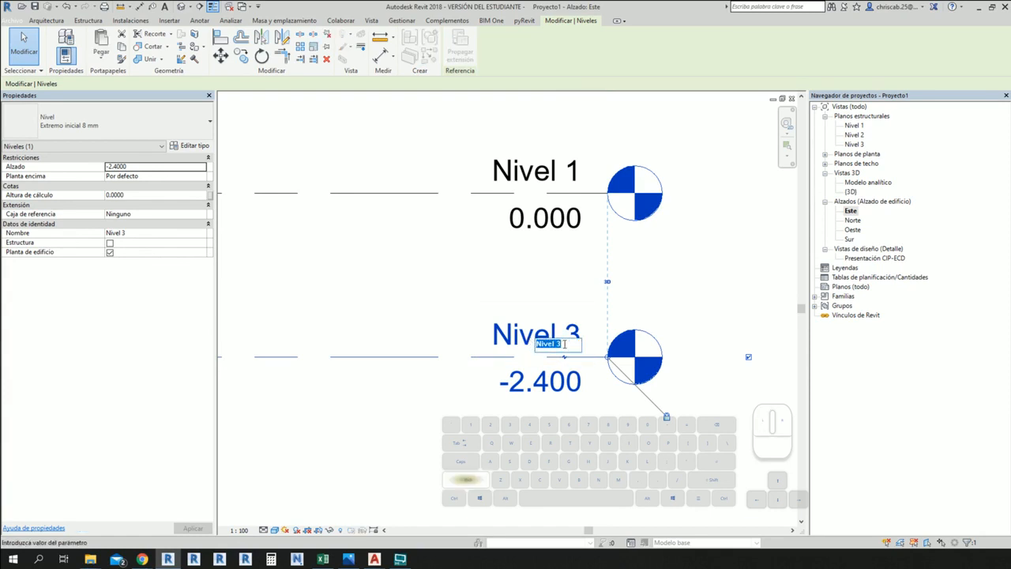
{"action": "type", "text": "NFZ"}
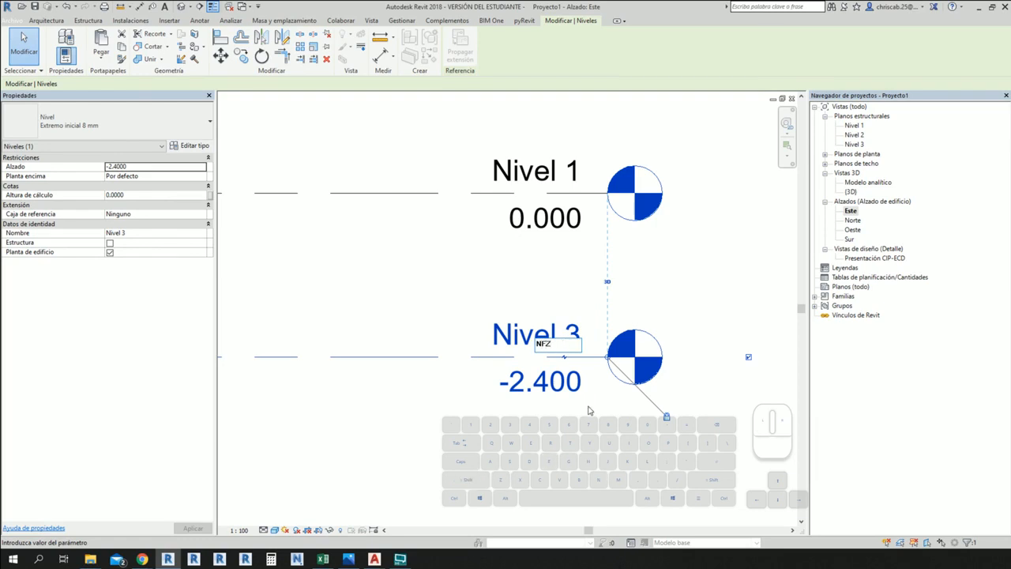
{"action": "key", "text": "Return"}
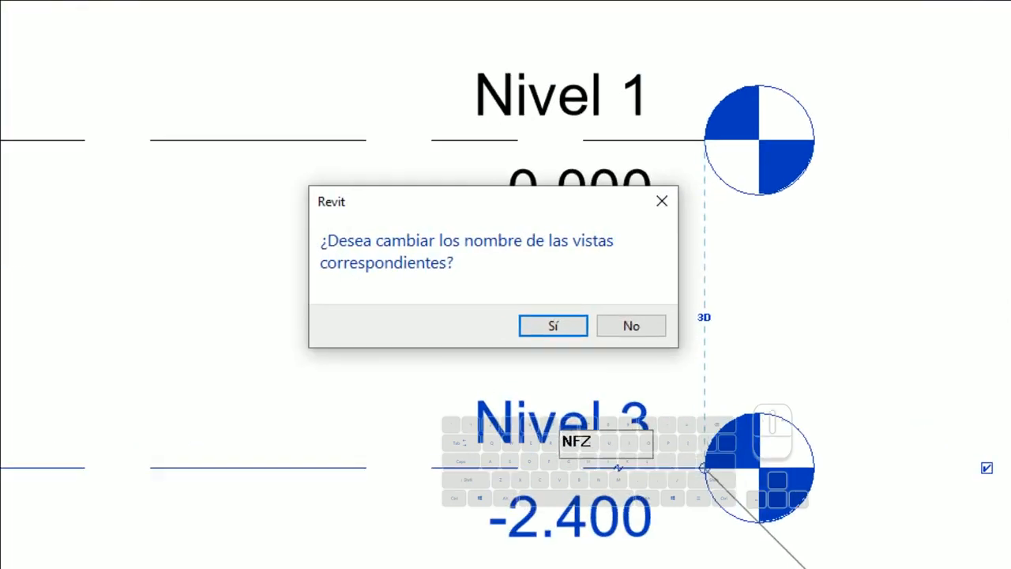
{"action": "left_click_drag", "start_coordinate": [295, 226], "coordinate": [656, 285]}
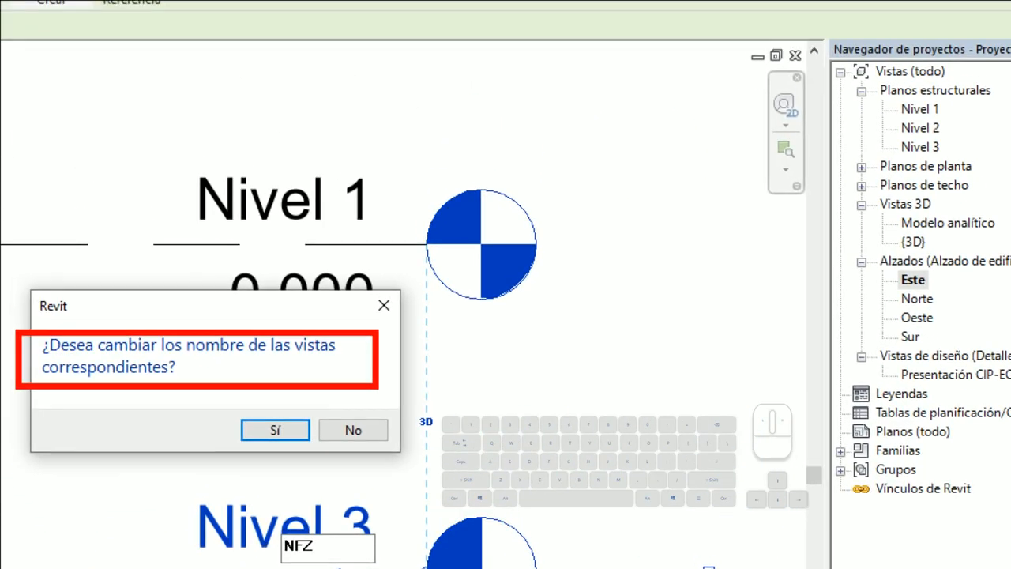
{"action": "mouse_move", "coordinate": [606, 380]}
{"action": "left_mouse_down"}
{"action": "mouse_move", "coordinate": [821, 164]}
{"action": "mouse_move", "coordinate": [964, 133]}
{"action": "mouse_move", "coordinate": [876, 175]}
{"action": "mouse_move", "coordinate": [871, 134]}
{"action": "left_mouse_up"}
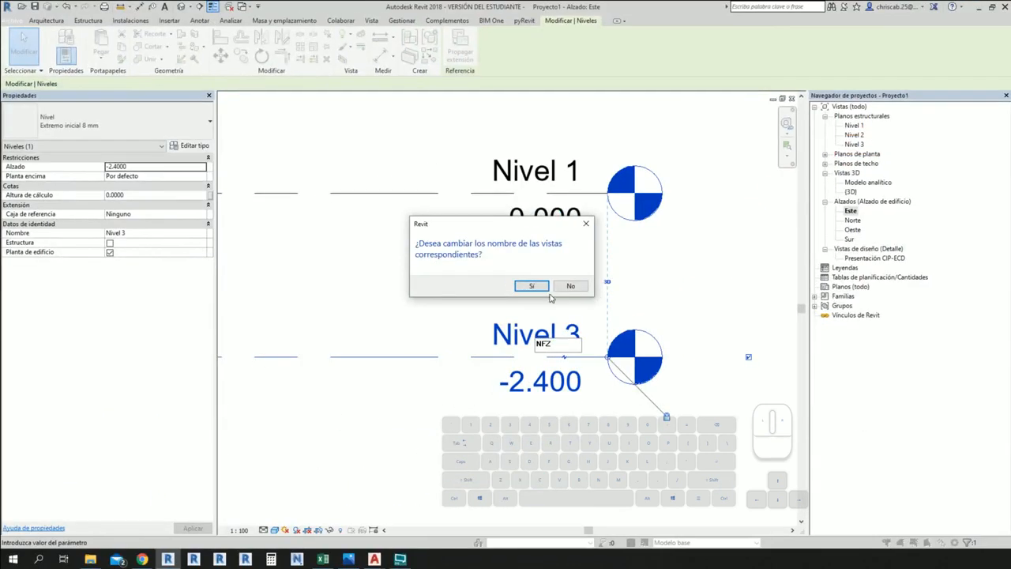
{"action": "left_click", "coordinate": [275, 430]}
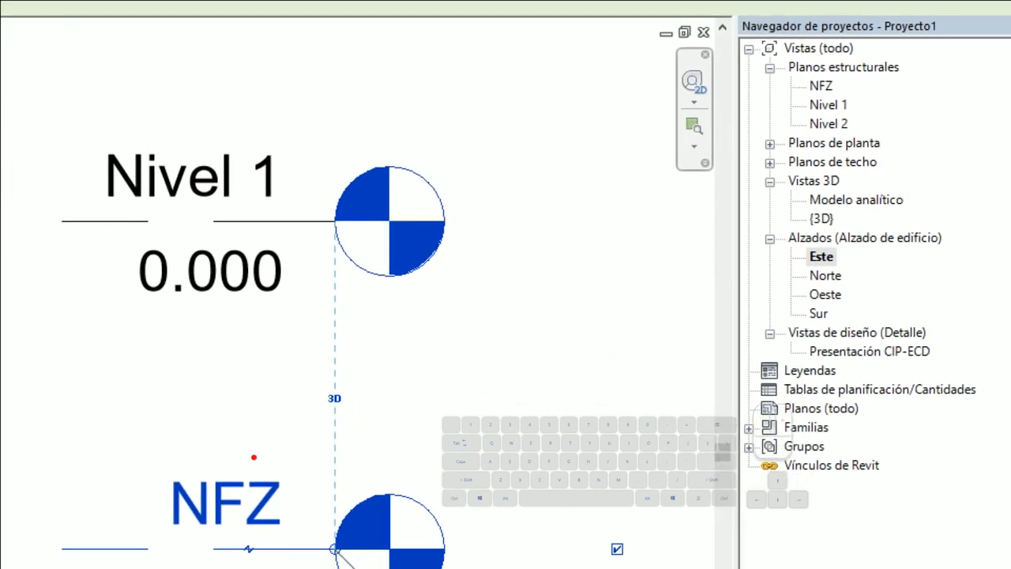
{"action": "mouse_move", "coordinate": [253, 456]}
{"action": "left_mouse_down"}
{"action": "mouse_move", "coordinate": [235, 557]}
{"action": "mouse_move", "coordinate": [273, 450]}
{"action": "mouse_move", "coordinate": [600, 192]}
{"action": "mouse_move", "coordinate": [791, 63]}
{"action": "mouse_move", "coordinate": [850, 96]}
{"action": "mouse_move", "coordinate": [786, 103]}
{"action": "mouse_move", "coordinate": [776, 75]}
{"action": "left_mouse_up"}
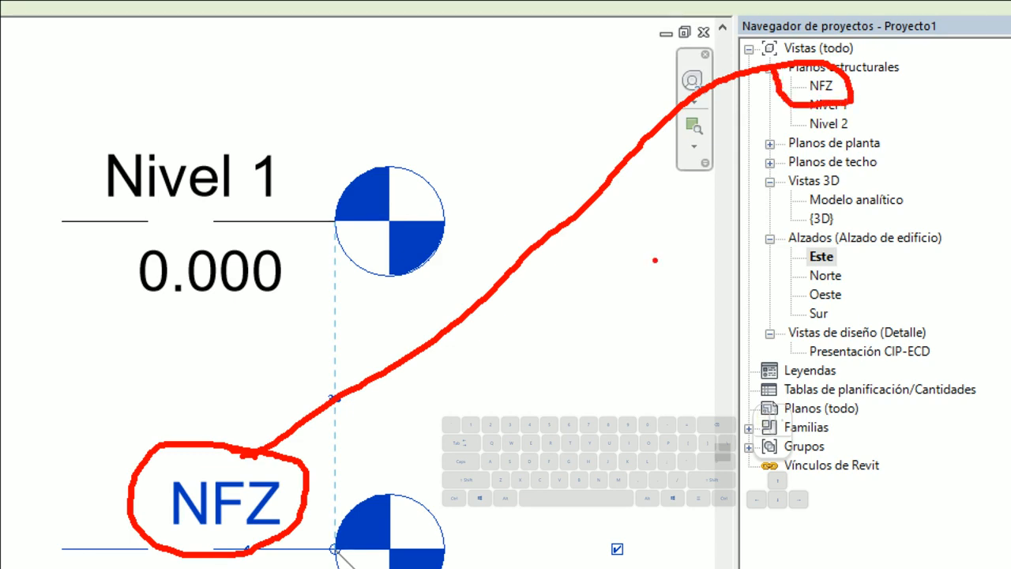
{"action": "key", "text": "Escape"}
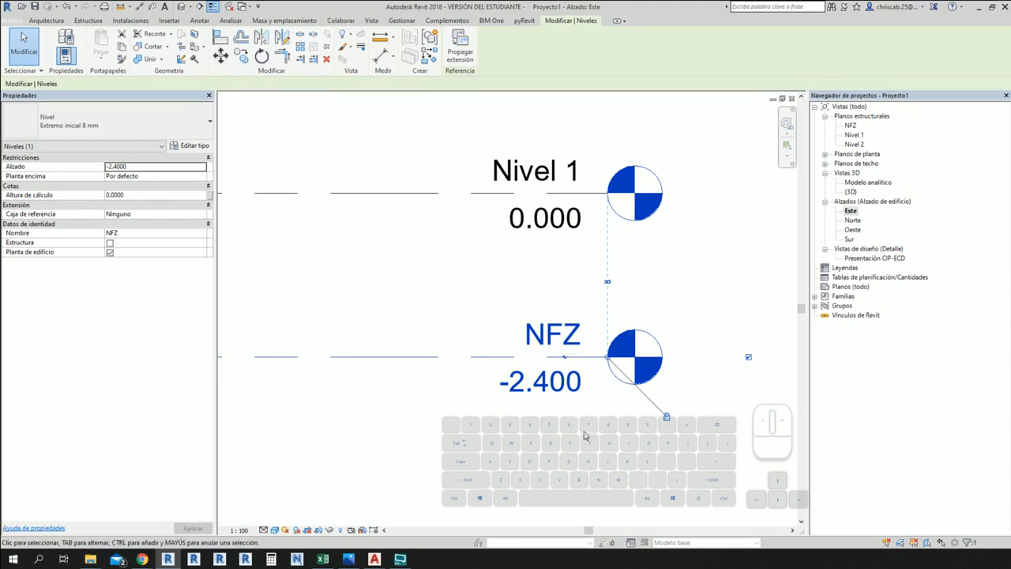
- Set the elevation of the NFZ level to -1.15 m
{"action": "left_click", "coordinate": [542, 390]}
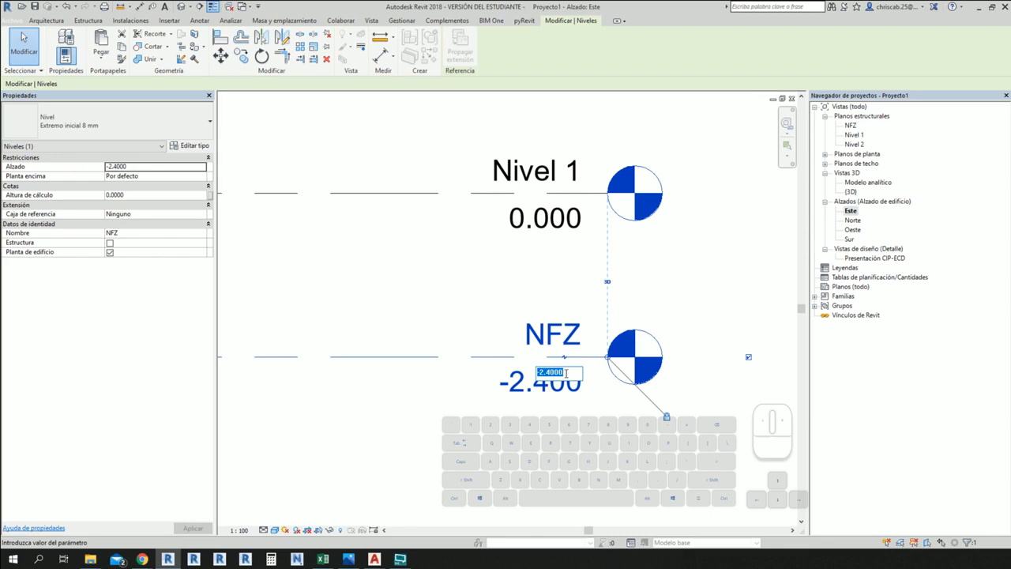
{"action": "type", "text": "-1.15"}
{"action": "key", "text": "Return"}
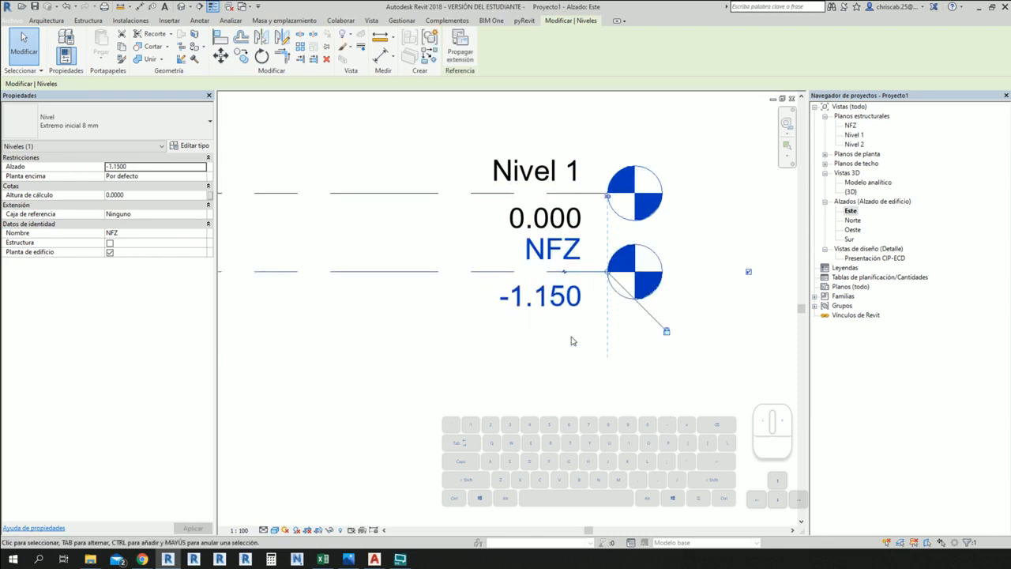
- Set the scale of the Este elevation view to 1:50
{"action": "scroll", "coordinate": [508, 395], "scroll_direction": "down", "scroll_amount": 2}
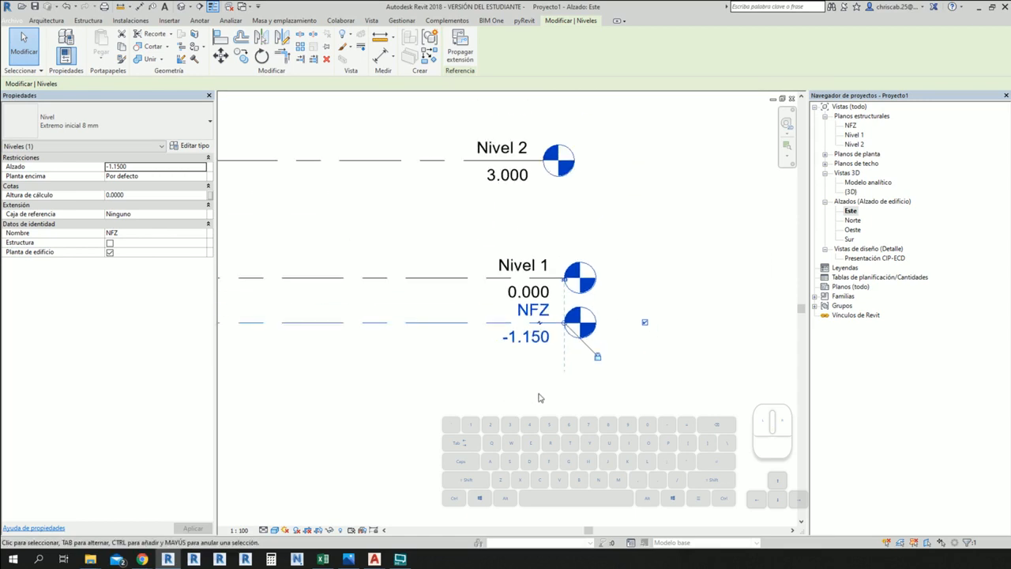
{"action": "left_click", "coordinate": [684, 314]}
{"action": "left_click", "coordinate": [239, 530]}
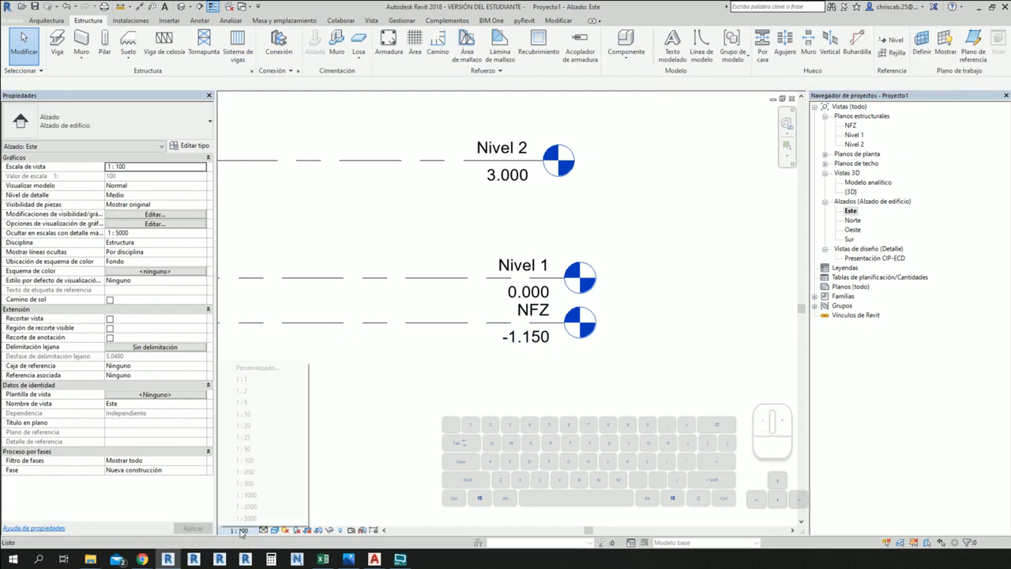
{"action": "left_click", "coordinate": [255, 449]}
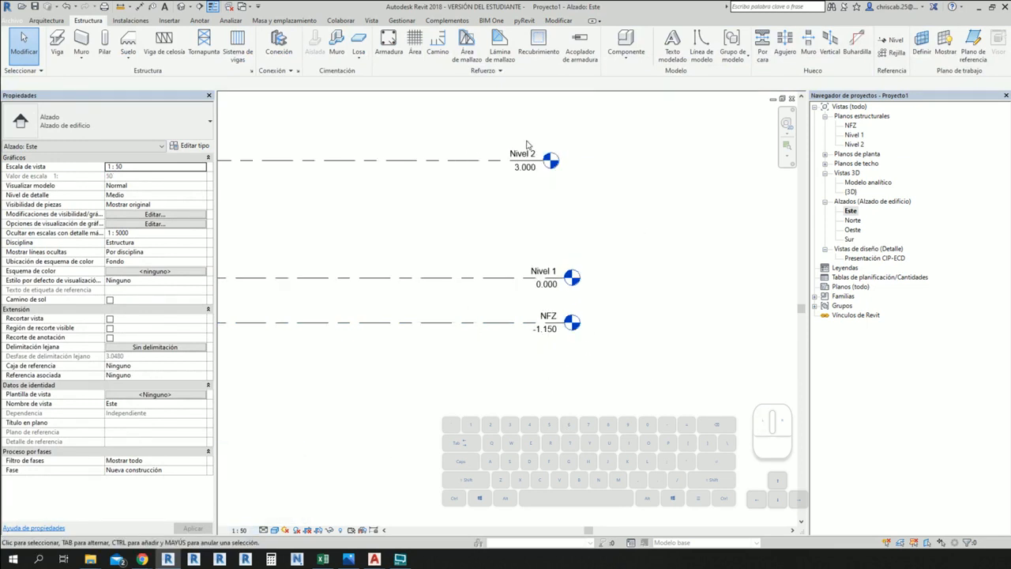
- Extend the Nivel 2 line so its head aligns with the heads of Nivel 1 and NFZ
{"action": "middle_click_drag", "start_coordinate": [420, 335], "coordinate": [593, 352]}
{"action": "scroll", "coordinate": [587, 350], "scroll_direction": "down", "scroll_amount": 1}
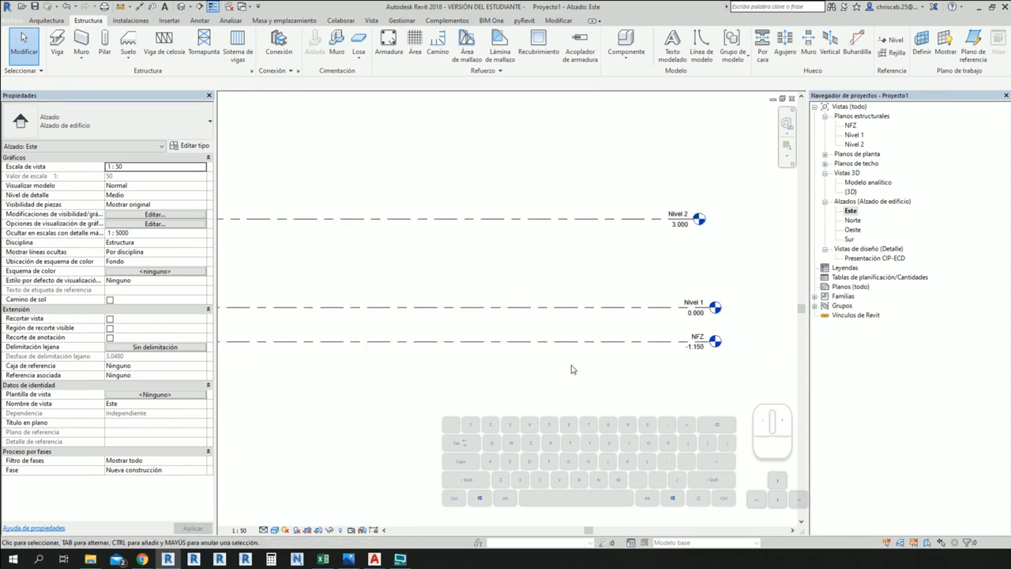
{"action": "left_click", "coordinate": [680, 218]}
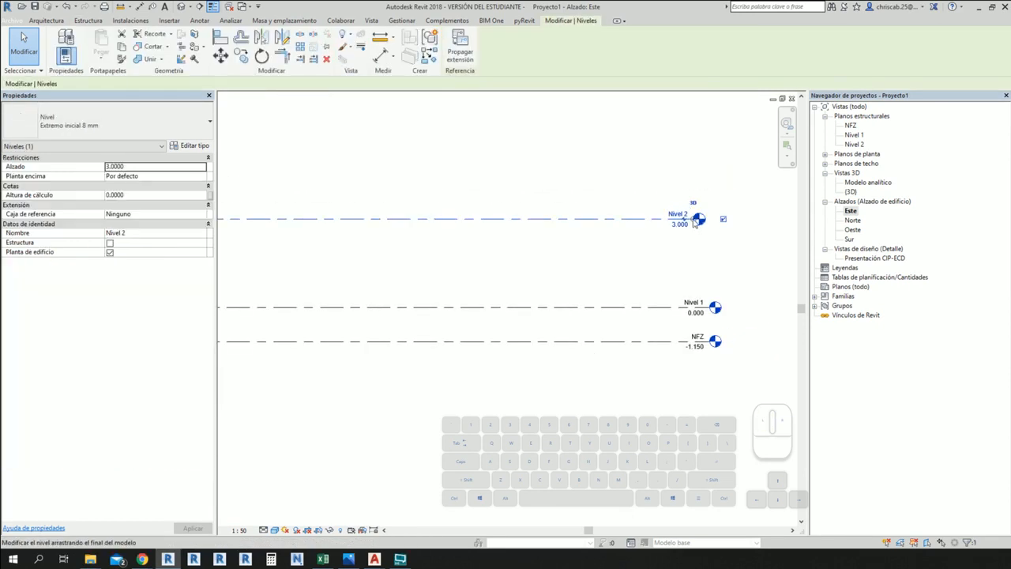
{"action": "left_click_drag", "start_coordinate": [699, 218], "coordinate": [709, 219]}
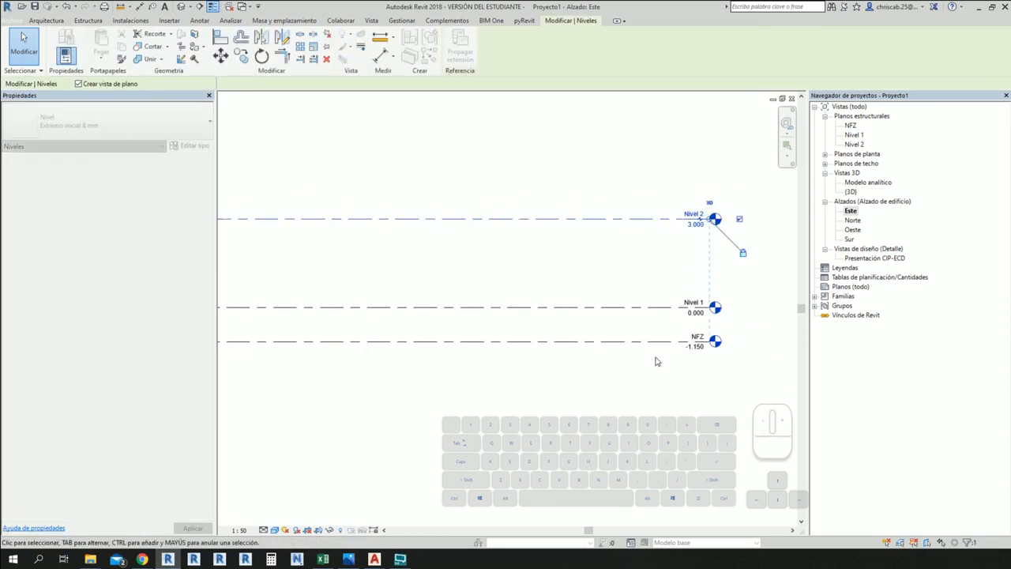
- Rename Nivel 1 as NTN and apply the name to its corresponding views
{"action": "scroll", "coordinate": [656, 356], "scroll_direction": "down", "scroll_amount": 1}
{"action": "left_click", "coordinate": [665, 424]}
{"action": "scroll", "coordinate": [710, 322], "scroll_direction": "up", "scroll_amount": 1}
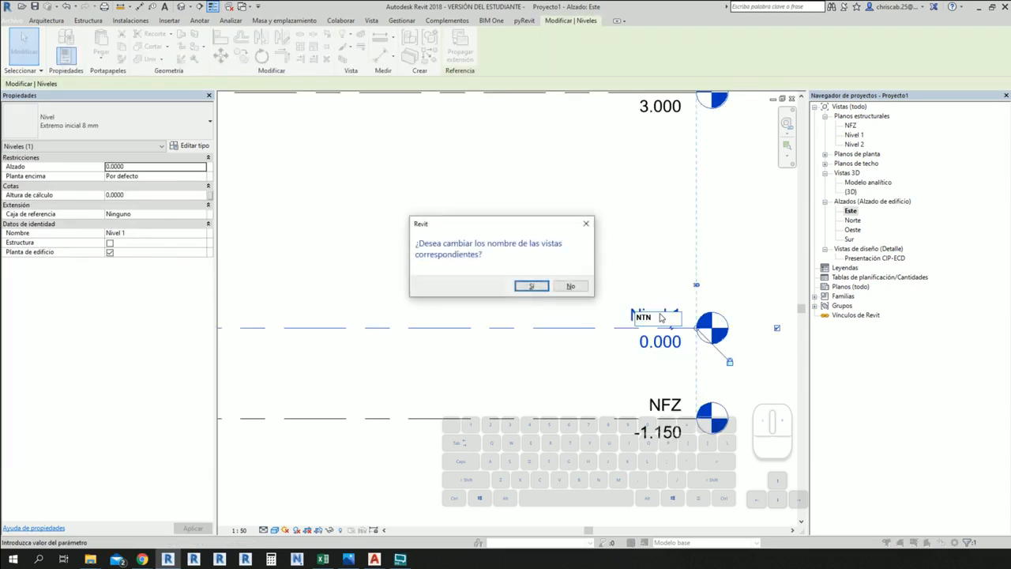
{"action": "left_click", "coordinate": [533, 286]}
- Rename Nivel 2 as Aligerado Primer Nivel and apply the name to its corresponding views
{"action": "middle_click_drag", "start_coordinate": [663, 295], "coordinate": [639, 435]}
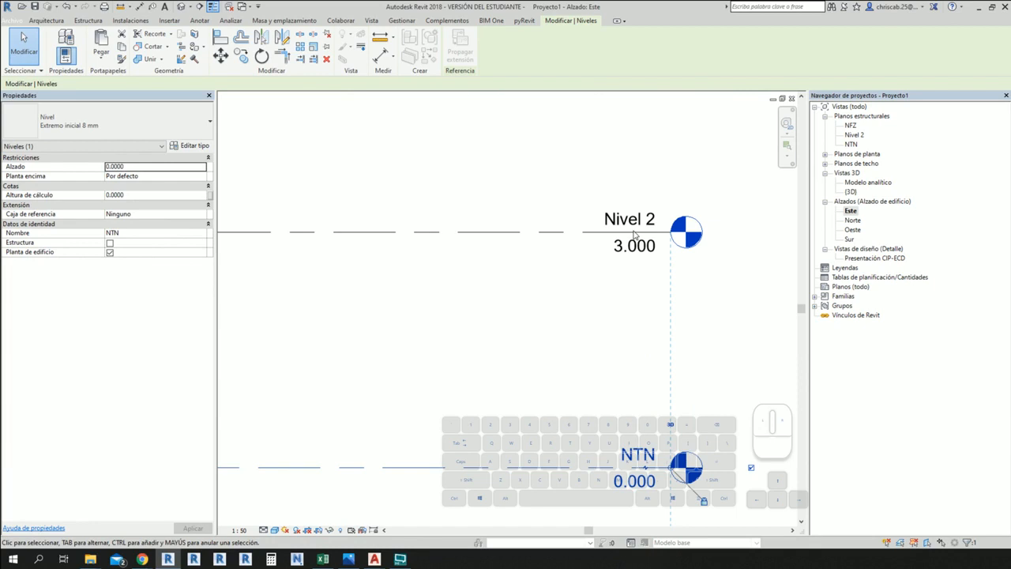
{"action": "double_click", "coordinate": [633, 233]}
{"action": "type", "text": "Aligerad"}
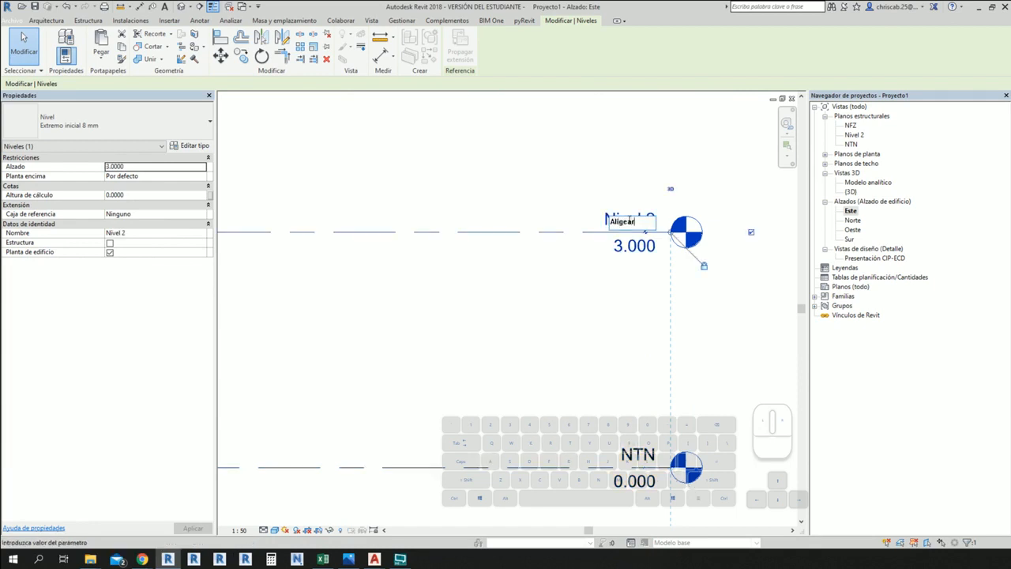
{"action": "type", "text": "o Primer Nivel"}
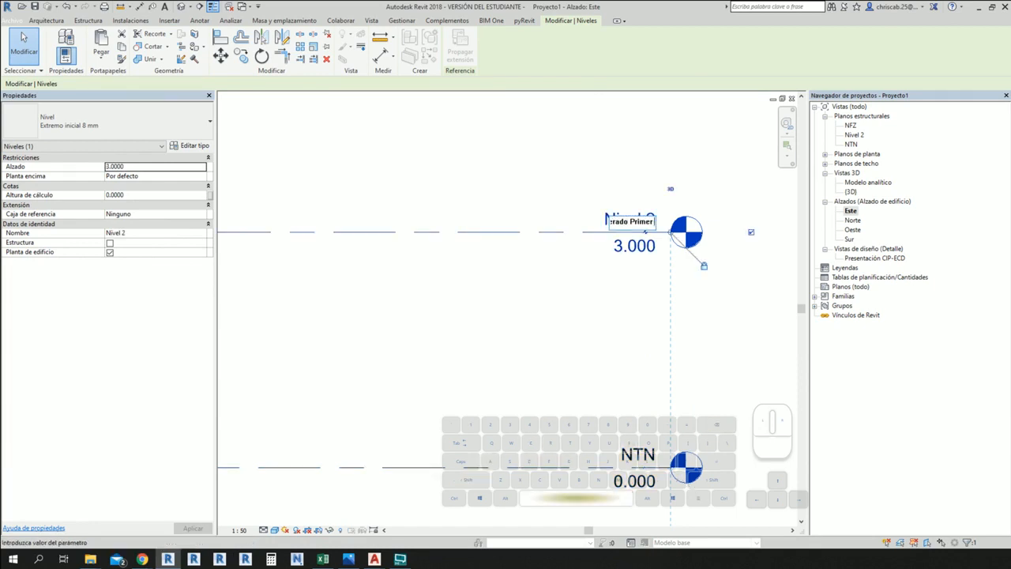
{"action": "key", "text": "Return"}
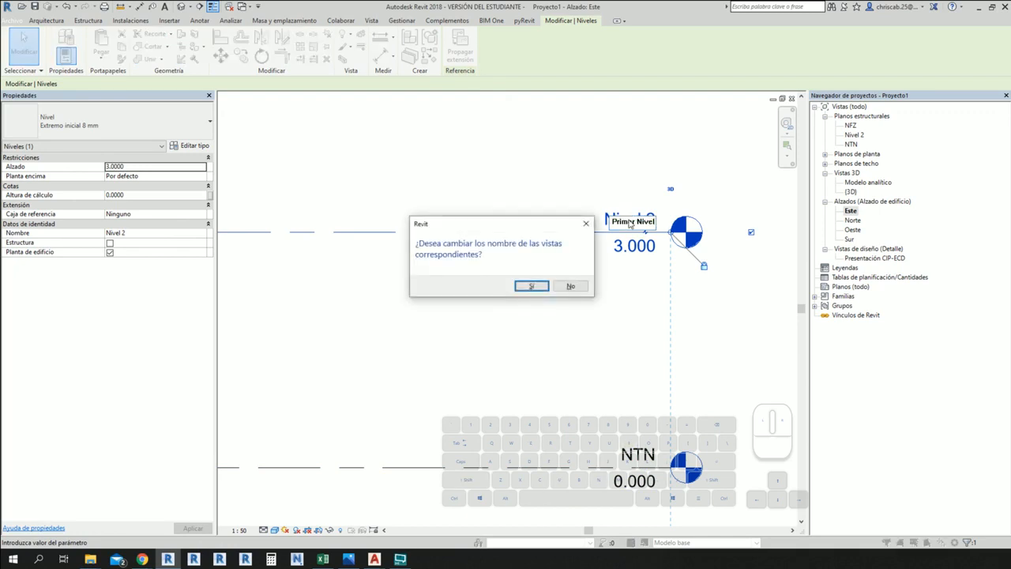
{"action": "left_click", "coordinate": [531, 286]}
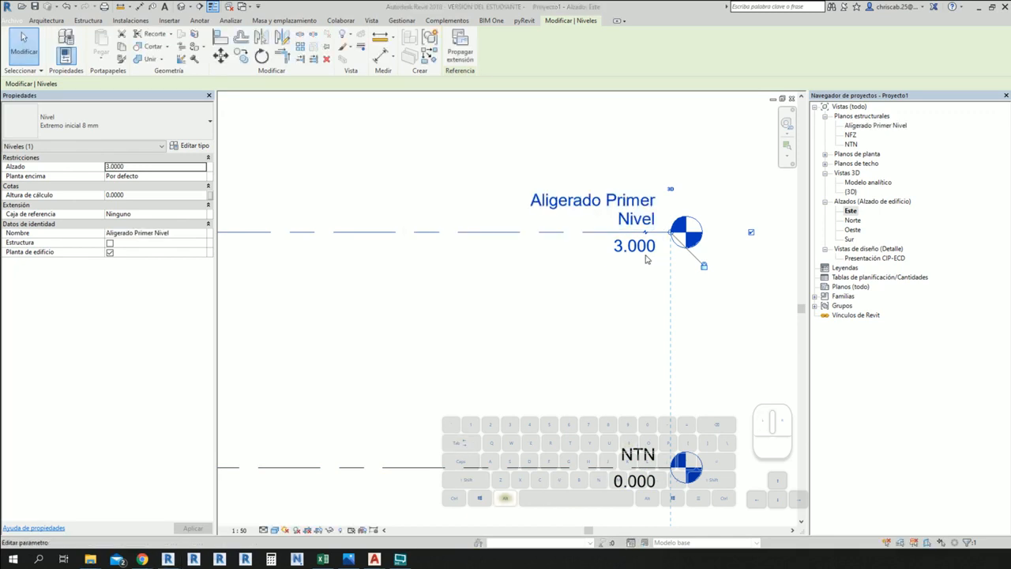
- Switch to AutoCAD and examine the floor plans in the ALIGERADO drawing for slab elevations
{"action": "key", "text": "alt+Tab"}
{"action": "left_click", "coordinate": [174, 84]}
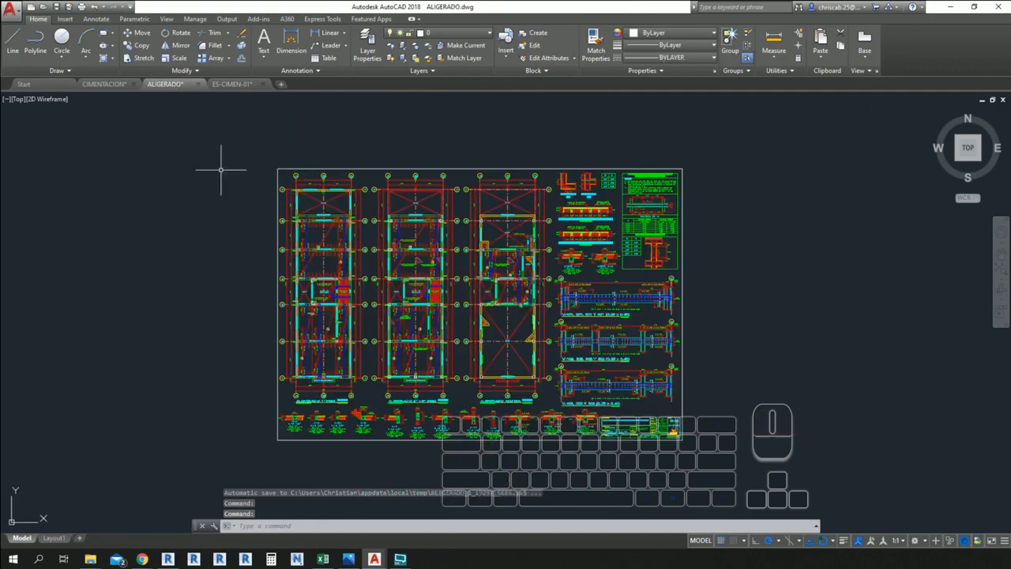
{"action": "scroll", "coordinate": [312, 391], "scroll_direction": "up", "scroll_amount": 8}
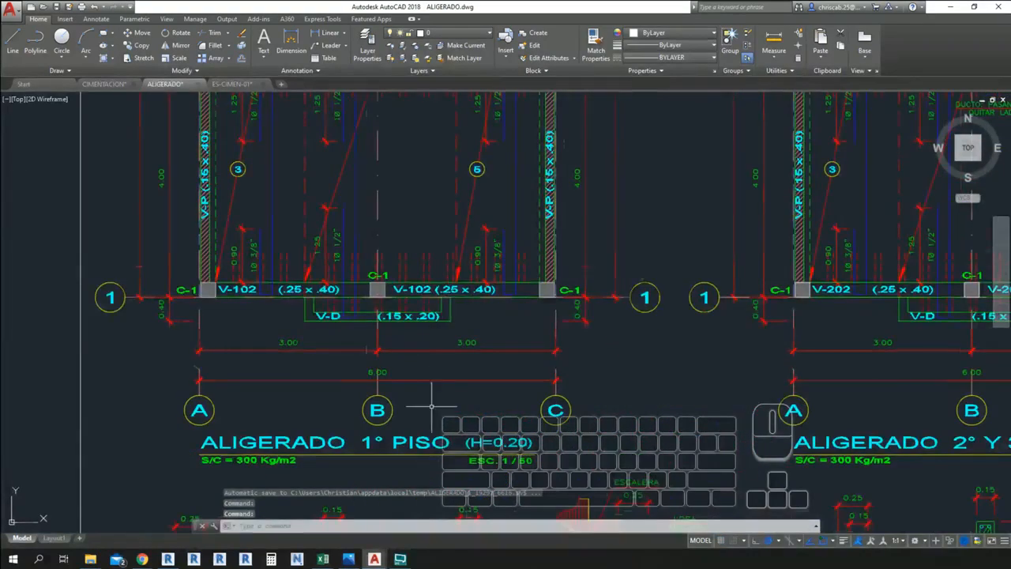
{"action": "middle_click_drag", "start_coordinate": [411, 385], "coordinate": [393, 264]}
{"action": "mouse_move", "coordinate": [512, 327]}
{"action": "middle_mouse_down"}
{"action": "mouse_move", "coordinate": [489, 207]}
{"action": "mouse_move", "coordinate": [484, 458]}
{"action": "middle_mouse_up"}
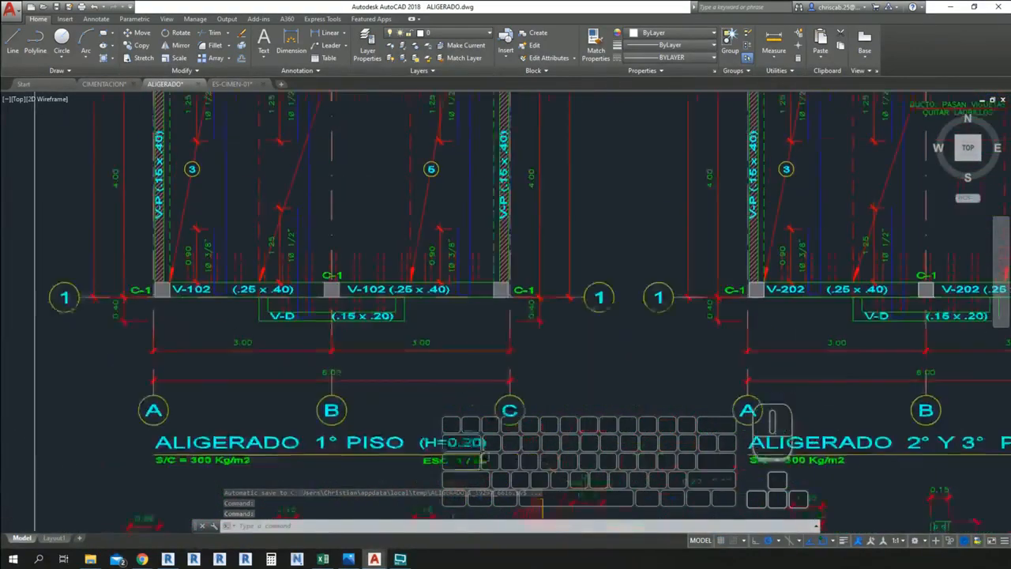
{"action": "scroll", "coordinate": [439, 340], "scroll_direction": "down", "scroll_amount": 10}
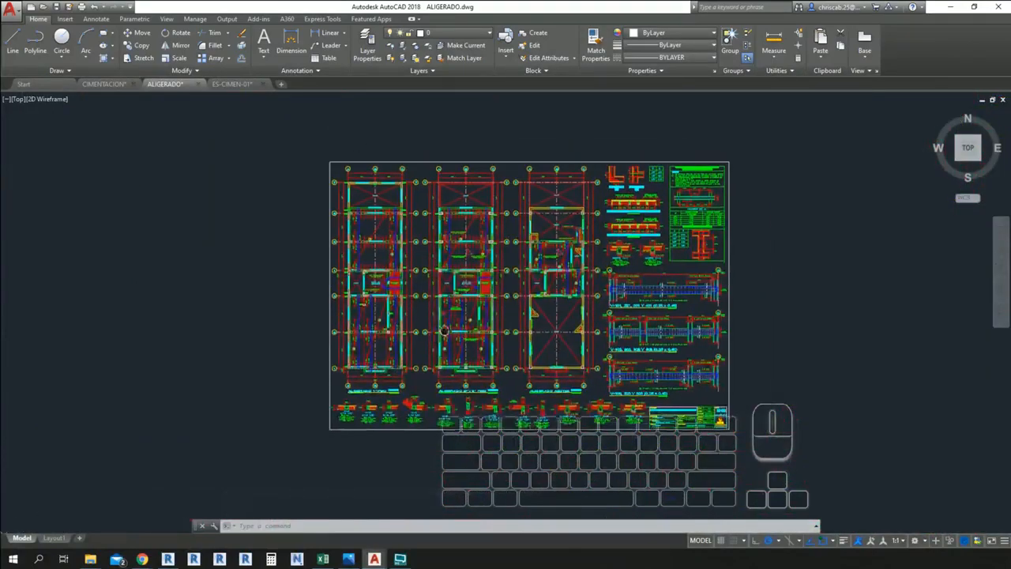
{"action": "scroll", "coordinate": [444, 330], "scroll_direction": "up", "scroll_amount": 5}
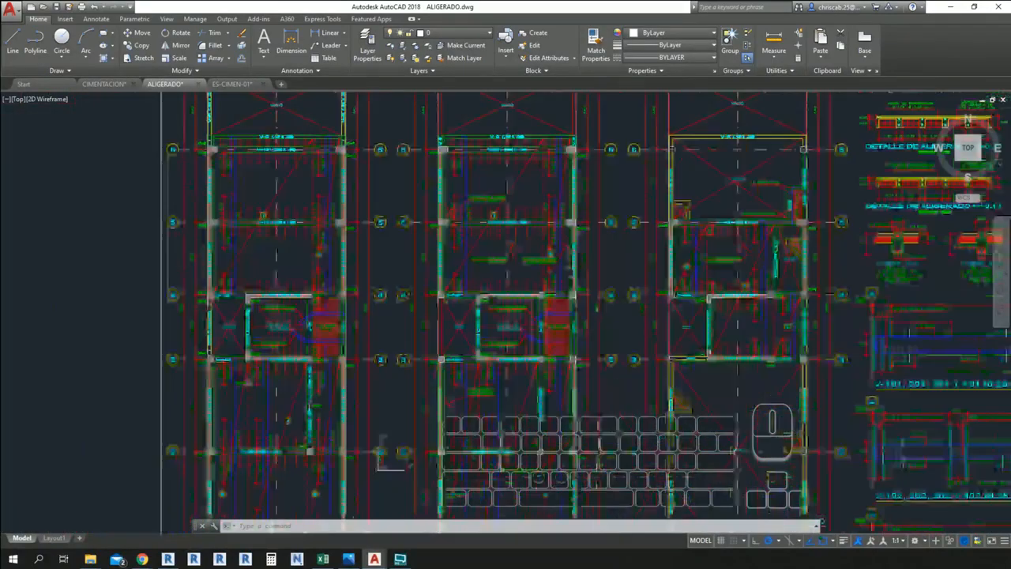
{"action": "middle_click_drag", "start_coordinate": [393, 371], "coordinate": [418, 356]}
{"action": "middle_click_drag", "start_coordinate": [443, 298], "coordinate": [469, 287]}
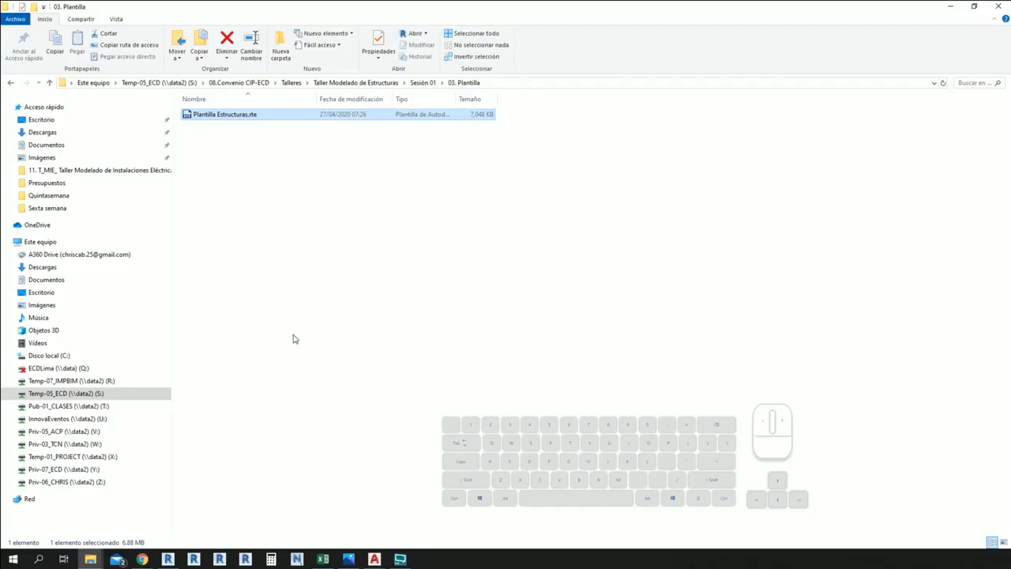
- Find ARQUITECTURA.dwg in Documentos > 004. PEMPB > 01 Recibidos and open it in AutoCAD
{"action": "key", "text": "super+e"}
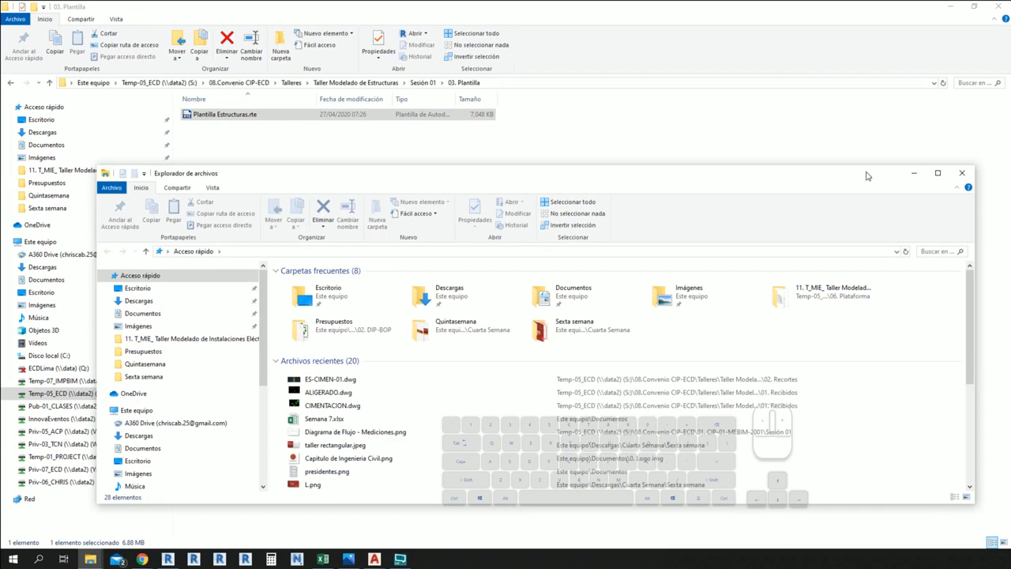
{"action": "left_click", "coordinate": [938, 172]}
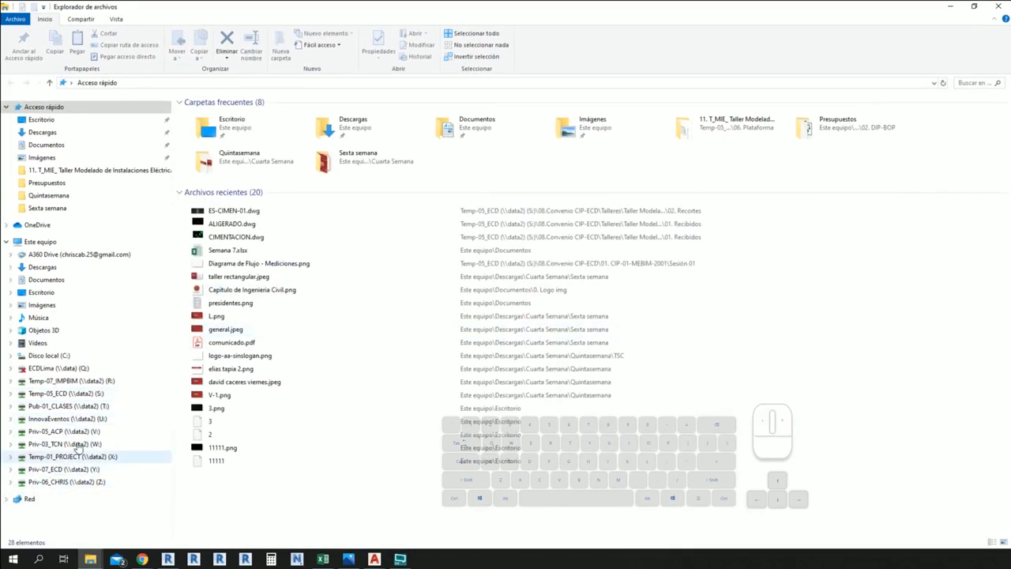
{"action": "left_click", "coordinate": [70, 394]}
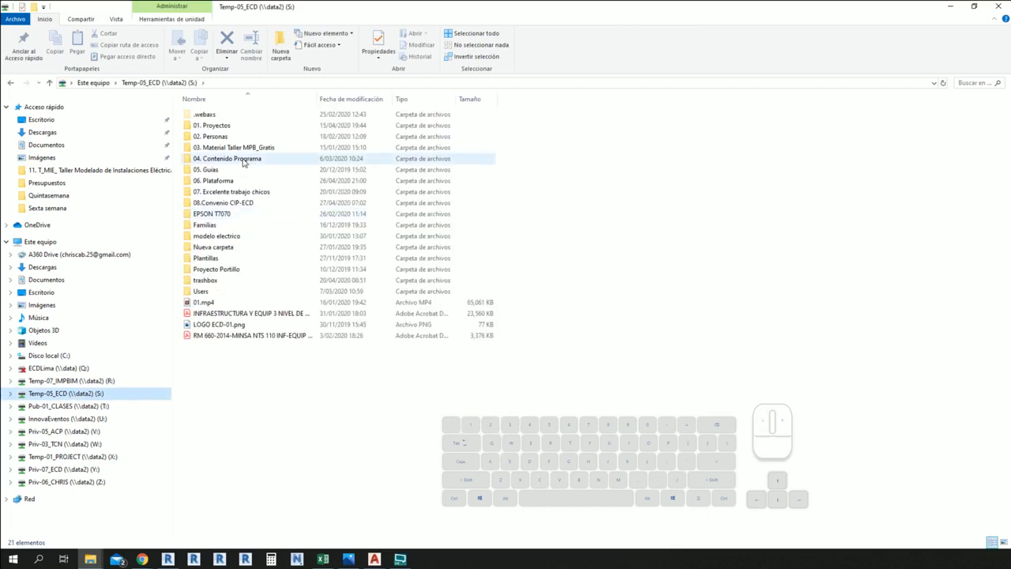
{"action": "left_click", "coordinate": [54, 283]}
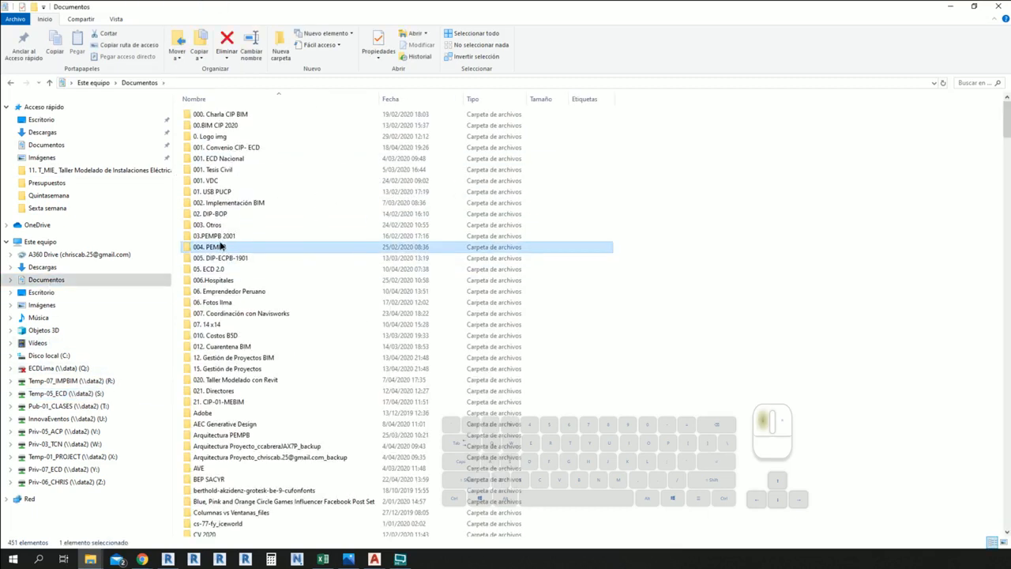
{"action": "double_click", "coordinate": [224, 245]}
{"action": "double_click", "coordinate": [219, 169]}
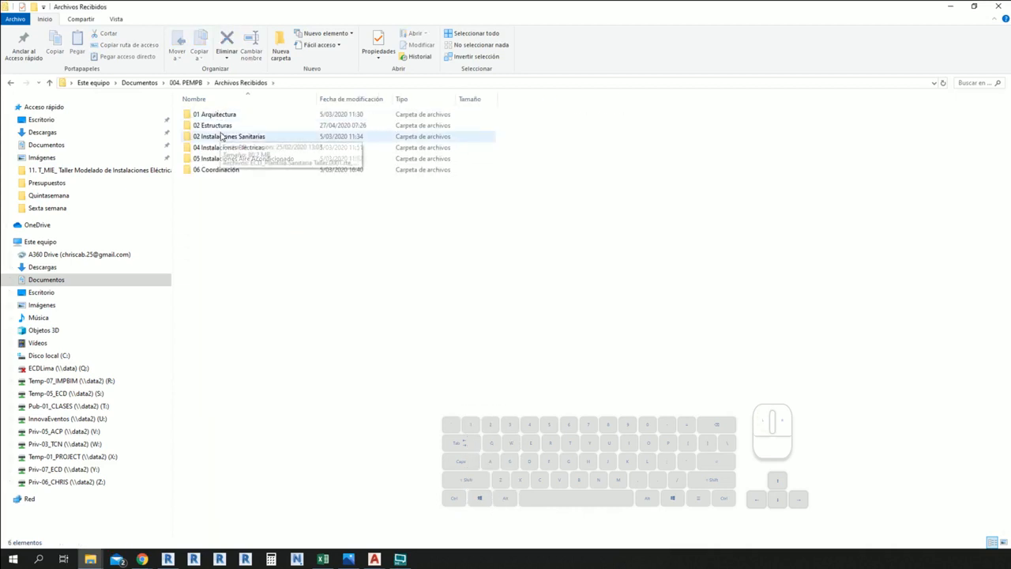
{"action": "double_click", "coordinate": [233, 113]}
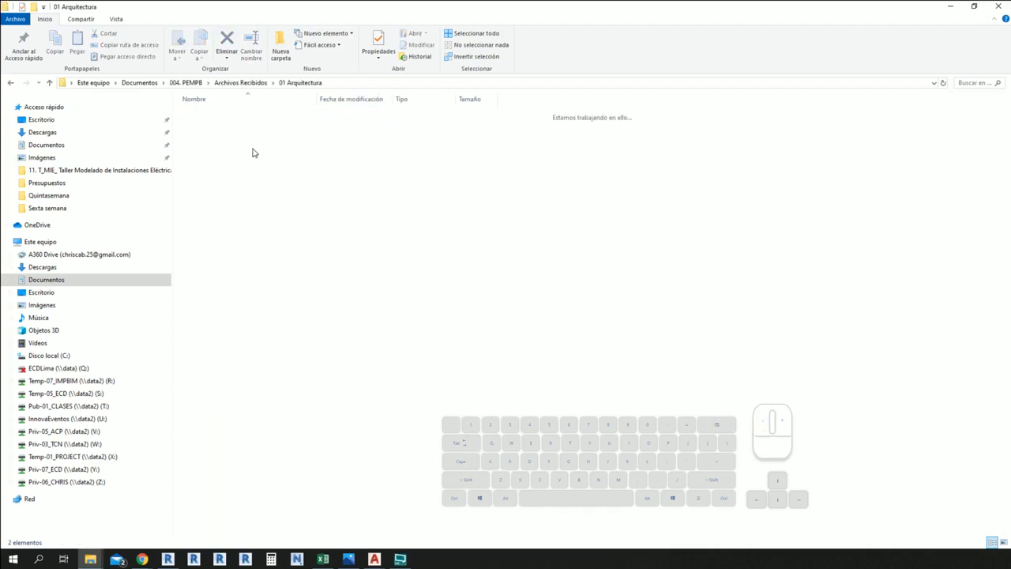
{"action": "key", "text": "alt+Left"}
{"action": "key", "text": "alt+Left"}
{"action": "double_click", "coordinate": [217, 115]}
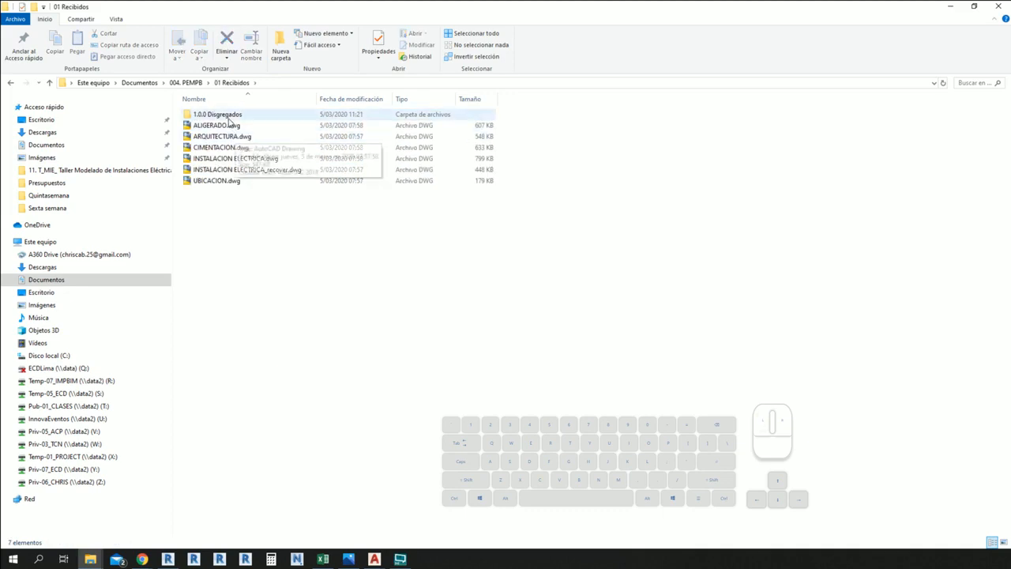
{"action": "left_click_drag", "start_coordinate": [224, 140], "coordinate": [323, 271]}
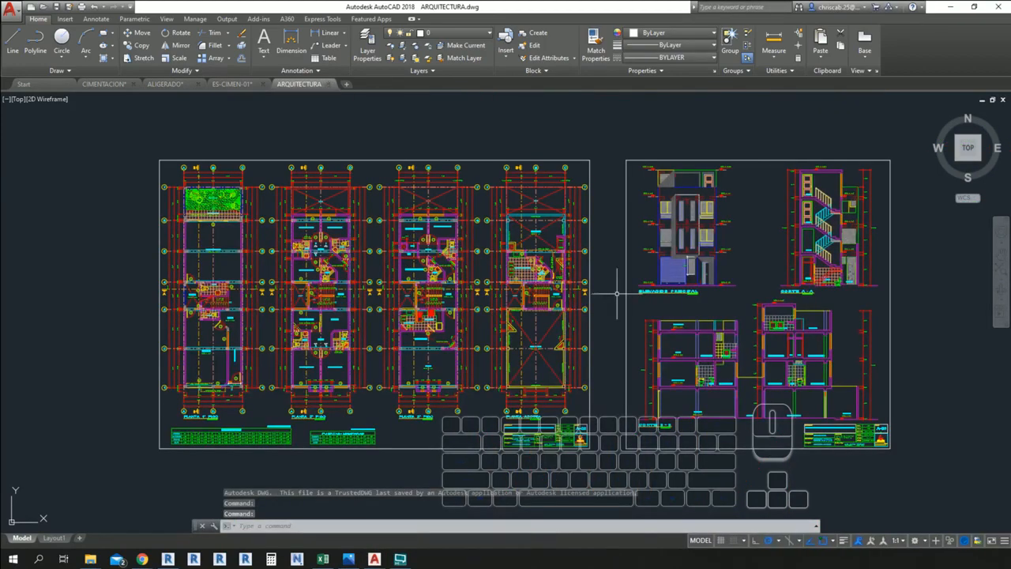
- Examine section Corte B-B in the architectural drawing for the first floor's height, slab thickness and finished floor levels
{"action": "mouse_move", "coordinate": [616, 293]}
{"action": "middle_mouse_down"}
{"action": "mouse_move", "coordinate": [385, 331]}
{"action": "mouse_move", "coordinate": [524, 246]}
{"action": "middle_mouse_up"}
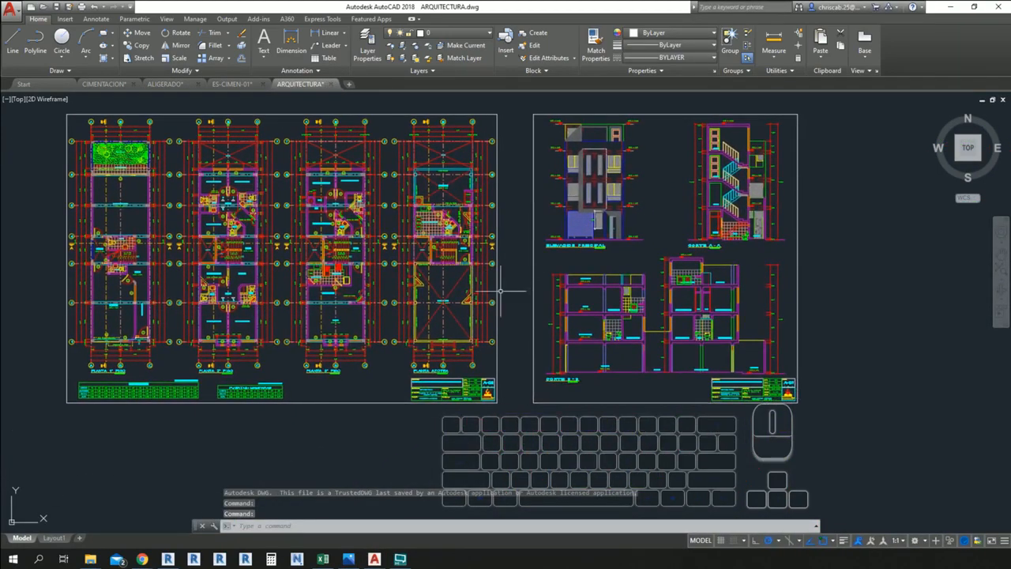
{"action": "middle_click_drag", "start_coordinate": [738, 319], "coordinate": [621, 313]}
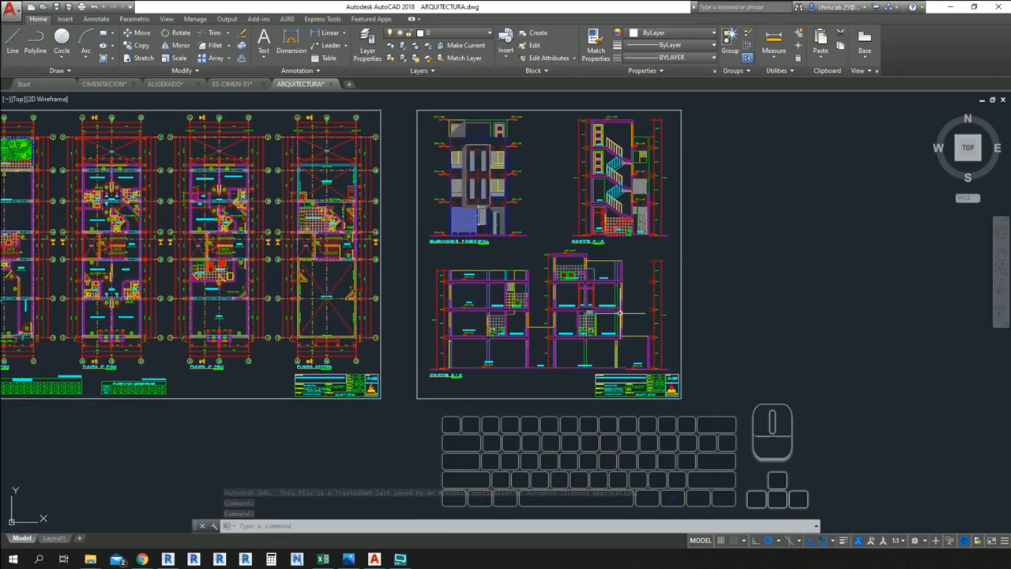
{"action": "scroll", "coordinate": [636, 307], "scroll_direction": "up", "scroll_amount": 1}
{"action": "scroll", "coordinate": [422, 374], "scroll_direction": "up", "scroll_amount": 2}
{"action": "middle_click_drag", "start_coordinate": [226, 422], "coordinate": [284, 388]}
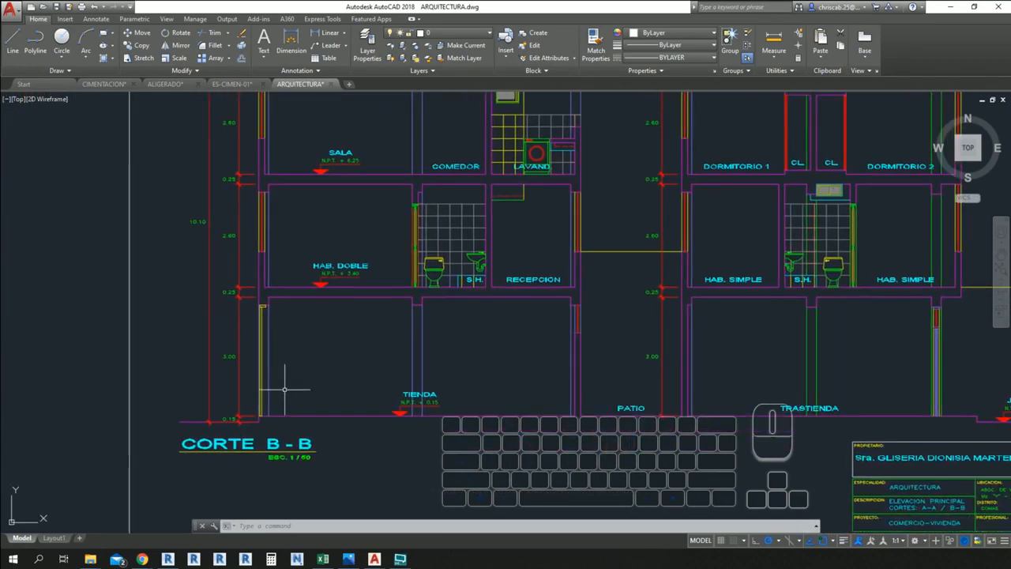
{"action": "scroll", "coordinate": [228, 398], "scroll_direction": "up", "scroll_amount": 1}
{"action": "middle_click_drag", "start_coordinate": [352, 418], "coordinate": [353, 414]}
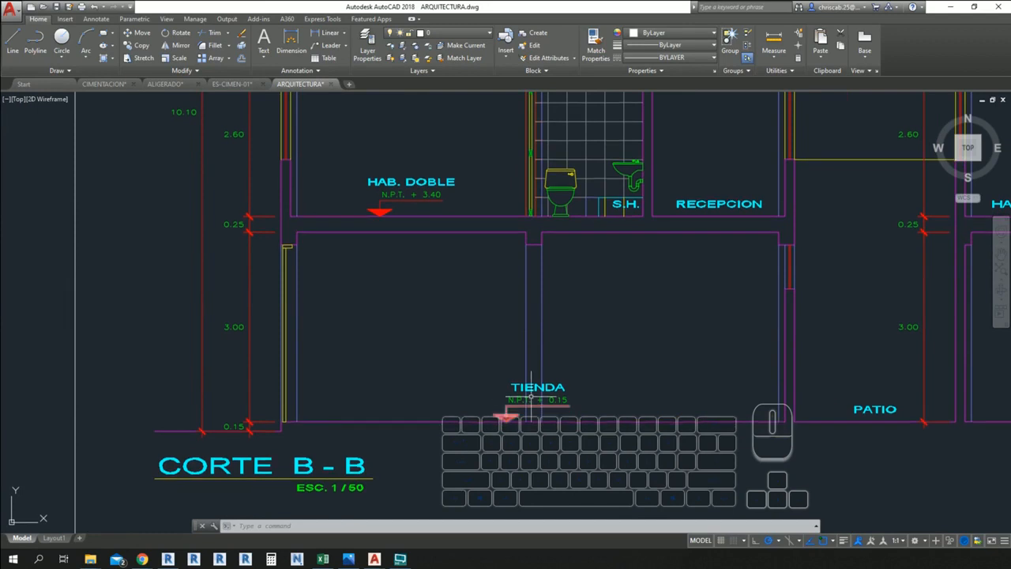
{"action": "scroll", "coordinate": [573, 412], "scroll_direction": "up", "scroll_amount": 2}
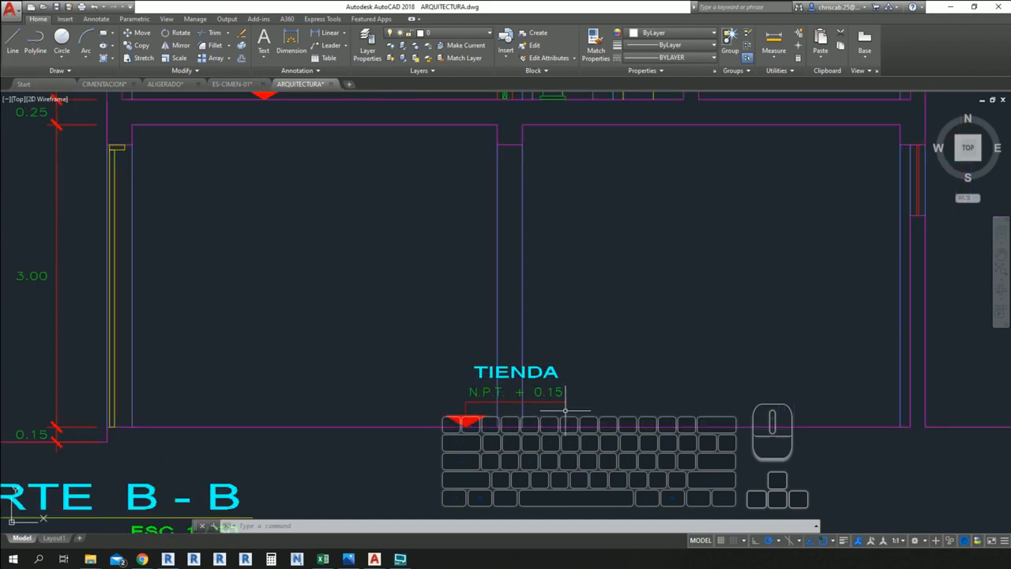
{"action": "middle_click_drag", "start_coordinate": [290, 399], "coordinate": [515, 345]}
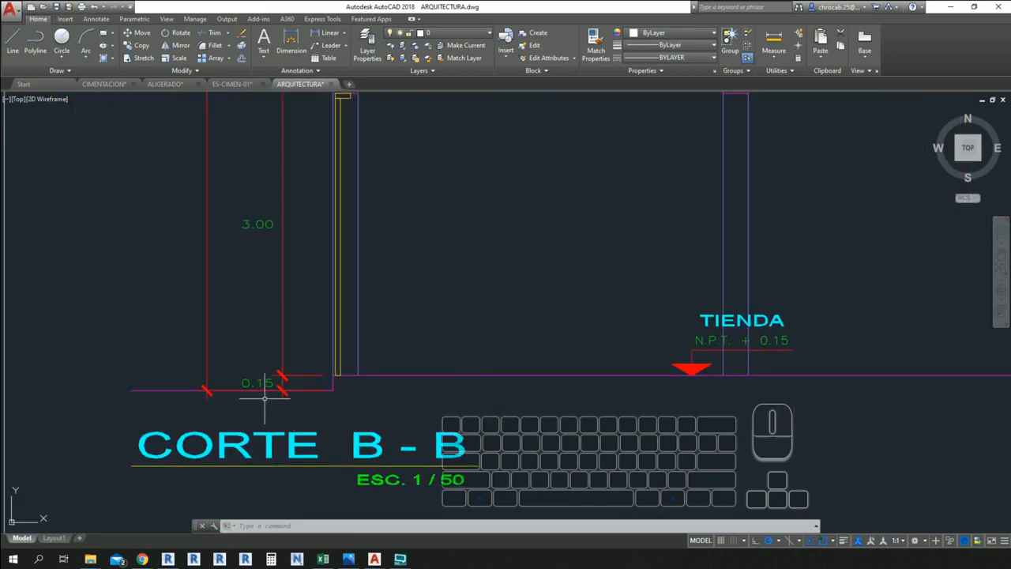
{"action": "mouse_move", "coordinate": [395, 315]}
{"action": "middle_mouse_down"}
{"action": "mouse_move", "coordinate": [368, 438]}
{"action": "mouse_move", "coordinate": [321, 420]}
{"action": "mouse_move", "coordinate": [350, 402]}
{"action": "middle_mouse_up"}
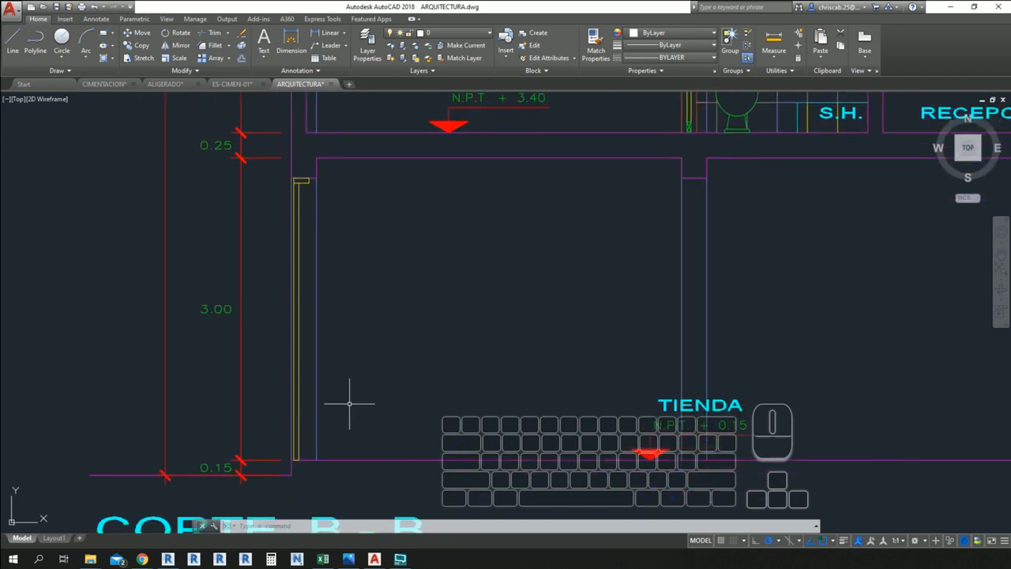
{"action": "middle_click_drag", "start_coordinate": [271, 218], "coordinate": [263, 245]}
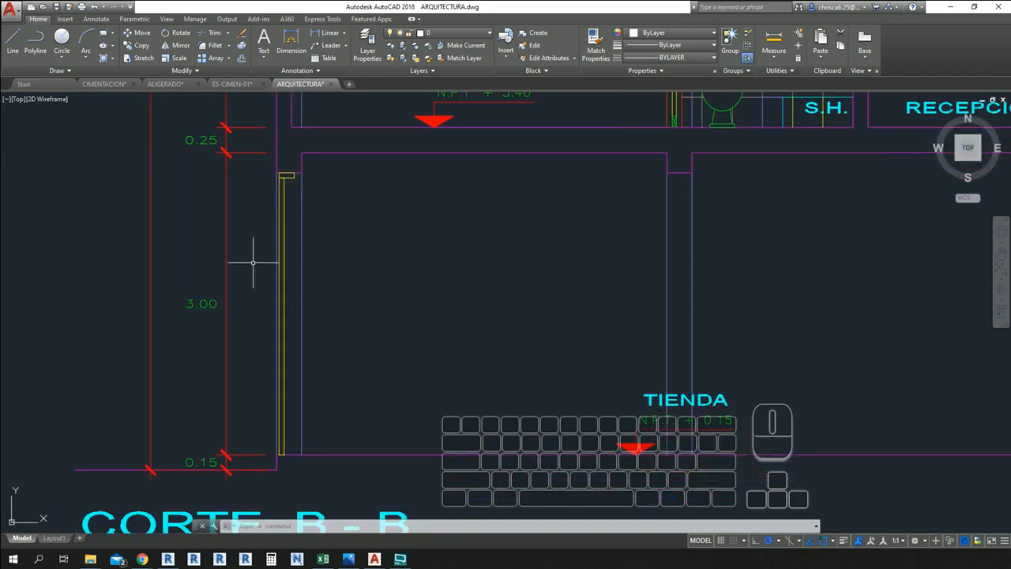
{"action": "scroll", "coordinate": [259, 266], "scroll_direction": "down", "scroll_amount": 2}
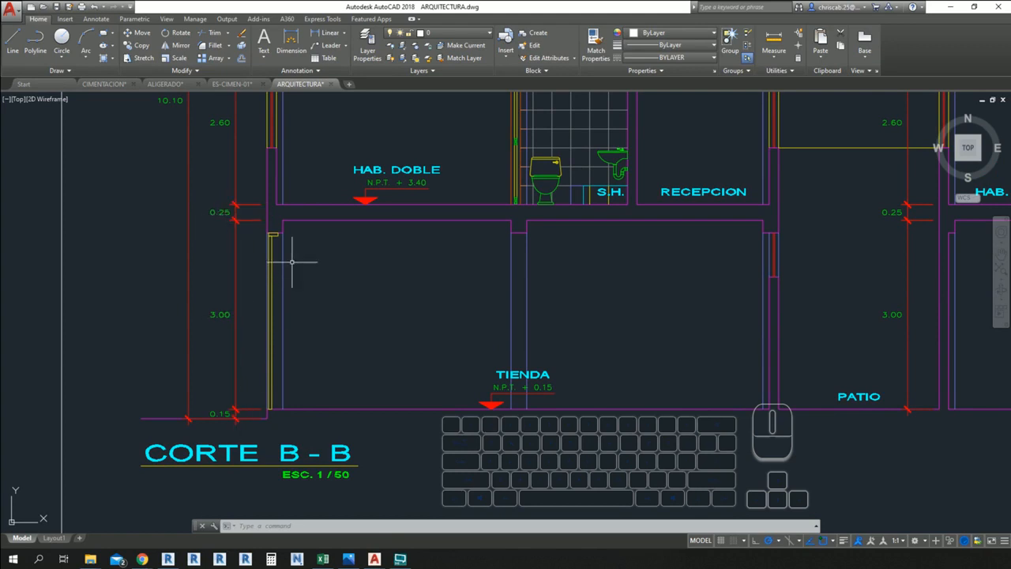
- Switch to Revit and set the elevation of the Aligerado Primer Nivel level to 3.350
{"action": "middle_click_drag", "start_coordinate": [417, 177], "coordinate": [369, 212]}
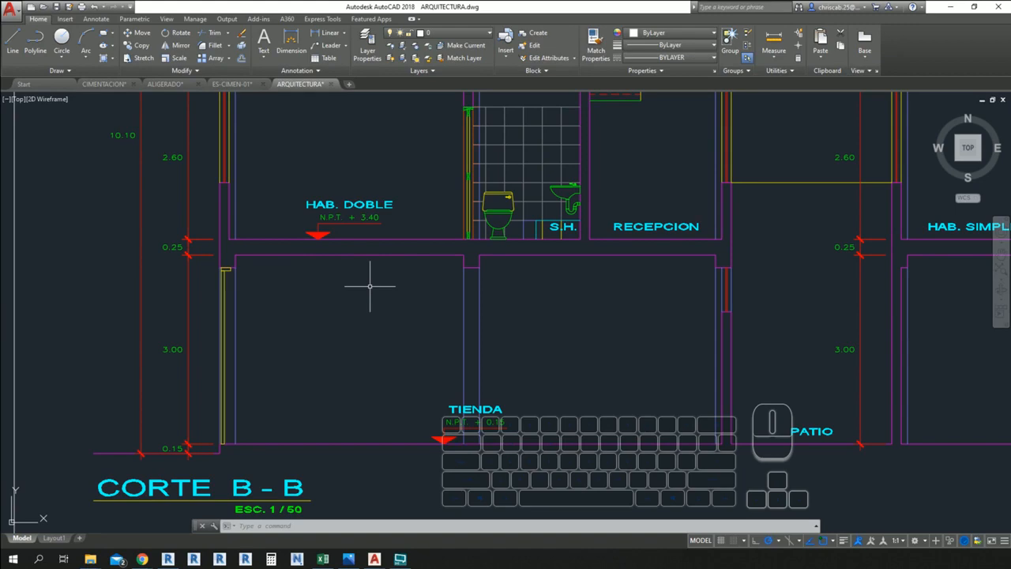
{"action": "key", "text": "alt"}
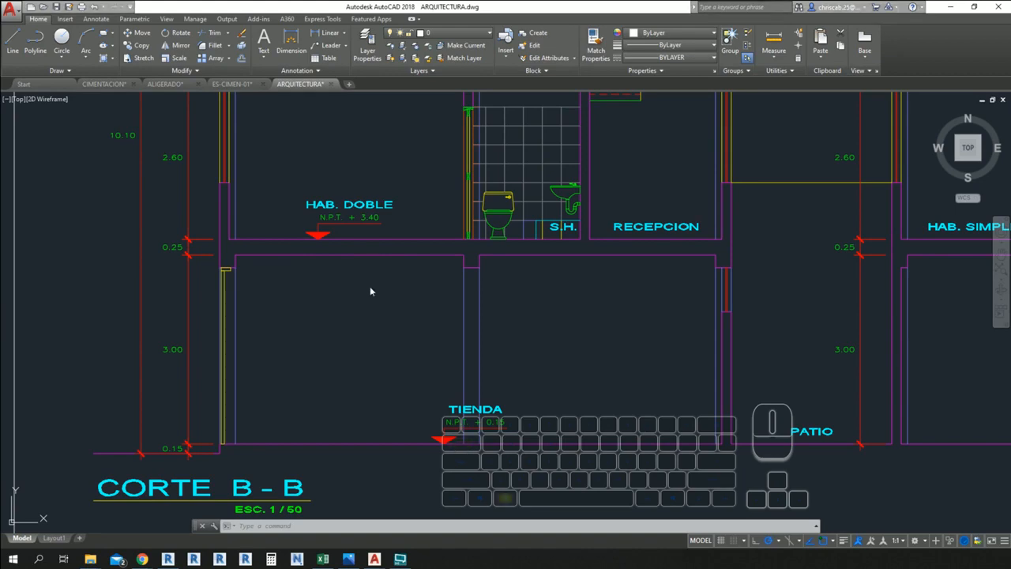
{"action": "key", "text": "alt+Tab"}
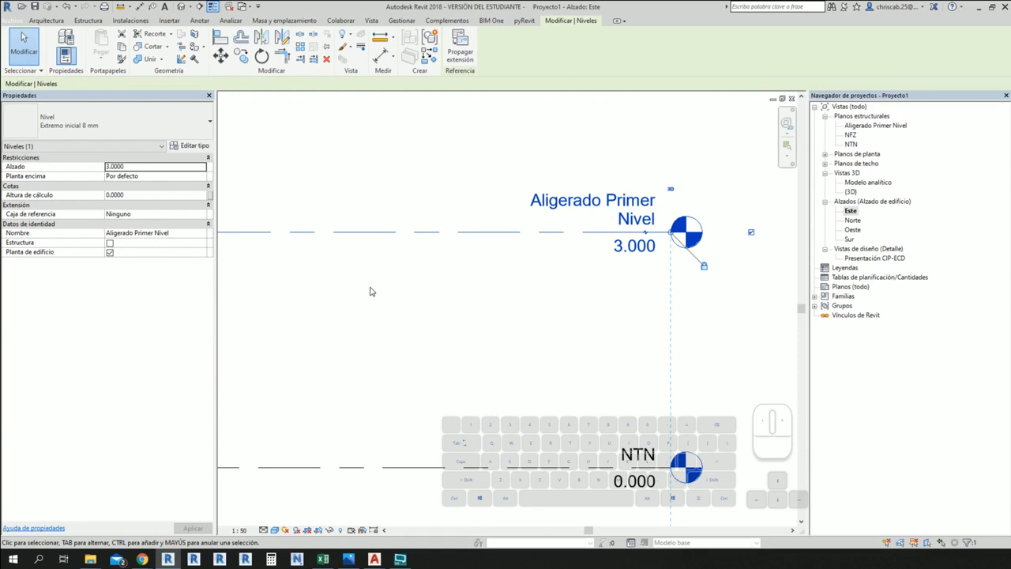
{"action": "middle_click_drag", "start_coordinate": [485, 292], "coordinate": [390, 293]}
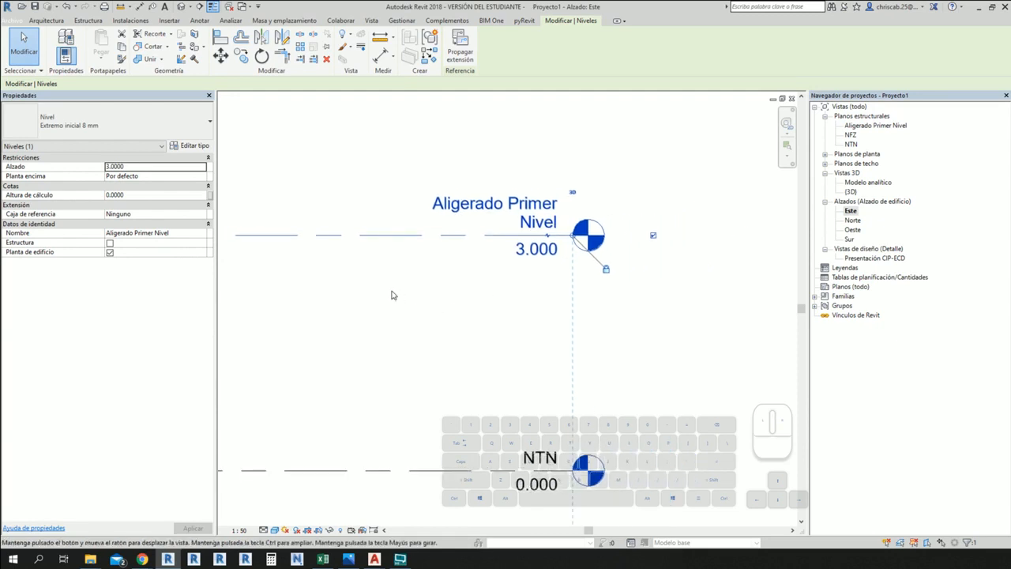
{"action": "left_click", "coordinate": [539, 250]}
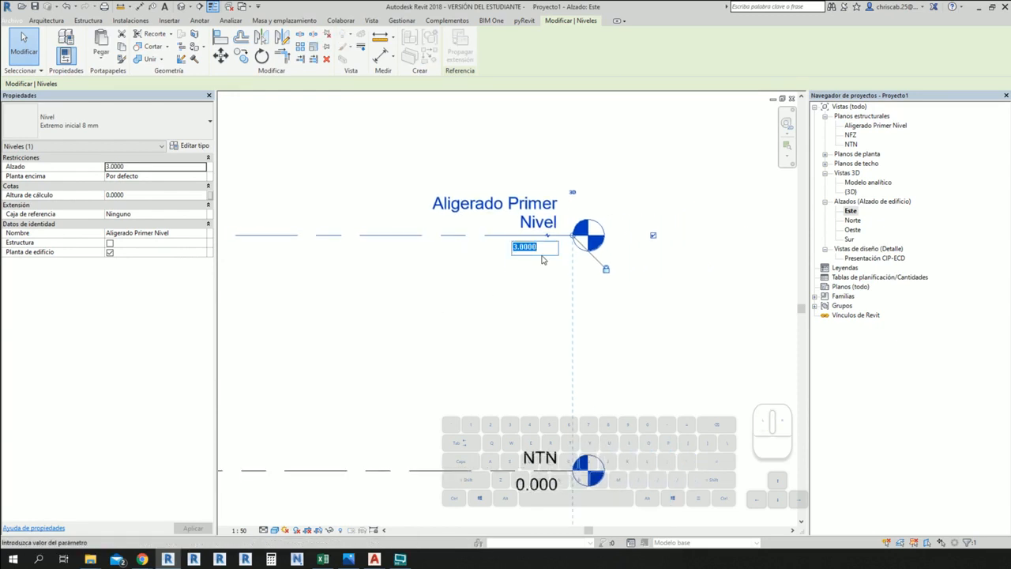
{"action": "left_click", "coordinate": [541, 247]}
{"action": "left_click_drag", "start_coordinate": [520, 247], "coordinate": [526, 247]}
{"action": "type", "text": "35"}
{"action": "key", "text": "Return"}
{"action": "left_click", "coordinate": [545, 252]}
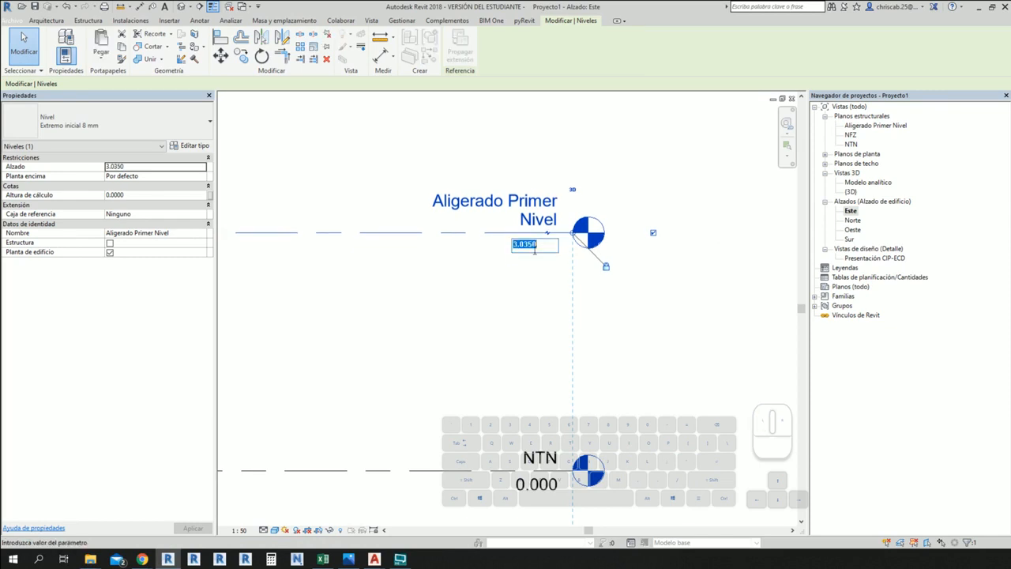
{"action": "left_click", "coordinate": [527, 245]}
{"action": "key", "text": "Left"}
{"action": "type", "text": "3"}
{"action": "key", "text": "Return"}
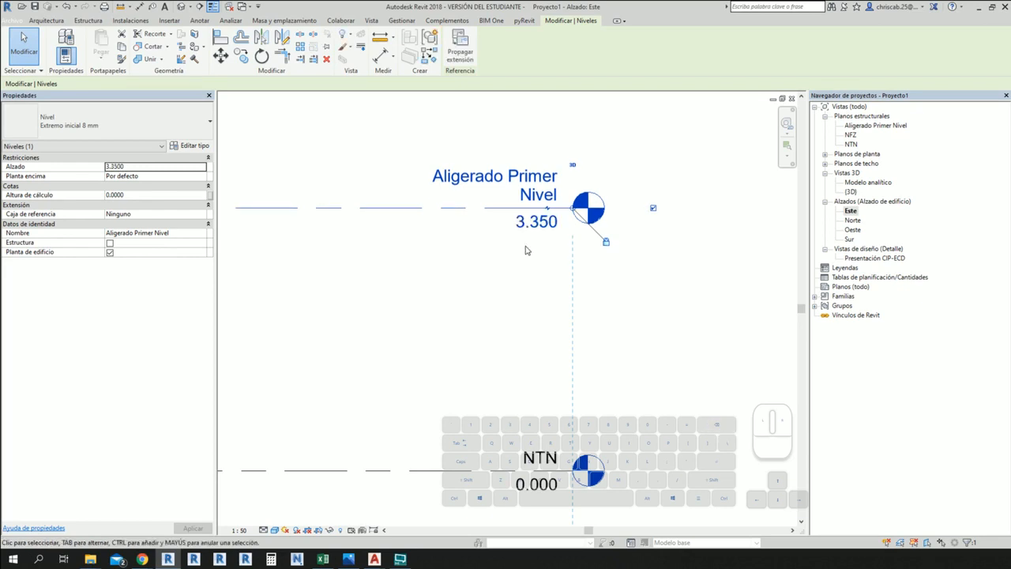
{"action": "key", "text": "Escape"}
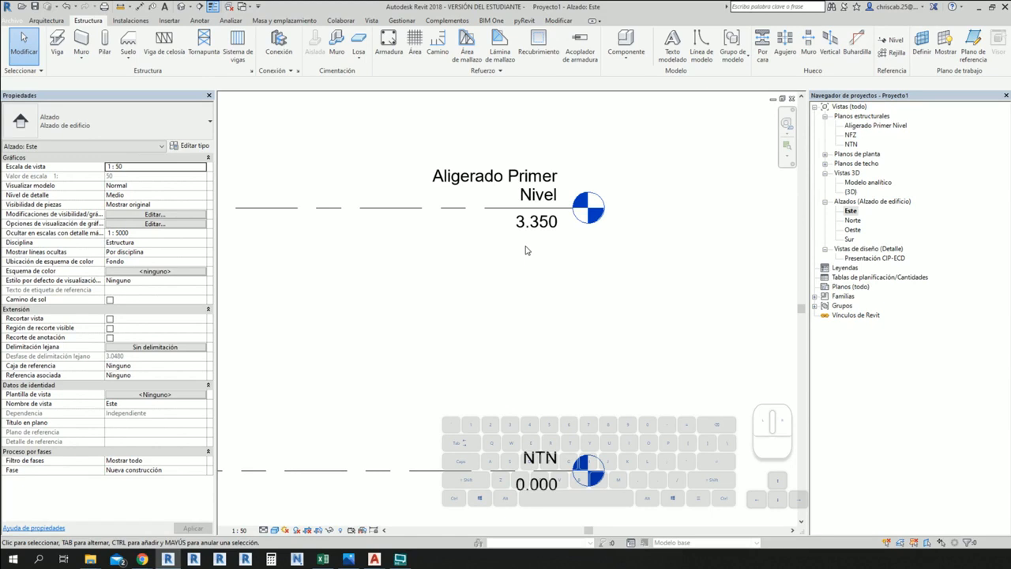
- Draw a new level about 3.30 m above Aligerado Primer Nivel, aligned with the ends of the existing levels
{"action": "scroll", "coordinate": [526, 250], "scroll_direction": "down", "scroll_amount": 2}
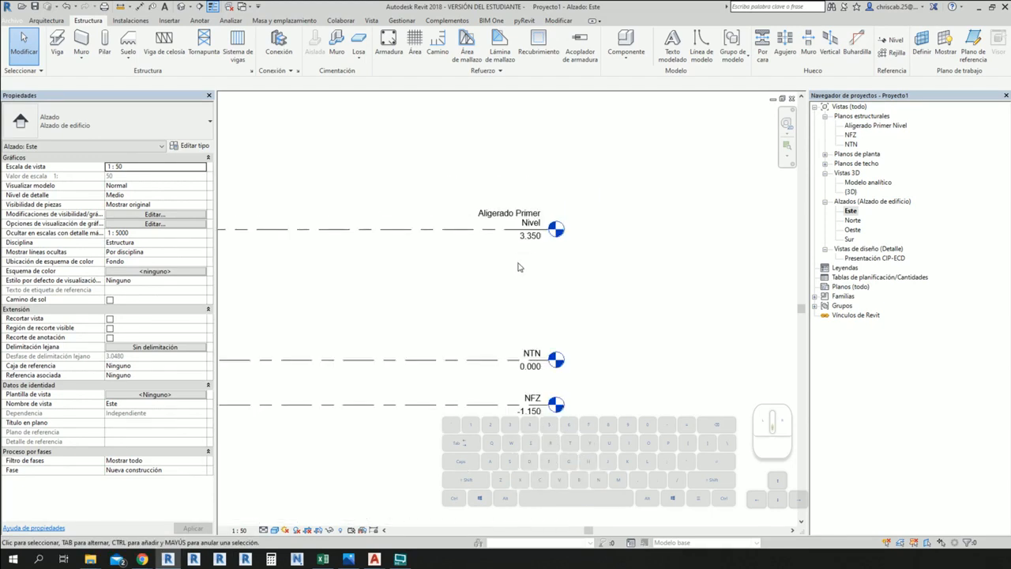
{"action": "scroll", "coordinate": [510, 273], "scroll_direction": "down", "scroll_amount": 5}
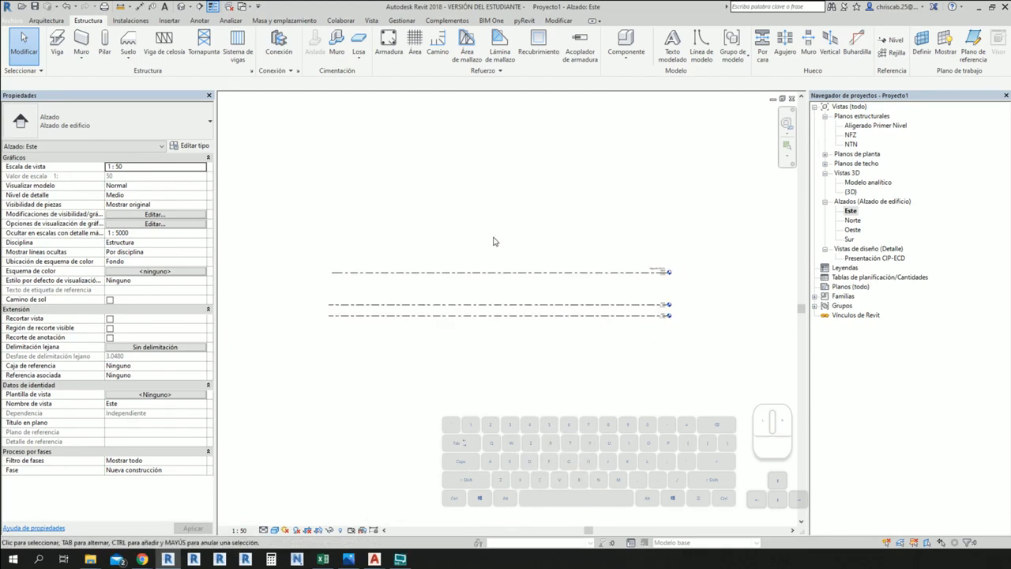
{"action": "key", "text": "l"}
{"action": "key", "text": "l"}
{"action": "left_click", "coordinate": [328, 239]}
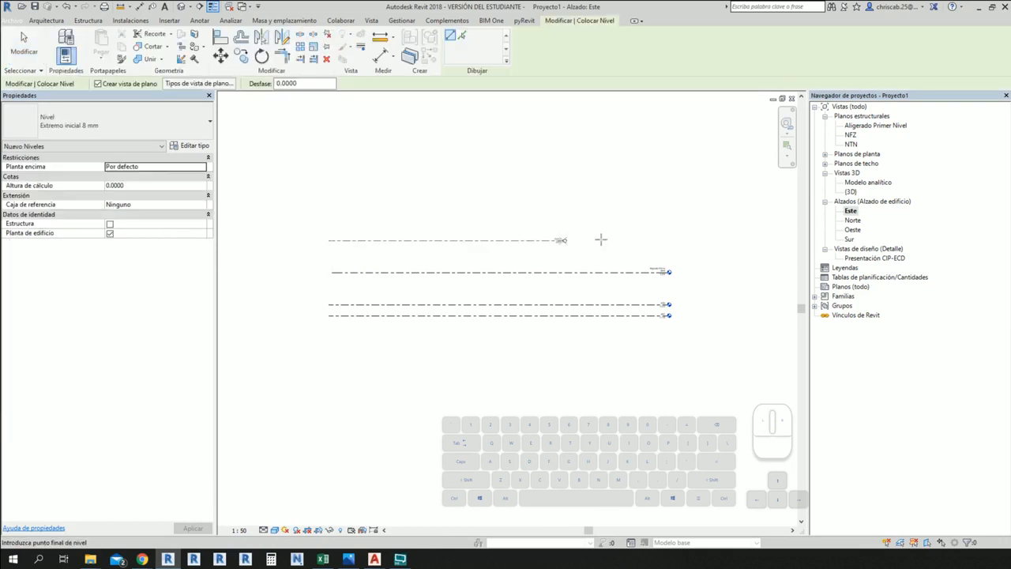
{"action": "left_click", "coordinate": [668, 239]}
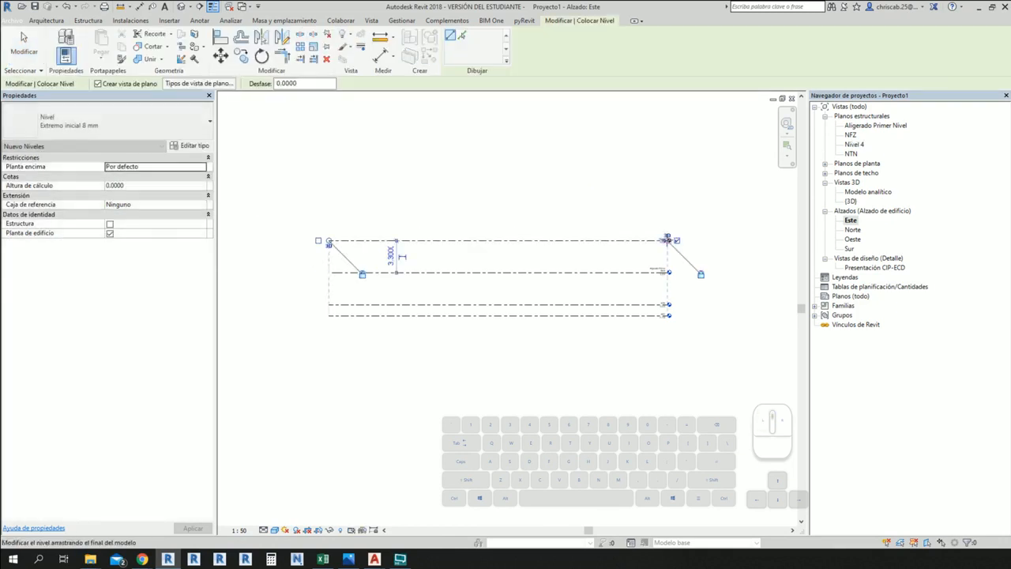
{"action": "scroll", "coordinate": [673, 245], "scroll_direction": "up", "scroll_amount": 4}
{"action": "key", "text": "Escape"}
{"action": "key", "text": "Escape"}
{"action": "scroll", "coordinate": [638, 276], "scroll_direction": "up", "scroll_amount": 2}
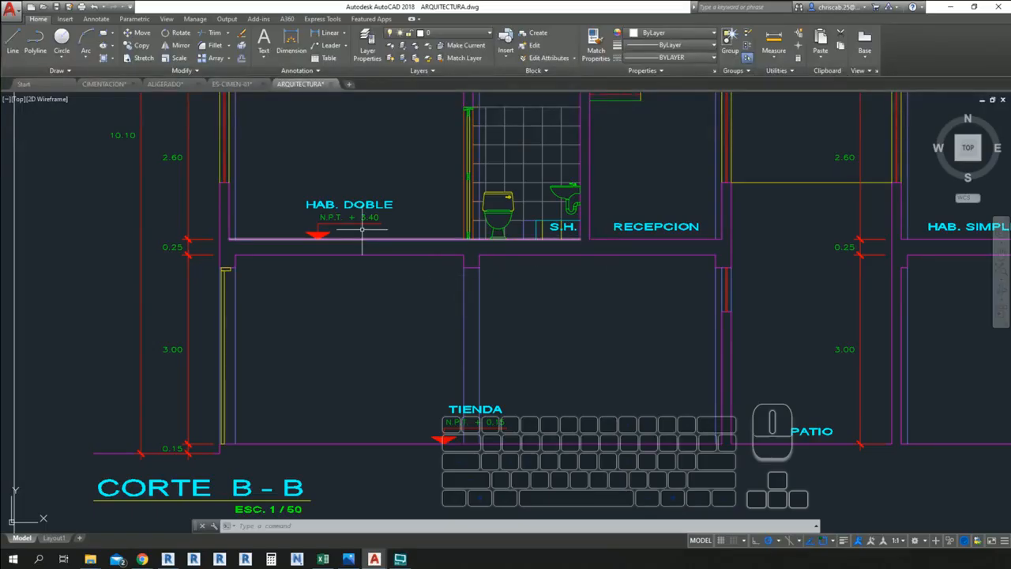
- Switch to AutoCAD, examine section Corte B-B for the second floor's height and slab thickness, and return to Revit
{"action": "middle_click_drag", "start_coordinate": [351, 221], "coordinate": [365, 344]}
{"action": "scroll", "coordinate": [341, 324], "scroll_direction": "down", "scroll_amount": 3}
{"action": "middle_click_drag", "start_coordinate": [474, 313], "coordinate": [293, 332]}
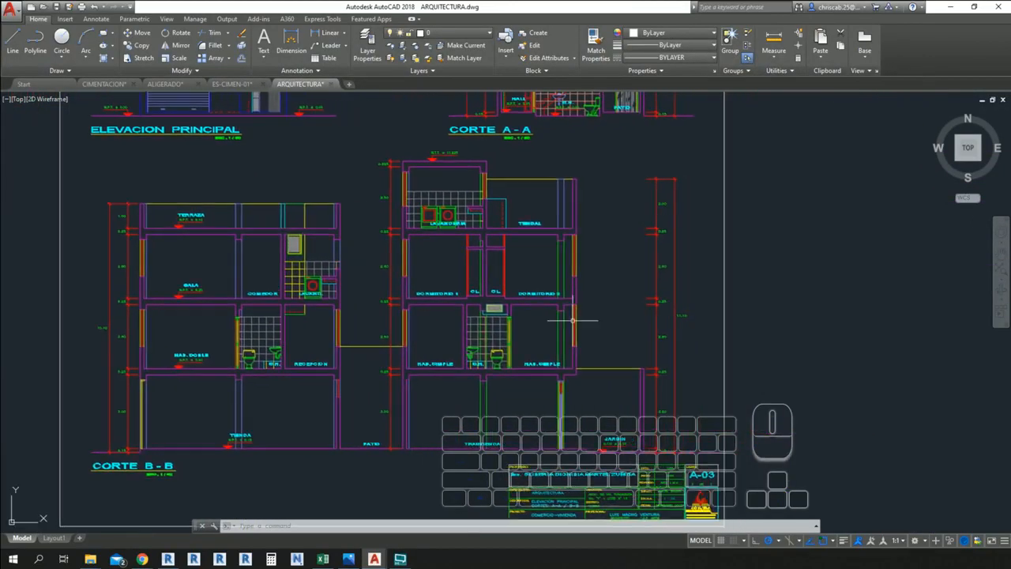
{"action": "mouse_move", "coordinate": [603, 326]}
{"action": "middle_mouse_down"}
{"action": "mouse_move", "coordinate": [576, 314]}
{"action": "mouse_move", "coordinate": [693, 298]}
{"action": "middle_mouse_up"}
{"action": "scroll", "coordinate": [273, 322], "scroll_direction": "up", "scroll_amount": 2}
{"action": "scroll", "coordinate": [155, 355], "scroll_direction": "up", "scroll_amount": 2}
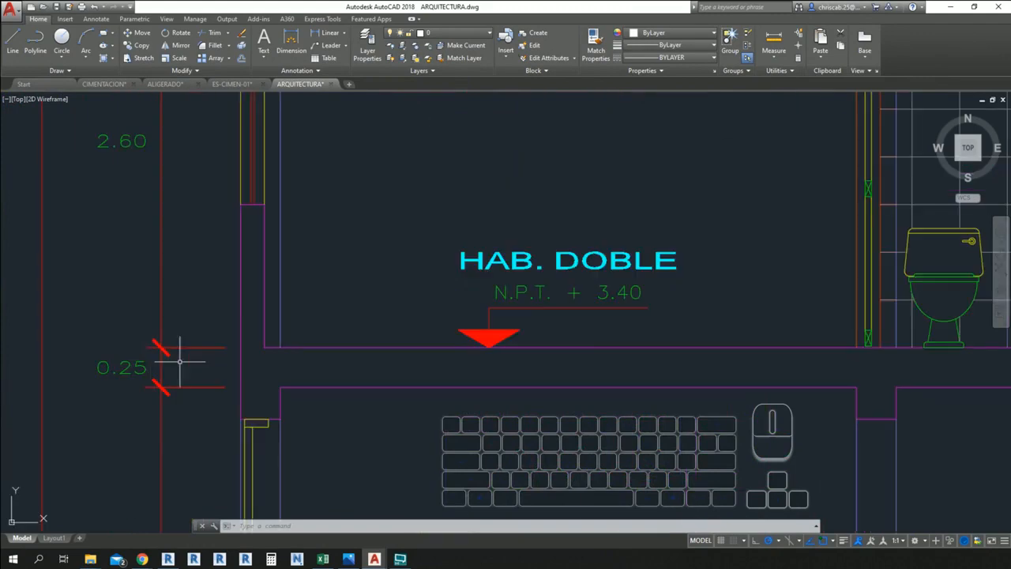
{"action": "scroll", "coordinate": [181, 361], "scroll_direction": "down", "scroll_amount": 1}
{"action": "middle_click_drag", "start_coordinate": [218, 314], "coordinate": [268, 428]}
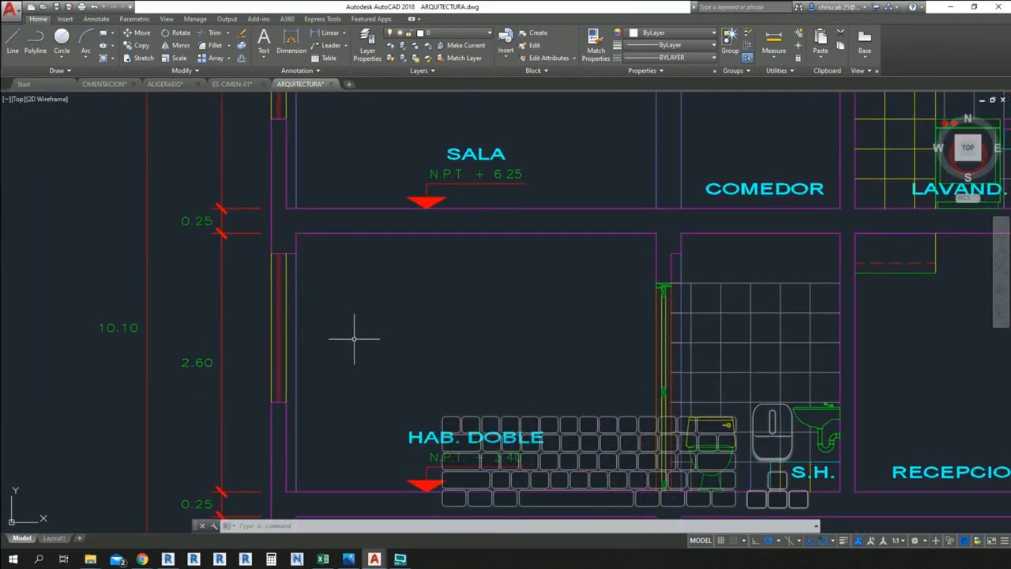
{"action": "key", "text": "alt+Tab"}
{"action": "key", "text": "alt+Tab"}
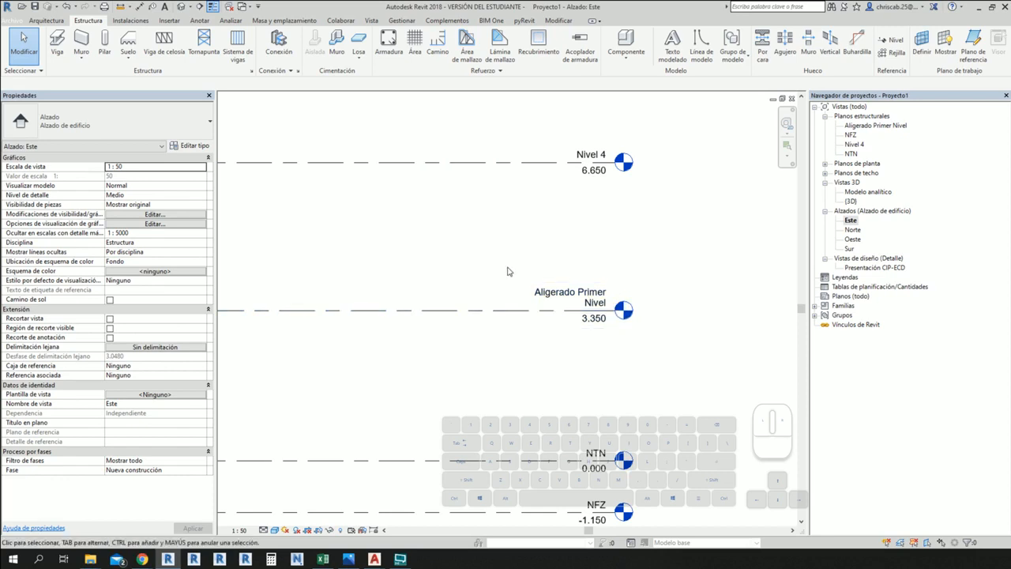
- Dimension the distance between Aligerado Primer Nivel and Nivel 4, and delete that dimension
{"action": "key", "text": "d"}
{"action": "key", "text": "i"}
{"action": "left_click", "coordinate": [417, 310]}
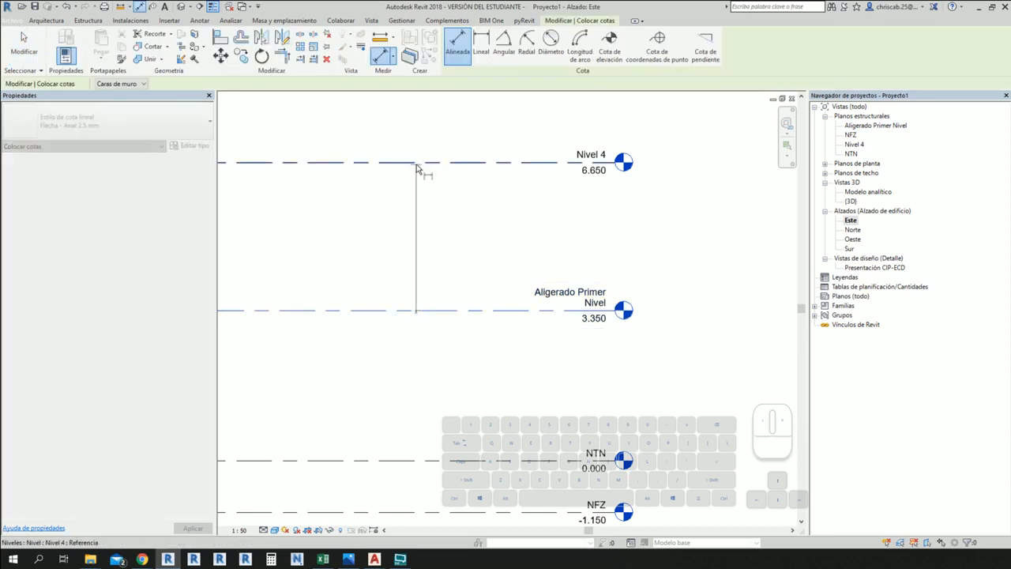
{"action": "left_click", "coordinate": [418, 165]}
{"action": "left_click", "coordinate": [427, 147]}
{"action": "key", "text": "Escape"}
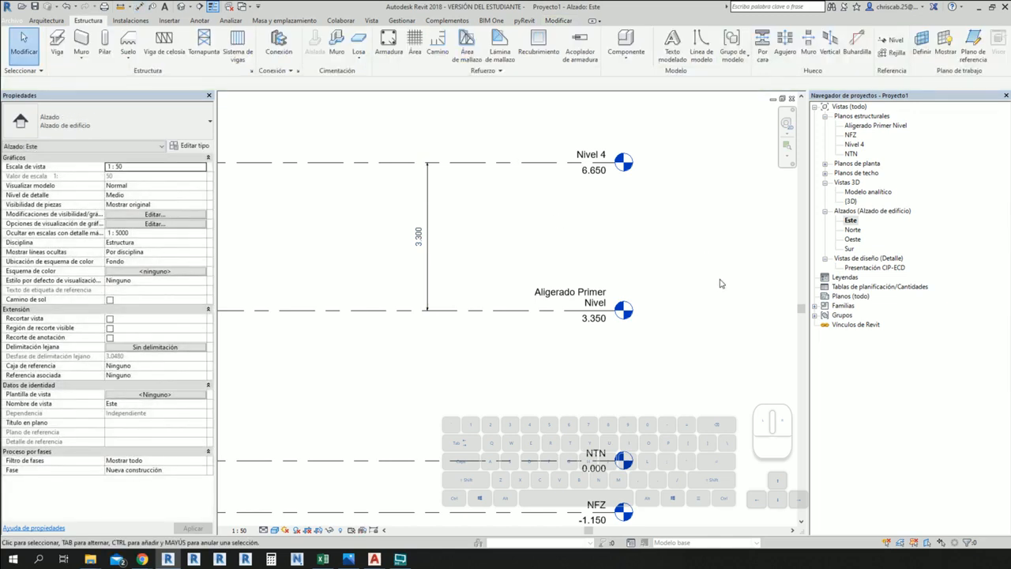
{"action": "left_click", "coordinate": [427, 217]}
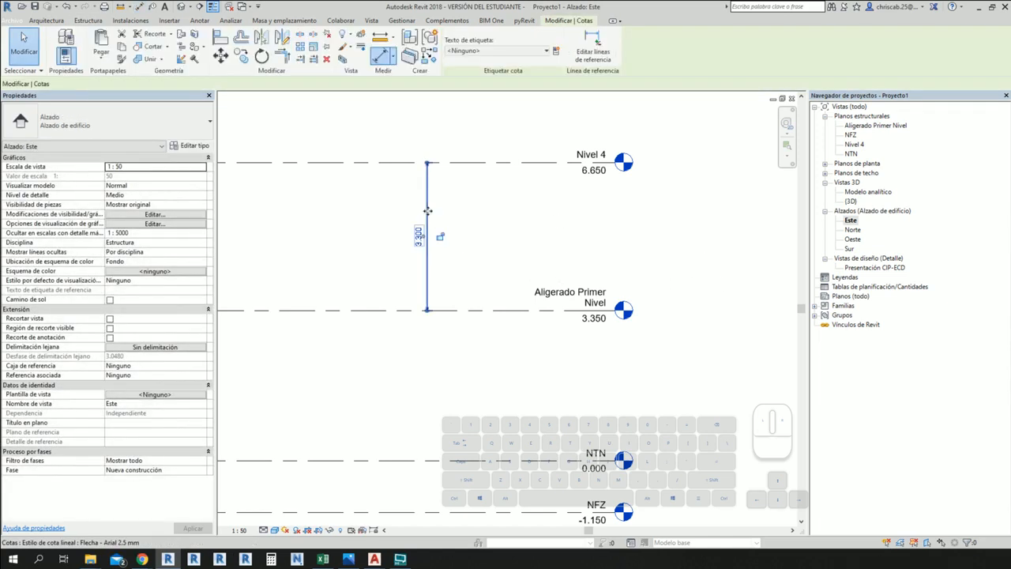
{"action": "key", "text": "Delete"}
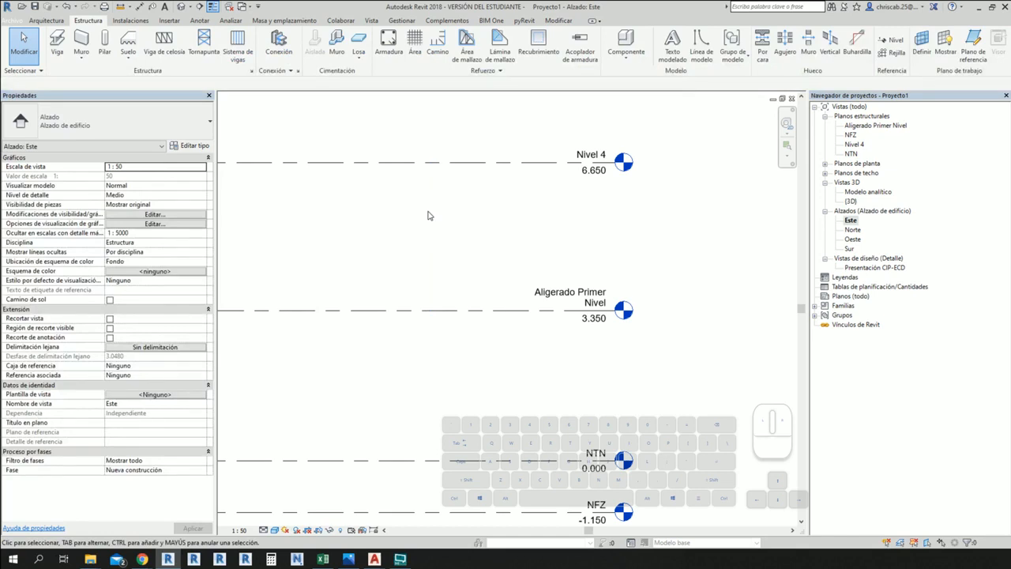
- Place an aligned dimension between the Aligerado Primer Nivel and Nivel 4 levels
{"action": "key", "text": "d"}
{"action": "key", "text": "i"}
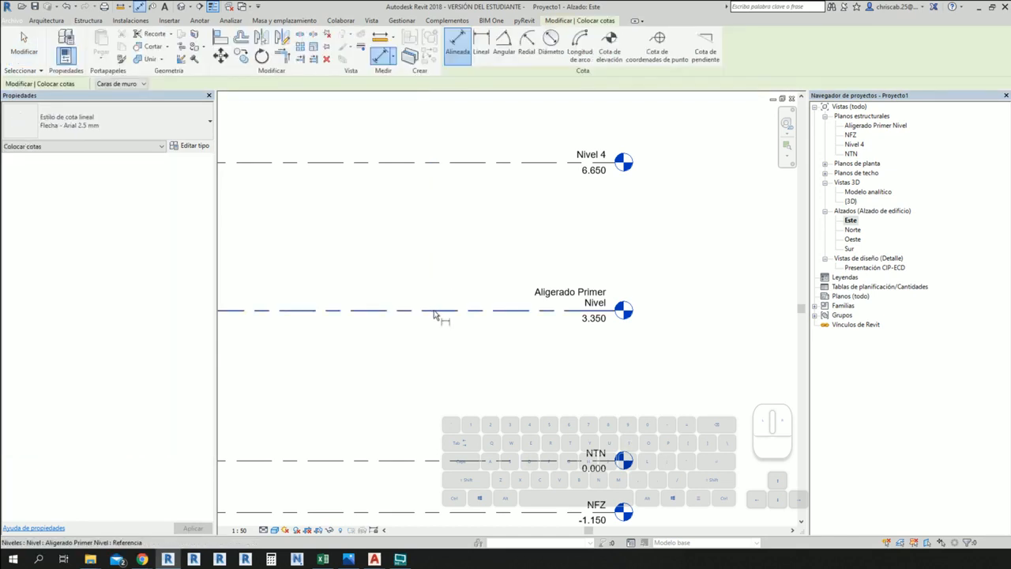
{"action": "left_click", "coordinate": [435, 310]}
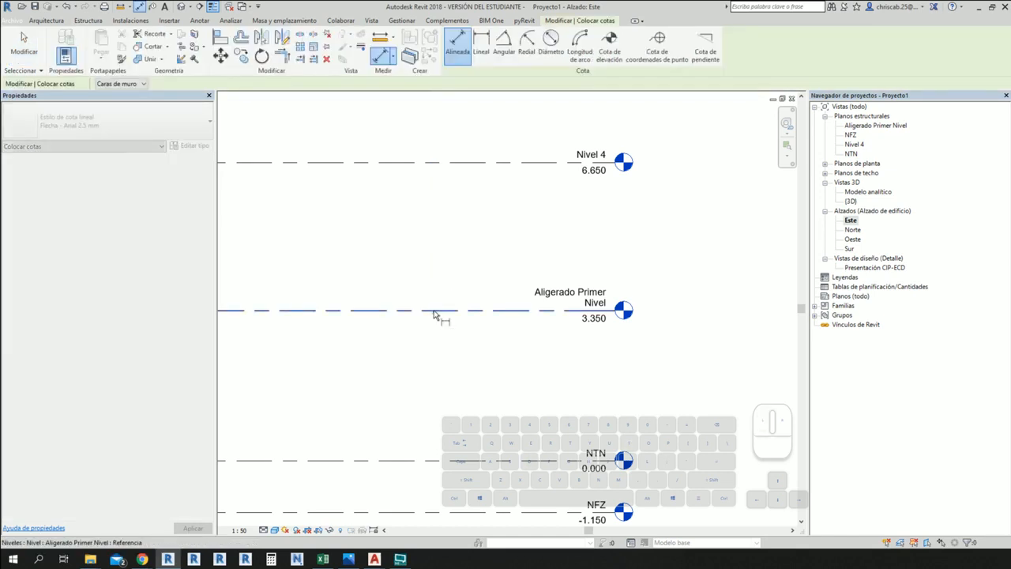
{"action": "left_click", "coordinate": [440, 139]}
{"action": "key", "text": "Escape"}
{"action": "key", "text": "Escape"}
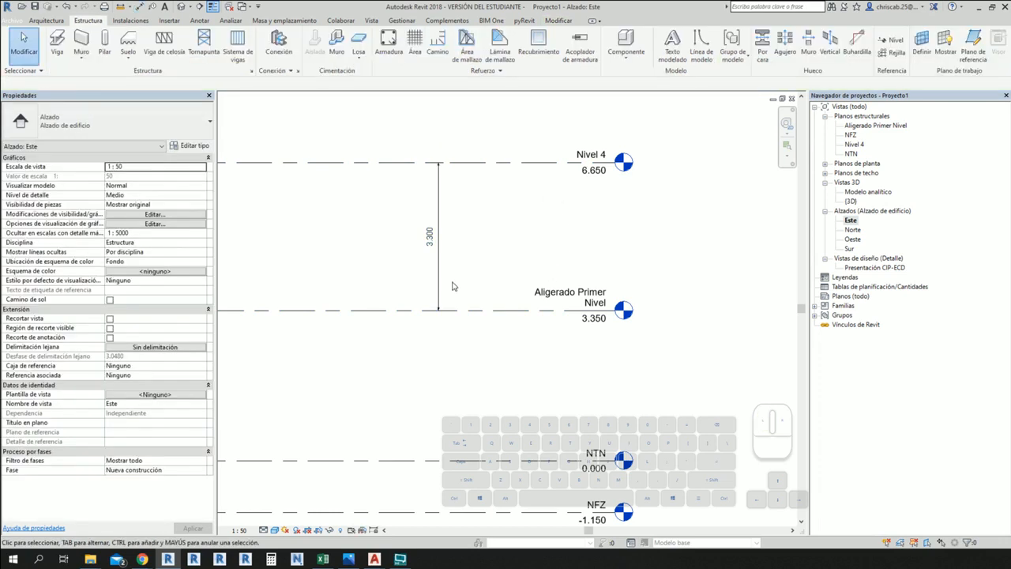
- Check the upper floor heights in the AutoCAD section and, back in Revit, set Nivel 4's distance above Aligerado Primer Nivel to 2.85
{"action": "key", "text": "alt+Tab"}
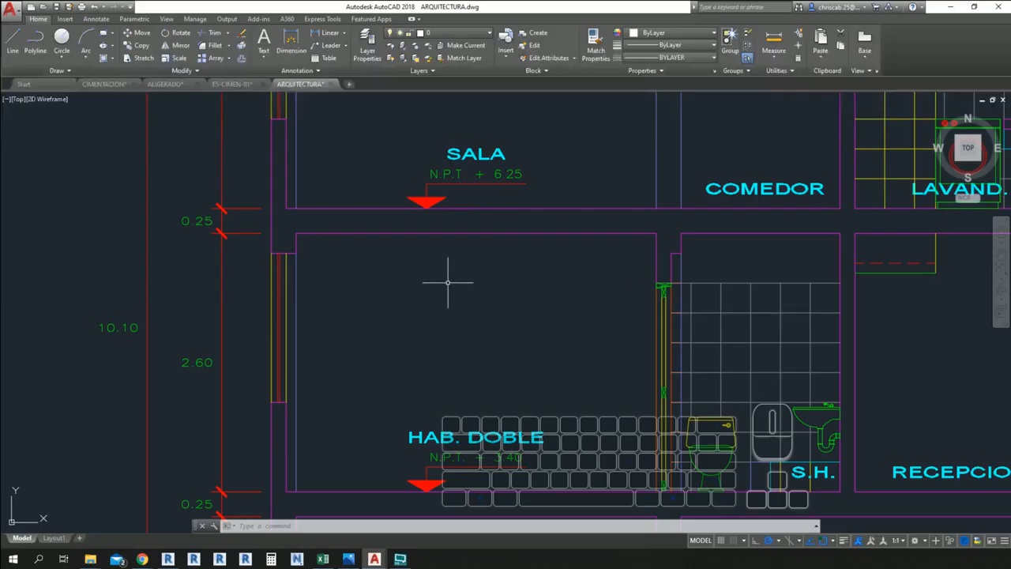
{"action": "middle_click_drag", "start_coordinate": [392, 245], "coordinate": [419, 517]}
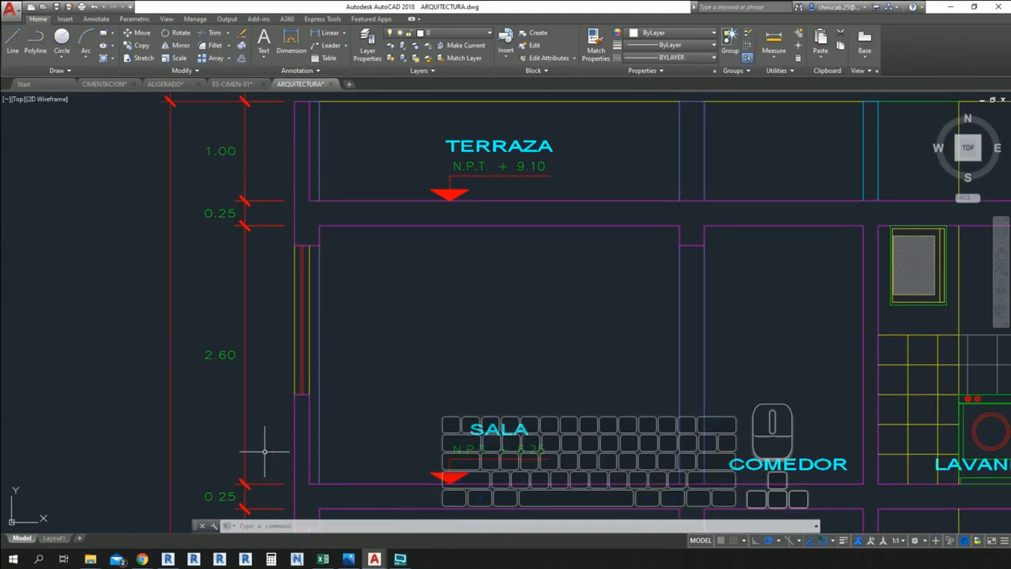
{"action": "key", "text": "alt+Tab"}
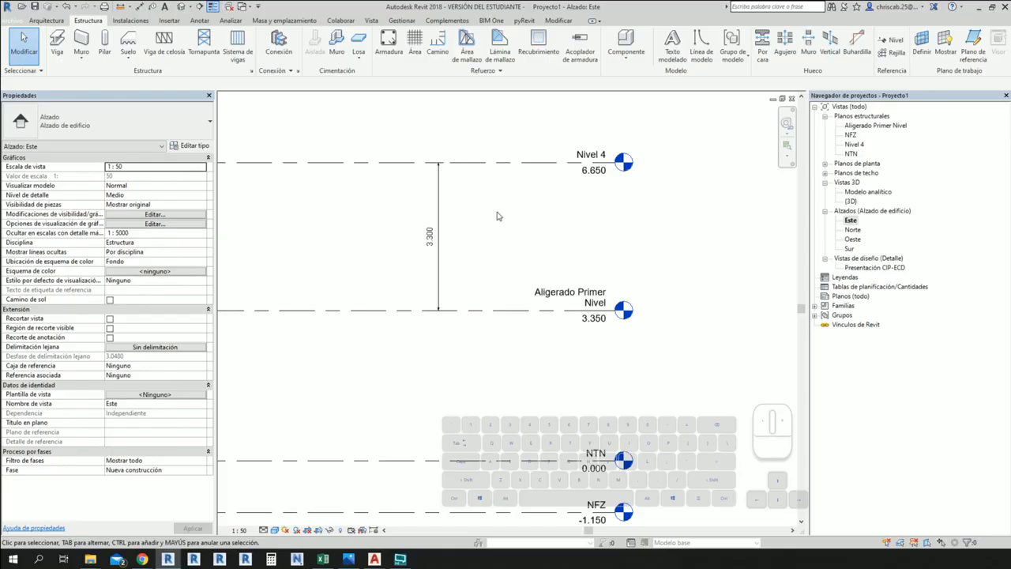
{"action": "middle_click_drag", "start_coordinate": [498, 216], "coordinate": [462, 287]}
{"action": "left_click", "coordinate": [483, 238]}
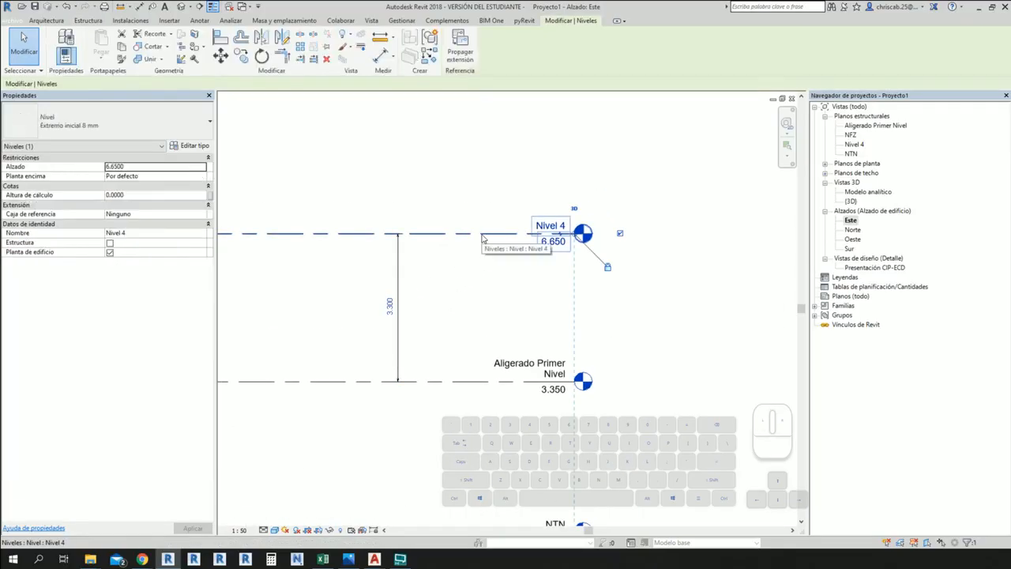
{"action": "left_click", "coordinate": [389, 306]}
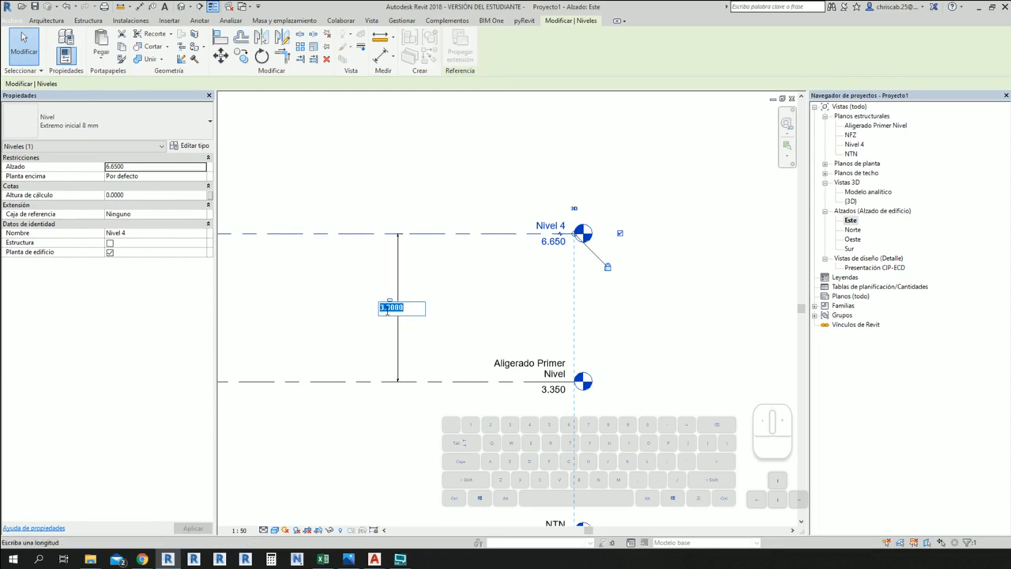
{"action": "type", "text": "2.85"}
{"action": "key", "text": "Return"}
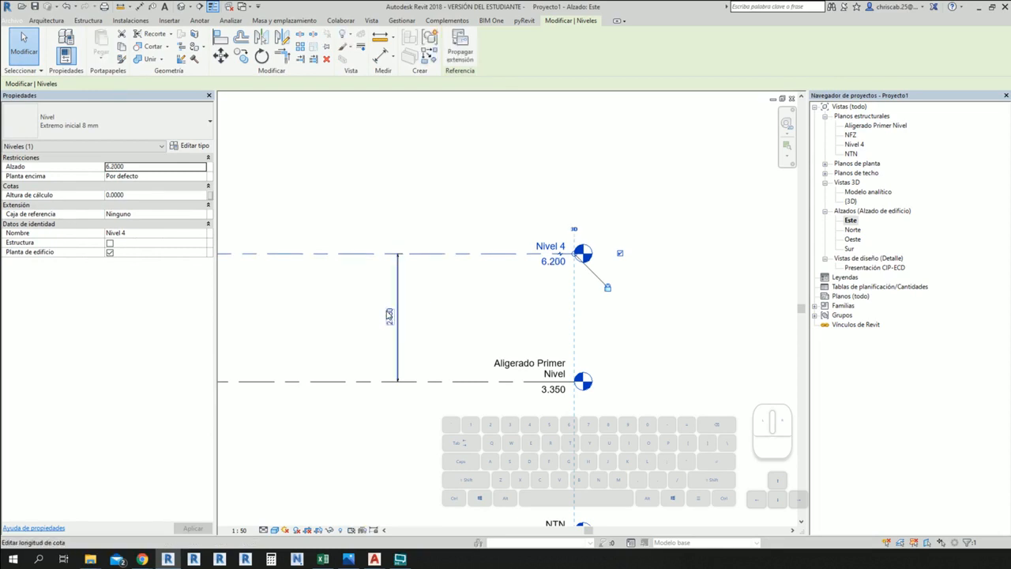
{"action": "left_click", "coordinate": [487, 311]}
- Rename level Nivel 4 as Aligeado Segundo Nivel and apply the new name to its corresponding views
{"action": "scroll", "coordinate": [395, 339], "scroll_direction": "up", "scroll_amount": 3}
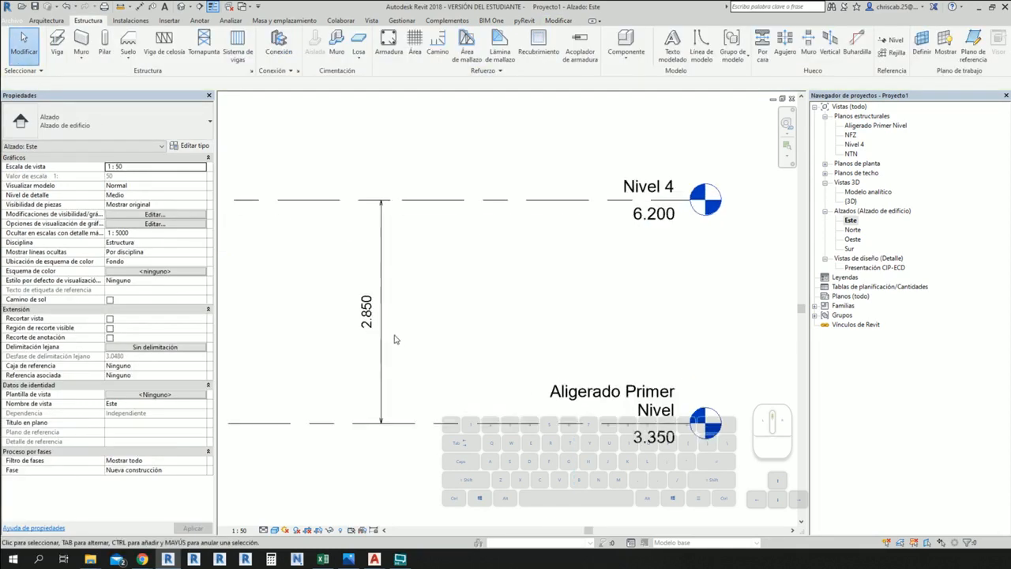
{"action": "middle_click_drag", "start_coordinate": [553, 325], "coordinate": [516, 319]}
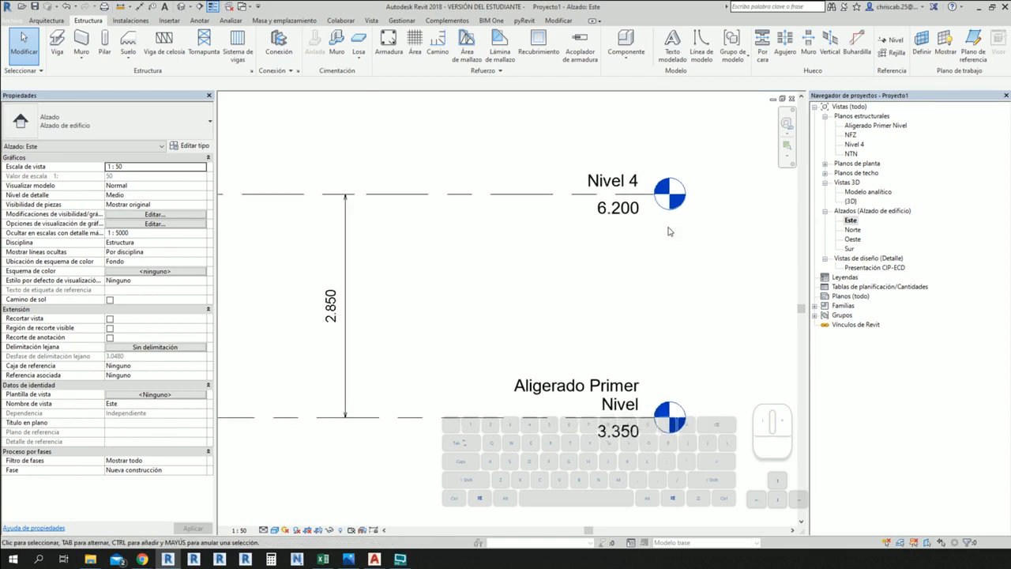
{"action": "middle_click_drag", "start_coordinate": [661, 228], "coordinate": [556, 246]}
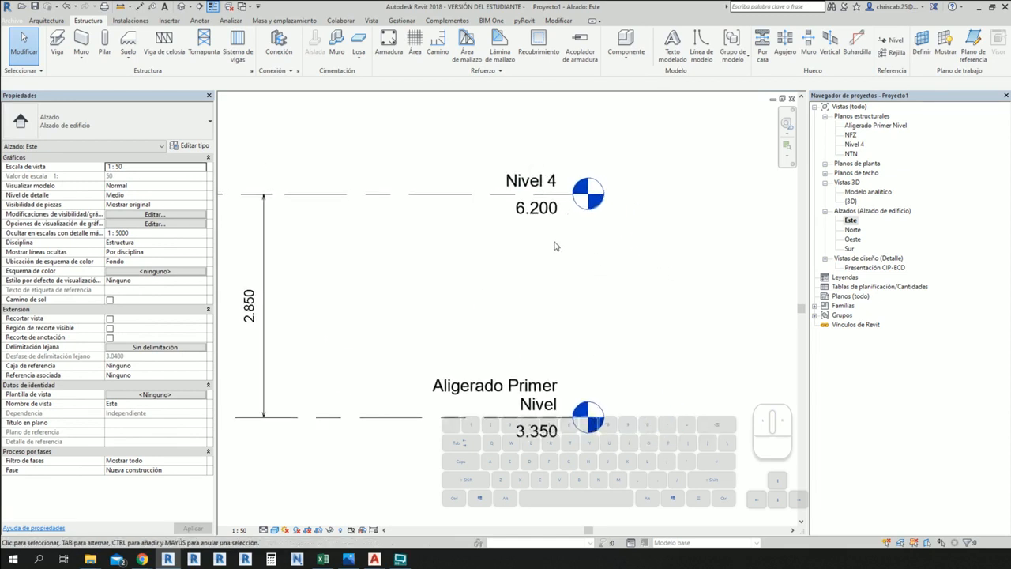
{"action": "left_click", "coordinate": [539, 184]}
{"action": "left_click", "coordinate": [538, 183]}
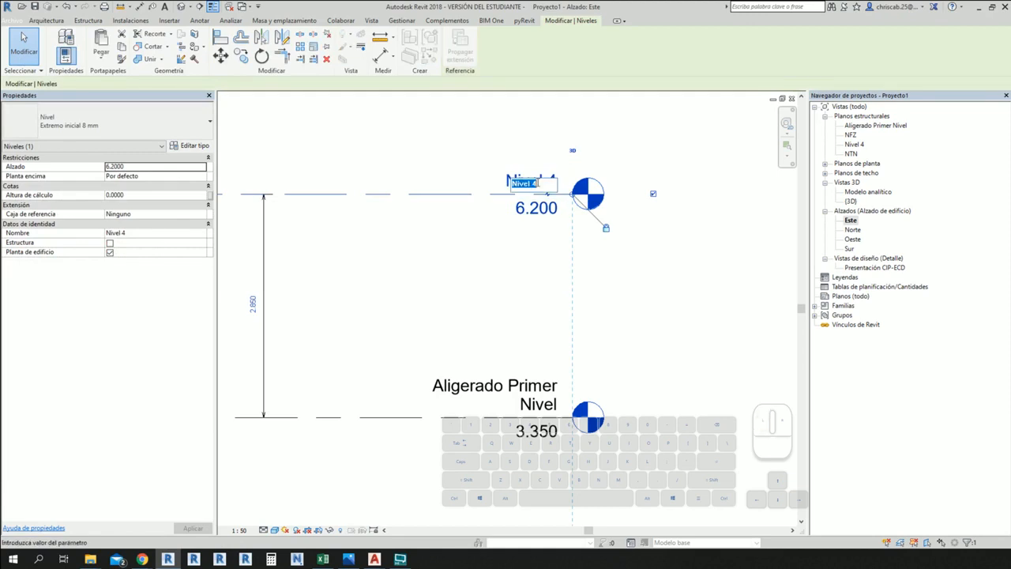
{"action": "type", "text": "Aligeado Segundo Nive"}
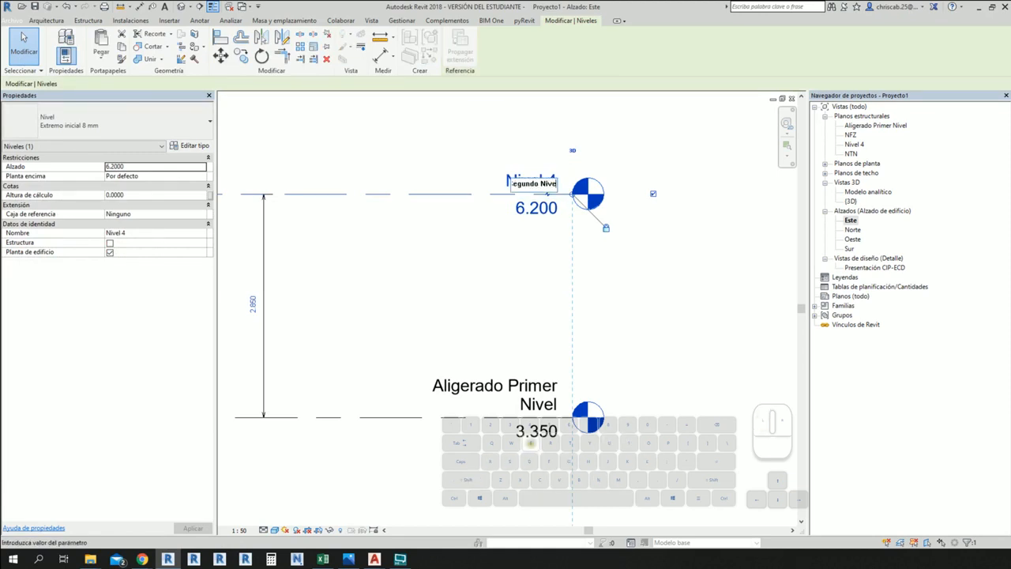
{"action": "type", "text": "l"}
{"action": "key", "text": "Return"}
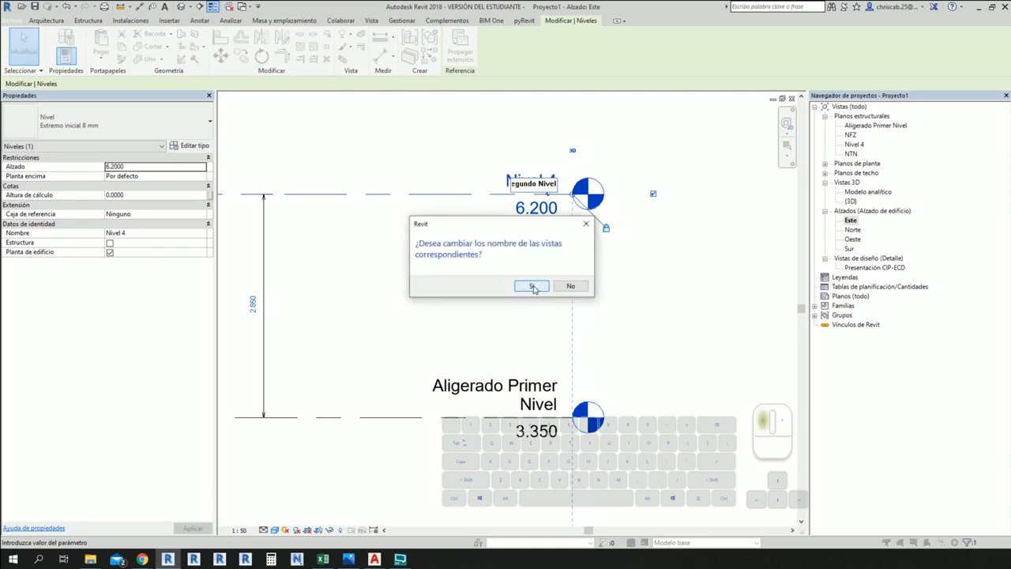
{"action": "left_click", "coordinate": [531, 286]}
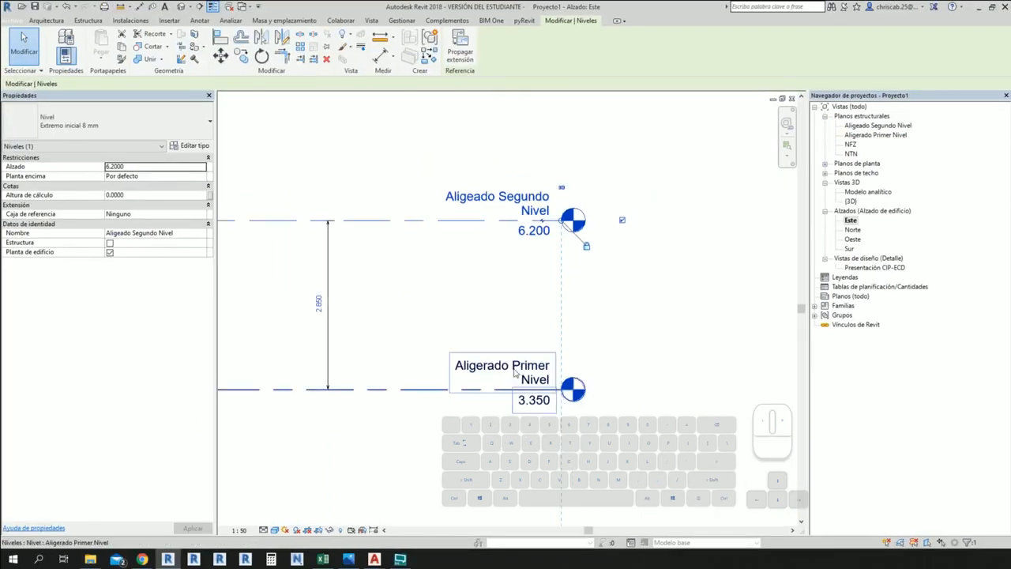
- Correct the upper level's name to Aligerado Segundo Nivel and rename its corresponding views as well
{"action": "scroll", "coordinate": [515, 373], "scroll_direction": "up", "scroll_amount": 2}
{"action": "left_click", "coordinate": [489, 233]}
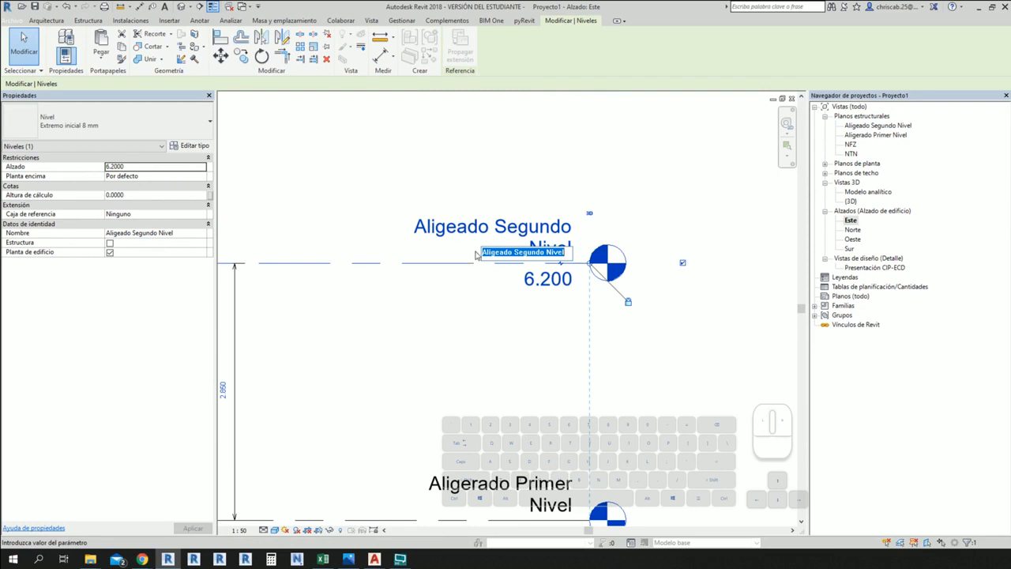
{"action": "left_click", "coordinate": [497, 253]}
{"action": "type", "text": "r"}
{"action": "key", "text": "Return"}
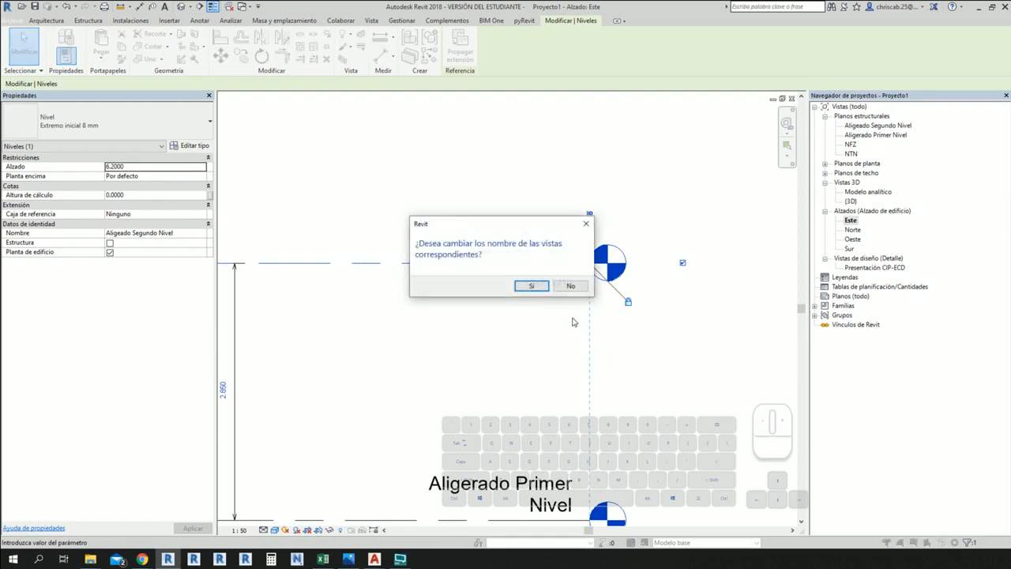
{"action": "left_click", "coordinate": [537, 286]}
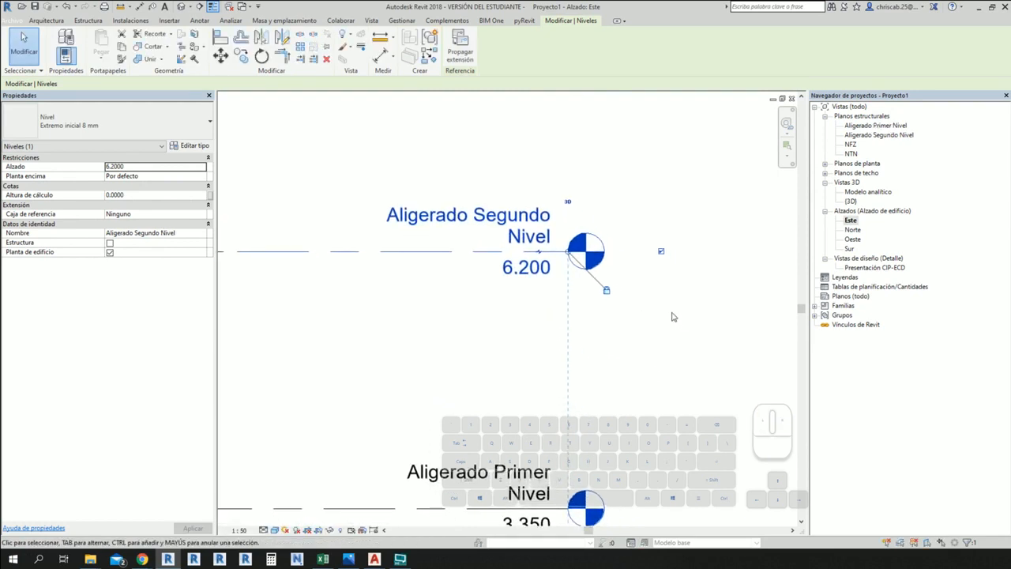
- Delete the aligned dimension between the Aligerado Primer Nivel and Aligerado Segundo Nivel levels
{"action": "scroll", "coordinate": [671, 331], "scroll_direction": "down", "scroll_amount": 2}
{"action": "middle_click_drag", "start_coordinate": [685, 440], "coordinate": [623, 187]}
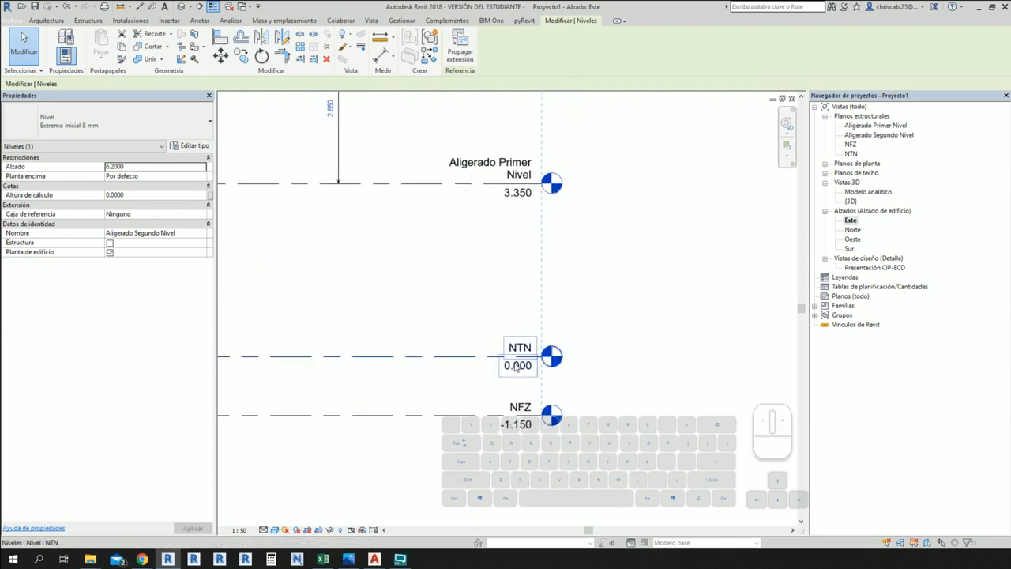
{"action": "middle_click_drag", "start_coordinate": [527, 427], "coordinate": [549, 500]}
{"action": "middle_click_drag", "start_coordinate": [530, 287], "coordinate": [534, 368]}
{"action": "scroll", "coordinate": [521, 348], "scroll_direction": "down", "scroll_amount": 2}
{"action": "middle_click_drag", "start_coordinate": [606, 425], "coordinate": [592, 365]}
{"action": "left_click", "coordinate": [404, 273]}
{"action": "key", "text": "Delete"}
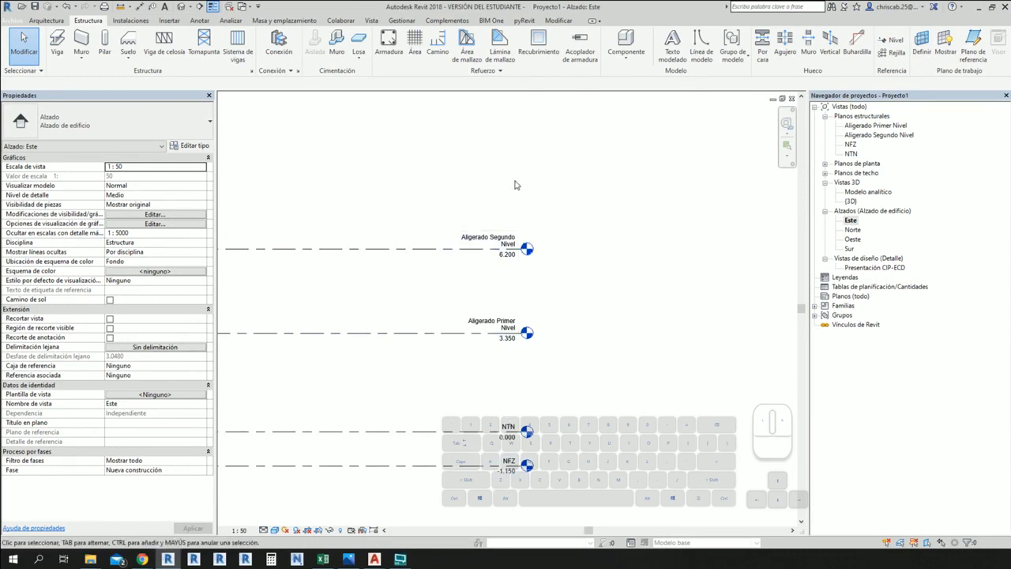
- Show the level bubble at the opposite, bare end of the Aligerado Segundo Nivel line in the Este elevation
{"action": "scroll", "coordinate": [456, 366], "scroll_direction": "down", "scroll_amount": 1}
{"action": "middle_click_drag", "start_coordinate": [395, 410], "coordinate": [601, 348]}
{"action": "middle_click_drag", "start_coordinate": [379, 316], "coordinate": [512, 305]}
{"action": "middle_click_drag", "start_coordinate": [286, 210], "coordinate": [556, 253]}
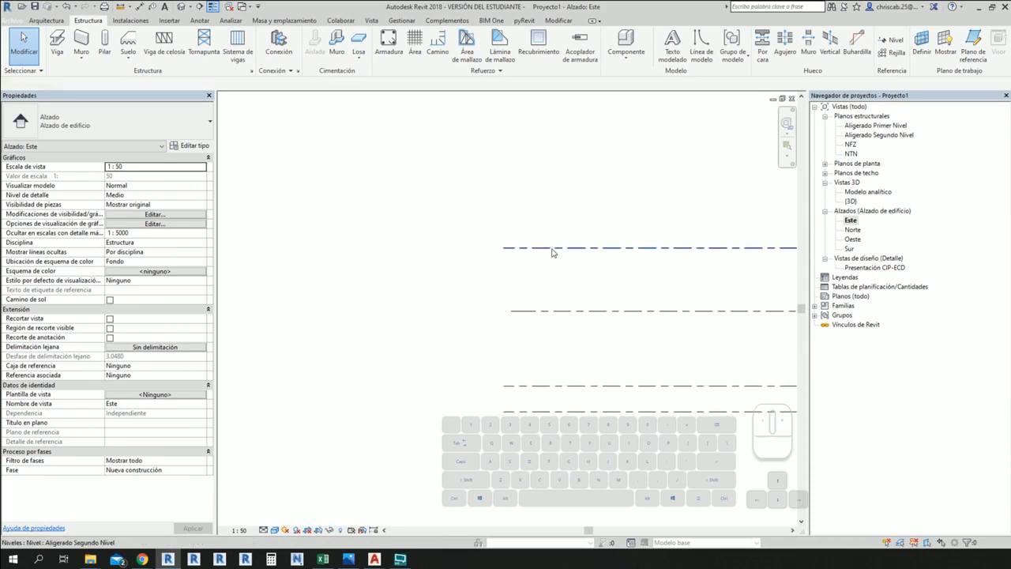
{"action": "left_click", "coordinate": [552, 248]}
{"action": "left_click", "coordinate": [481, 248]}
{"action": "left_click", "coordinate": [558, 268]}
{"action": "left_click", "coordinate": [560, 249]}
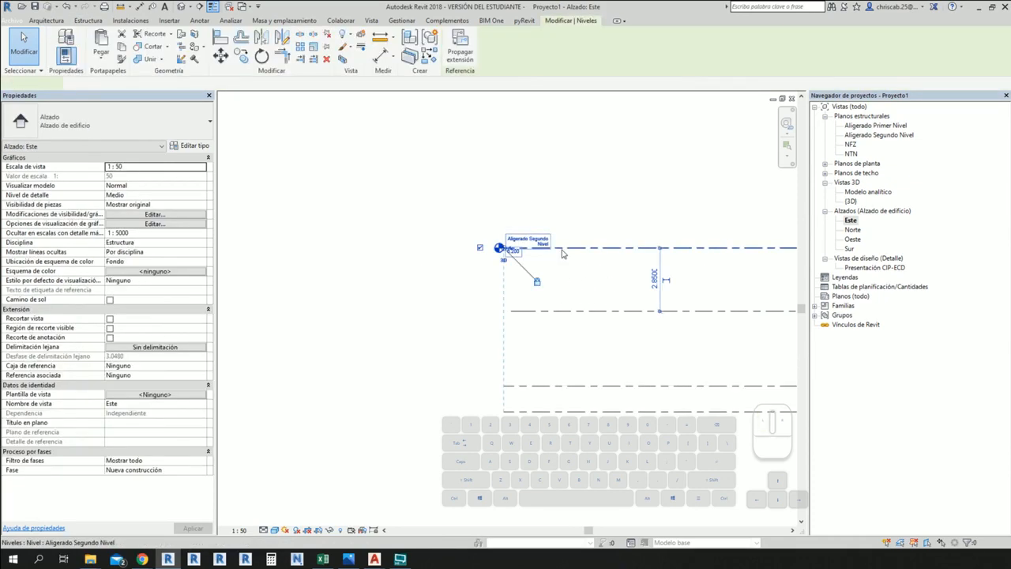
{"action": "left_click", "coordinate": [541, 387]}
{"action": "key", "text": "Escape"}
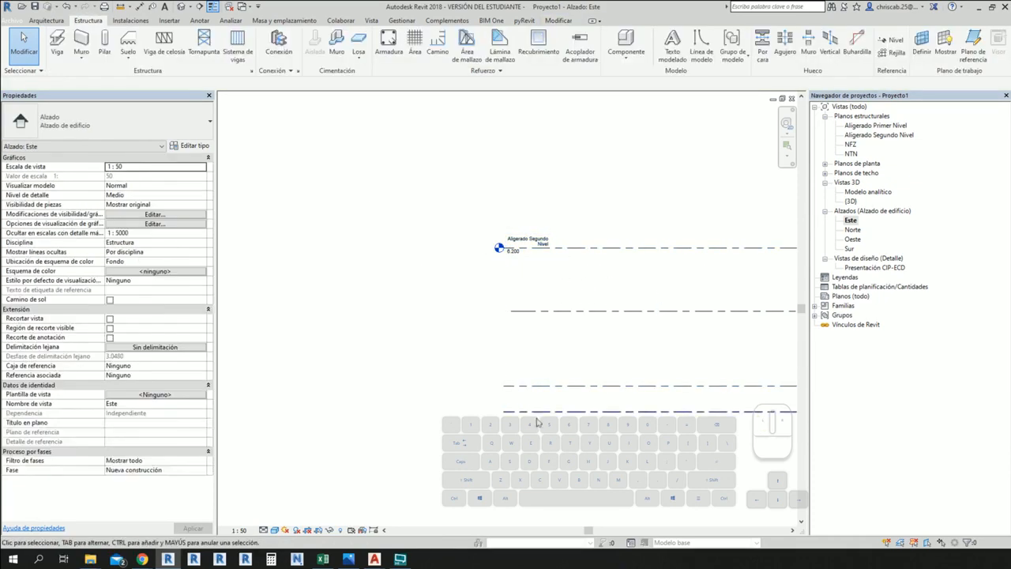
- Show the level bubbles at the bare ends of the NFZ and NTN level lines
{"action": "left_click", "coordinate": [529, 412]}
{"action": "left_click", "coordinate": [480, 411]}
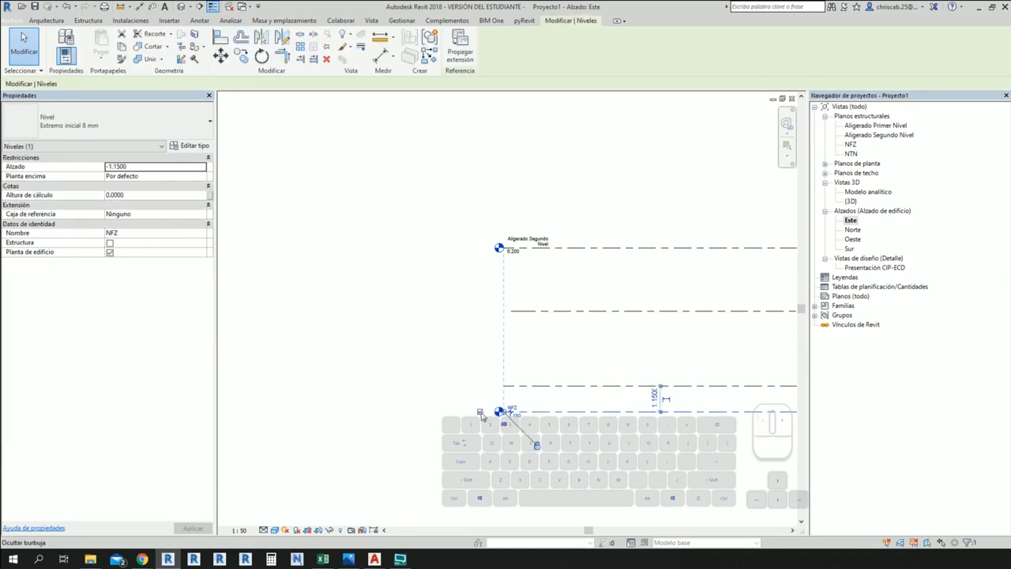
{"action": "left_click", "coordinate": [527, 387]}
{"action": "left_click", "coordinate": [480, 386]}
{"action": "left_click", "coordinate": [622, 345]}
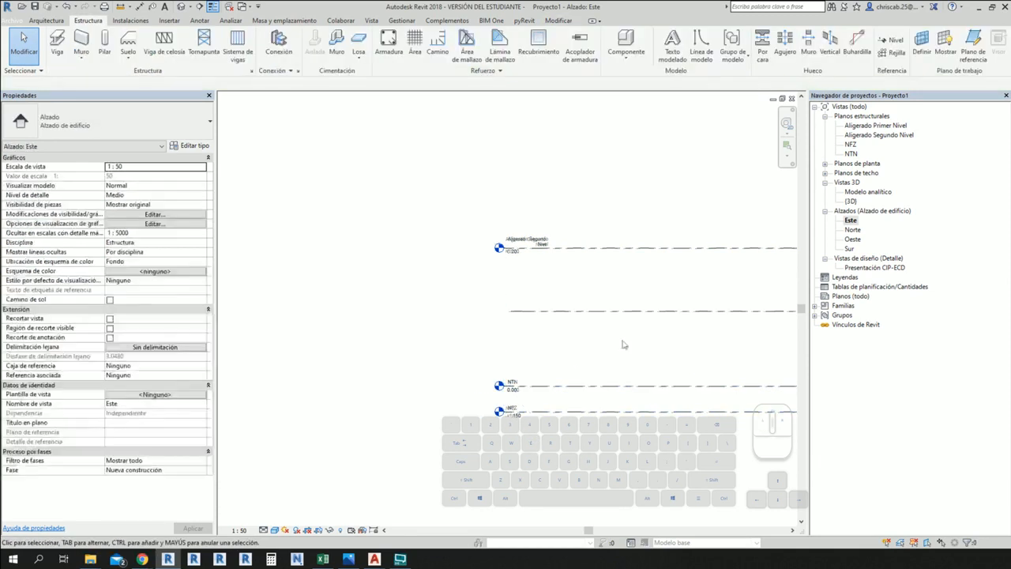
- Delete the Aligerado Segundo Nivel and NFZ views from both the ceiling plans and the floor plans, keeping only the structural plans
{"action": "middle_click_drag", "start_coordinate": [734, 353], "coordinate": [521, 361]}
{"action": "scroll", "coordinate": [521, 361], "scroll_direction": "down", "scroll_amount": 1}
{"action": "middle_click_drag", "start_coordinate": [621, 381], "coordinate": [344, 379]}
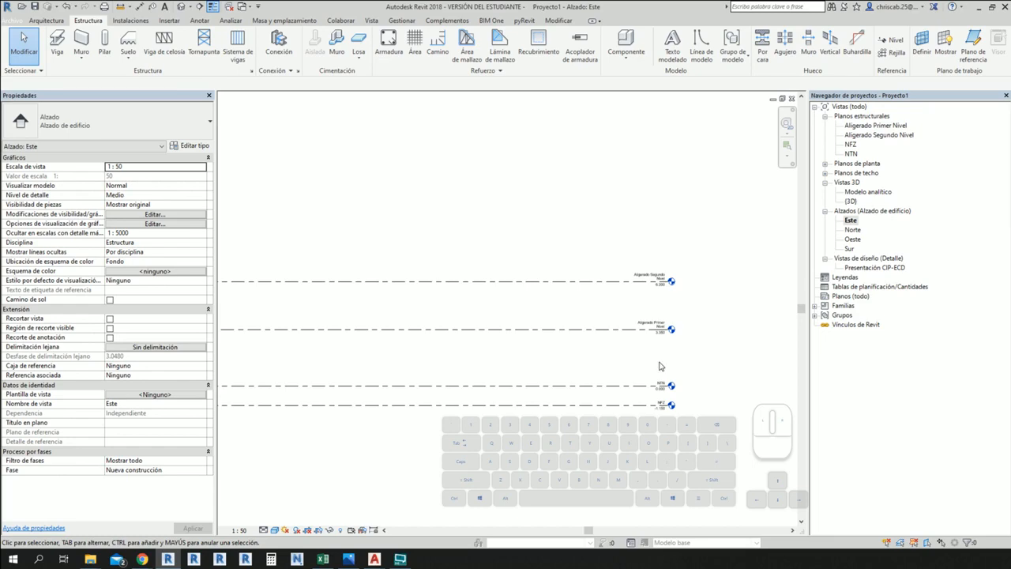
{"action": "left_click", "coordinate": [825, 173]}
{"action": "left_click", "coordinate": [825, 163]}
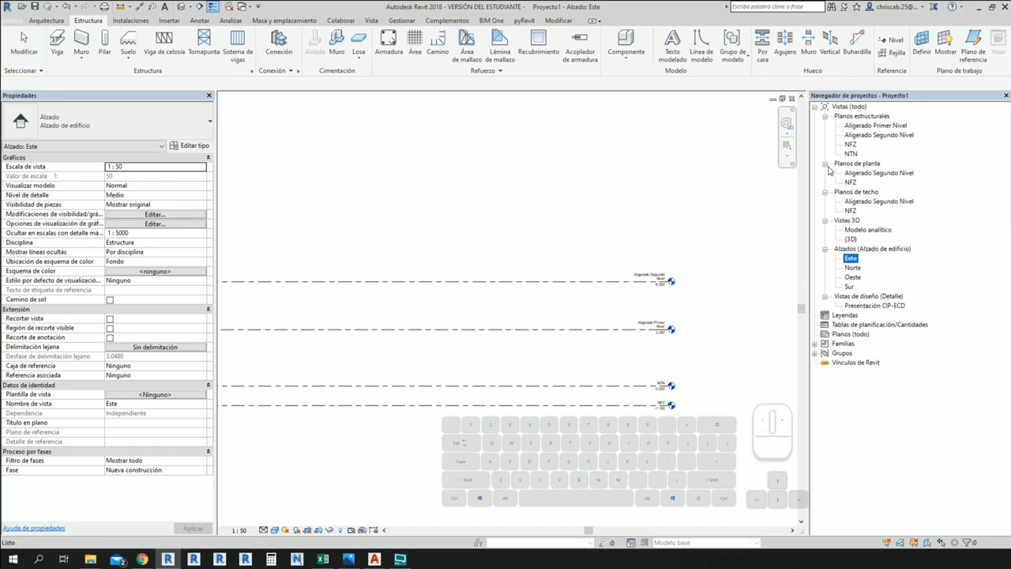
{"action": "key", "text": "ctrl+1"}
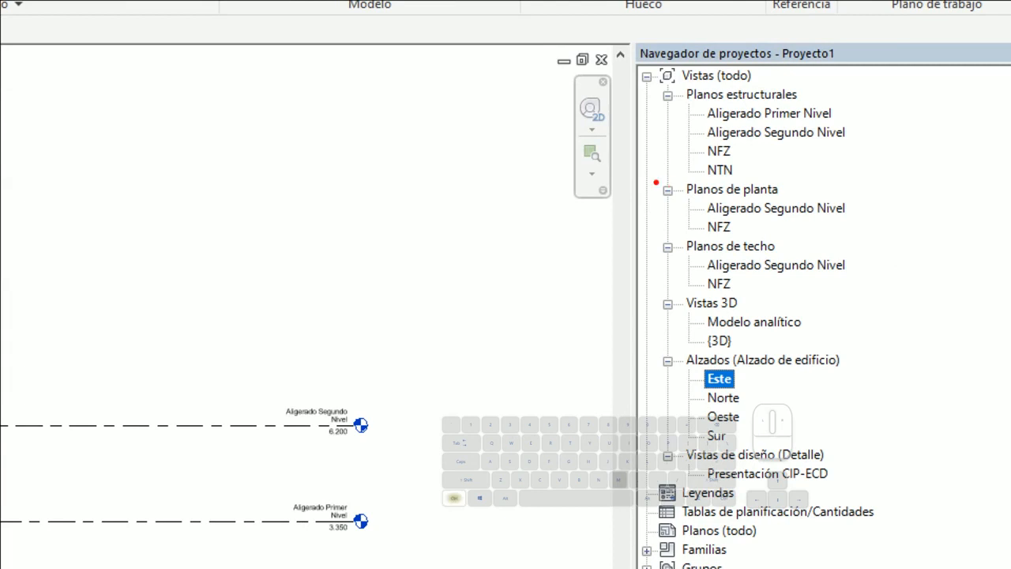
{"action": "left_click_drag", "start_coordinate": [654, 182], "coordinate": [851, 232], "text": "ctrl"}
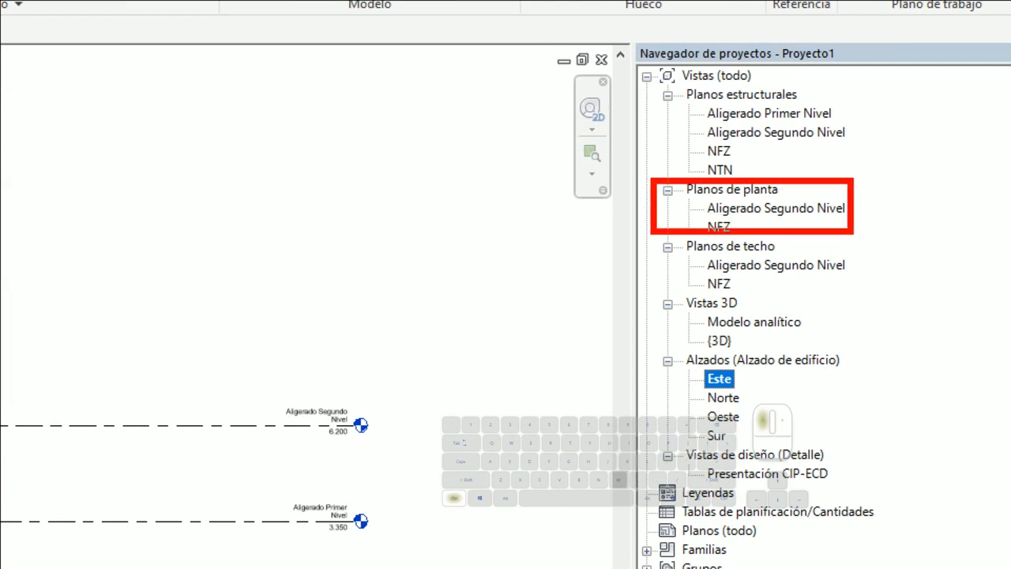
{"action": "key", "text": "Escape"}
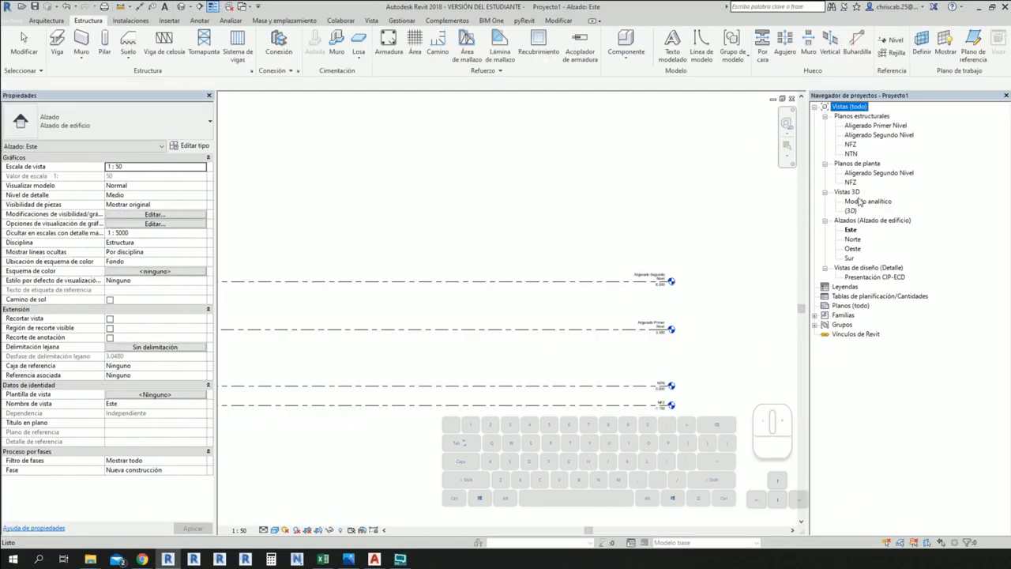
{"action": "left_click", "coordinate": [727, 210]}
{"action": "key", "text": "Delete"}
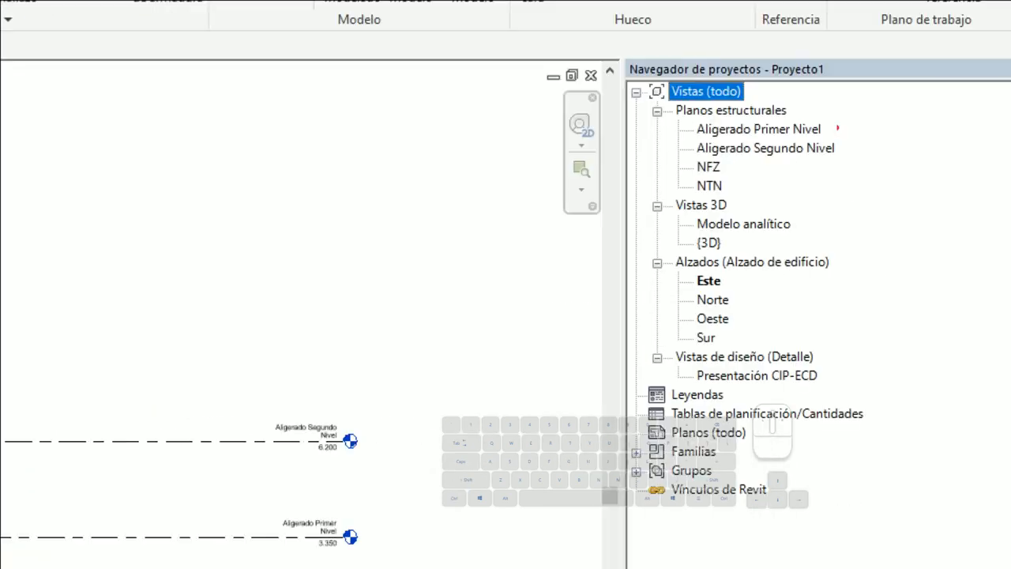
{"action": "left_click_drag", "start_coordinate": [816, 121], "coordinate": [914, 162], "text": "ctrl"}
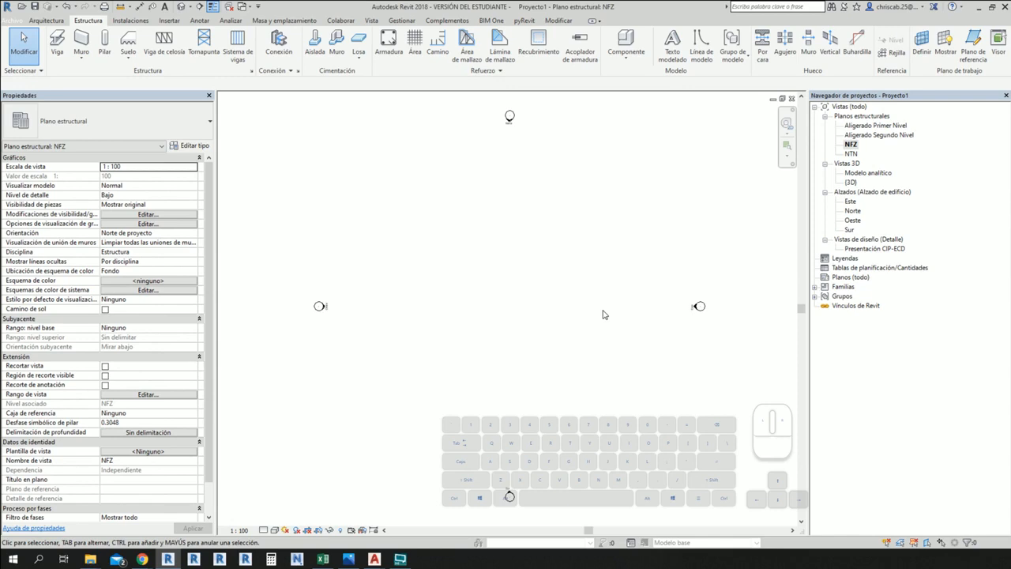
{"action": "key", "text": "ctrl+2"}
{"action": "left_click_drag", "start_coordinate": [497, 318], "coordinate": [438, 431], "text": "ctrl+shift"}
{"action": "mouse_move", "coordinate": [485, 298]}
{"action": "left_mouse_down"}
{"action": "mouse_move", "coordinate": [512, 318]}
{"action": "mouse_move", "coordinate": [490, 317]}
{"action": "mouse_move", "coordinate": [546, 307]}
{"action": "mouse_move", "coordinate": [569, 329]}
{"action": "mouse_move", "coordinate": [588, 306]}
{"action": "mouse_move", "coordinate": [581, 310]}
{"action": "left_mouse_up"}
{"action": "mouse_move", "coordinate": [594, 311]}
{"action": "left_mouse_down"}
{"action": "mouse_move", "coordinate": [592, 321]}
{"action": "mouse_move", "coordinate": [617, 300]}
{"action": "mouse_move", "coordinate": [632, 332]}
{"action": "mouse_move", "coordinate": [624, 337]}
{"action": "left_mouse_up"}
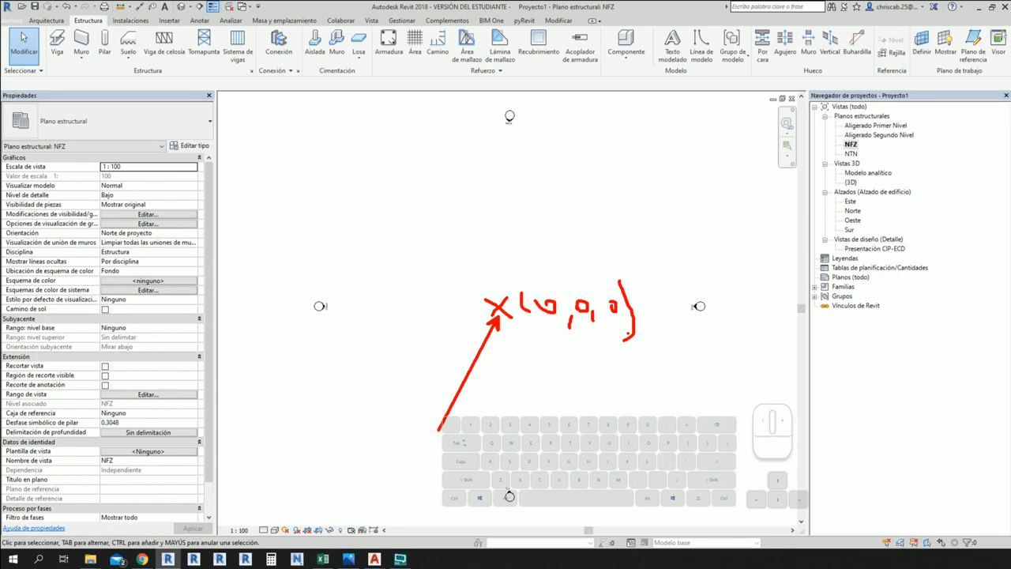
{"action": "key", "text": "Escape"}
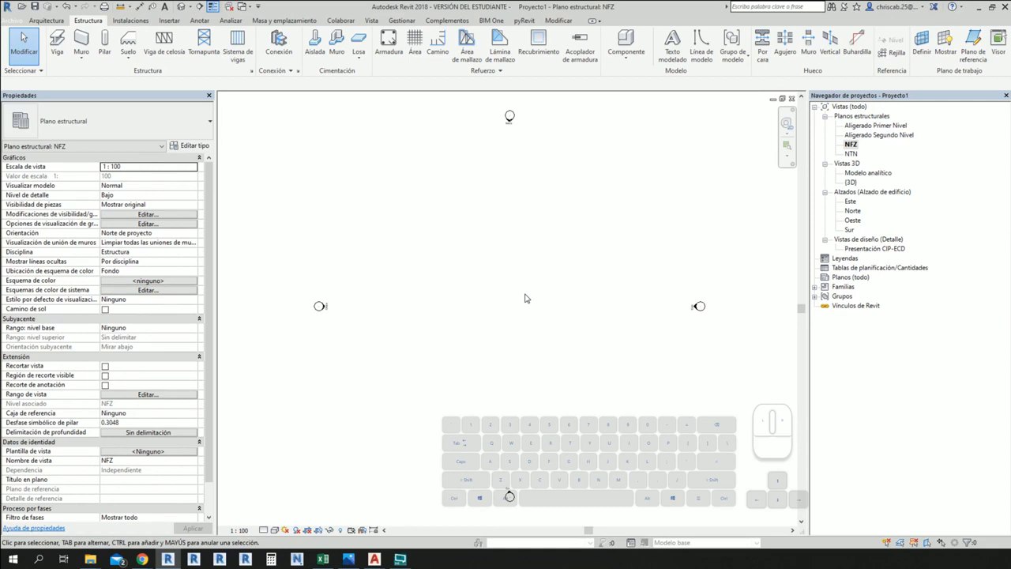
- In the NFZ structural plan's visibility overrides, turn on the Emplazamiento category and its Punto base del proyecto subcategory
{"action": "key", "text": "v"}
{"action": "key", "text": "v"}
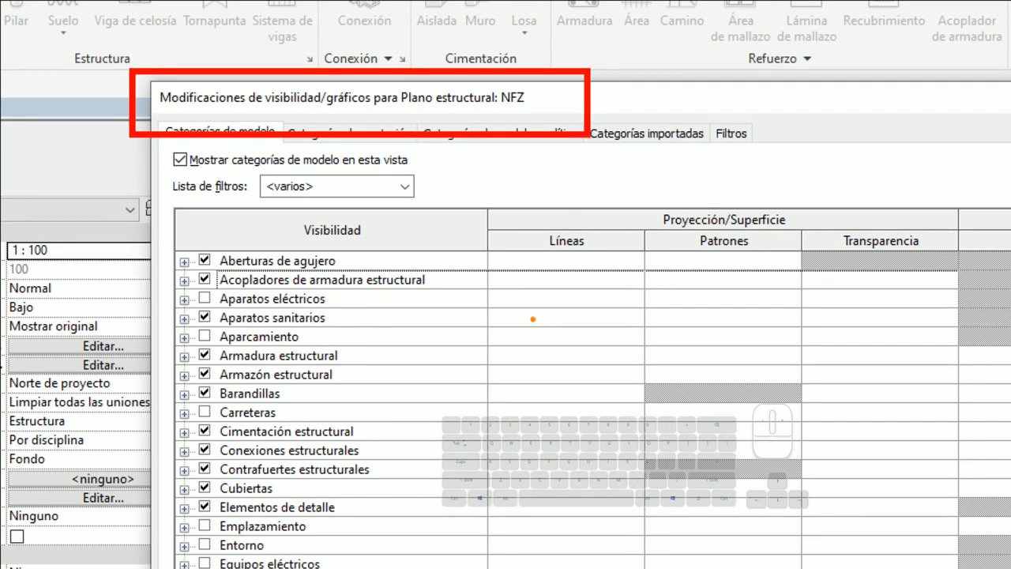
{"action": "left_click_drag", "start_coordinate": [162, 164], "coordinate": [168, 566]}
{"action": "key", "text": "ctrl"}
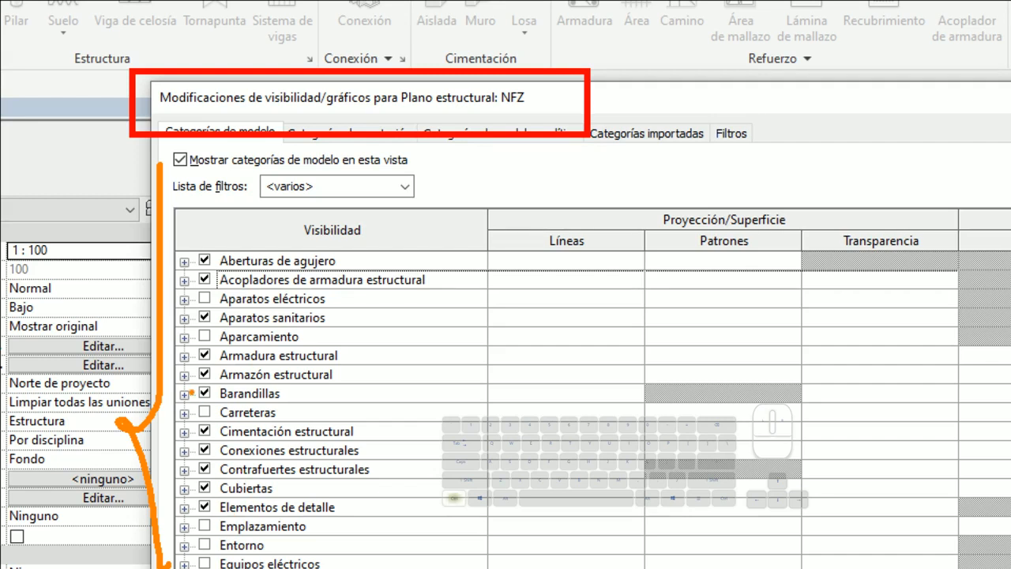
{"action": "left_click_drag", "start_coordinate": [168, 416], "coordinate": [398, 449], "text": "ctrl"}
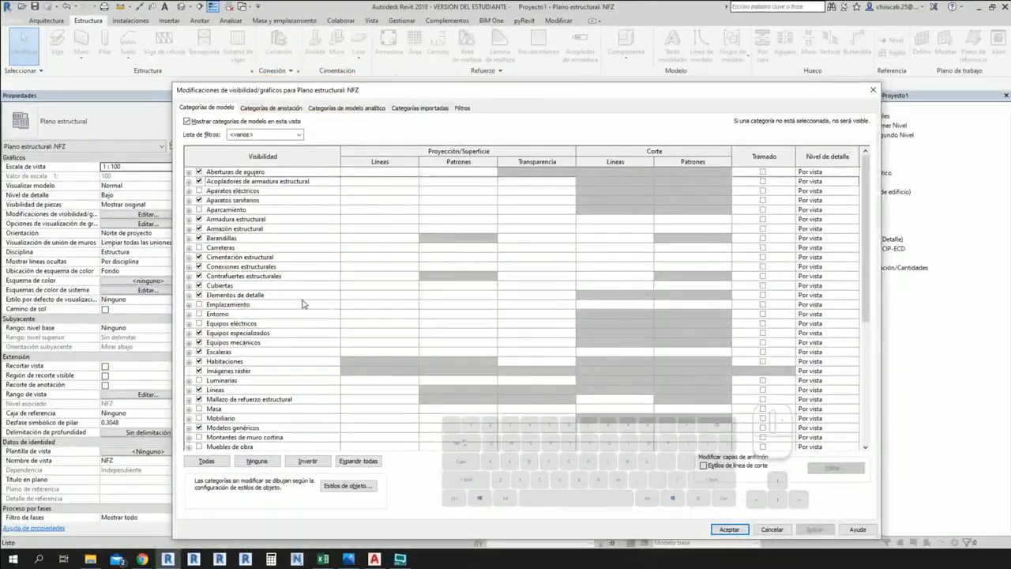
{"action": "scroll", "coordinate": [241, 504], "scroll_direction": "down", "scroll_amount": 1}
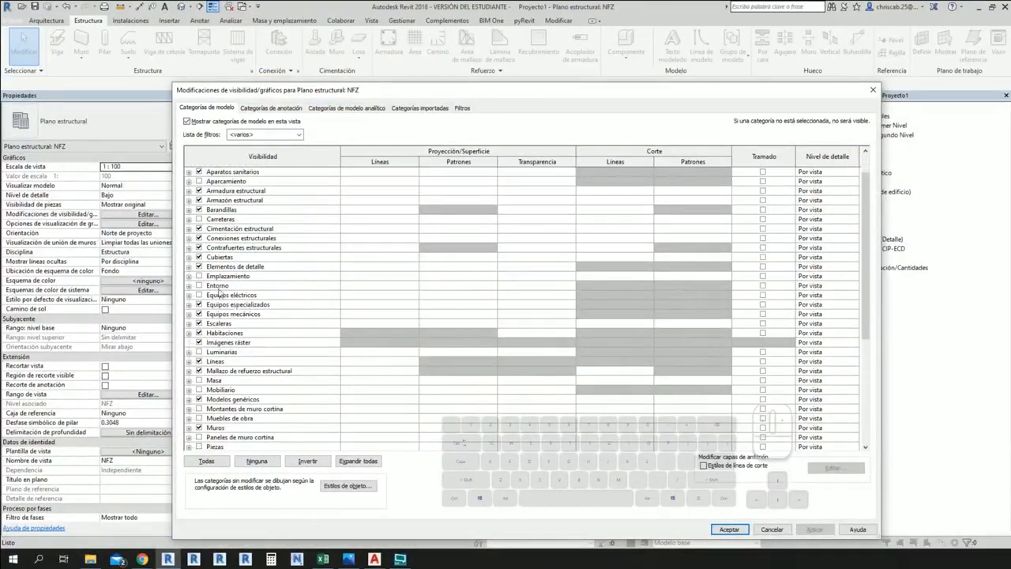
{"action": "left_click", "coordinate": [218, 277]}
{"action": "left_click", "coordinate": [198, 277]}
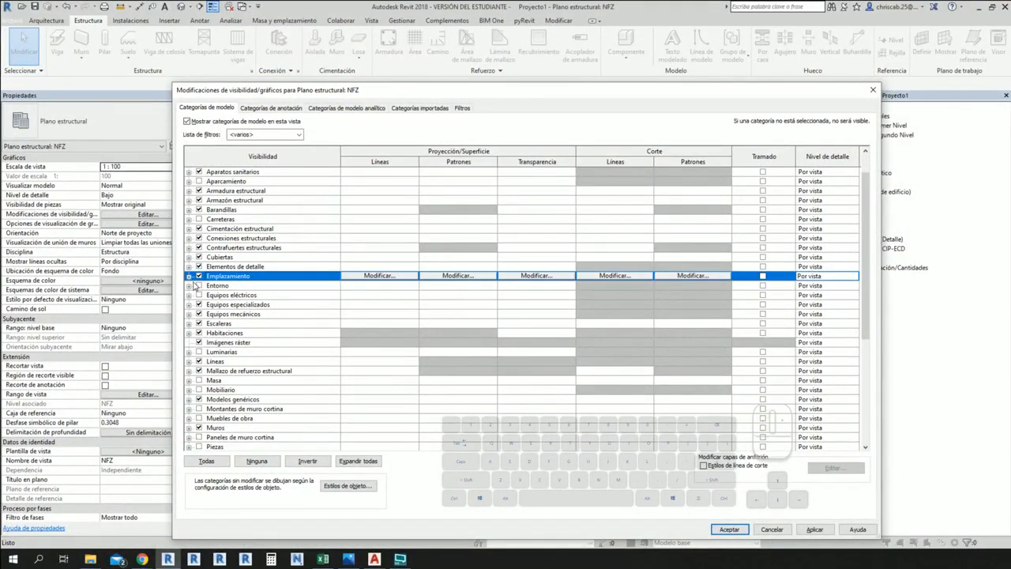
{"action": "left_click", "coordinate": [189, 276]}
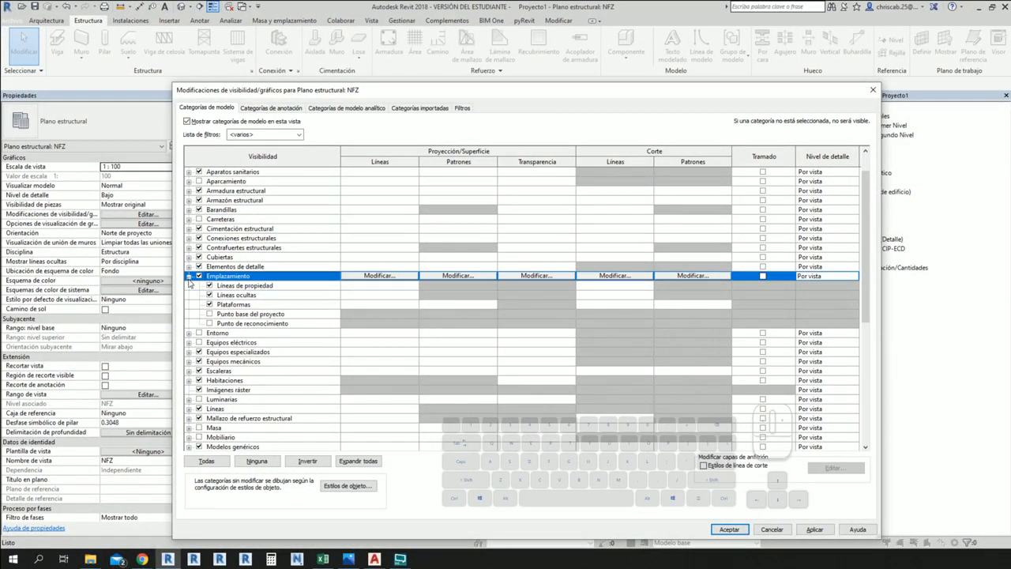
{"action": "left_click", "coordinate": [209, 314]}
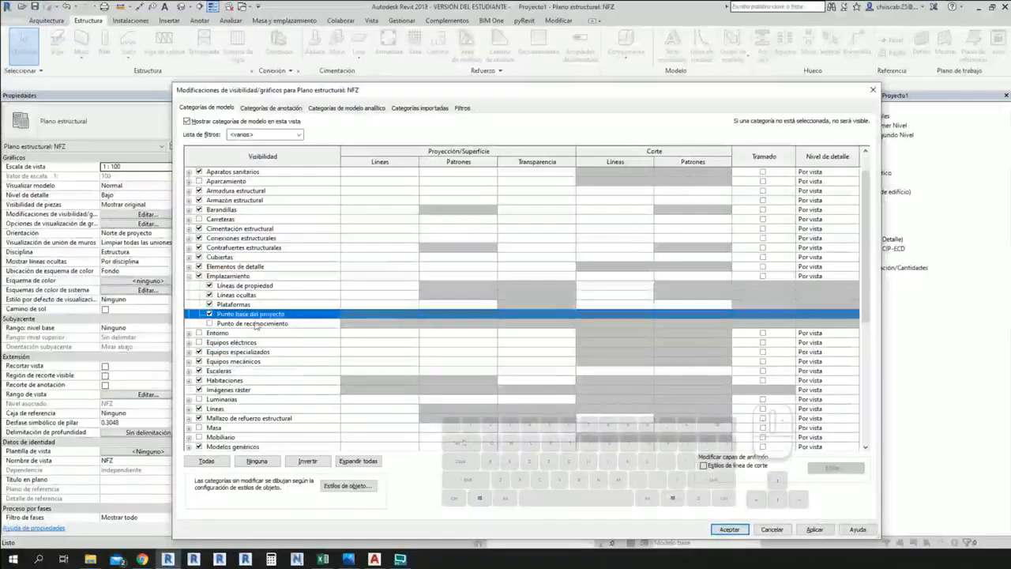
{"action": "left_click", "coordinate": [729, 529]}
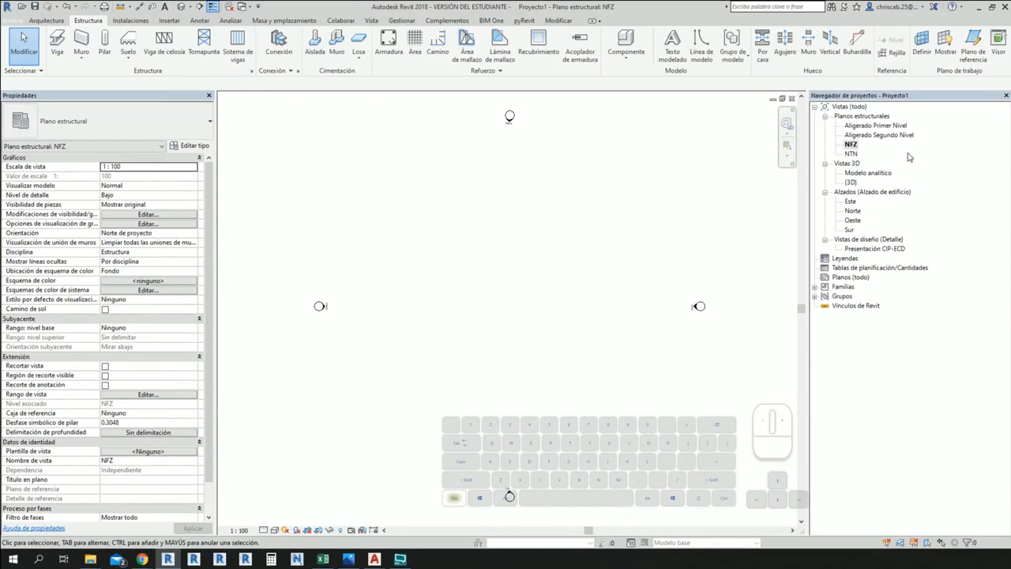
{"action": "key", "text": "ctrl+1"}
{"action": "left_click", "coordinate": [858, 139]}
{"action": "left_click_drag", "start_coordinate": [834, 136], "coordinate": [860, 149], "text": "ctrl"}
{"action": "left_click_drag", "start_coordinate": [799, 154], "coordinate": [812, 162], "text": "ctrl"}
{"action": "left_click_drag", "start_coordinate": [841, 157], "coordinate": [858, 156]}
{"action": "mouse_move", "coordinate": [873, 143]}
{"action": "left_mouse_down"}
{"action": "mouse_move", "coordinate": [873, 166]}
{"action": "mouse_move", "coordinate": [899, 144]}
{"action": "mouse_move", "coordinate": [901, 162]}
{"action": "left_mouse_up"}
{"action": "left_click", "coordinate": [887, 166]}
{"action": "mouse_move", "coordinate": [913, 139]}
{"action": "left_mouse_down"}
{"action": "mouse_move", "coordinate": [930, 162]}
{"action": "mouse_move", "coordinate": [916, 120]}
{"action": "mouse_move", "coordinate": [939, 120]}
{"action": "left_mouse_up"}
{"action": "left_click", "coordinate": [943, 199]}
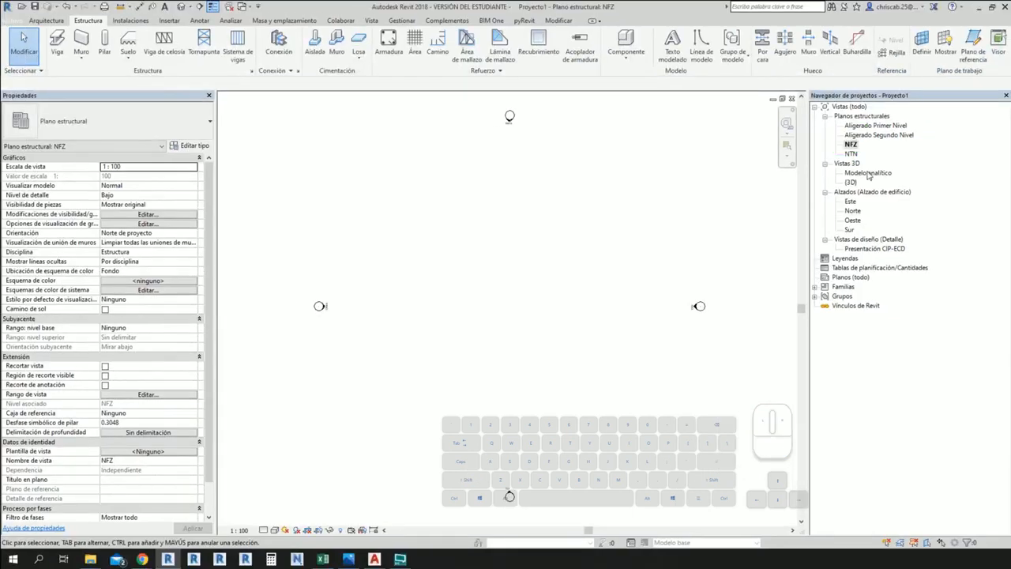
- In the NTN structural plan's visibility overrides, turn on the Emplazamiento category and its Punto base del proyecto subcategory
{"action": "left_click", "coordinate": [783, 167]}
{"action": "double_click", "coordinate": [852, 155]}
{"action": "key", "text": "v"}
{"action": "key", "text": "v"}
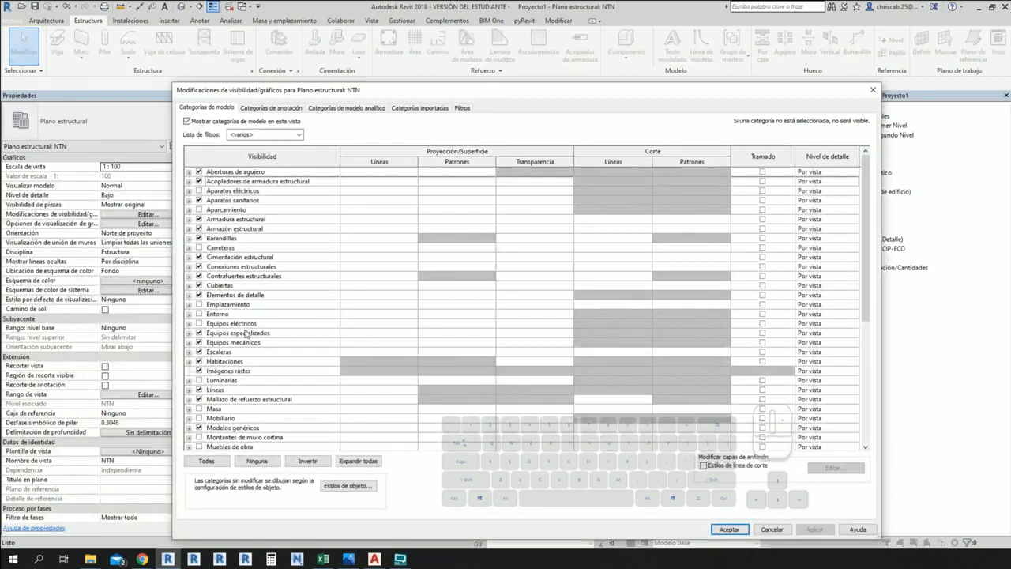
{"action": "left_click", "coordinate": [237, 306]}
{"action": "left_click", "coordinate": [199, 304]}
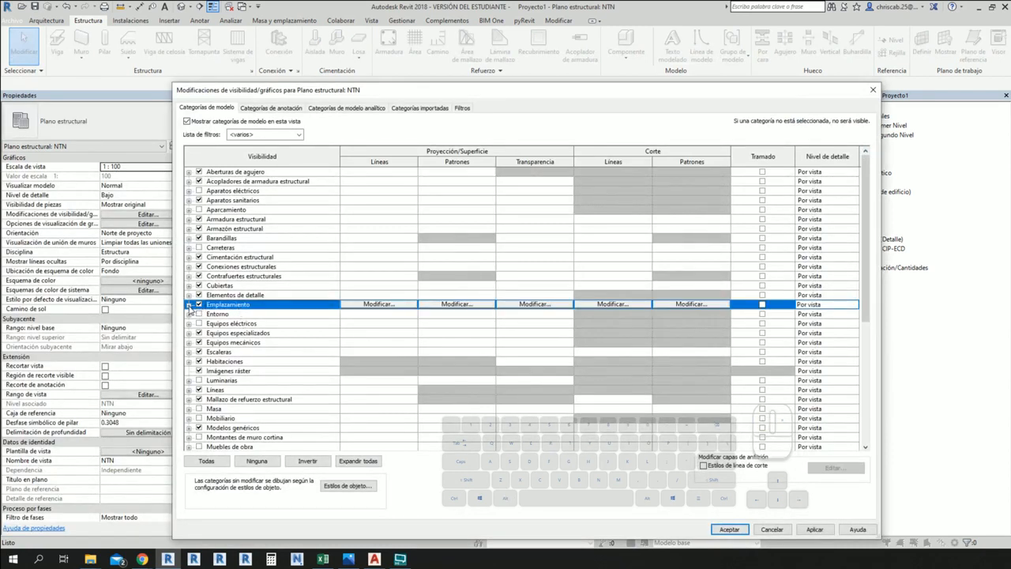
{"action": "left_click", "coordinate": [189, 304]}
{"action": "left_click", "coordinate": [210, 342]}
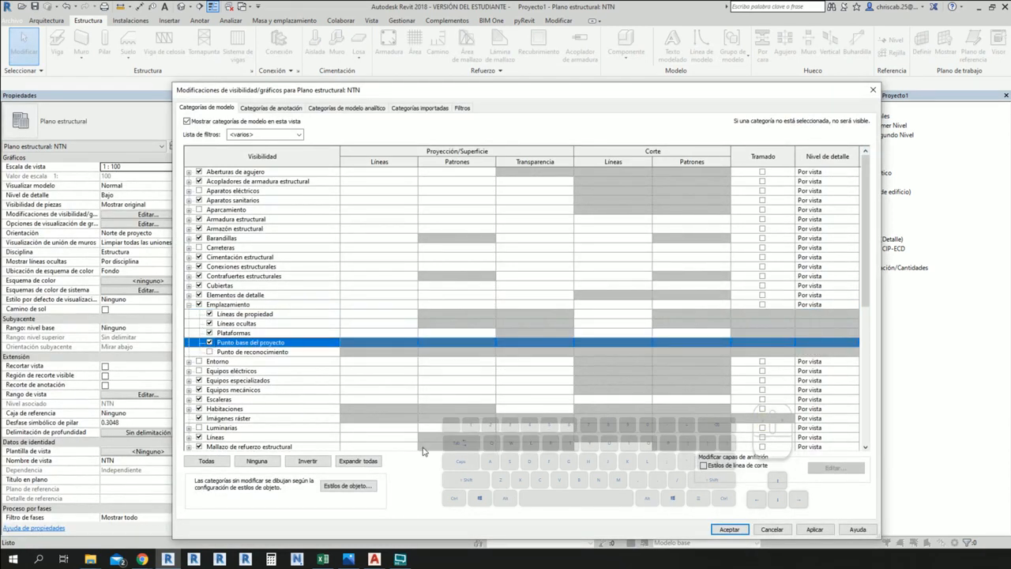
{"action": "left_click", "coordinate": [727, 529]}
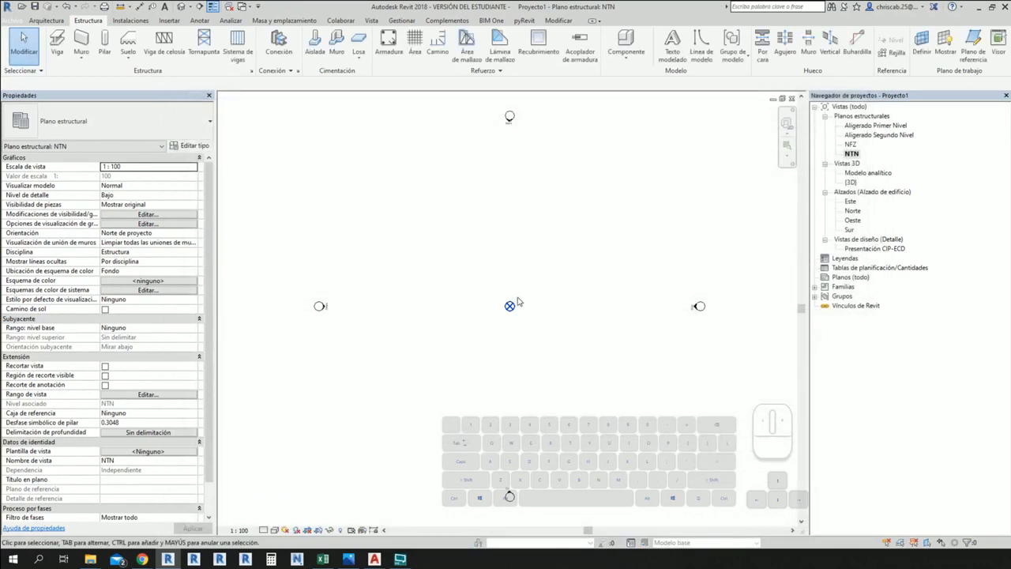
{"action": "key", "text": "ctrl+1"}
{"action": "left_click", "coordinate": [526, 309]}
{"action": "mouse_move", "coordinate": [450, 269]}
{"action": "left_mouse_down", "text": "ctrl"}
{"action": "mouse_move", "coordinate": [536, 347]}
{"action": "mouse_move", "coordinate": [600, 466]}
{"action": "left_mouse_up", "text": "ctrl"}
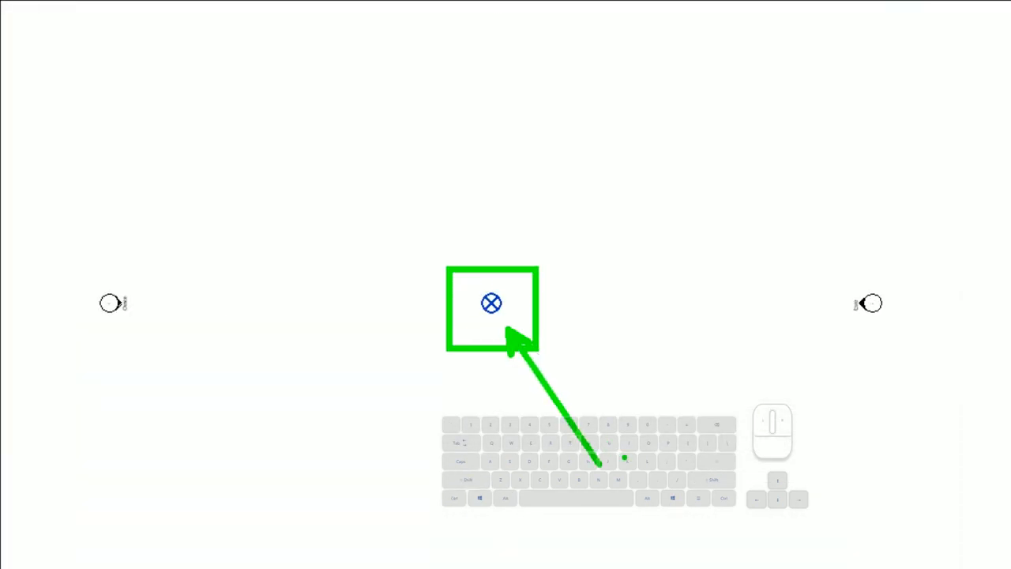
{"action": "type", "text": "t"}
{"action": "type", "text": "=,0"}
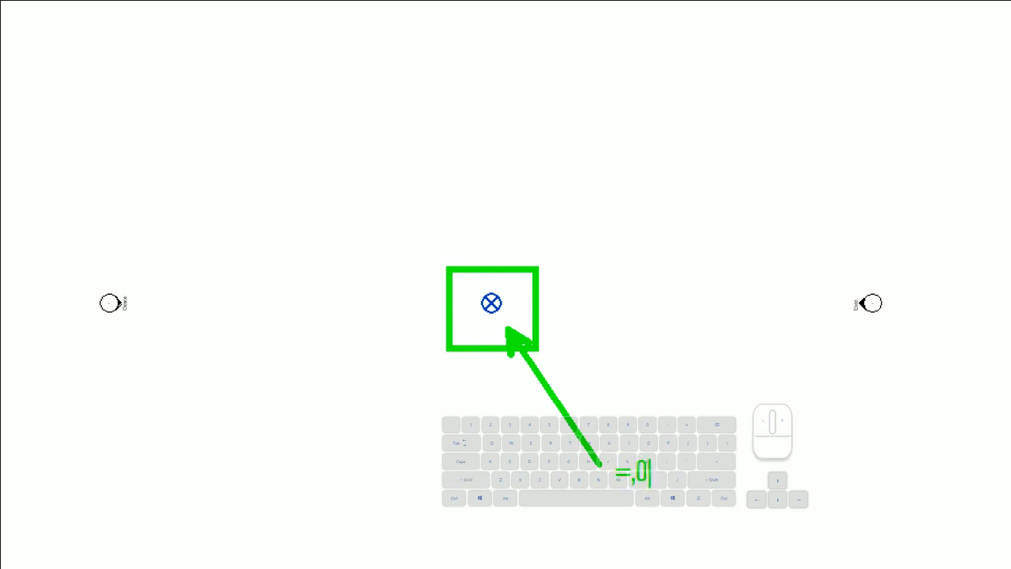
{"action": "type", "text": ",0"}
{"action": "key", "text": "BackSpace"}
{"action": "key", "text": "BackSpace"}
{"action": "key", "text": "BackSpace"}
{"action": "key", "text": "BackSpace"}
{"action": "key", "text": "BackSpace"}
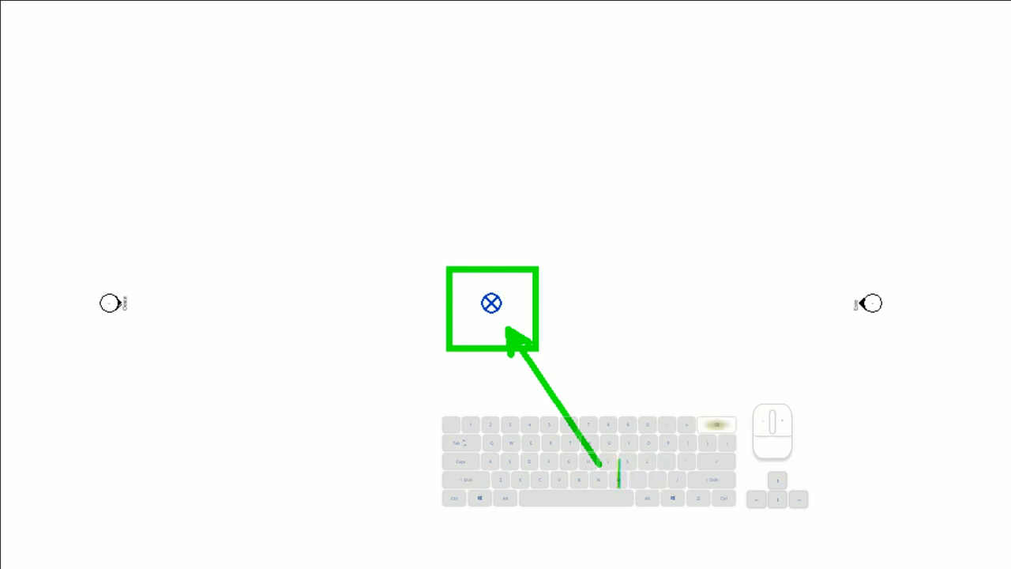
{"action": "type", "text": "0,0,0"}
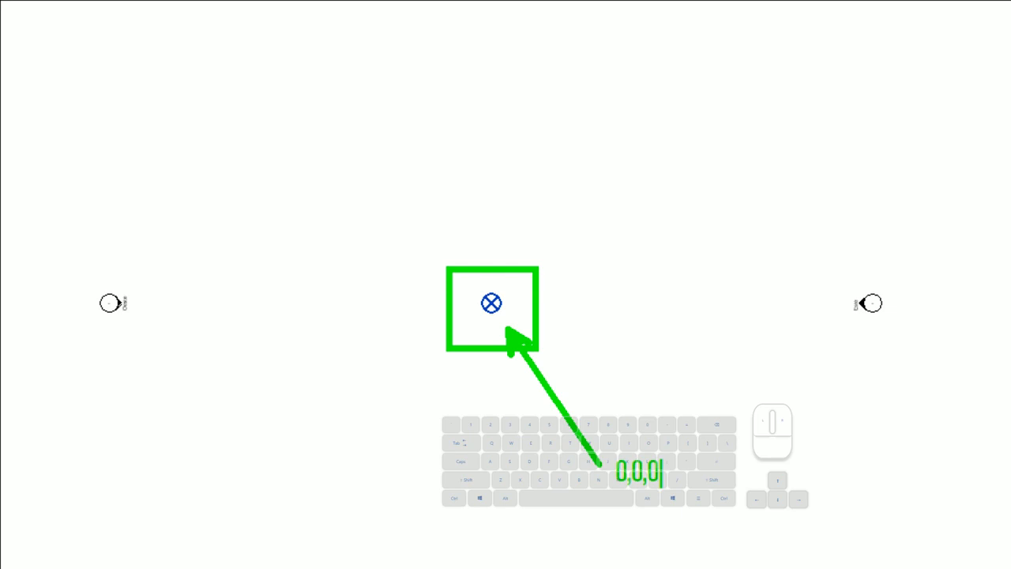
{"action": "key", "text": "Escape"}
{"action": "key", "text": "Escape"}
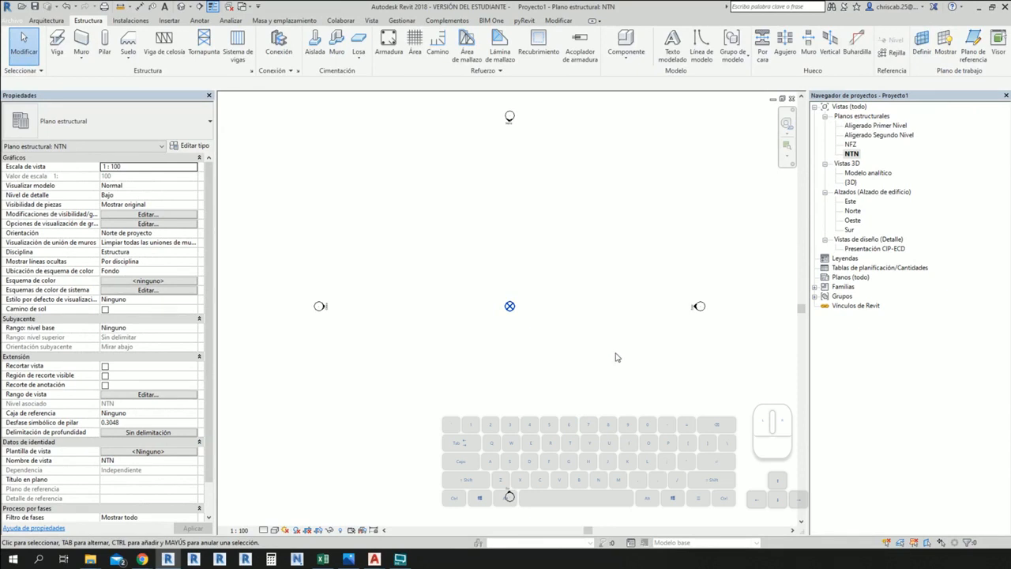
- Switch to AutoCAD and examine where the foundation plan in the ES-CIMEN-01 drawing sits relative to the origin
{"action": "middle_click_drag", "start_coordinate": [611, 355], "coordinate": [558, 408]}
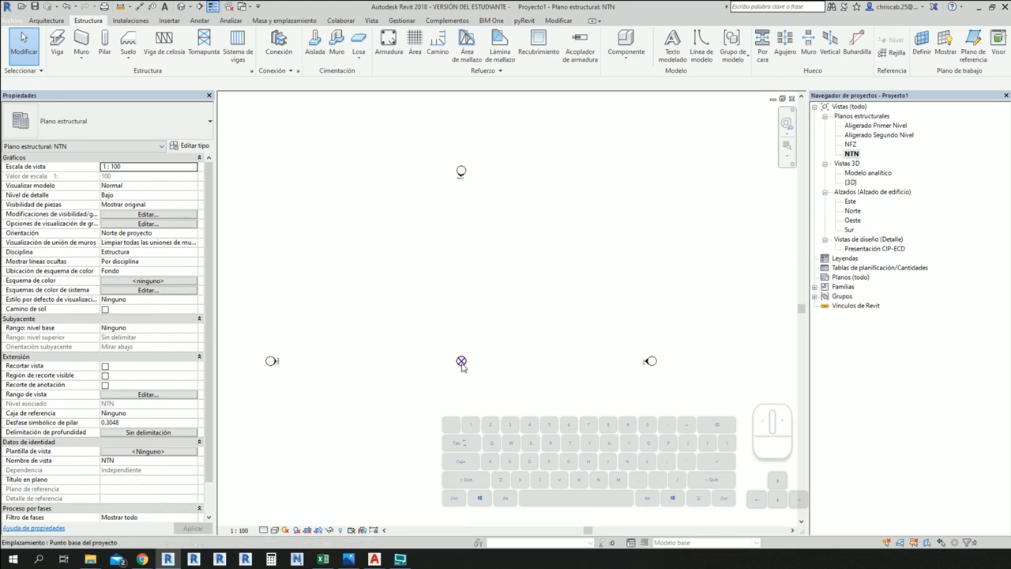
{"action": "key", "text": "alt"}
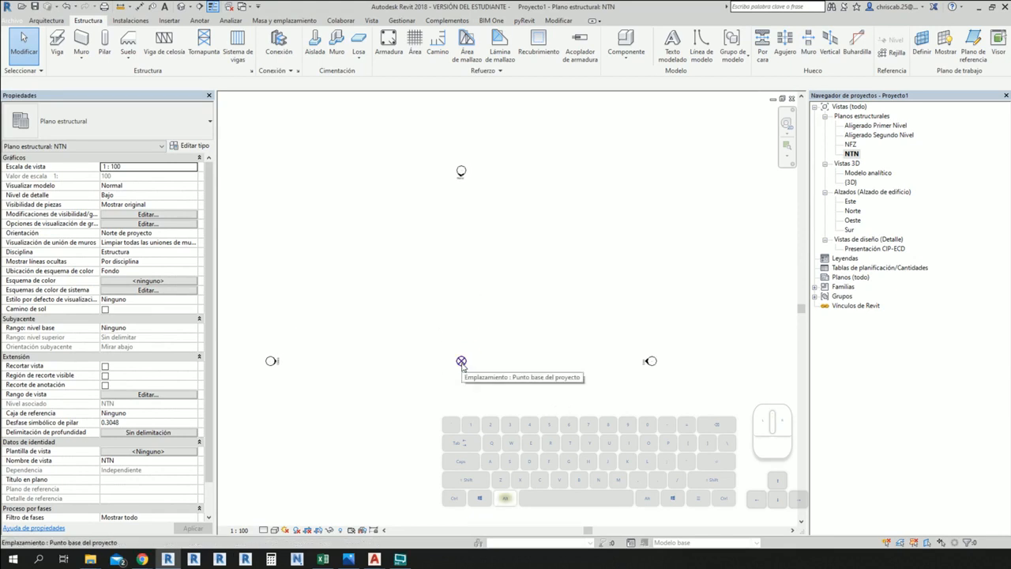
{"action": "key", "text": "alt+Tab"}
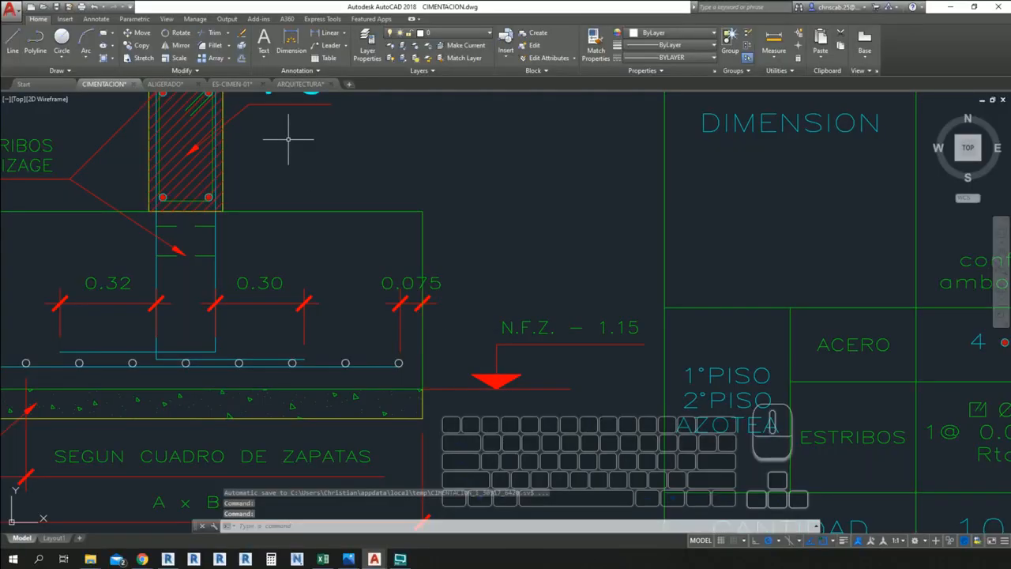
{"action": "left_click", "coordinate": [235, 85]}
{"action": "scroll", "coordinate": [515, 325], "scroll_direction": "down", "scroll_amount": 3}
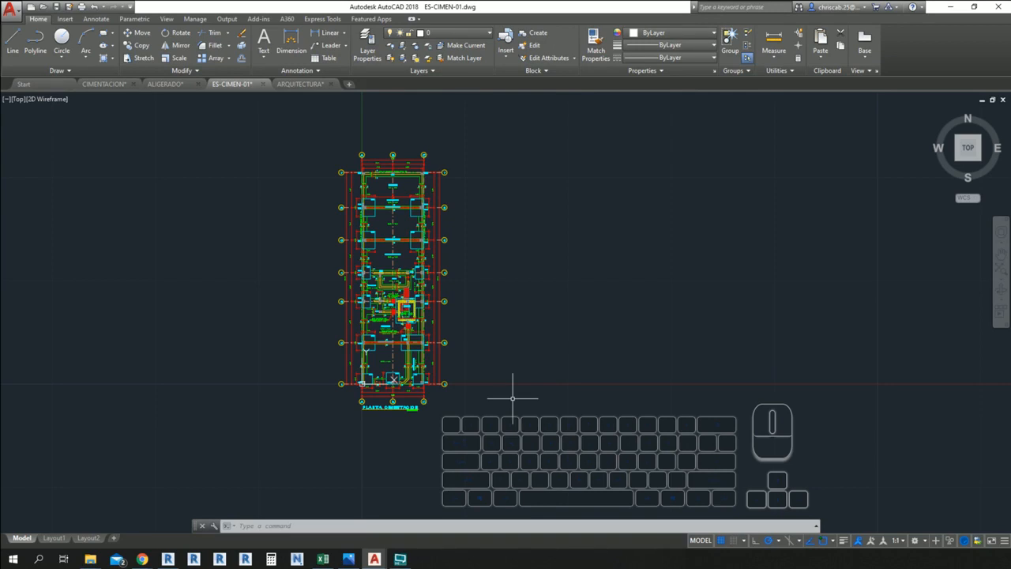
{"action": "key", "text": "Escape"}
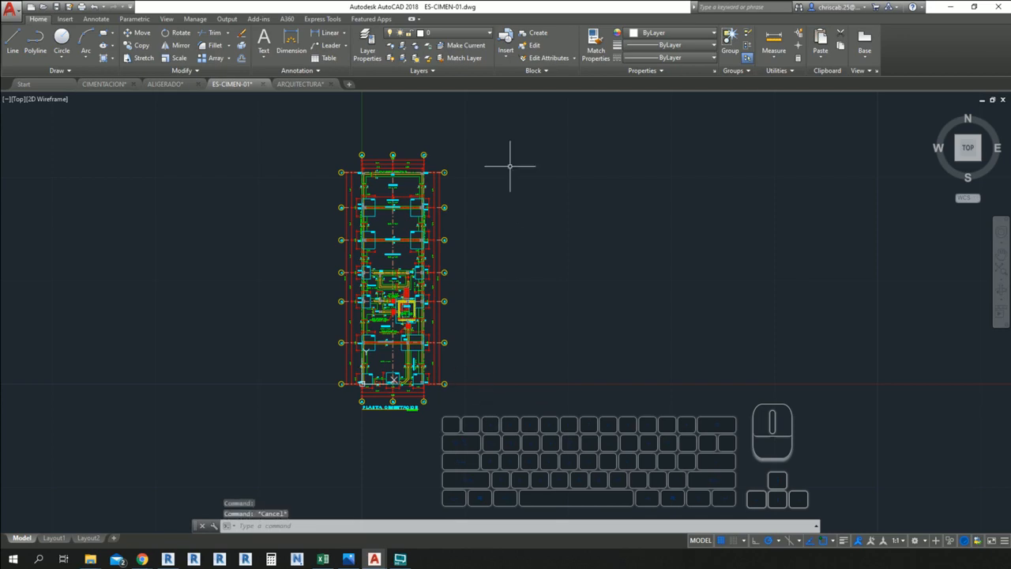
- Examine the full sheet of plans and details in the CIMENTACION drawing, and return to the isolated foundation plan in ES-CIMEN-01
{"action": "left_click", "coordinate": [108, 84]}
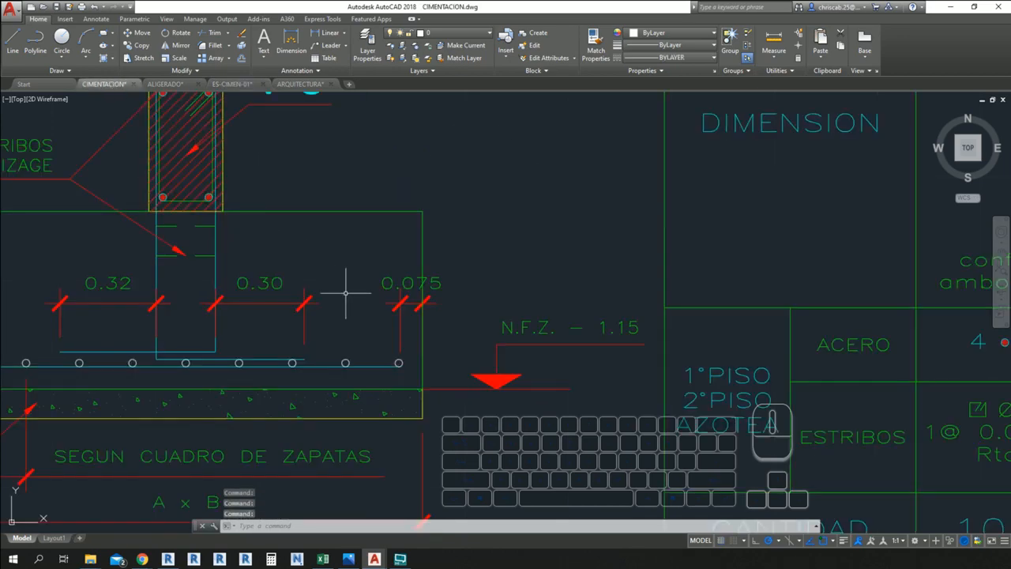
{"action": "scroll", "coordinate": [345, 300], "scroll_direction": "down", "scroll_amount": 7}
{"action": "scroll", "coordinate": [273, 158], "scroll_direction": "up", "scroll_amount": 5}
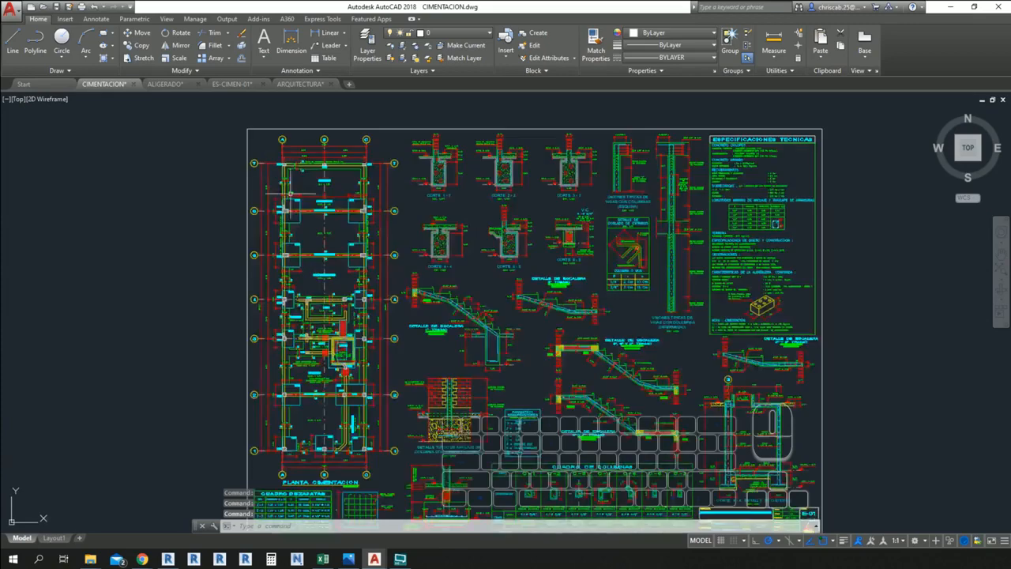
{"action": "middle_click_drag", "start_coordinate": [388, 482], "coordinate": [411, 439]}
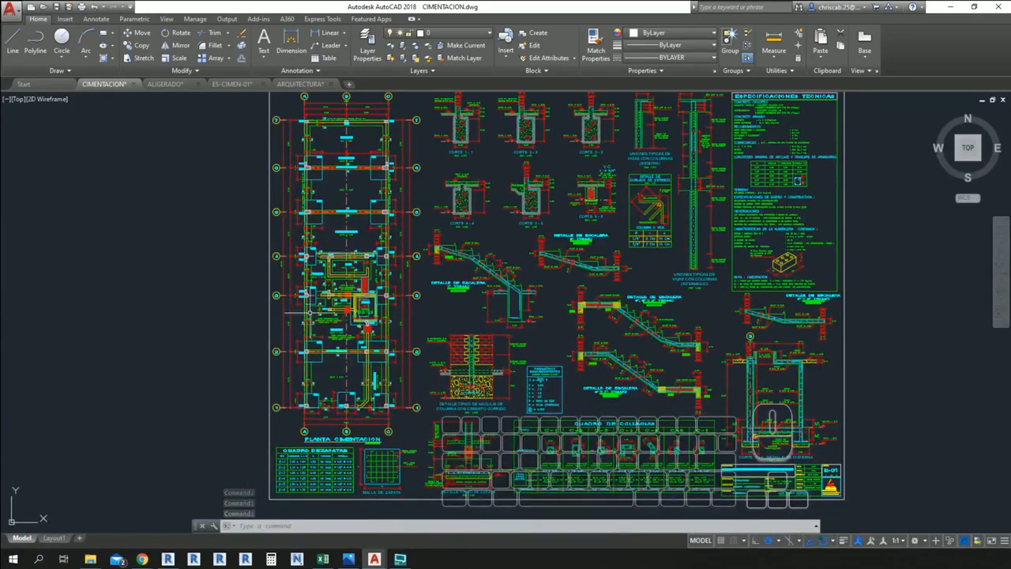
{"action": "middle_click_drag", "start_coordinate": [391, 320], "coordinate": [277, 368]}
{"action": "middle_click_drag", "start_coordinate": [537, 327], "coordinate": [378, 409]}
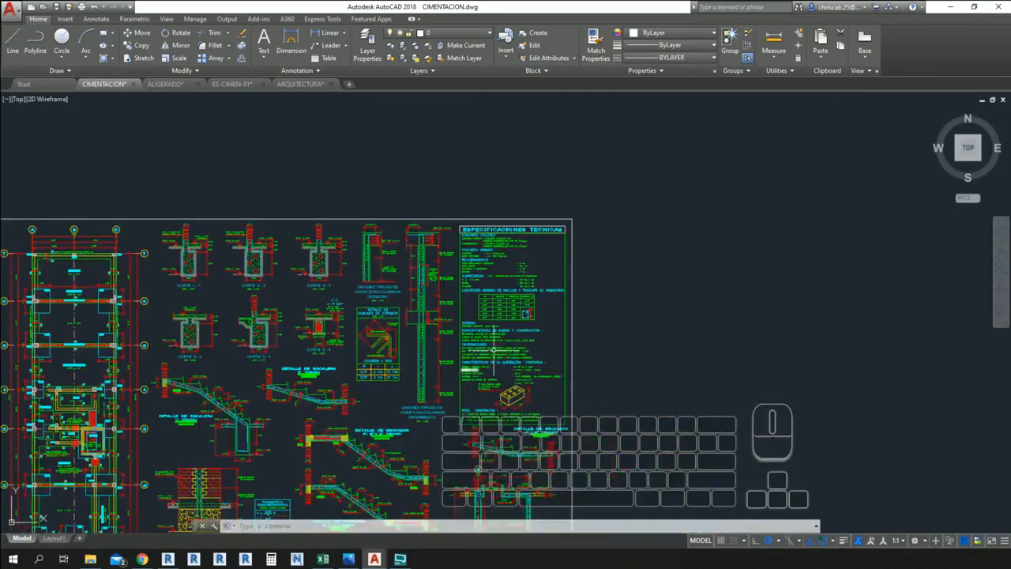
{"action": "scroll", "coordinate": [501, 298], "scroll_direction": "up", "scroll_amount": 5}
{"action": "scroll", "coordinate": [519, 318], "scroll_direction": "down", "scroll_amount": 7}
{"action": "middle_click_drag", "start_coordinate": [526, 436], "coordinate": [546, 398]}
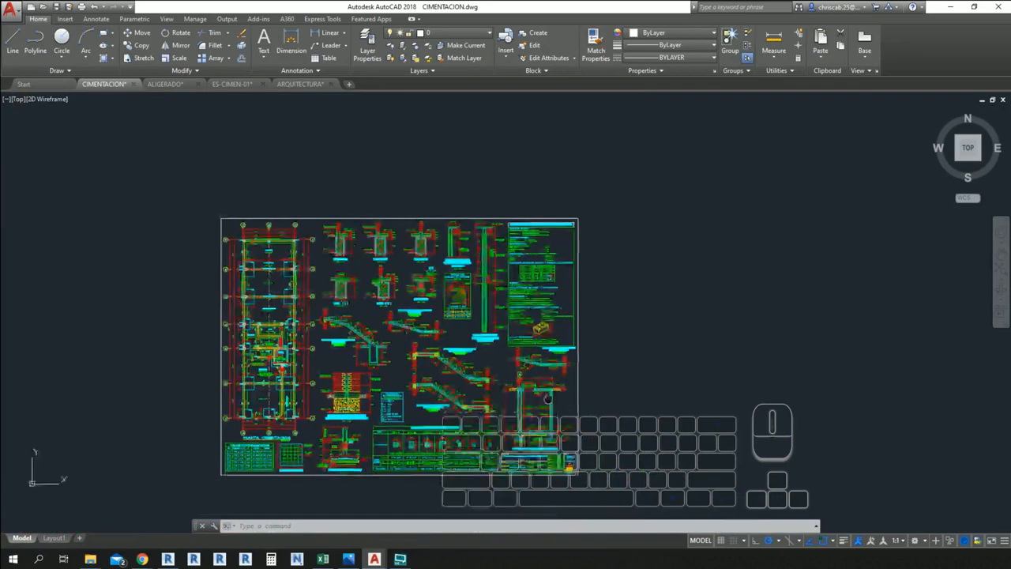
{"action": "middle_click_drag", "start_coordinate": [549, 398], "coordinate": [622, 350]}
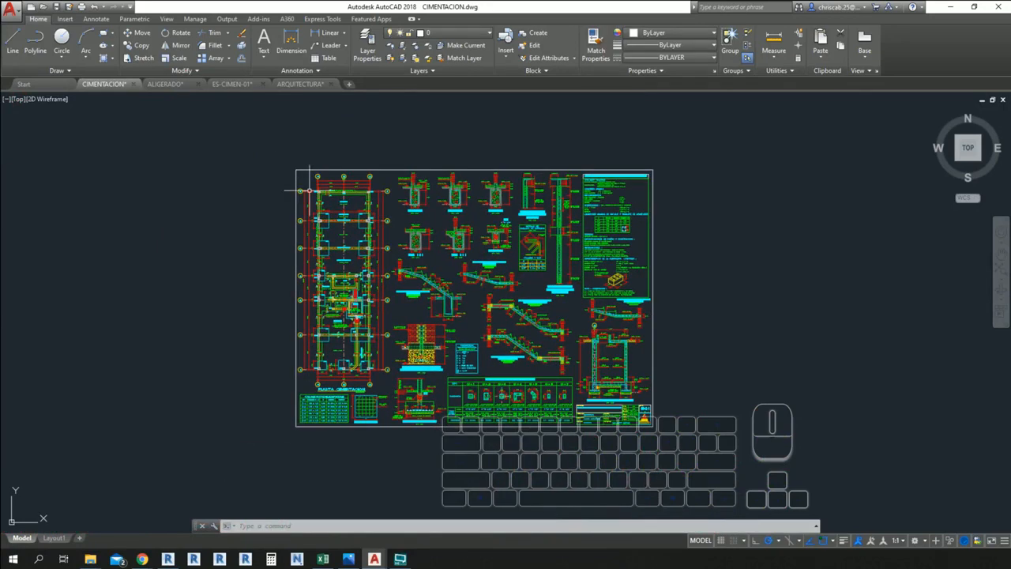
{"action": "left_click", "coordinate": [233, 85]}
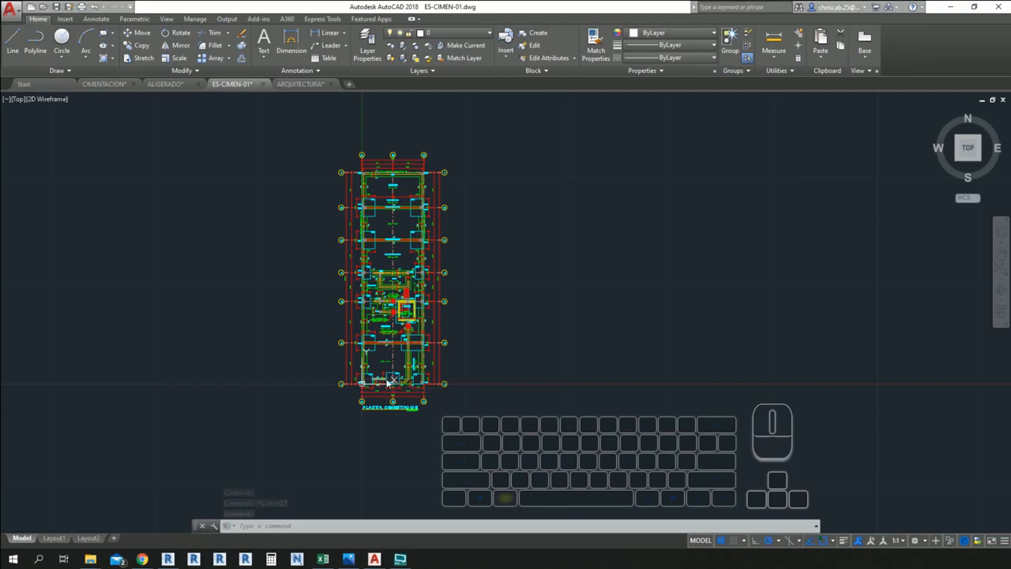
- Switch back to Revit, open the NFZ structural plan and bring up the commands for linking and importing CAD files
{"action": "key", "text": "alt+Tab"}
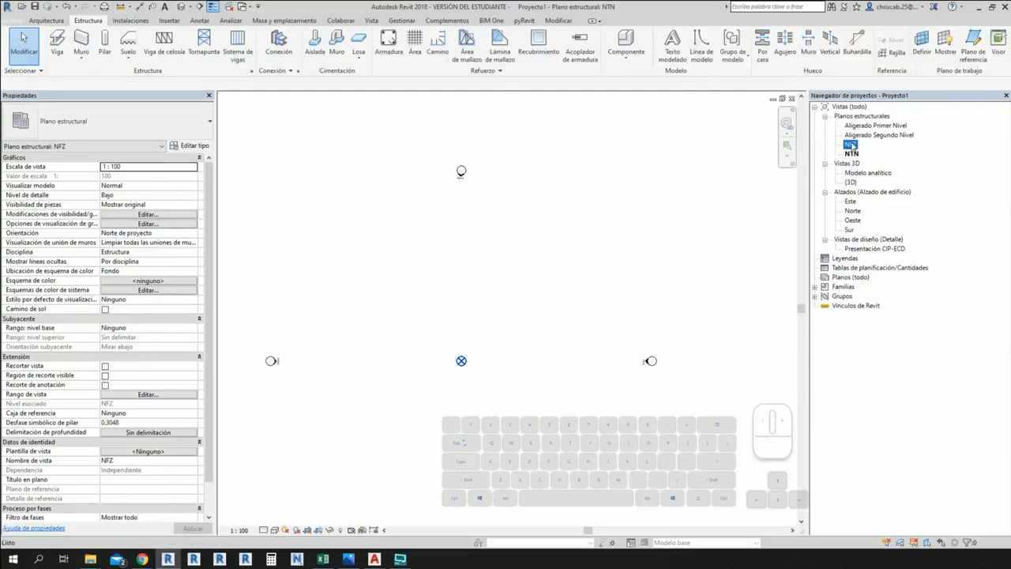
{"action": "double_click", "coordinate": [850, 144]}
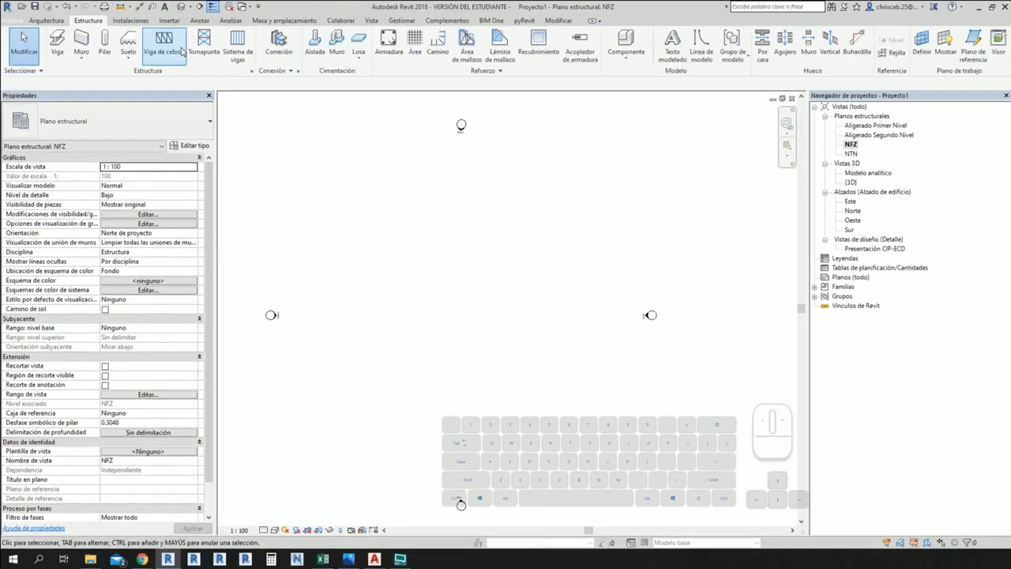
{"action": "left_click", "coordinate": [169, 20]}
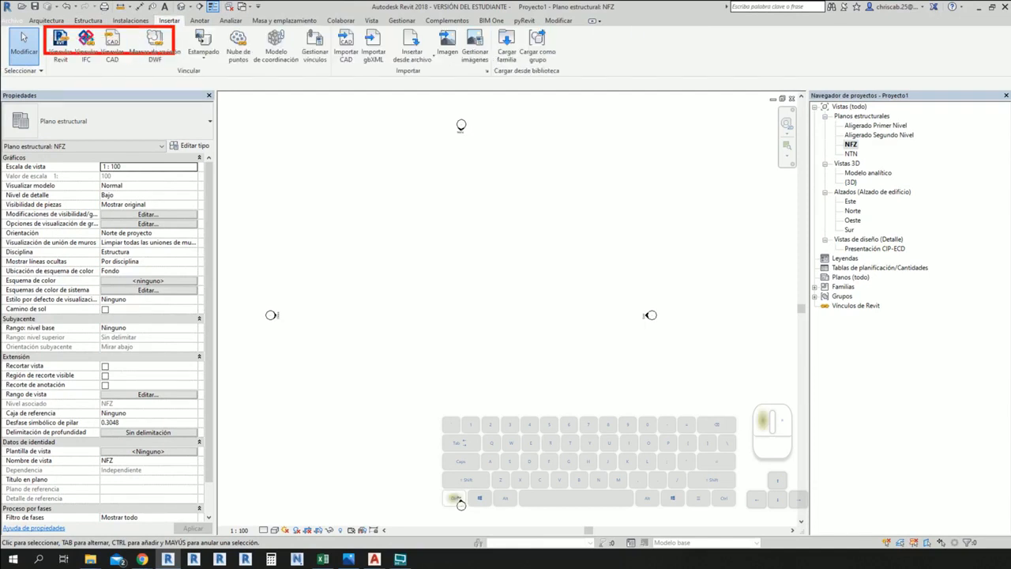
{"action": "key", "text": "Escape"}
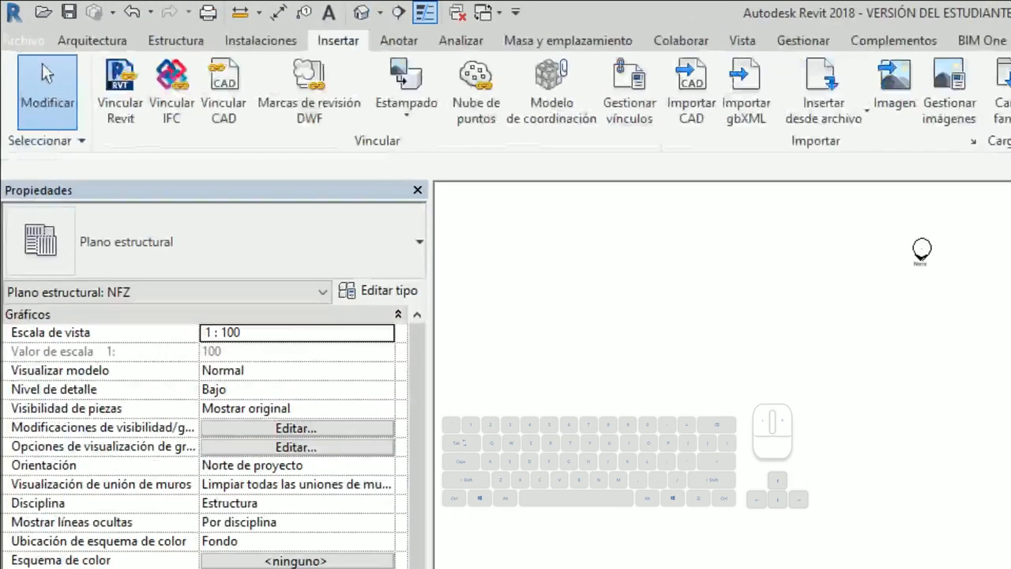
{"action": "left_click", "coordinate": [108, 49]}
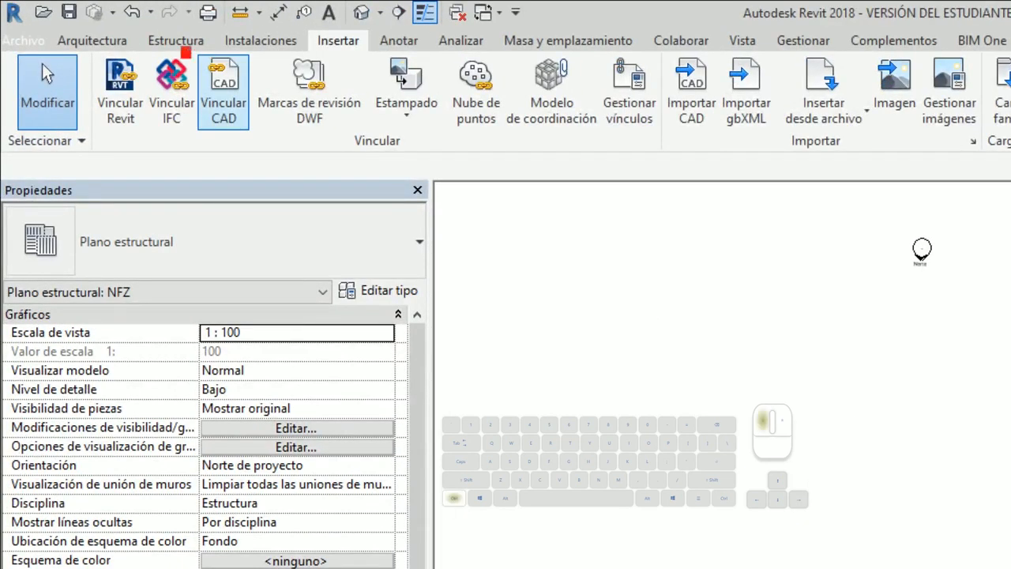
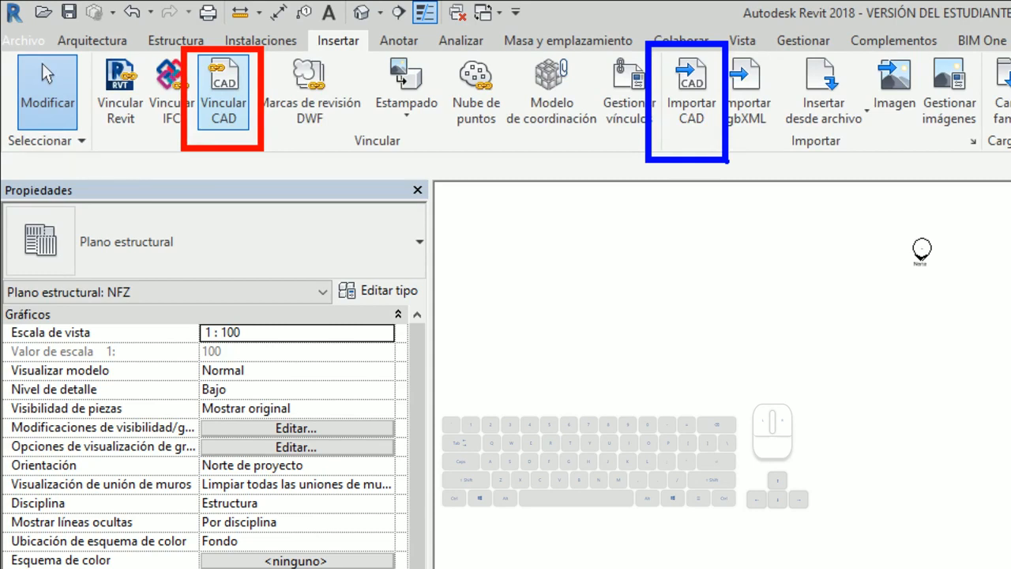
{"action": "key", "text": "r"}
{"action": "left_click_drag", "start_coordinate": [238, 161], "coordinate": [285, 308], "text": "ctrl+shift"}
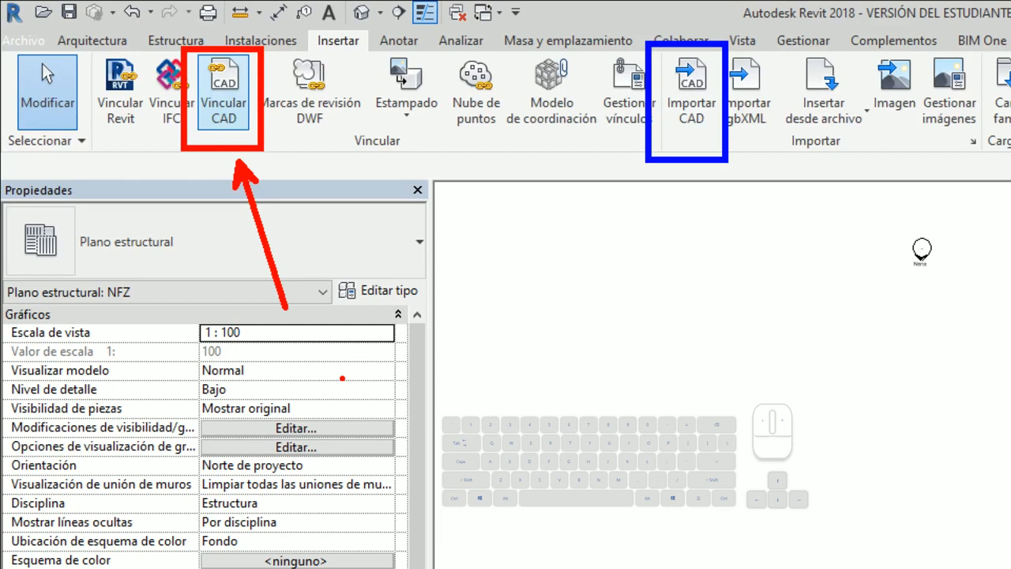
{"action": "key", "text": "g"}
{"action": "mouse_move", "coordinate": [288, 151]}
{"action": "left_mouse_down"}
{"action": "mouse_move", "coordinate": [294, 183]}
{"action": "mouse_move", "coordinate": [319, 139]}
{"action": "left_mouse_up"}
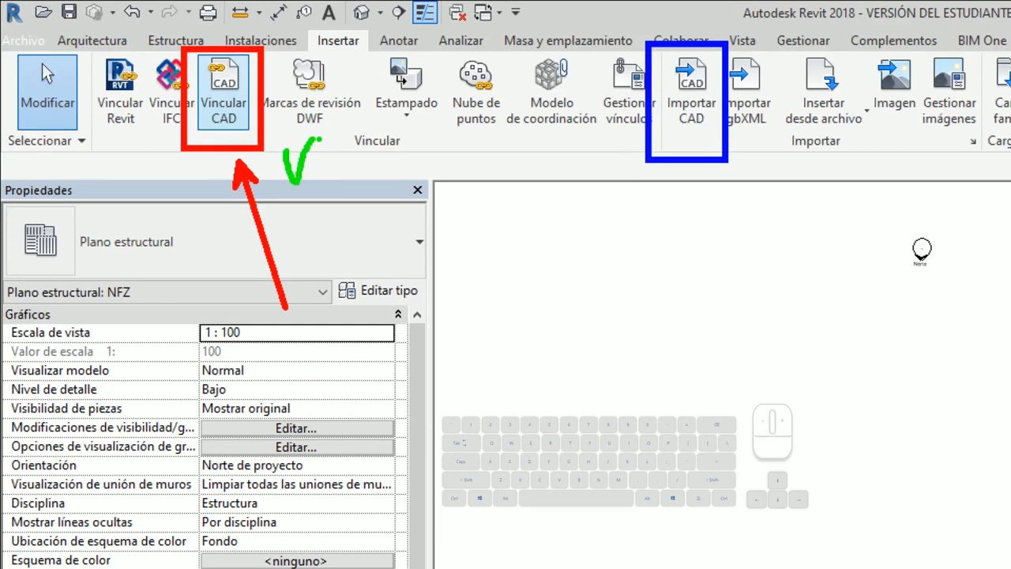
{"action": "key", "text": "Escape"}
- Link ES-CIMEN-01.dwg from the 02. Recortes folder into the NFZ plan, with auto-detected units and origin-to-origin positioning
{"action": "left_click", "coordinate": [229, 102]}
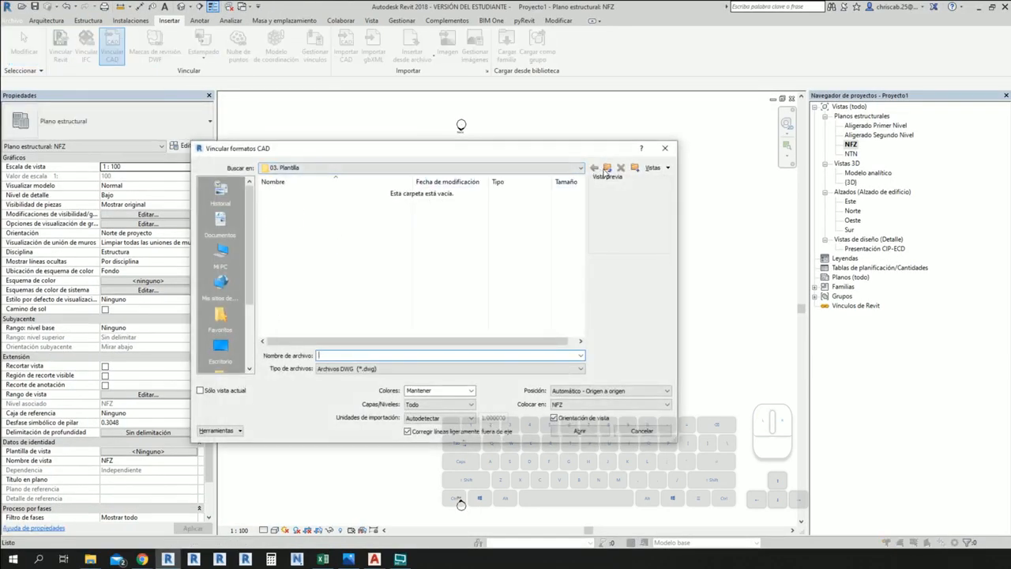
{"action": "left_click", "coordinate": [607, 167]}
{"action": "double_click", "coordinate": [315, 213]}
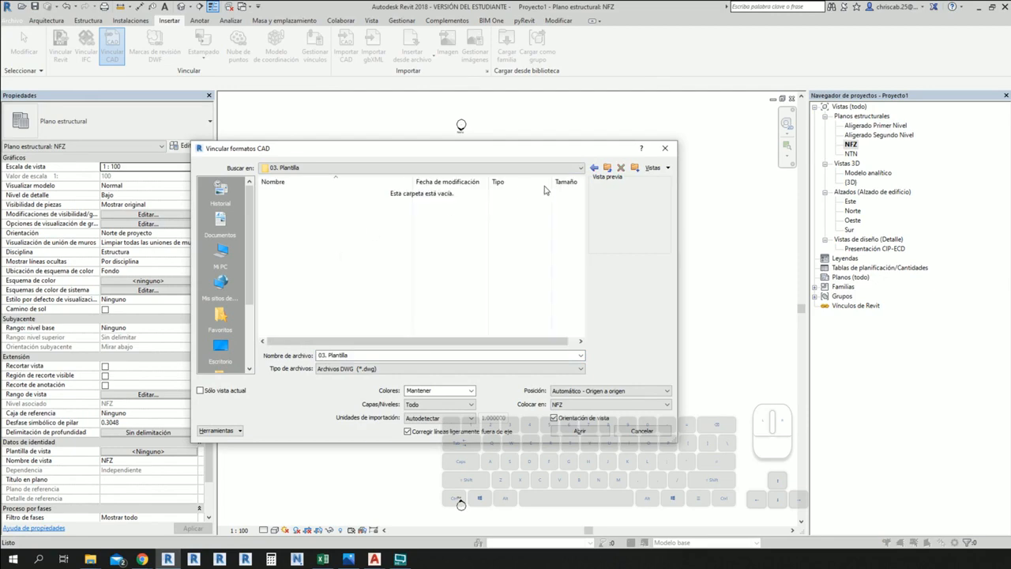
{"action": "left_click", "coordinate": [607, 168]}
{"action": "left_click", "coordinate": [297, 204]}
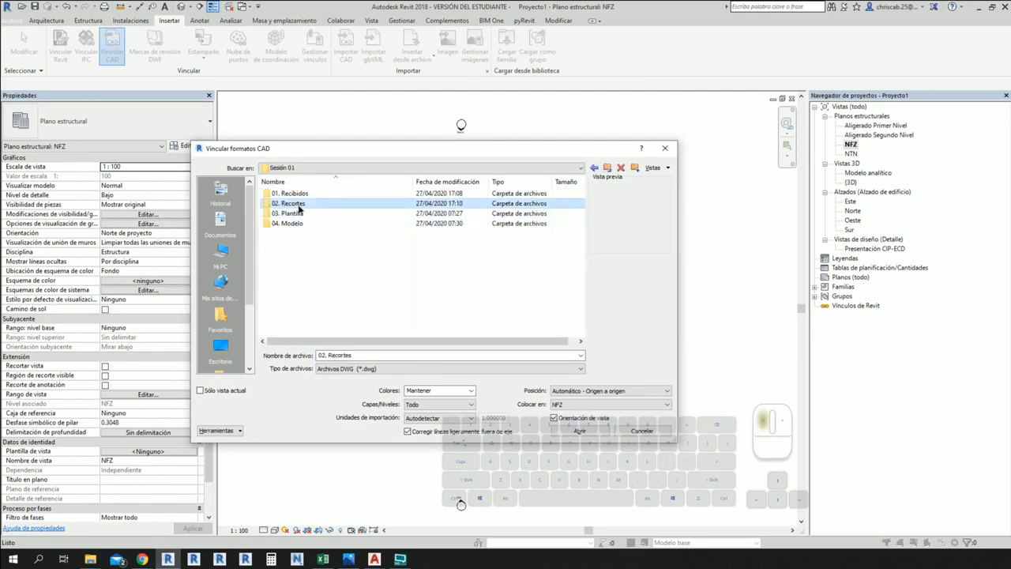
{"action": "double_click", "coordinate": [296, 205]}
{"action": "left_click", "coordinate": [297, 204]}
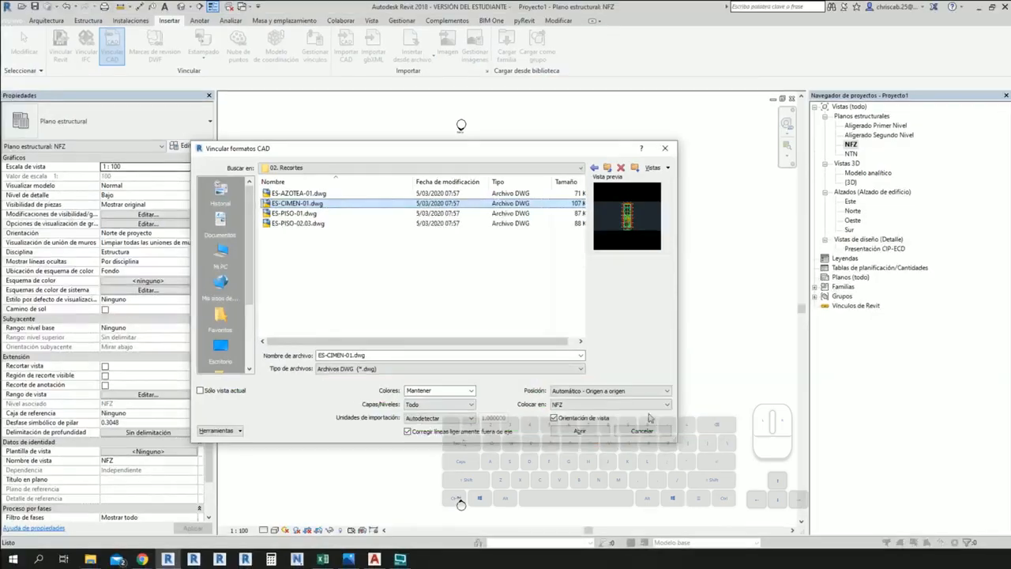
{"action": "left_click_drag", "start_coordinate": [499, 155], "coordinate": [466, 150]}
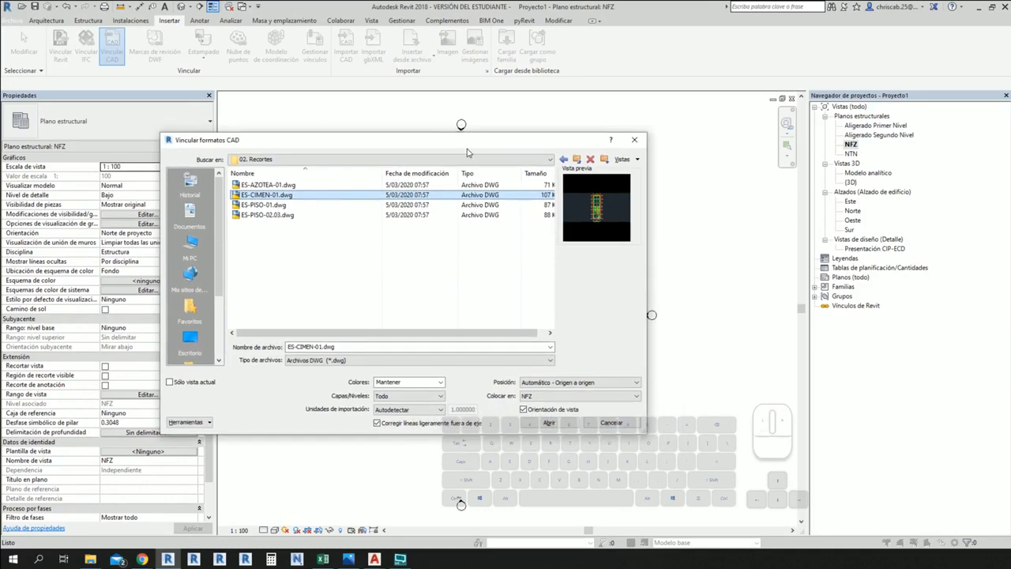
{"action": "left_click", "coordinate": [550, 424]}
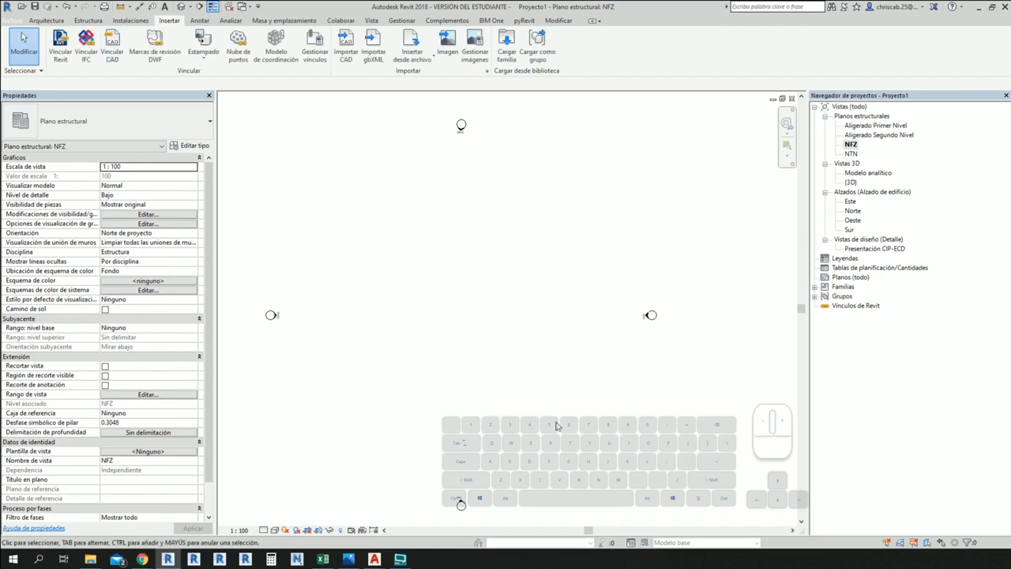
- Check the imported categories in the NFZ plan's visibility/graphics overrides for the linked drawing
{"action": "scroll", "coordinate": [556, 426], "scroll_direction": "down", "scroll_amount": 1}
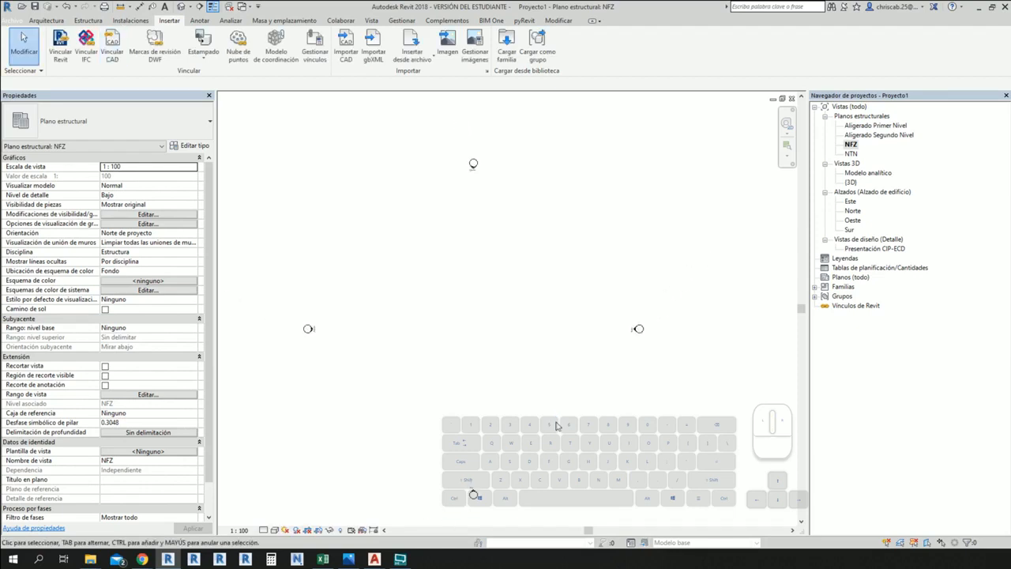
{"action": "key", "text": "v"}
{"action": "key", "text": "g"}
{"action": "left_click", "coordinate": [432, 111]}
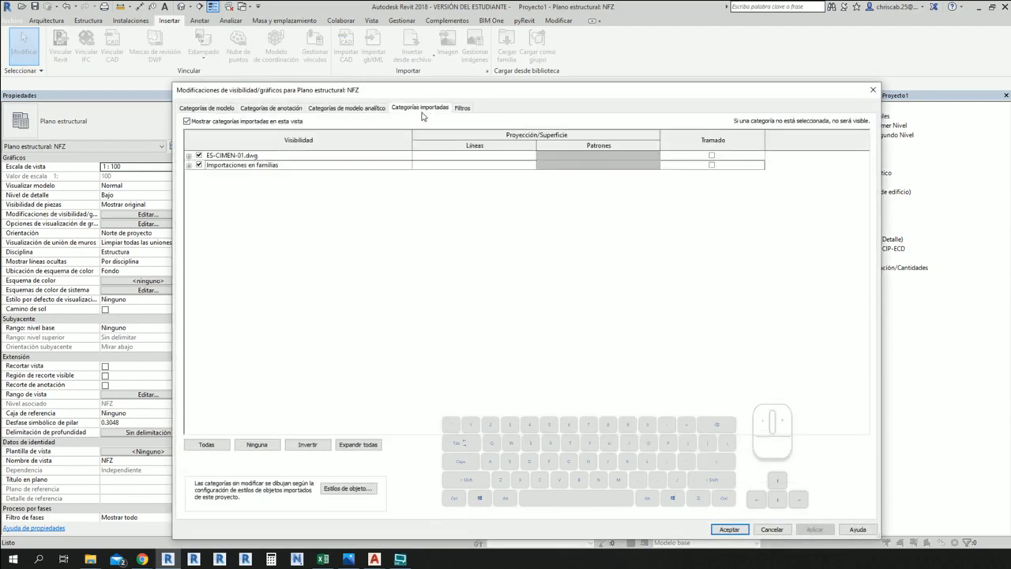
{"action": "key", "text": "Escape"}
- Open the default 3D view and examine the linked foundation drawing there
{"action": "left_click", "coordinate": [182, 6]}
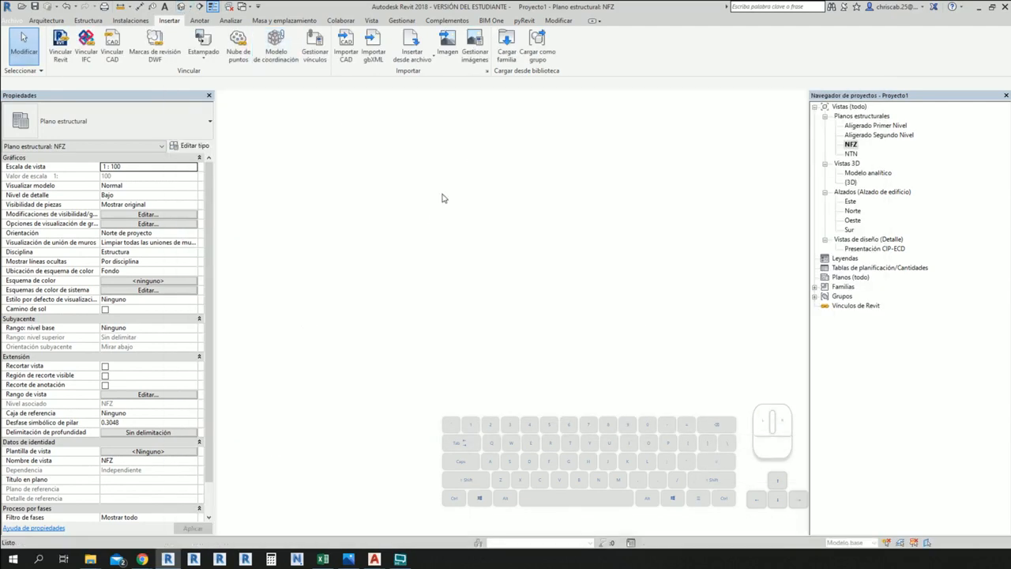
{"action": "scroll", "coordinate": [576, 414], "scroll_direction": "down", "scroll_amount": 1}
{"action": "middle_click_drag", "start_coordinate": [575, 418], "coordinate": [534, 422]}
{"action": "scroll", "coordinate": [573, 380], "scroll_direction": "down", "scroll_amount": 4}
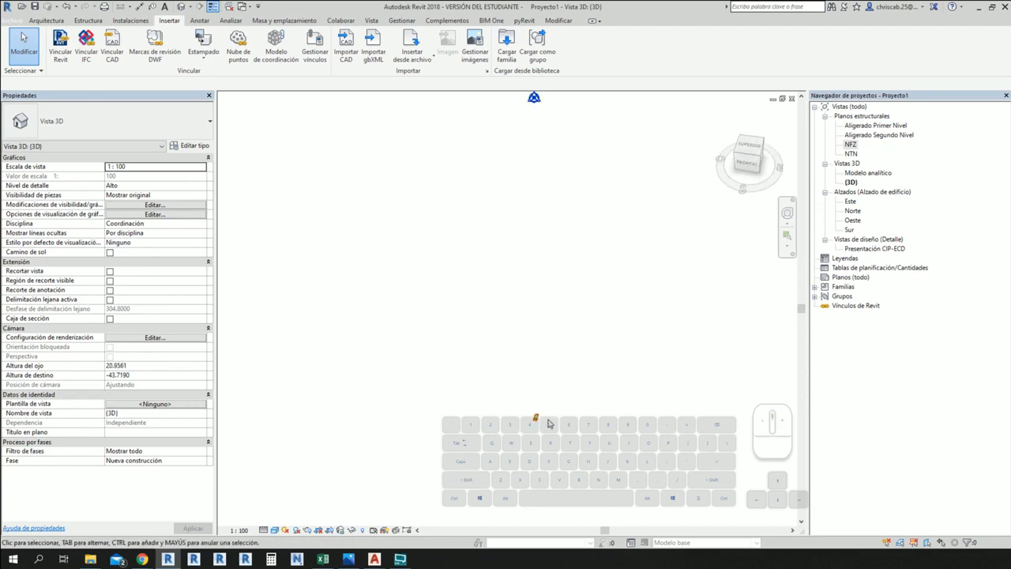
{"action": "scroll", "coordinate": [535, 422], "scroll_direction": "up", "scroll_amount": 5}
{"action": "scroll", "coordinate": [534, 422], "scroll_direction": "up", "scroll_amount": 6}
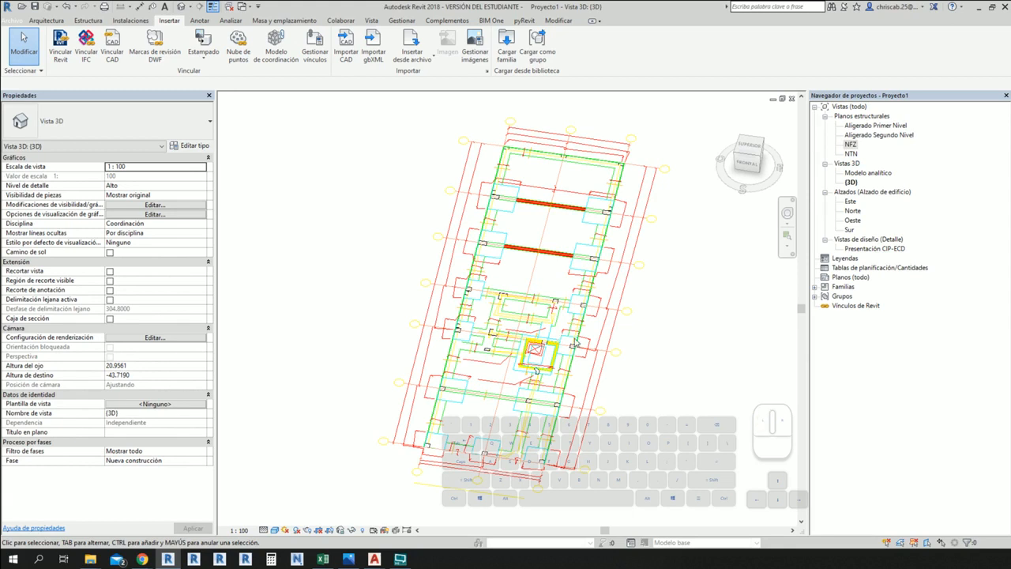
{"action": "scroll", "coordinate": [577, 341], "scroll_direction": "down", "scroll_amount": 8}
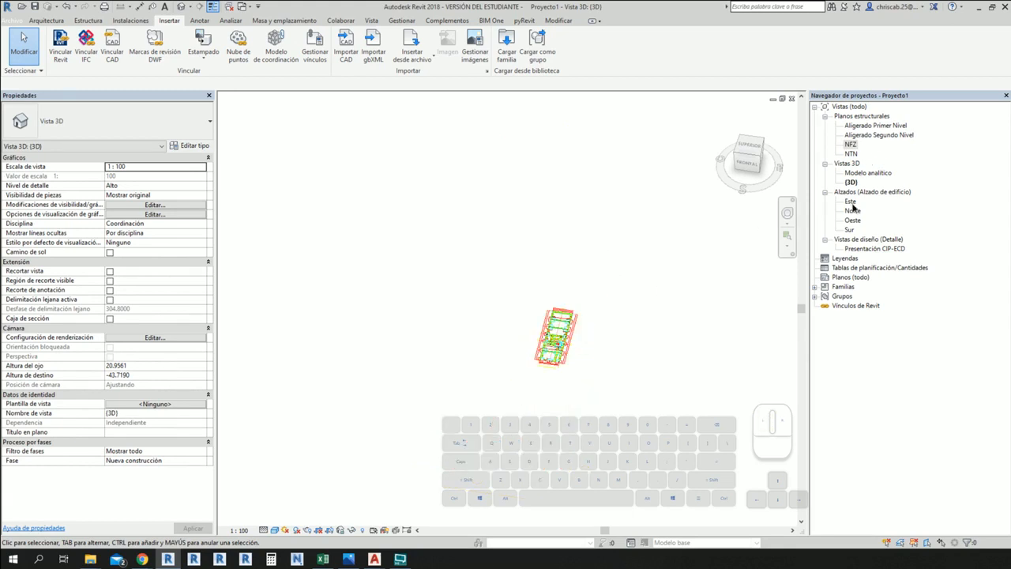
- Inspect the level lines in the Este elevation and return to the NFZ structural plan
{"action": "double_click", "coordinate": [850, 202]}
{"action": "scroll", "coordinate": [675, 401], "scroll_direction": "up", "scroll_amount": 2}
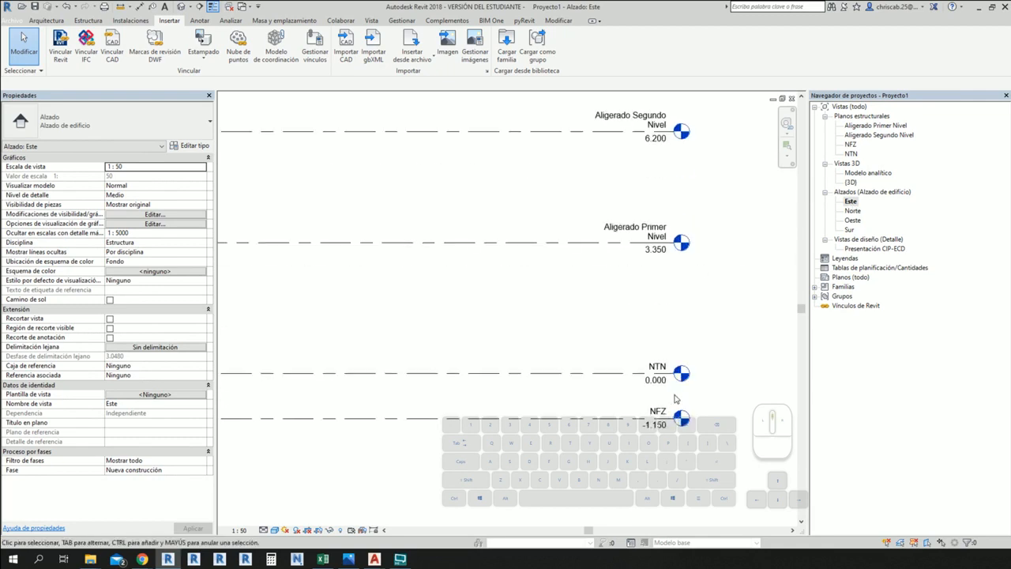
{"action": "scroll", "coordinate": [675, 401], "scroll_direction": "down", "scroll_amount": 2}
{"action": "scroll", "coordinate": [675, 401], "scroll_direction": "down", "scroll_amount": 4}
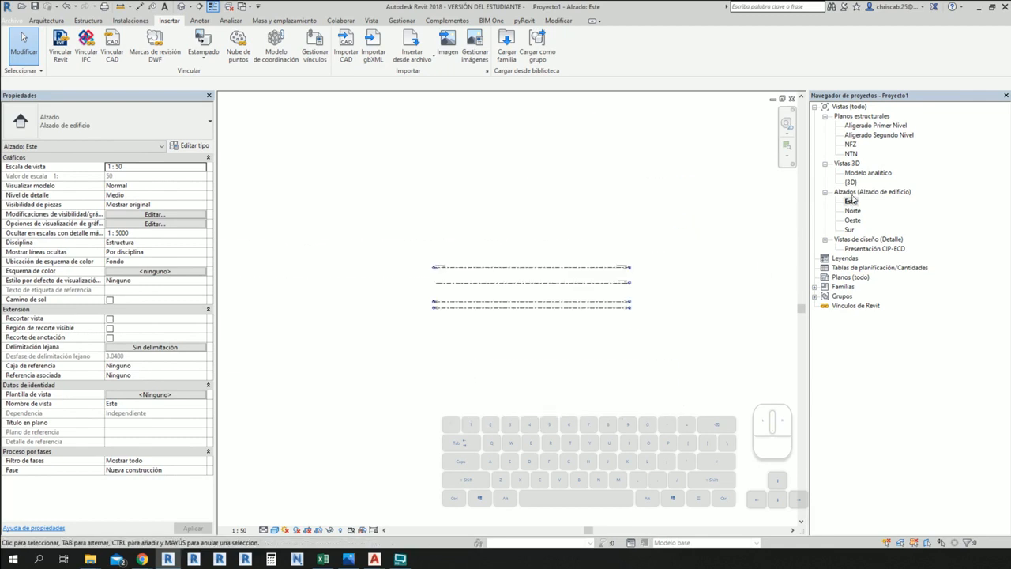
{"action": "double_click", "coordinate": [850, 145]}
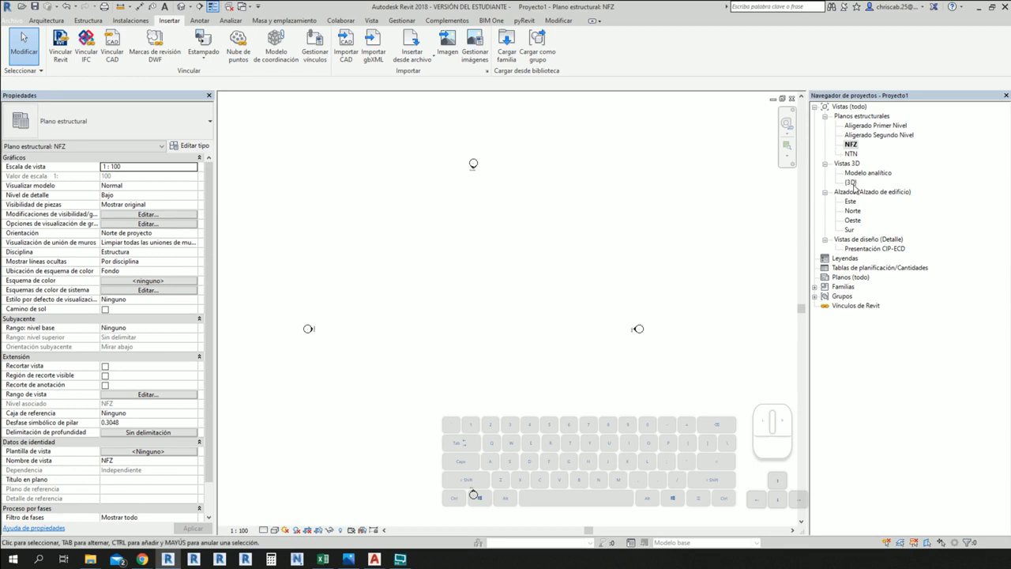
- Enable the selection of links and delete the linked ES-CIMEN-01.dwg drawing from the 3D view
{"action": "left_click", "coordinate": [181, 6]}
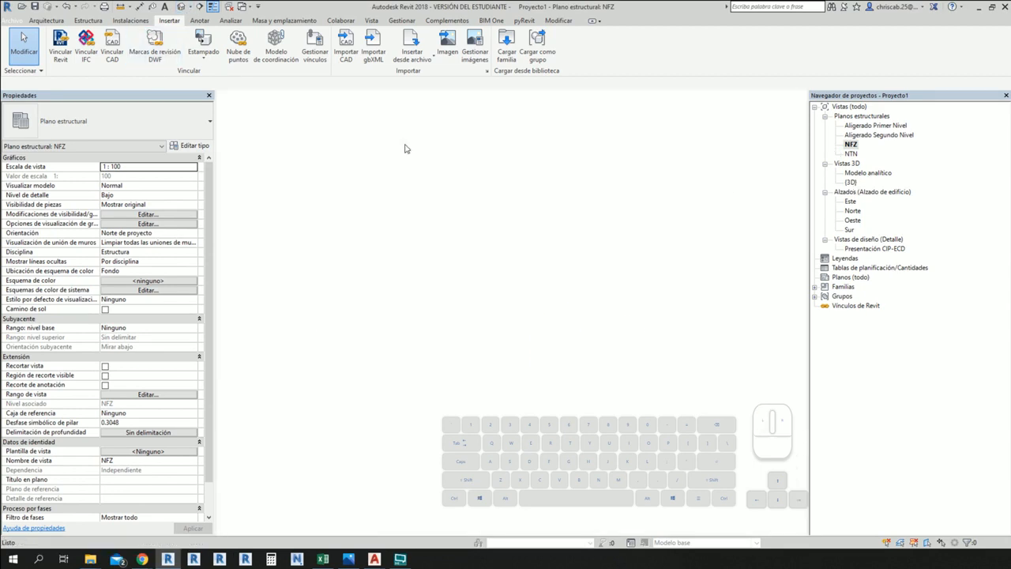
{"action": "left_click", "coordinate": [893, 543]}
{"action": "left_click", "coordinate": [569, 335]}
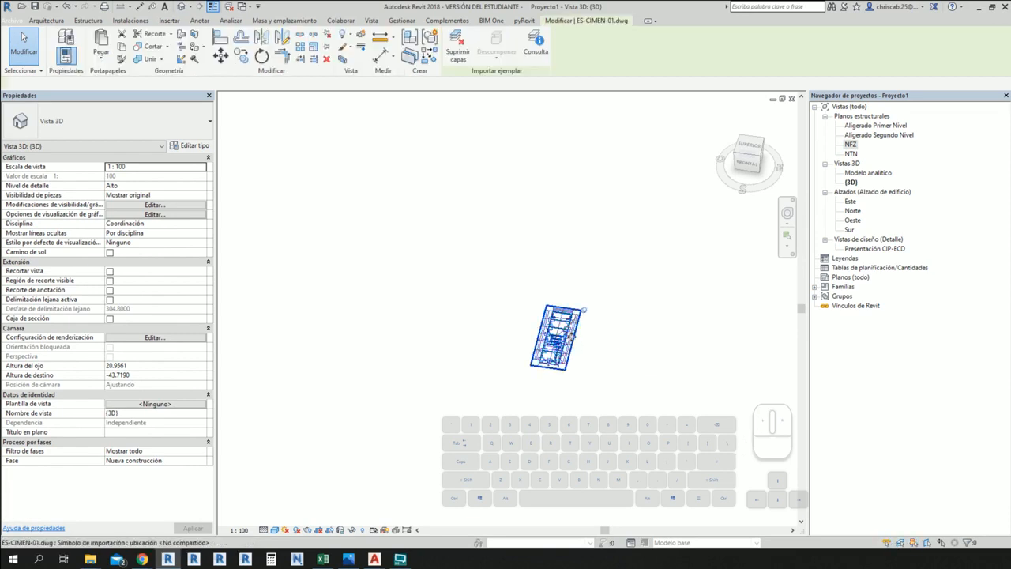
{"action": "key", "text": "Delete"}
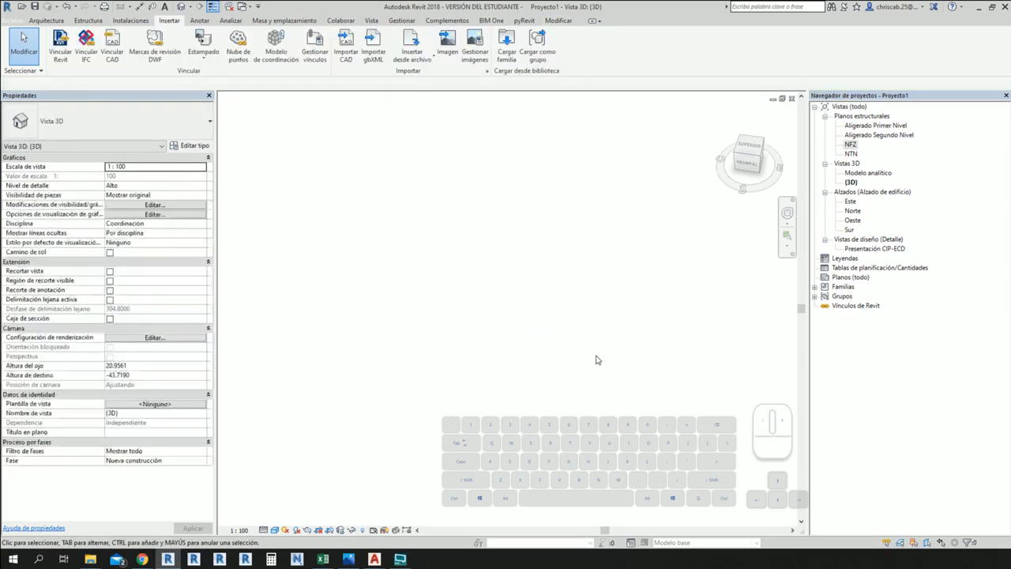
- Link ES-CIMEN-01.dwg into the NTN structural plan with the import units set to metro
{"action": "double_click", "coordinate": [858, 153]}
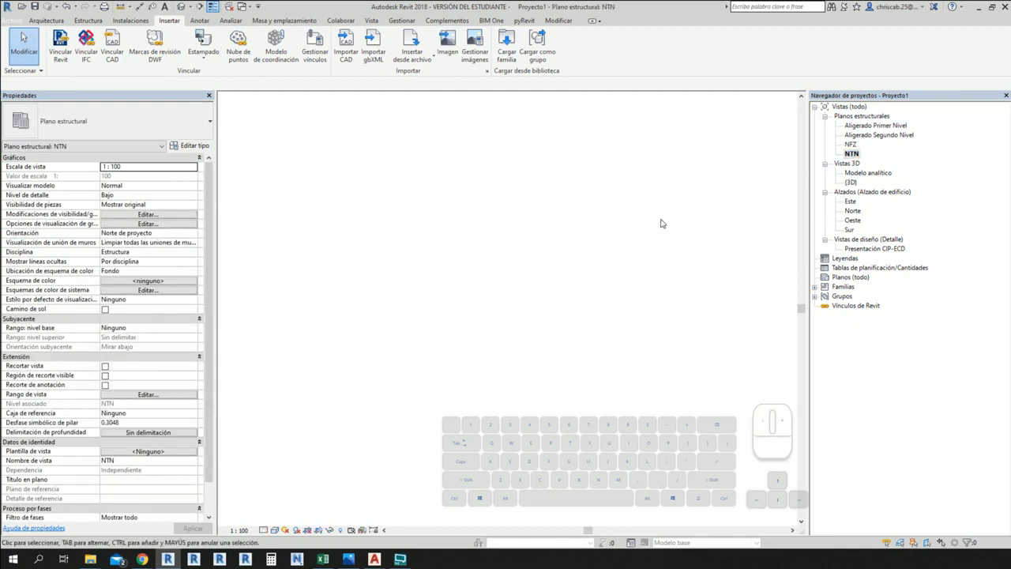
{"action": "left_click", "coordinate": [111, 49]}
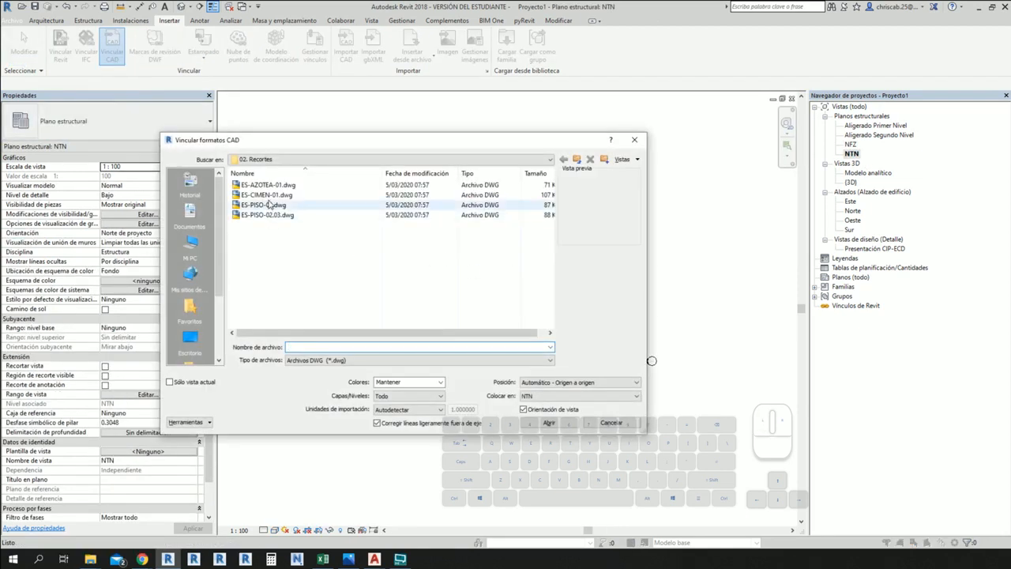
{"action": "left_click", "coordinate": [270, 195]}
{"action": "left_click", "coordinate": [436, 412]}
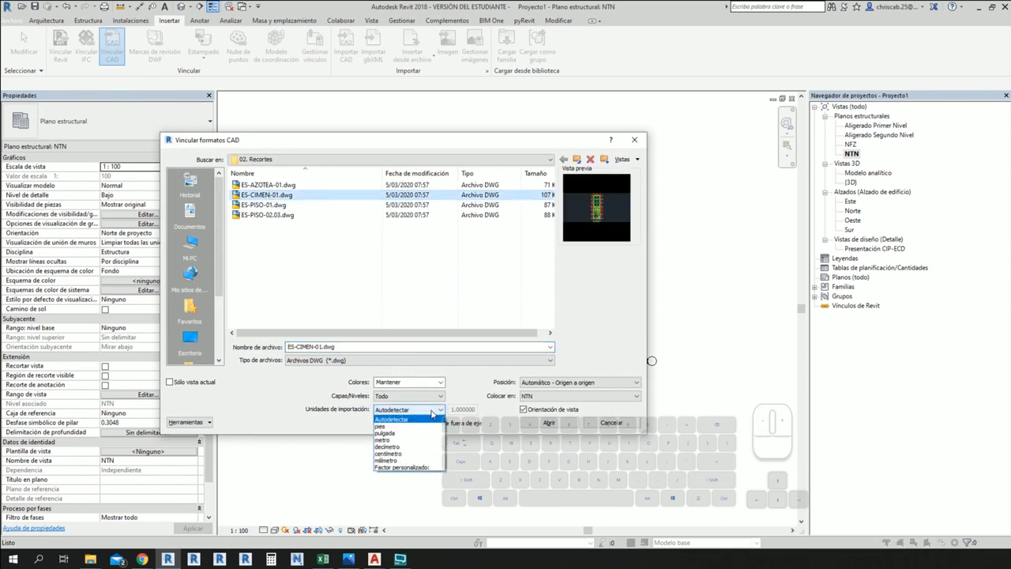
{"action": "left_click", "coordinate": [402, 440]}
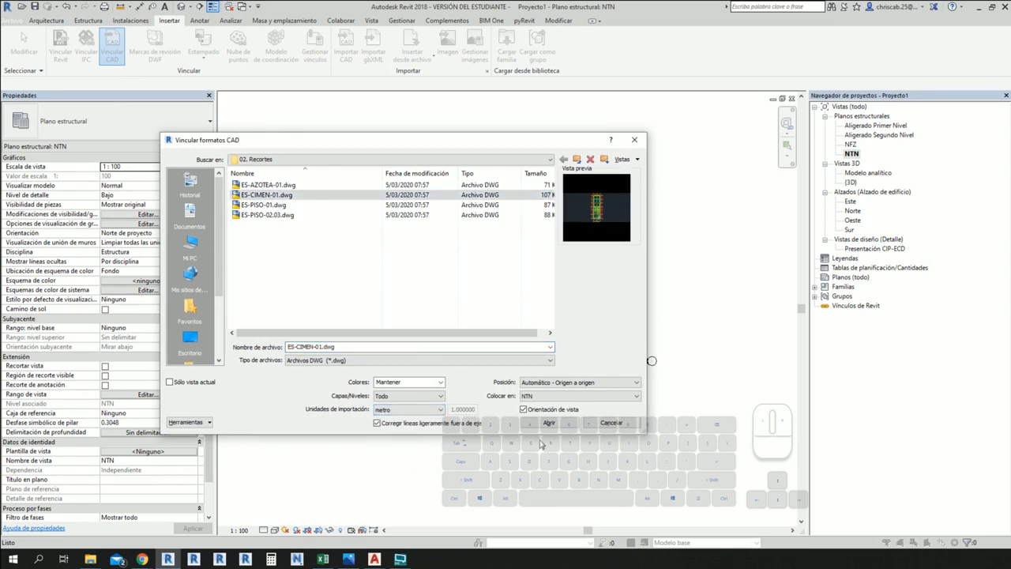
{"action": "left_click", "coordinate": [555, 427]}
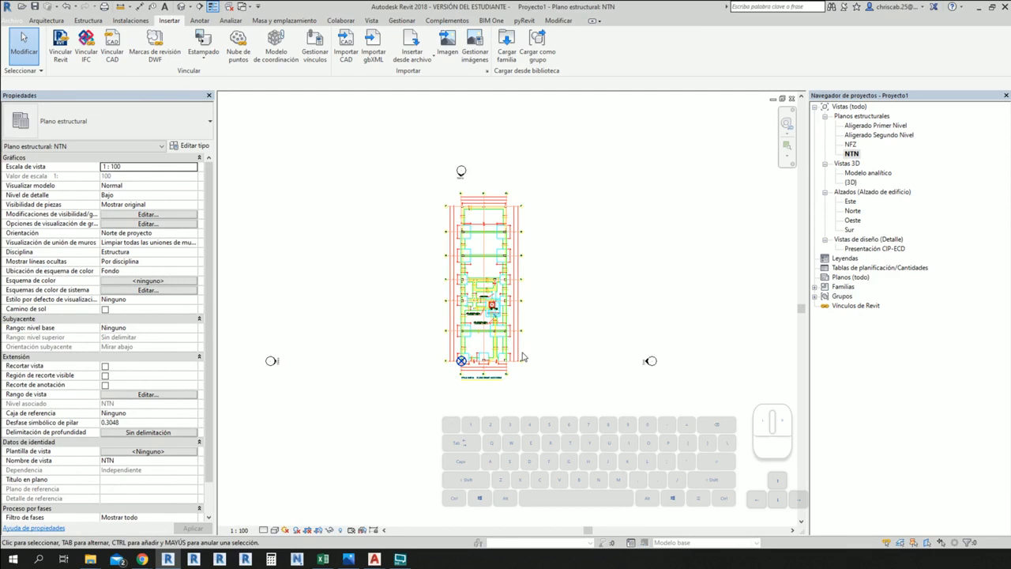
- Select the linked drawing in the NTN plan, clear the selection and select it again
{"action": "left_click", "coordinate": [526, 338]}
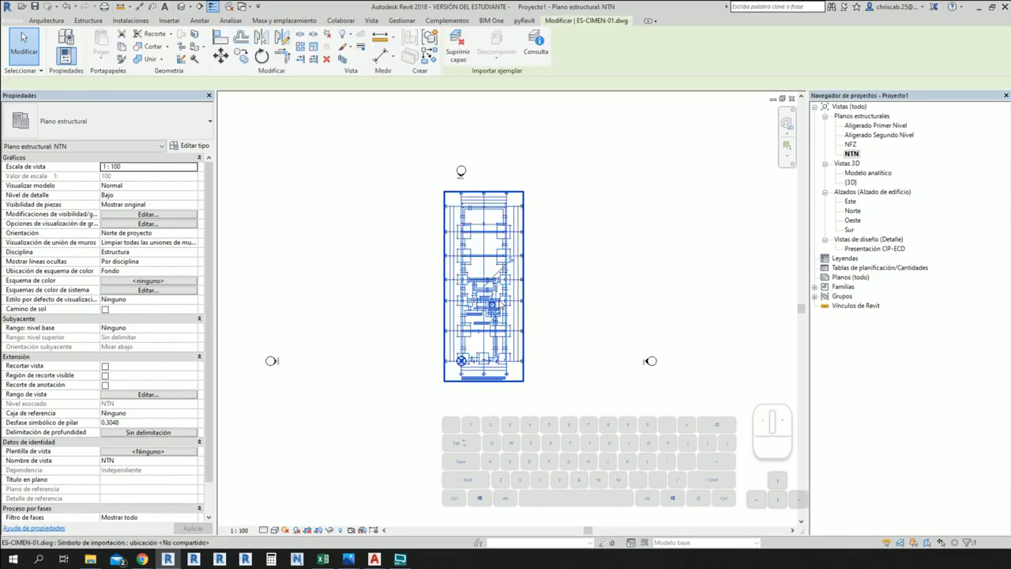
{"action": "left_click", "coordinate": [601, 456]}
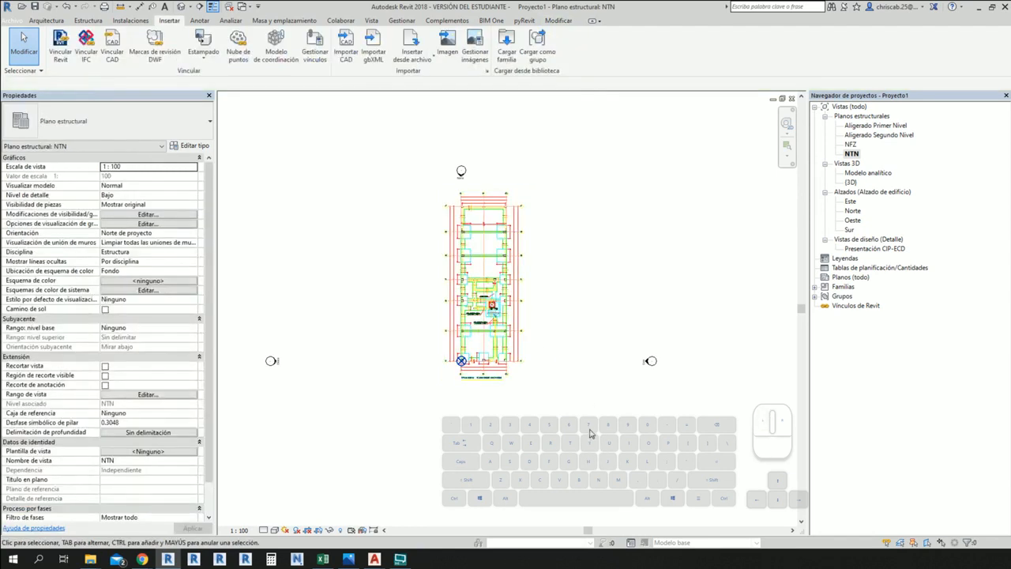
{"action": "left_click", "coordinate": [497, 317]}
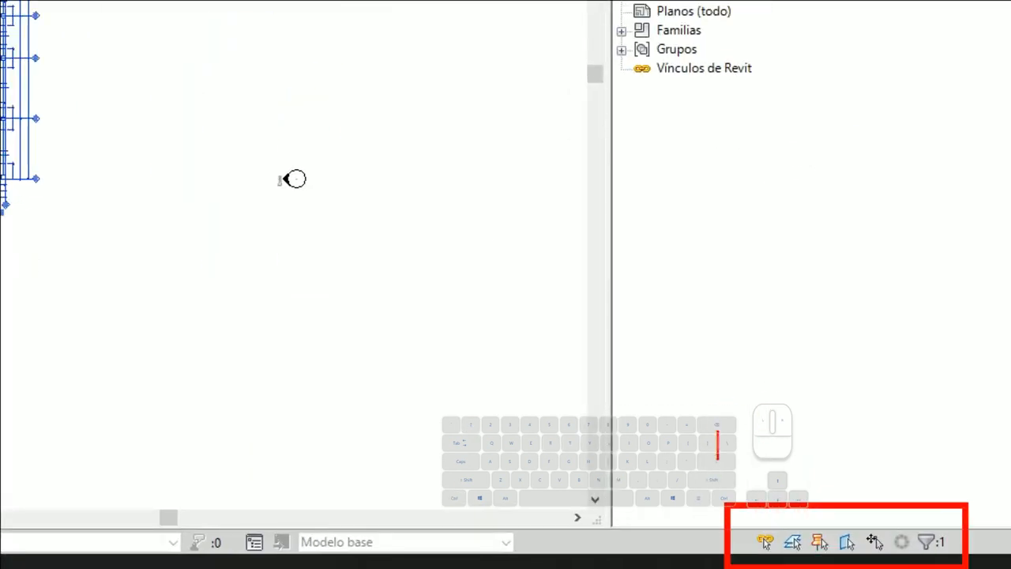
{"action": "type", "text": "ra de vinculos"}
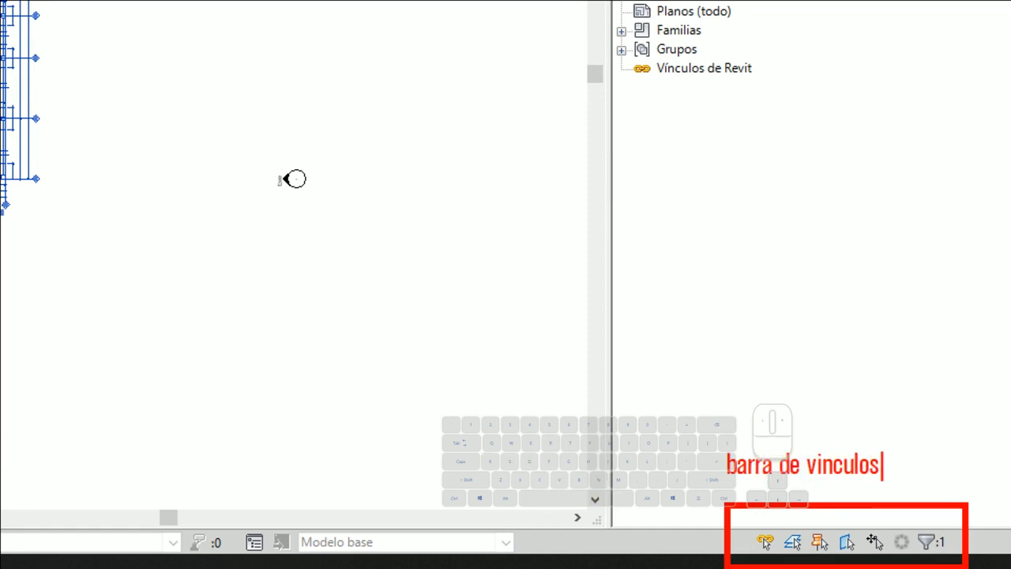
{"action": "left_click", "coordinate": [880, 447]}
{"action": "mouse_move", "coordinate": [772, 518]}
{"action": "left_mouse_down"}
{"action": "mouse_move", "coordinate": [786, 539]}
{"action": "mouse_move", "coordinate": [780, 530]}
{"action": "mouse_move", "coordinate": [774, 541]}
{"action": "mouse_move", "coordinate": [834, 519]}
{"action": "mouse_move", "coordinate": [837, 529]}
{"action": "mouse_move", "coordinate": [817, 537]}
{"action": "left_mouse_up"}
{"action": "key", "text": "Escape"}
- Disable the selection of links and test it with a window selection around the linked drawing in the NTN plan
{"action": "left_click", "coordinate": [820, 542]}
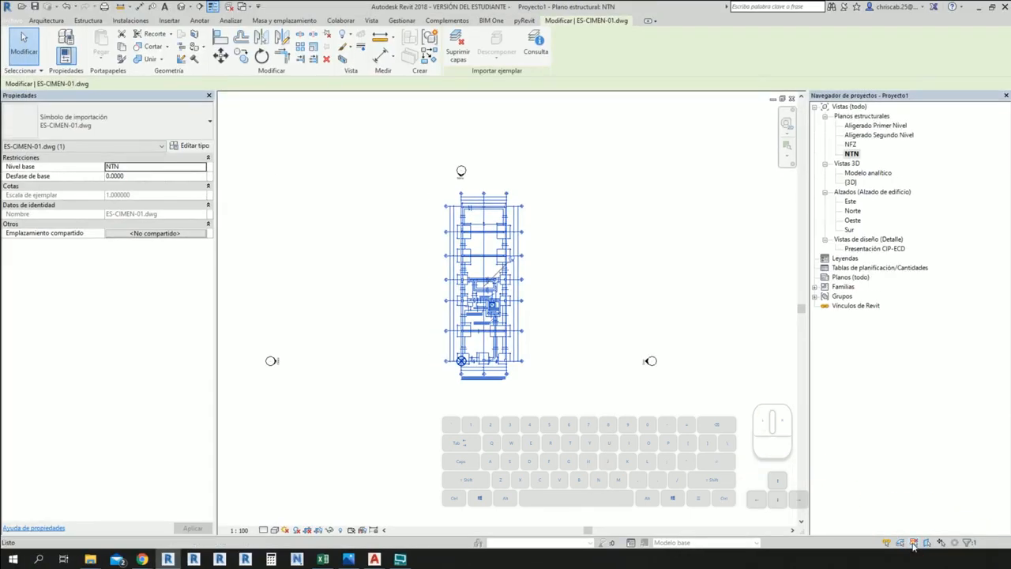
{"action": "left_click", "coordinate": [892, 544]}
{"action": "left_click", "coordinate": [510, 388]}
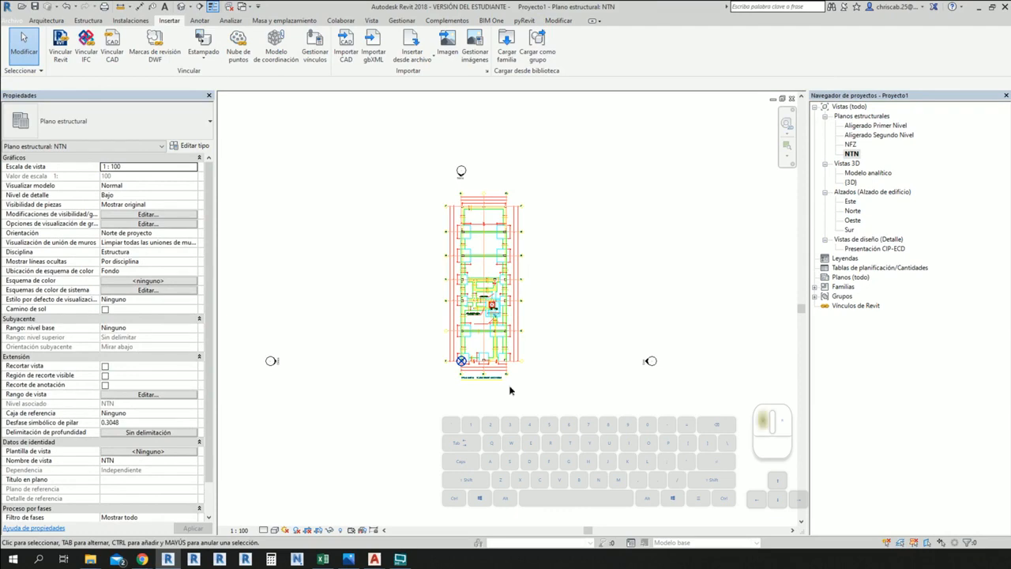
{"action": "left_click_drag", "start_coordinate": [392, 214], "coordinate": [582, 440]}
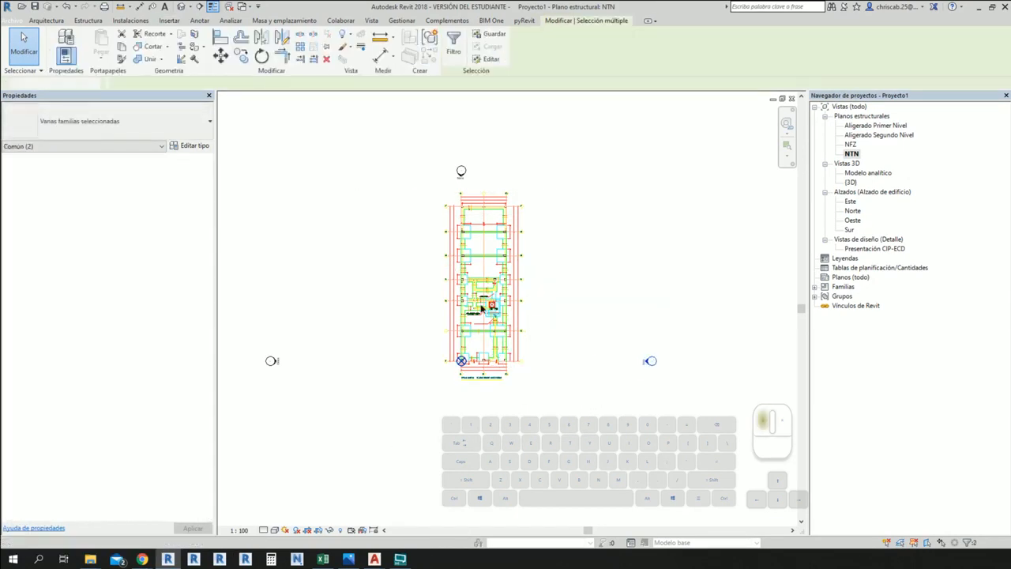
{"action": "left_click", "coordinate": [461, 360]}
{"action": "left_click", "coordinate": [586, 280]}
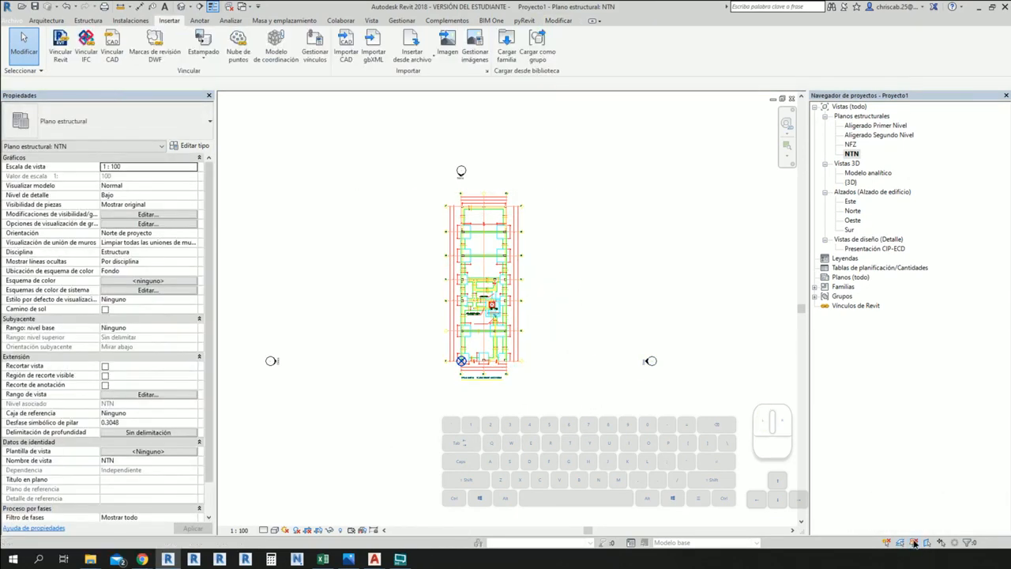
- With link selection enabled again, unpin the linked ES-CIMEN-01.dwg drawing and delete it from the NTN plan
{"action": "left_click", "coordinate": [491, 229]}
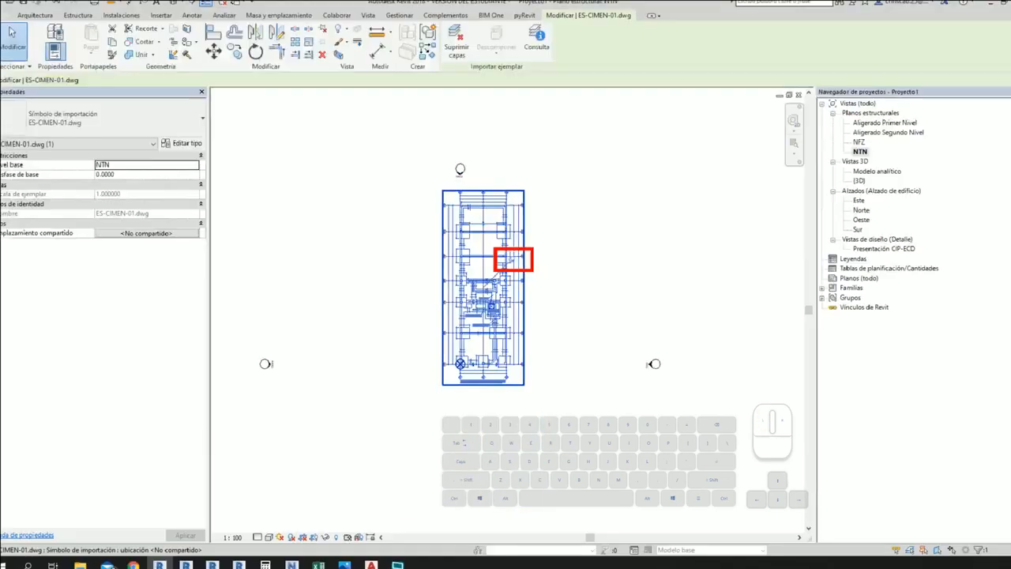
{"action": "left_click", "coordinate": [514, 263]}
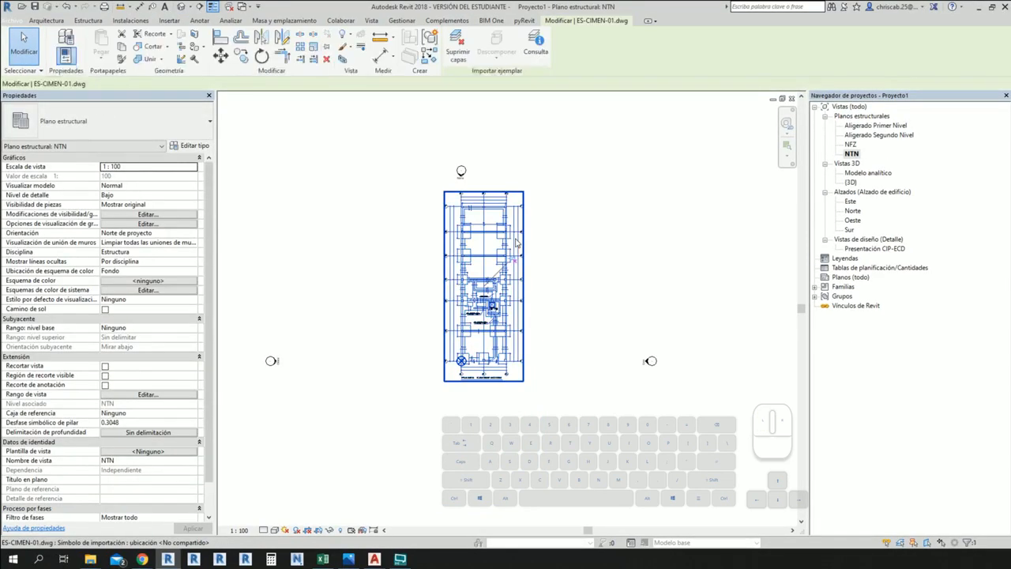
{"action": "key", "text": "Delete"}
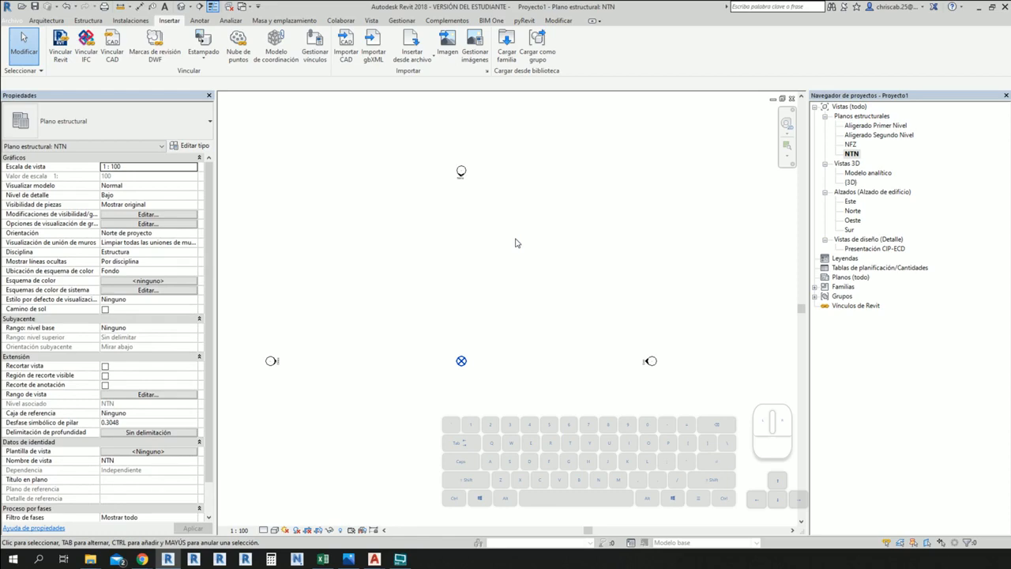
- Link ES-CIMEN-01.dwg into the NFZ structural plan with metro import units, origin-to-origin positioning and placement at level NFZ
{"action": "double_click", "coordinate": [851, 144]}
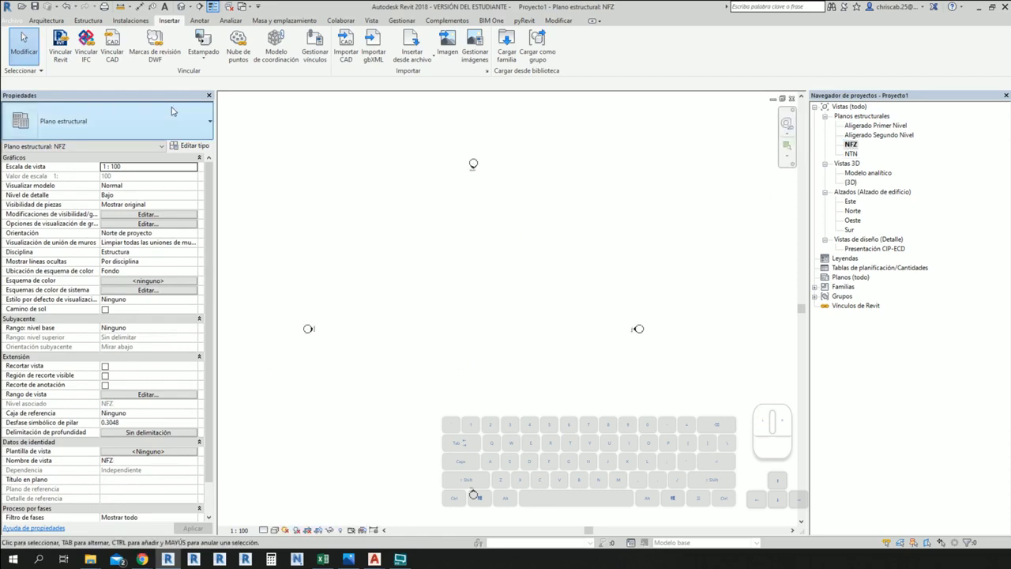
{"action": "left_click", "coordinate": [100, 36]}
{"action": "left_click_drag", "start_coordinate": [93, 22], "coordinate": [132, 71], "text": "ctrl"}
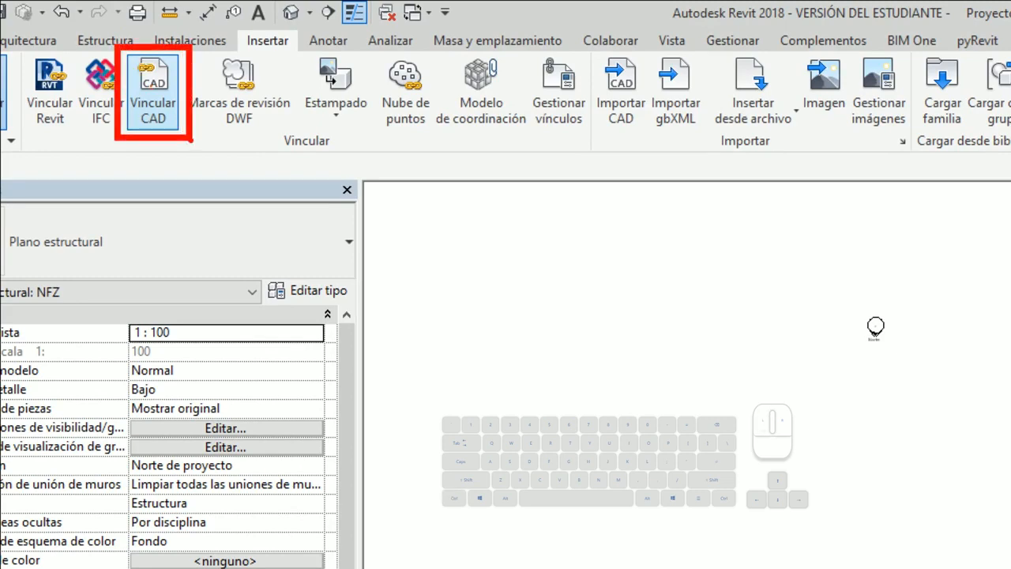
{"action": "left_click", "coordinate": [115, 56]}
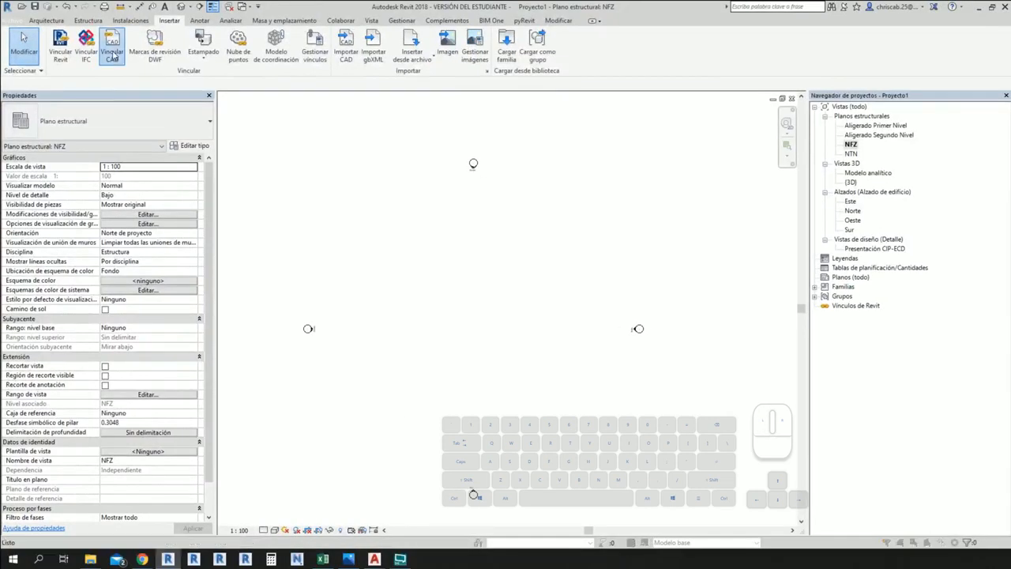
{"action": "left_click", "coordinate": [266, 195]}
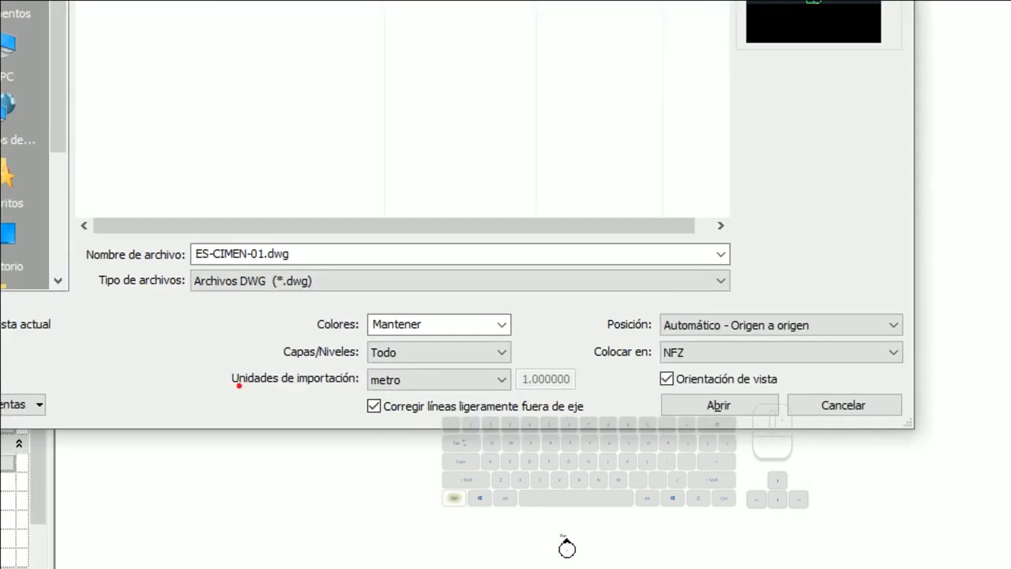
{"action": "left_click_drag", "start_coordinate": [296, 399], "coordinate": [314, 409], "text": "ctrl"}
{"action": "left_click_drag", "start_coordinate": [248, 378], "coordinate": [521, 401], "text": "ctrl"}
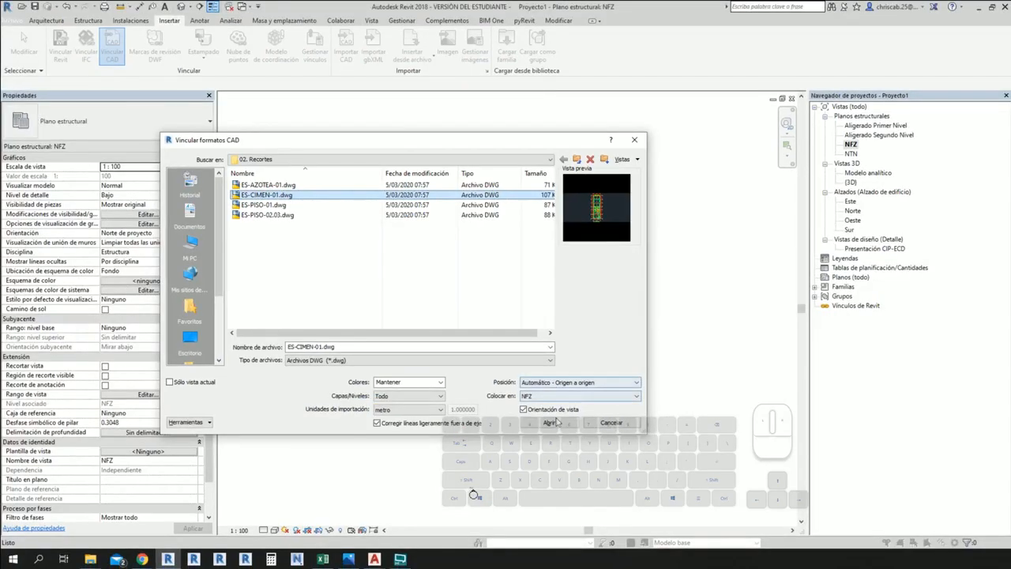
{"action": "left_click", "coordinate": [732, 410]}
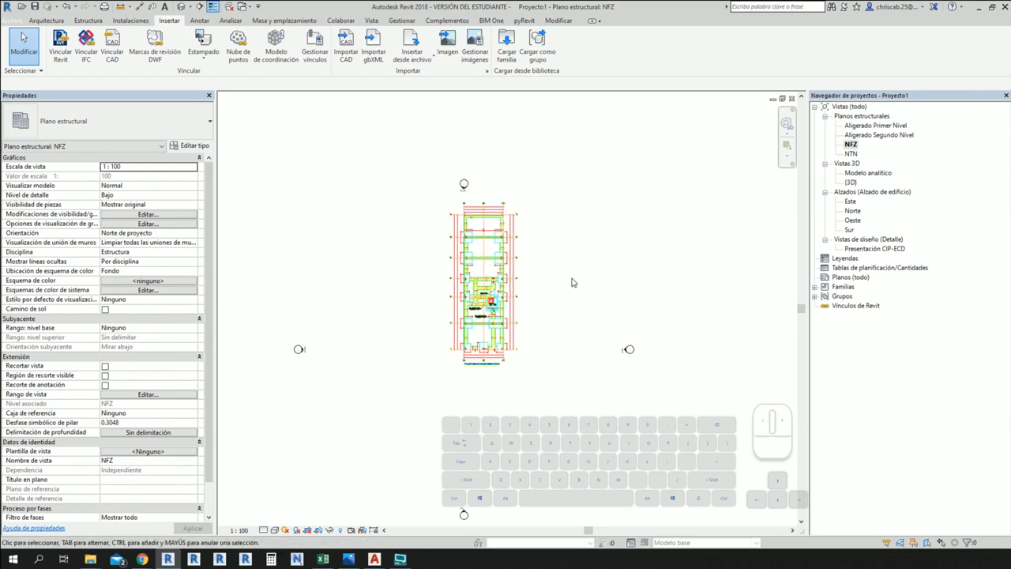
- Compare the linked foundation drawing in the NFZ plan with the original ES-CIMEN-01.dwg in AutoCAD, including background and line colours
{"action": "scroll", "coordinate": [550, 238], "scroll_direction": "up", "scroll_amount": 2}
{"action": "scroll", "coordinate": [518, 282], "scroll_direction": "up", "scroll_amount": 2}
{"action": "middle_click_drag", "start_coordinate": [573, 302], "coordinate": [608, 296]}
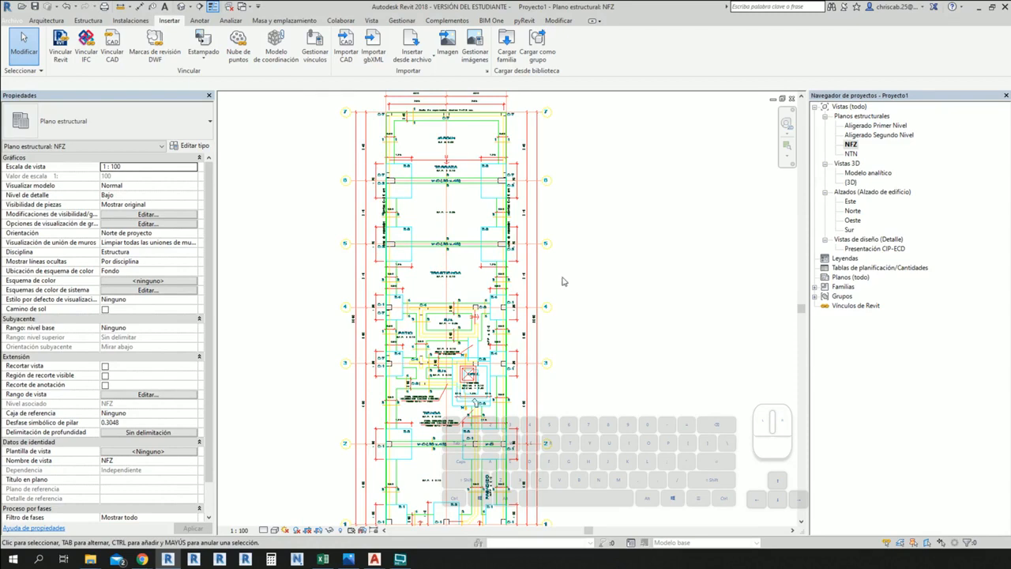
{"action": "scroll", "coordinate": [439, 239], "scroll_direction": "up", "scroll_amount": 2}
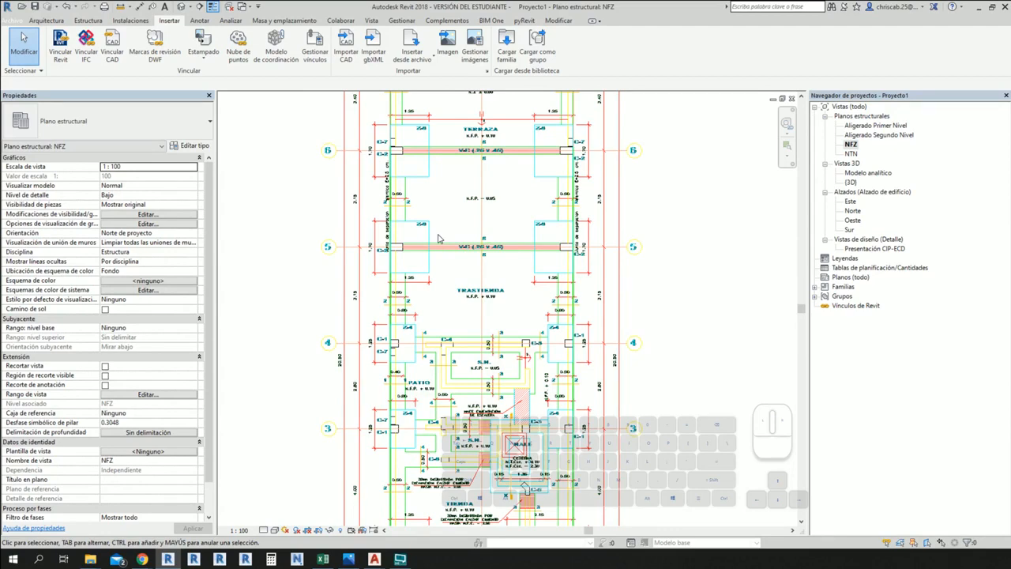
{"action": "key", "text": "alt+Tab"}
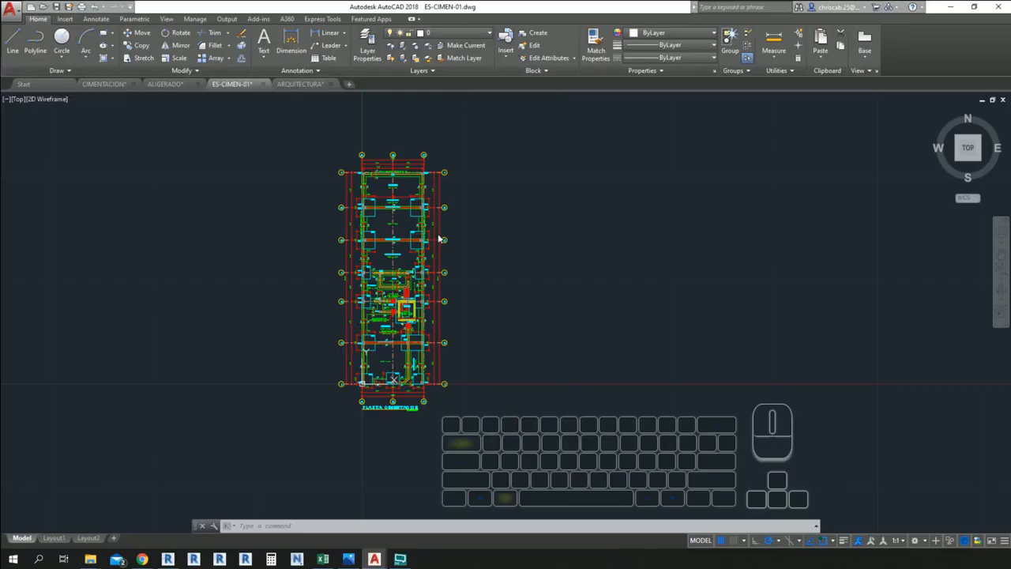
{"action": "key", "text": "alt+Tab"}
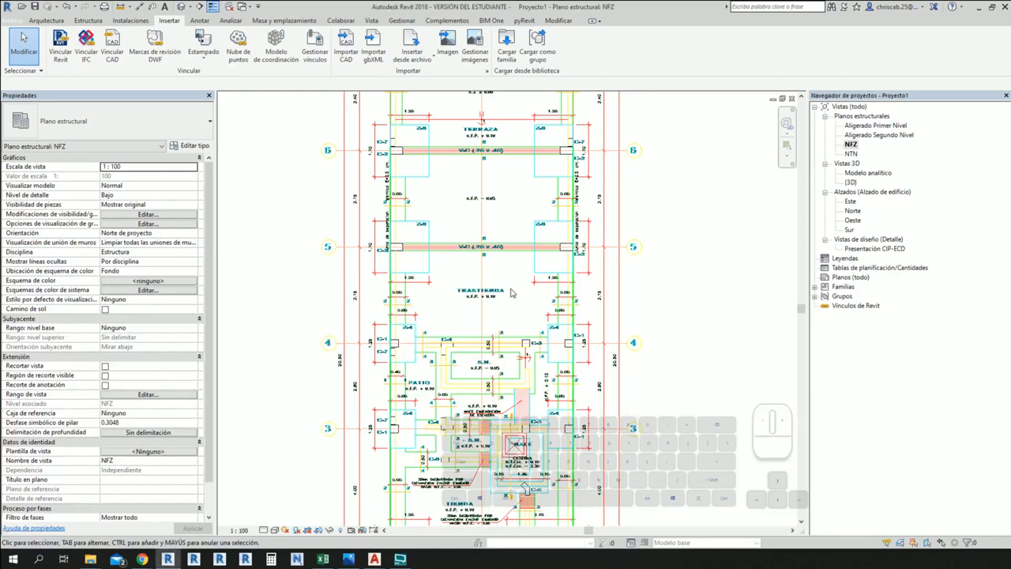
{"action": "scroll", "coordinate": [511, 293], "scroll_direction": "up", "scroll_amount": 4}
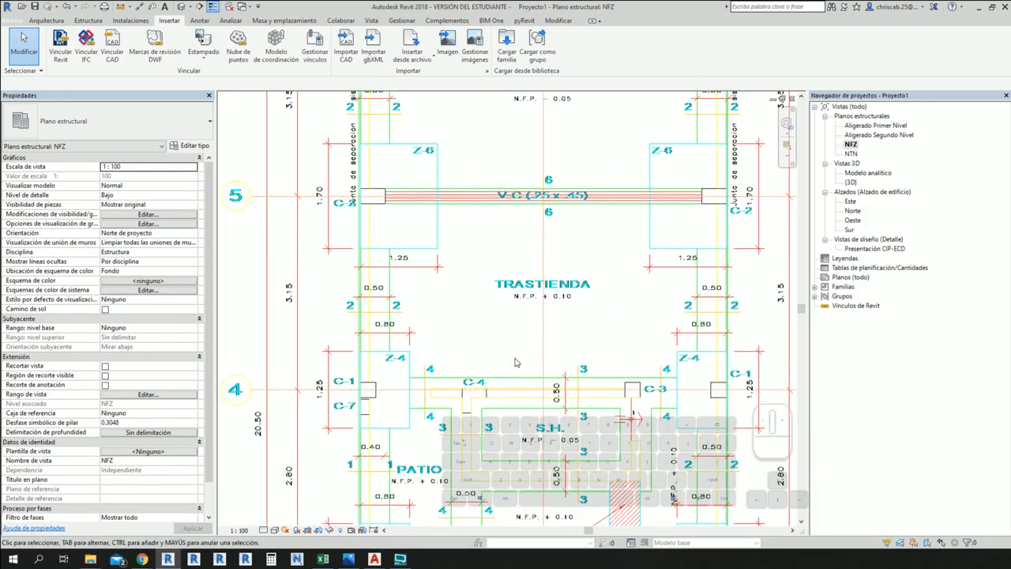
{"action": "key", "text": "alt+Tab"}
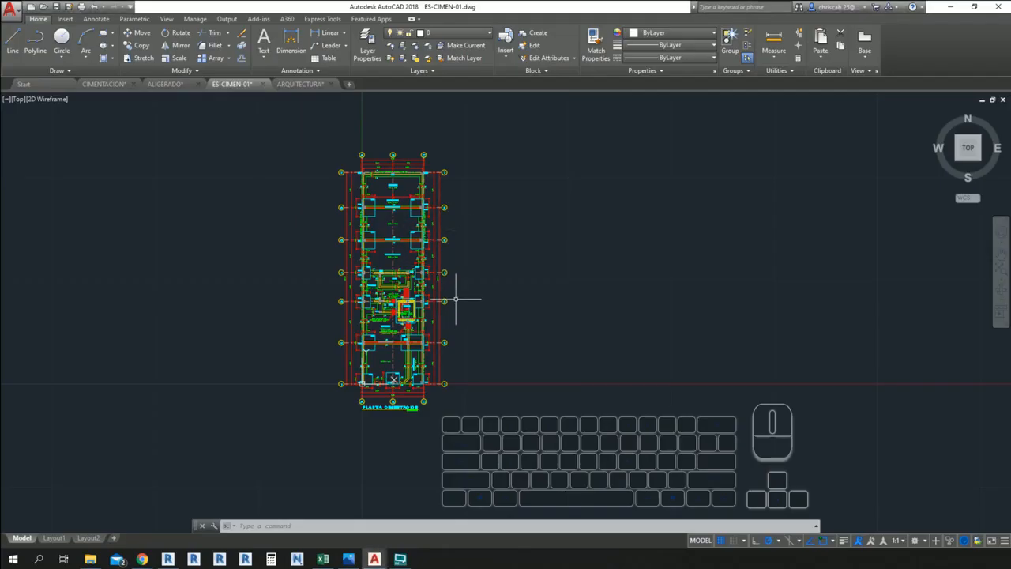
{"action": "key", "text": "alt+Tab"}
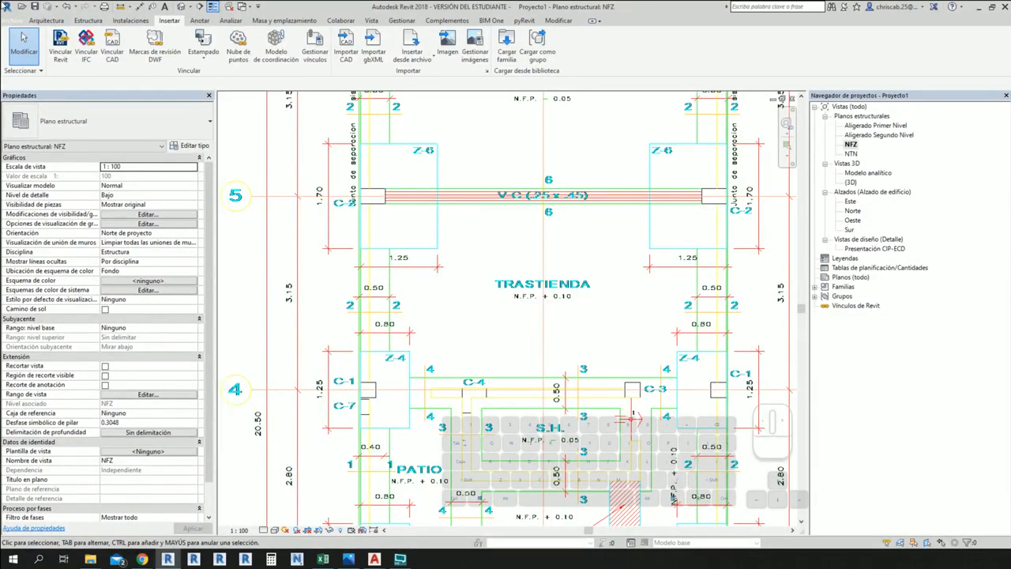
- Review the background and selection colour settings in Revit's graphics options and close the options
{"action": "left_click", "coordinate": [11, 22]}
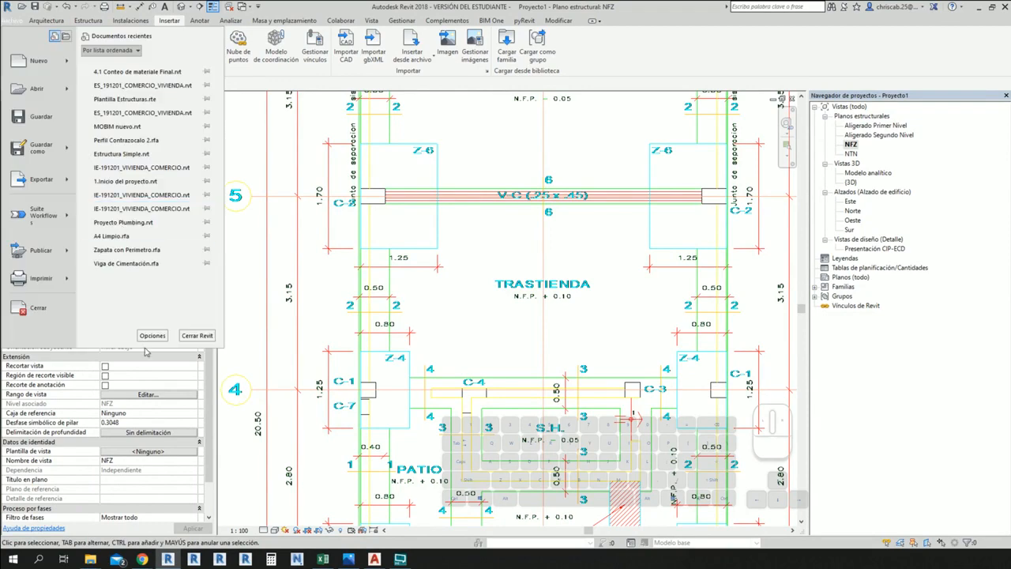
{"action": "left_click", "coordinate": [154, 342]}
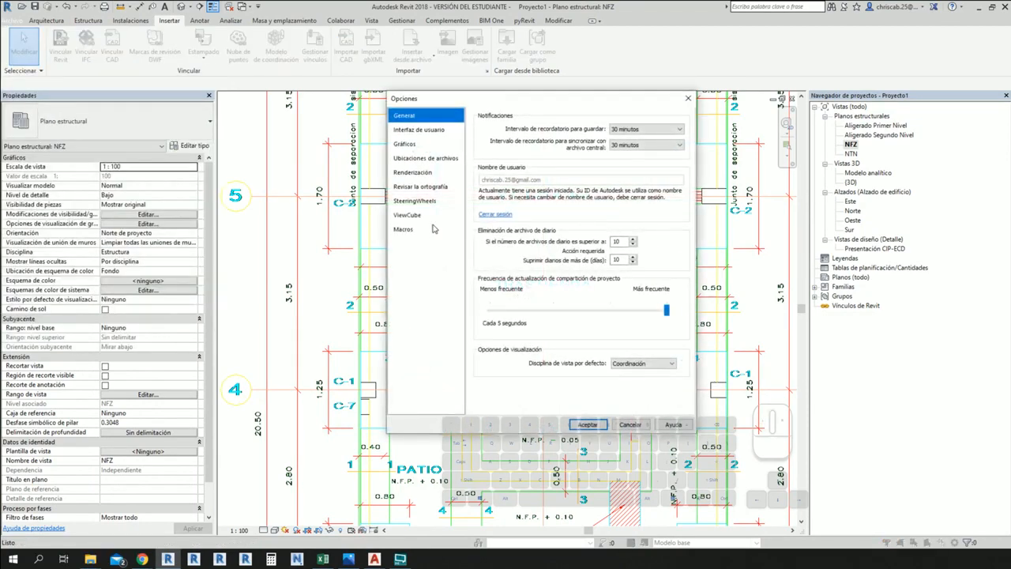
{"action": "left_click", "coordinate": [433, 144]}
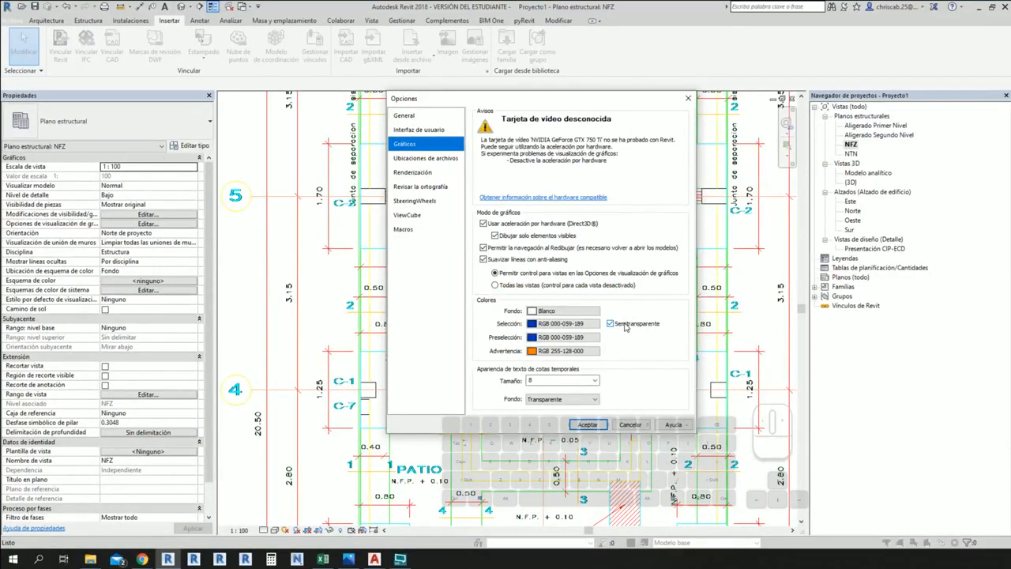
{"action": "key", "text": "Return"}
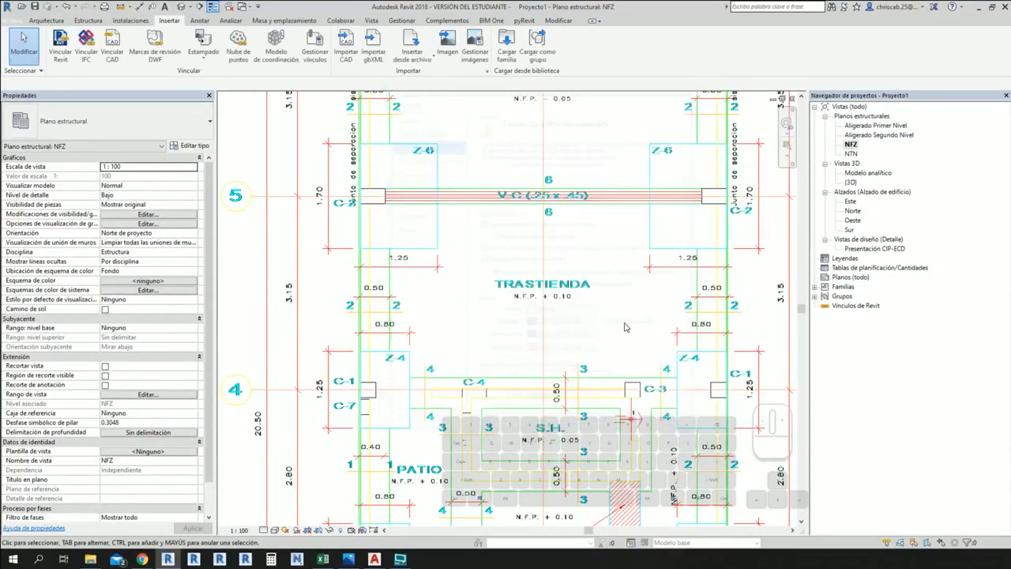
- Disable the selection of links for the drawing in the NFZ plan
{"action": "scroll", "coordinate": [631, 346], "scroll_direction": "down", "scroll_amount": 2}
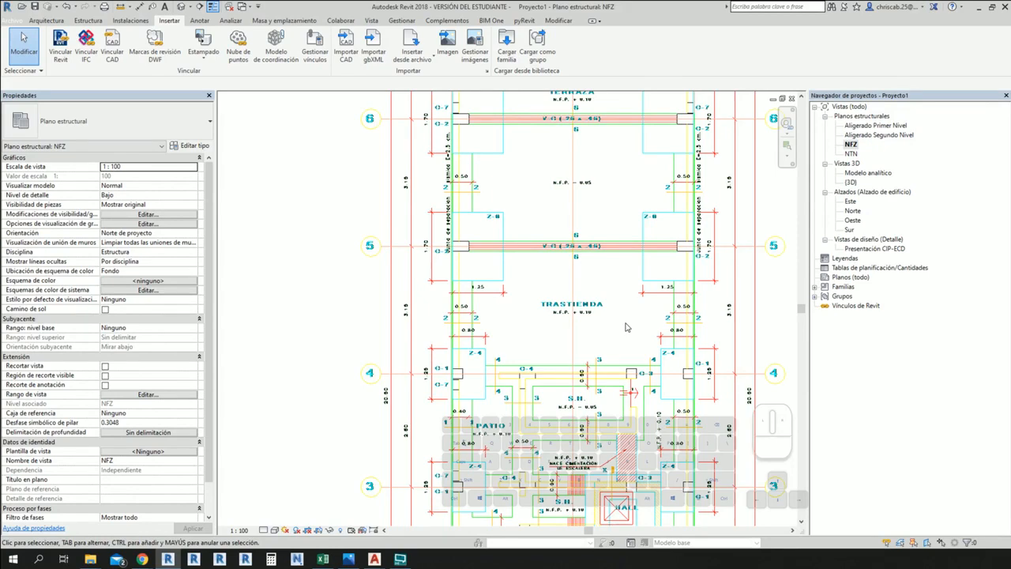
{"action": "middle_click_drag", "start_coordinate": [552, 323], "coordinate": [553, 324]}
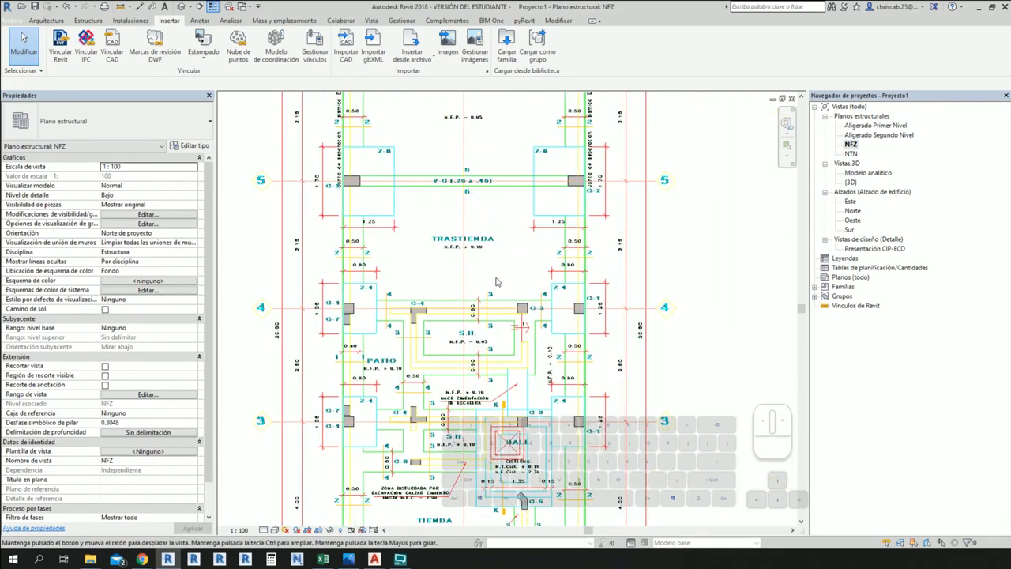
{"action": "scroll", "coordinate": [585, 247], "scroll_direction": "down", "scroll_amount": 3}
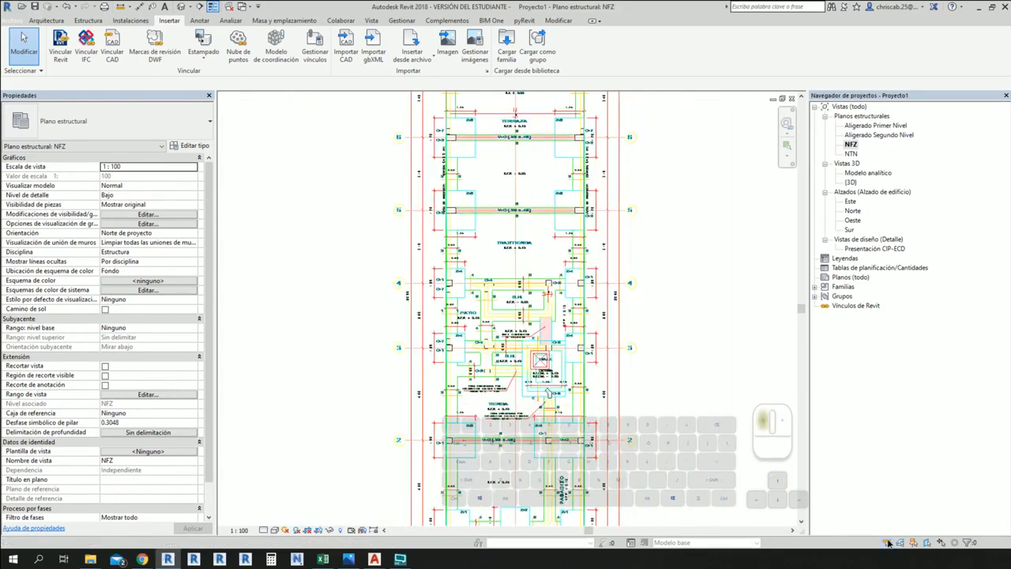
{"action": "middle_click_drag", "start_coordinate": [669, 366], "coordinate": [669, 303]}
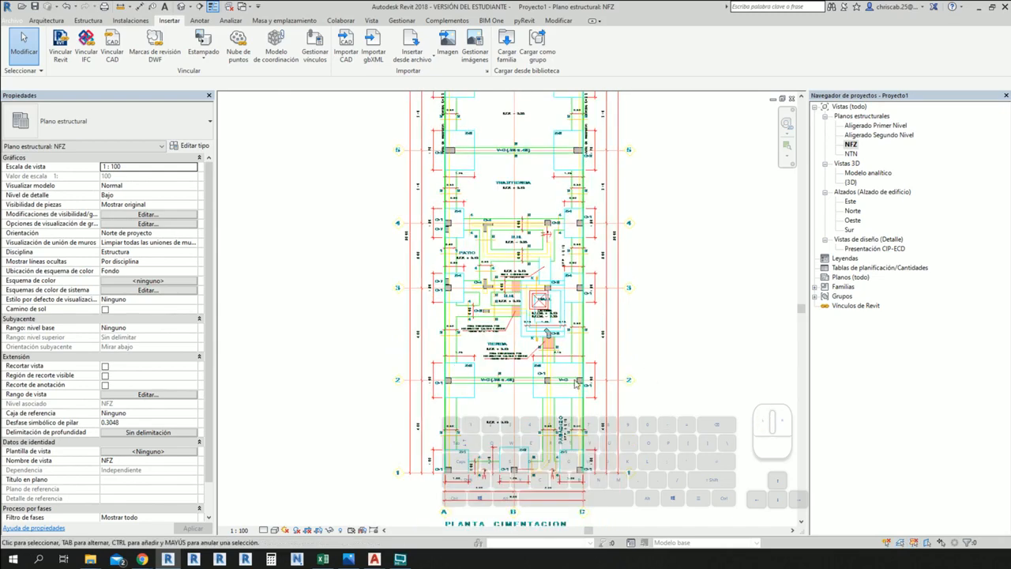
- Inspect the linked drawing's lines near column C-1, then switch to AutoCAD and examine the same area between axes 1 and 2
{"action": "scroll", "coordinate": [542, 402], "scroll_direction": "up", "scroll_amount": 1}
{"action": "scroll", "coordinate": [400, 368], "scroll_direction": "up", "scroll_amount": 5}
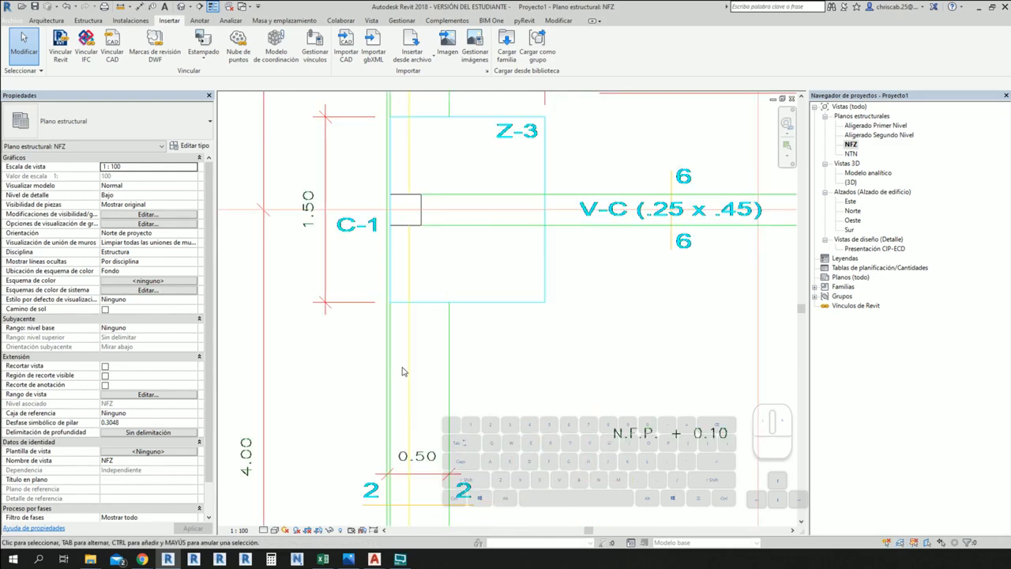
{"action": "scroll", "coordinate": [395, 373], "scroll_direction": "up", "scroll_amount": 1}
{"action": "scroll", "coordinate": [395, 374], "scroll_direction": "up", "scroll_amount": 1}
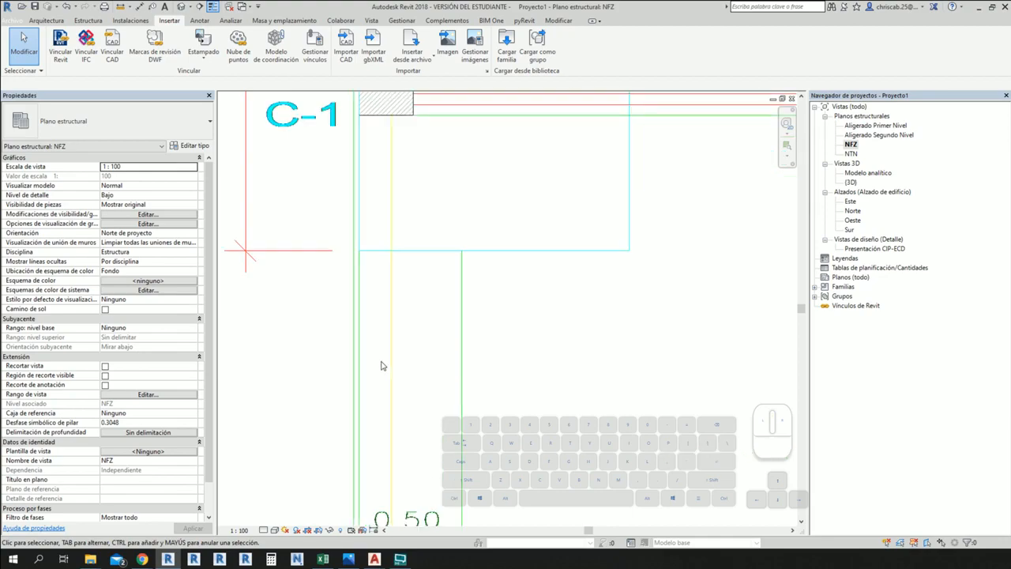
{"action": "key", "text": "alt+Tab"}
{"action": "scroll", "coordinate": [355, 342], "scroll_direction": "up", "scroll_amount": 6}
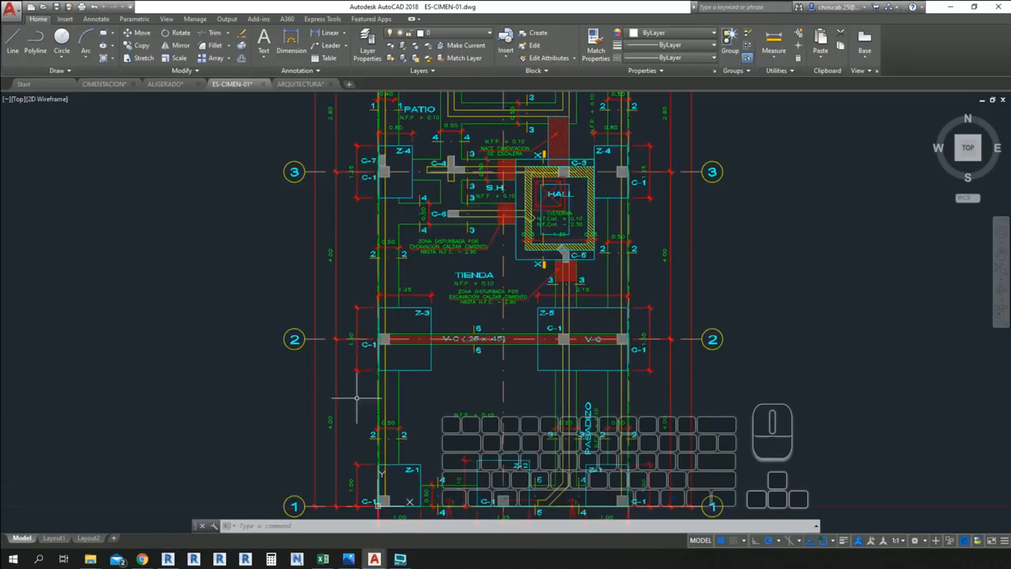
{"action": "scroll", "coordinate": [361, 400], "scroll_direction": "up", "scroll_amount": 4}
{"action": "middle_click_drag", "start_coordinate": [354, 460], "coordinate": [298, 329]}
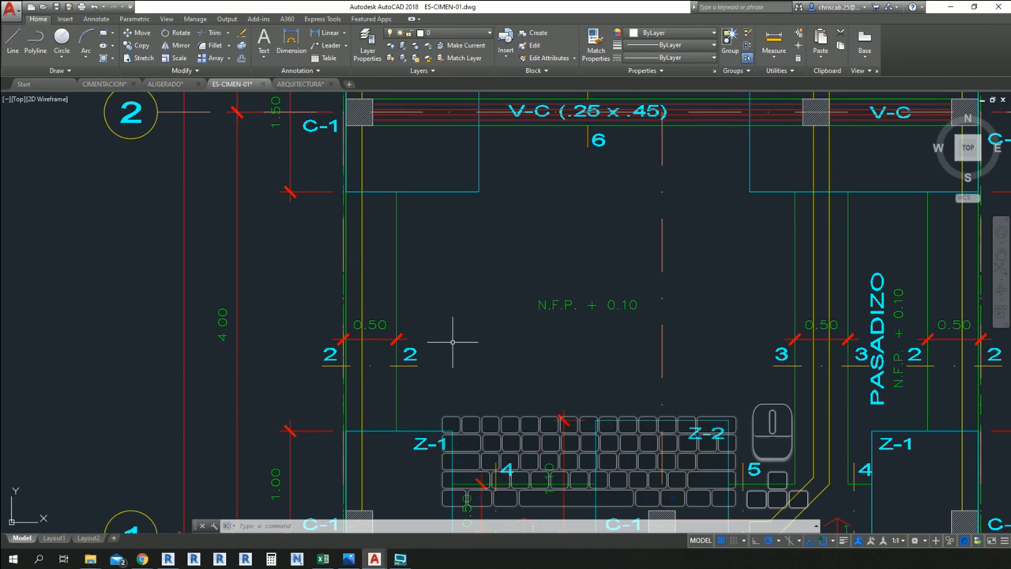
- Switch back to Revit and examine the line colours and annotations of the linked foundation plan across its axes
{"action": "key", "text": "alt+Tab"}
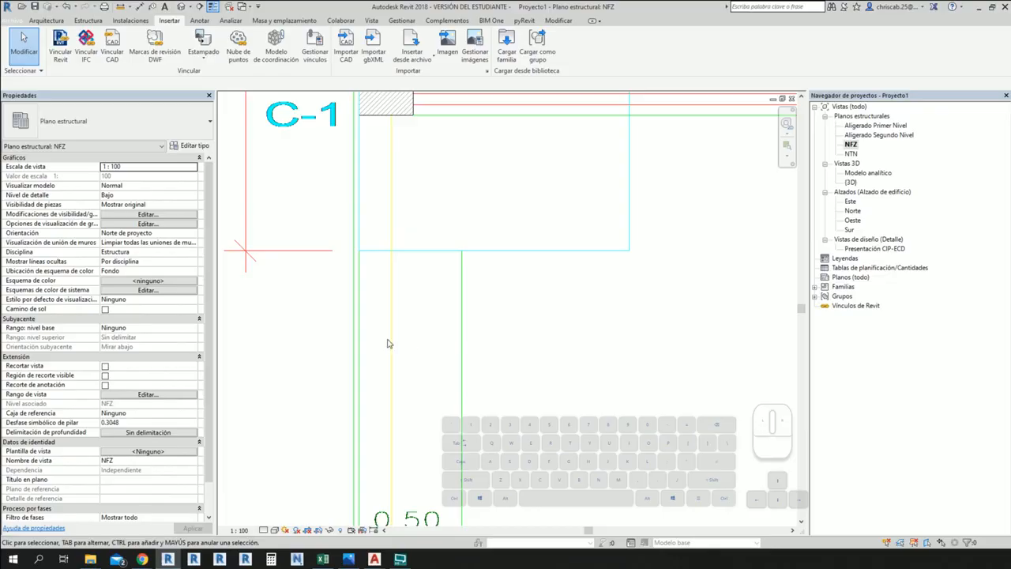
{"action": "scroll", "coordinate": [388, 344], "scroll_direction": "down", "scroll_amount": 3}
{"action": "middle_click_drag", "start_coordinate": [476, 385], "coordinate": [429, 341]}
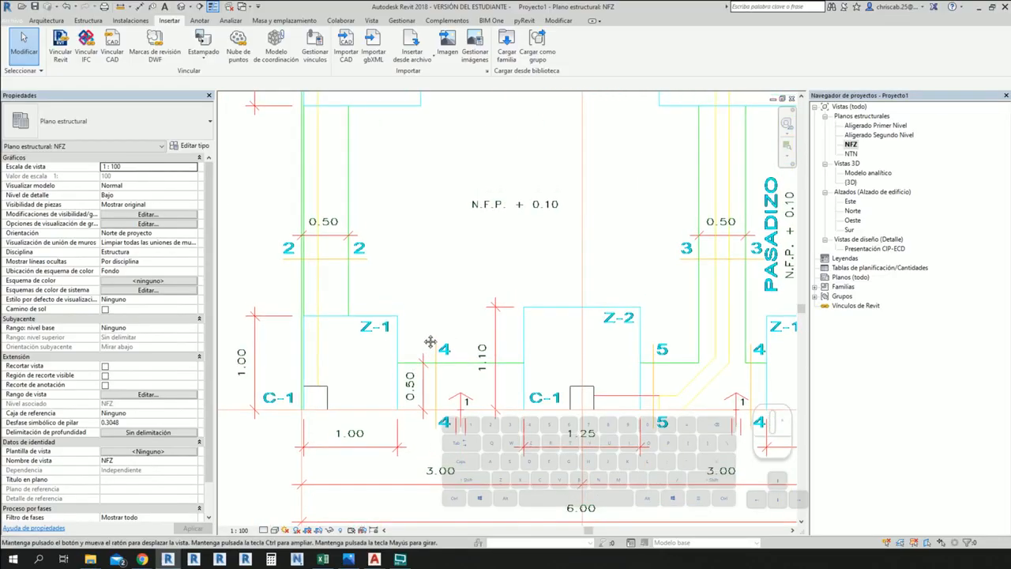
{"action": "scroll", "coordinate": [458, 302], "scroll_direction": "down", "scroll_amount": 2}
{"action": "middle_click_drag", "start_coordinate": [458, 302], "coordinate": [455, 392]}
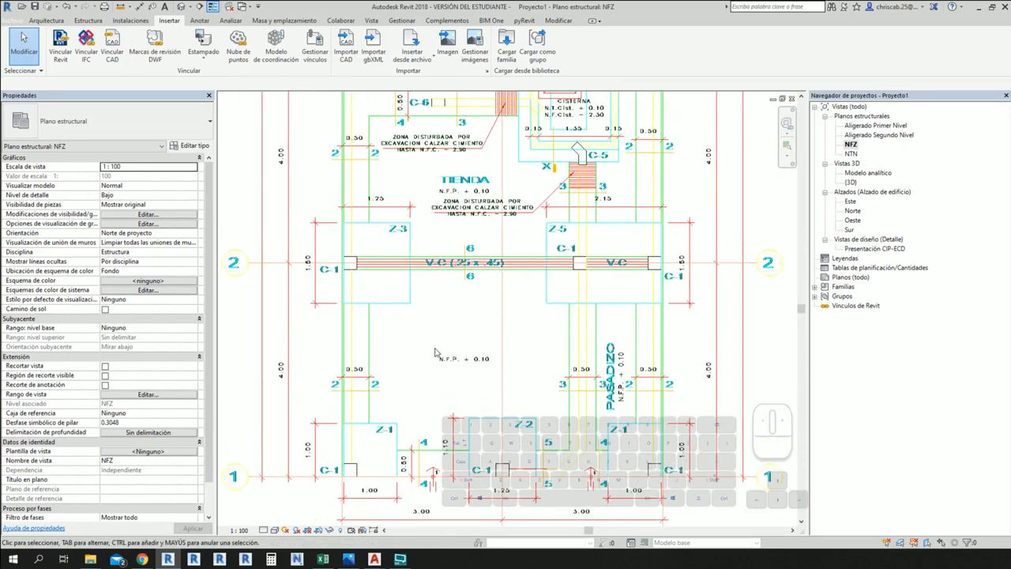
{"action": "scroll", "coordinate": [434, 352], "scroll_direction": "down", "scroll_amount": 2}
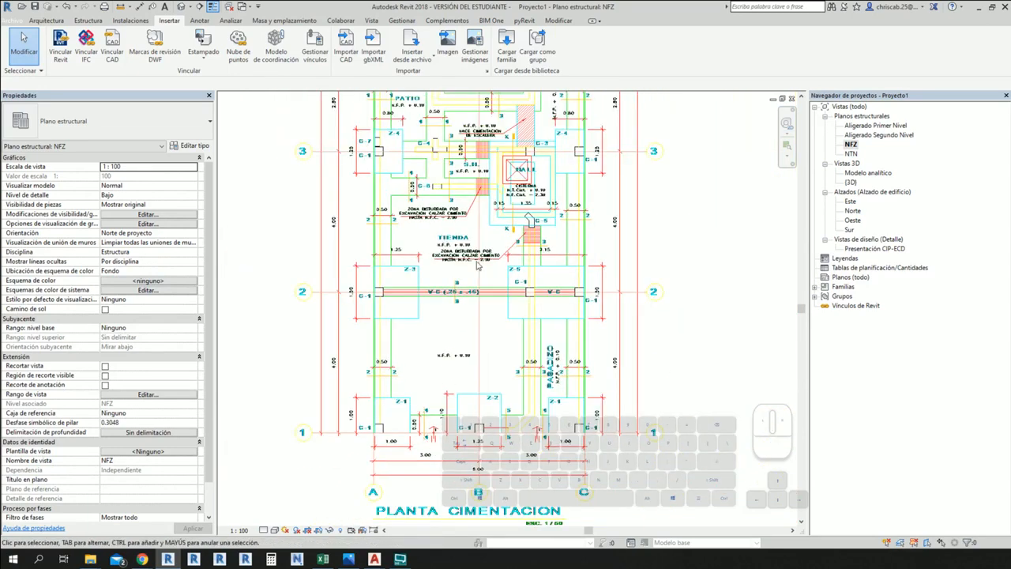
{"action": "scroll", "coordinate": [482, 273], "scroll_direction": "down", "scroll_amount": 3}
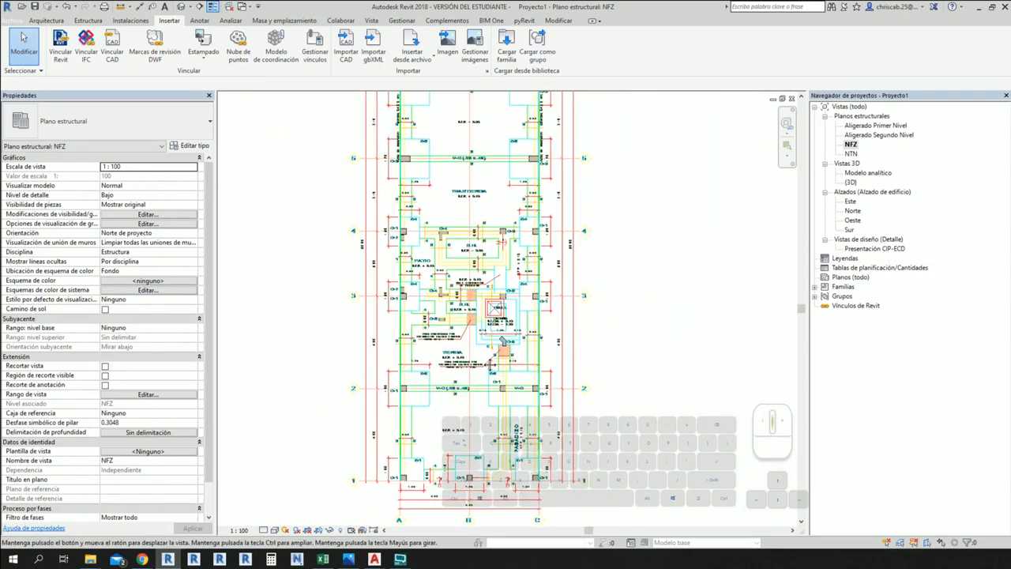
{"action": "middle_click_drag", "start_coordinate": [489, 366], "coordinate": [493, 337]}
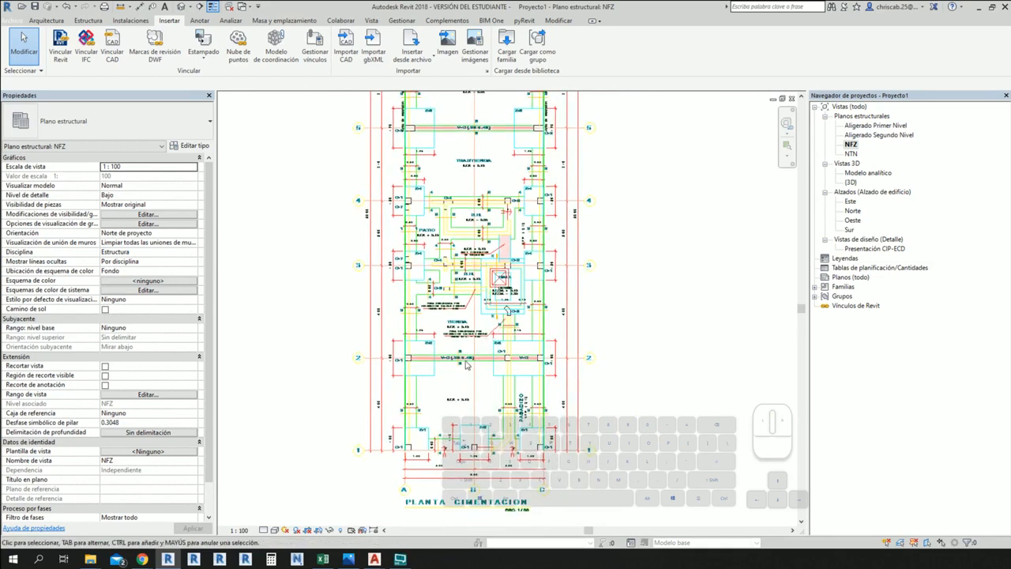
{"action": "scroll", "coordinate": [469, 368], "scroll_direction": "up", "scroll_amount": 2}
{"action": "scroll", "coordinate": [506, 308], "scroll_direction": "down", "scroll_amount": 3}
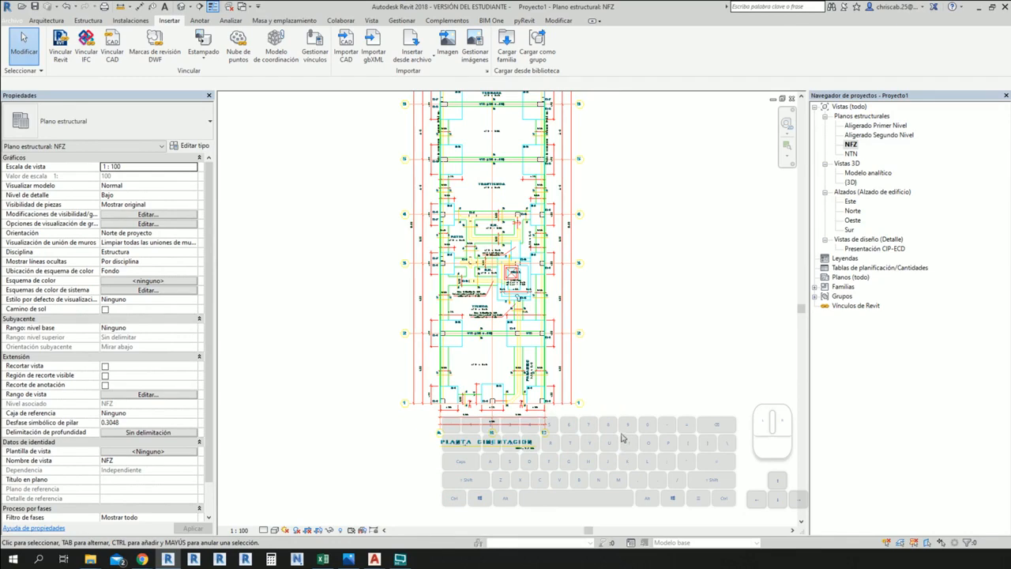
- Open the NFZ view's visibility/graphics overrides and expand the layers of ES-CIMEN-01.dwg under the imported categories
{"action": "key", "text": "v"}
{"action": "key", "text": "v"}
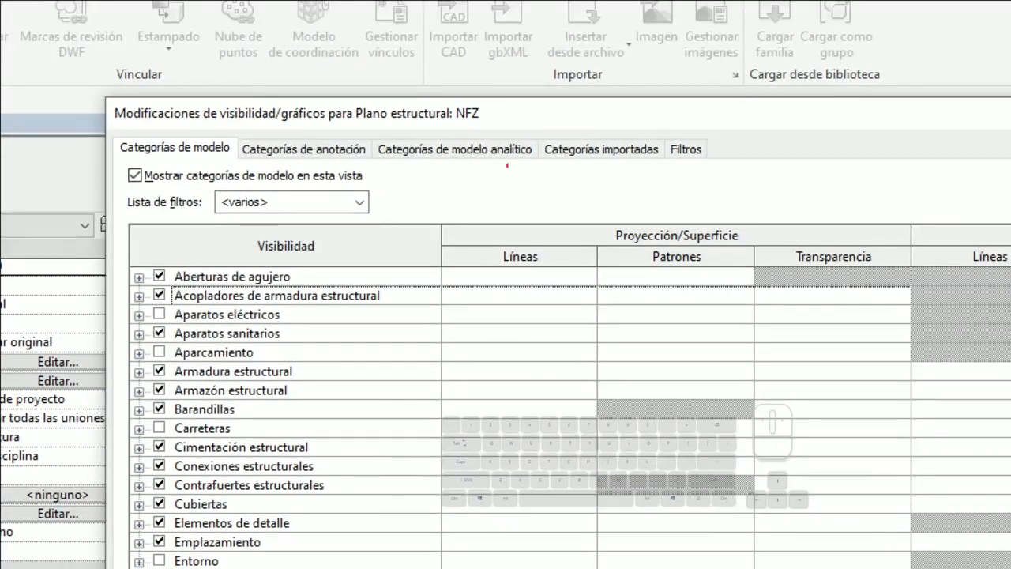
{"action": "mouse_move", "coordinate": [529, 131]}
{"action": "left_mouse_down", "text": "ctrl"}
{"action": "mouse_move", "coordinate": [673, 170]}
{"action": "mouse_move", "coordinate": [697, 379]}
{"action": "left_mouse_up", "text": "ctrl"}
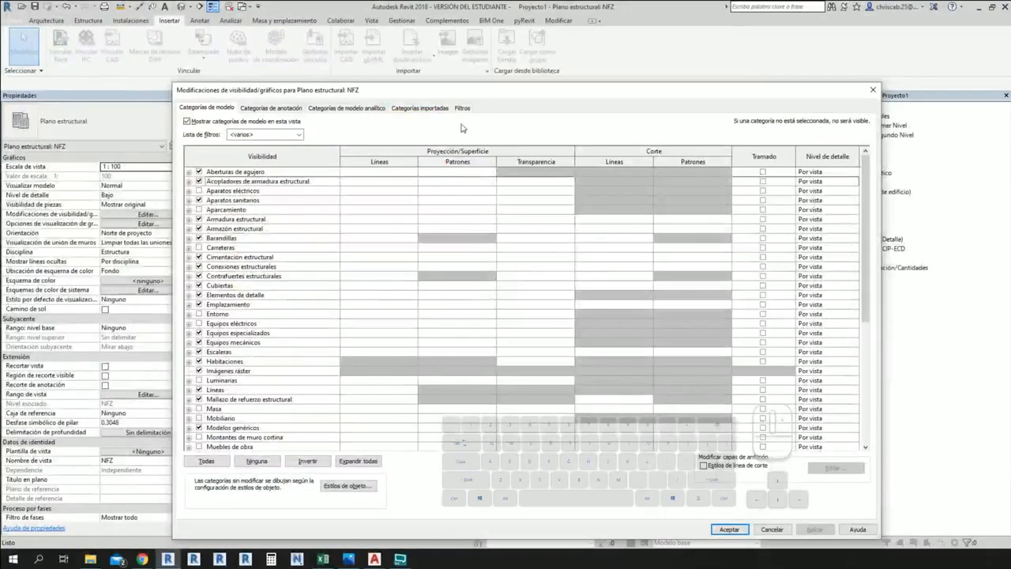
{"action": "left_click", "coordinate": [622, 153]}
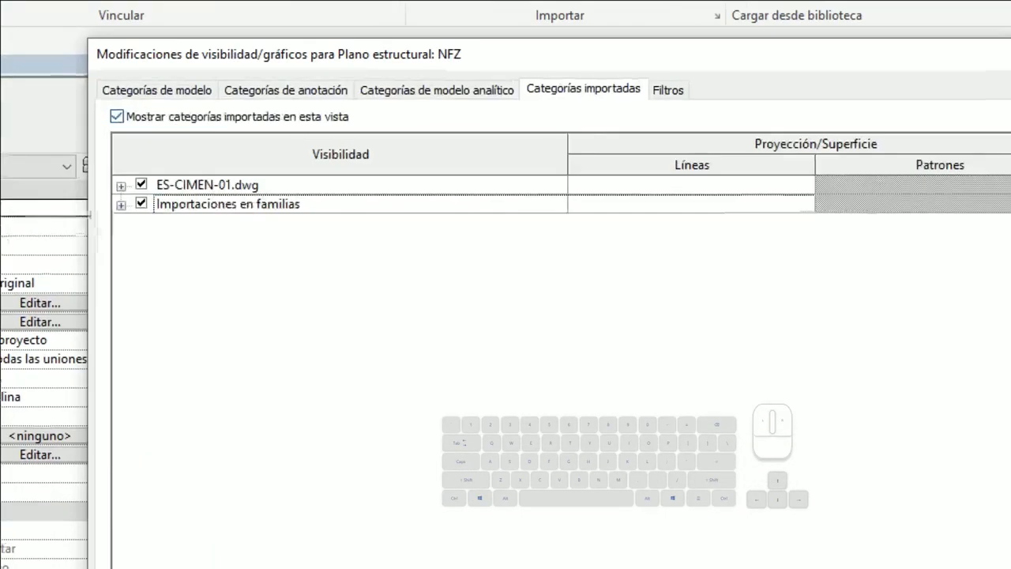
{"action": "left_click_drag", "start_coordinate": [175, 144], "coordinate": [248, 163], "text": "ctrl"}
{"action": "left_click_drag", "start_coordinate": [259, 202], "coordinate": [328, 207], "text": "ctrl"}
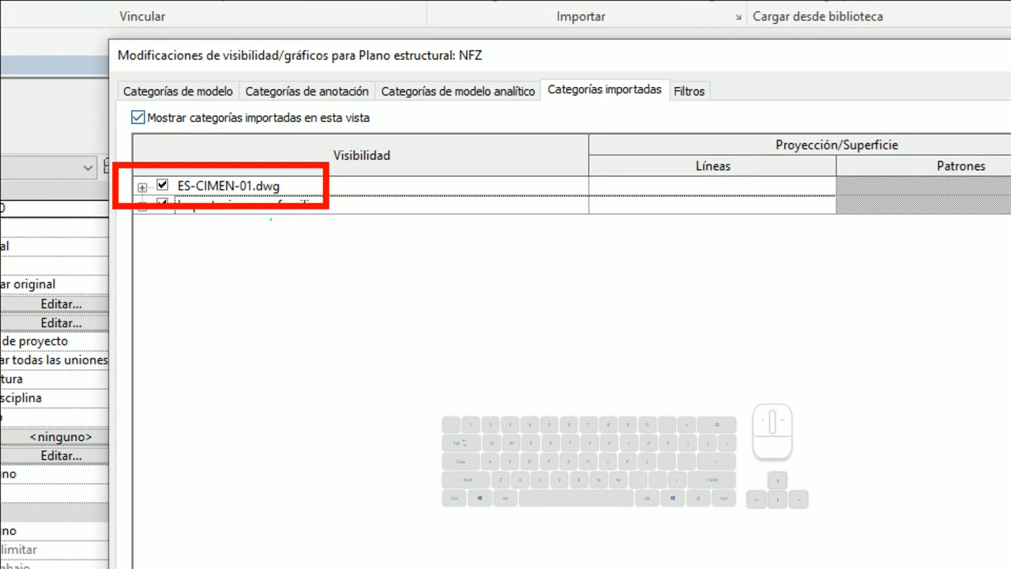
{"action": "left_click_drag", "start_coordinate": [149, 209], "coordinate": [240, 351], "text": "ctrl+shift"}
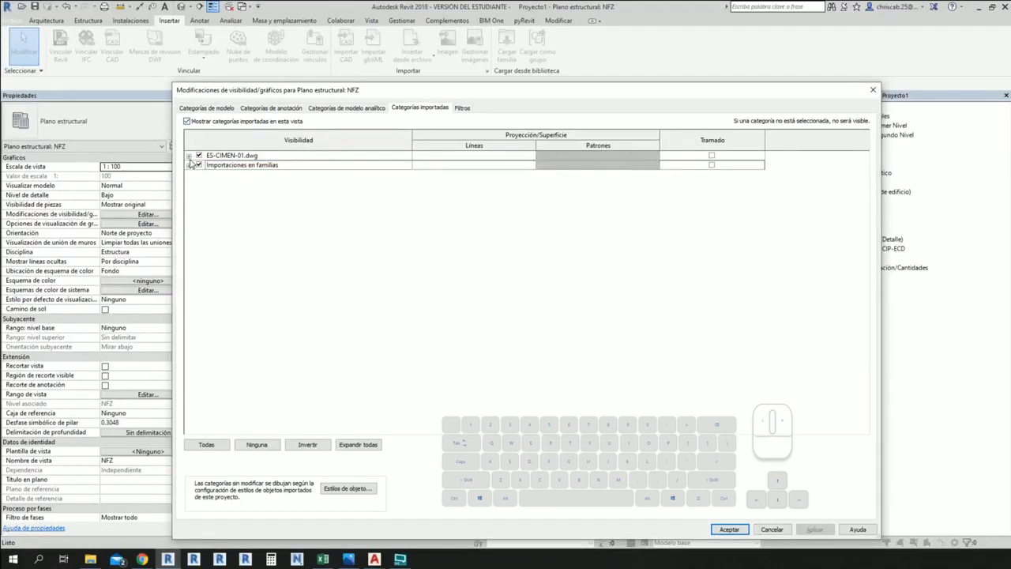
{"action": "left_click", "coordinate": [142, 188]}
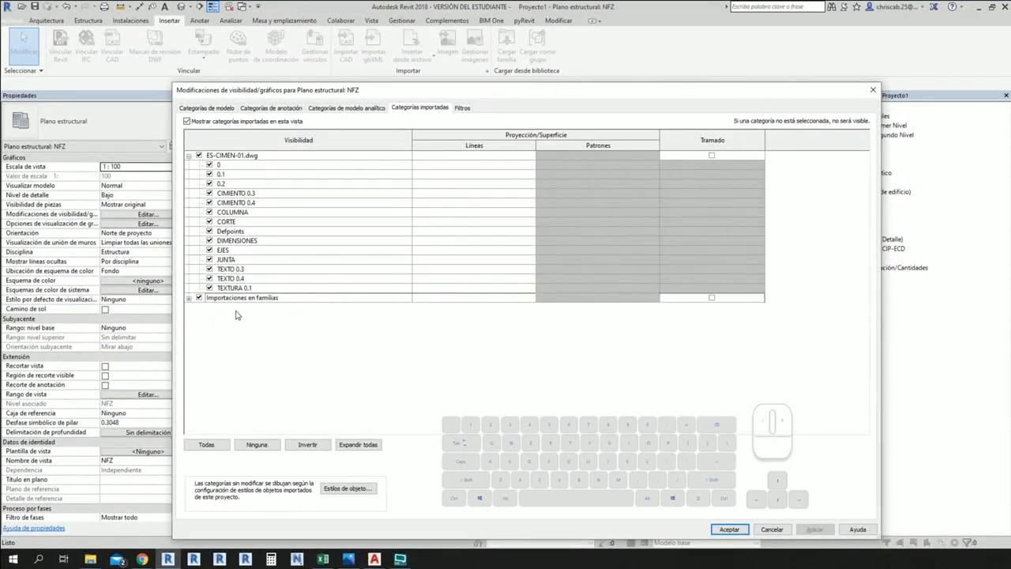
- Override the projection line colour of layer CIMIENTO 0.3 with black
{"action": "left_click", "coordinate": [241, 194]}
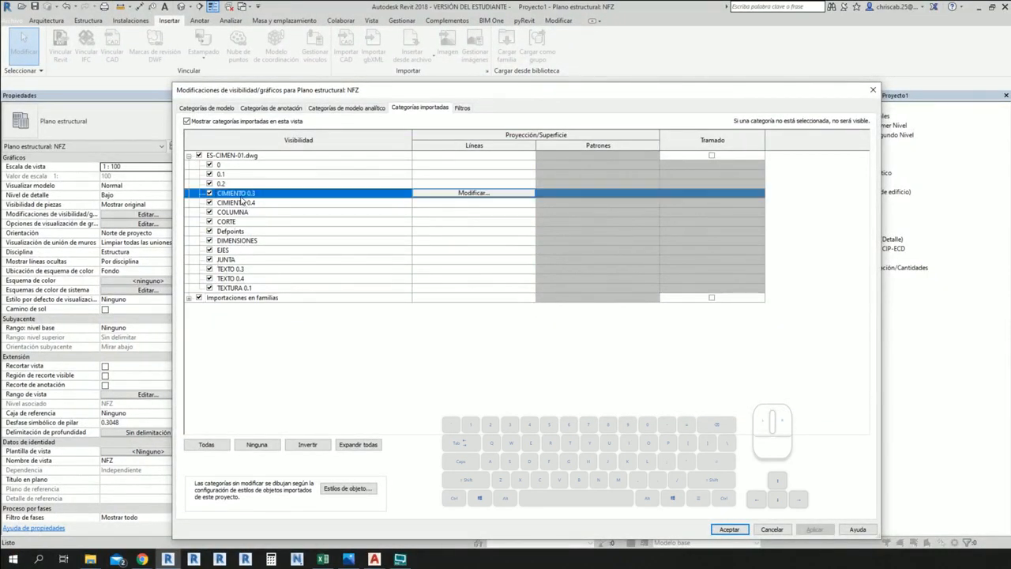
{"action": "left_click", "coordinate": [484, 194]}
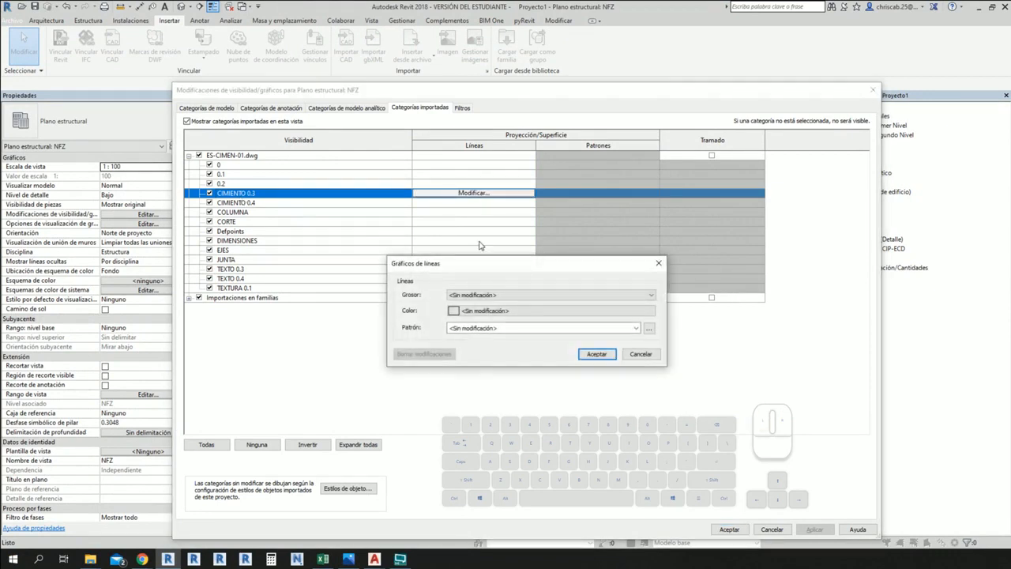
{"action": "left_click", "coordinate": [466, 313]}
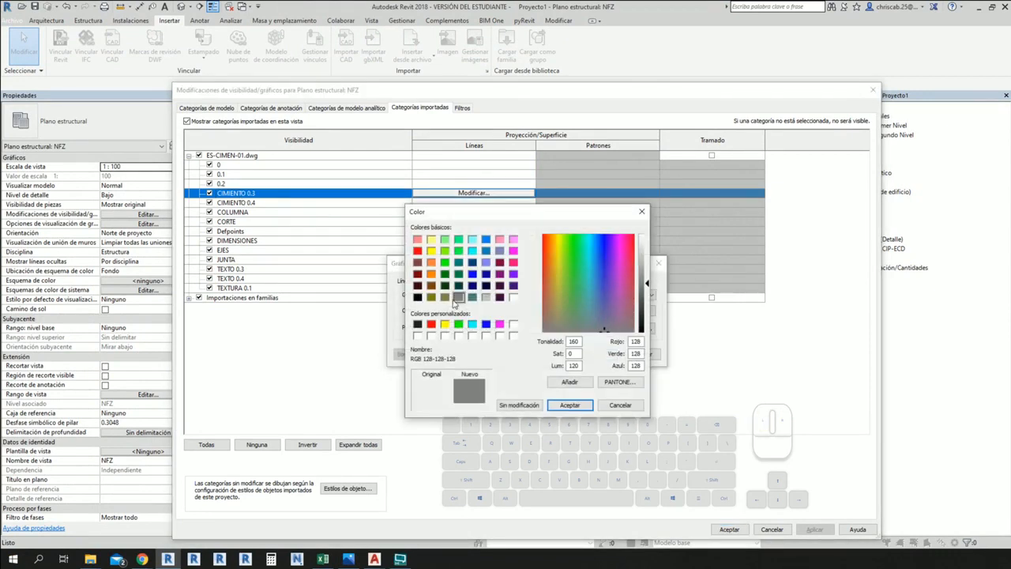
{"action": "left_click", "coordinate": [418, 297]}
{"action": "left_click", "coordinate": [563, 405]}
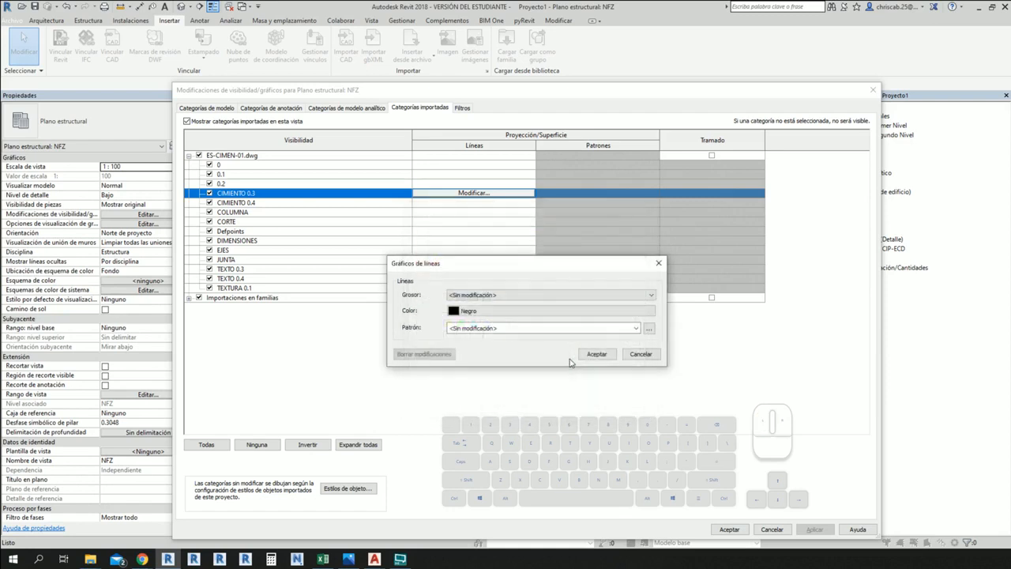
{"action": "left_click", "coordinate": [597, 354]}
- Override the projection line colour of layer CIMIENTO 0.4 with grey RGB 128-128-128 and accept the view overrides
{"action": "left_click", "coordinate": [316, 203]}
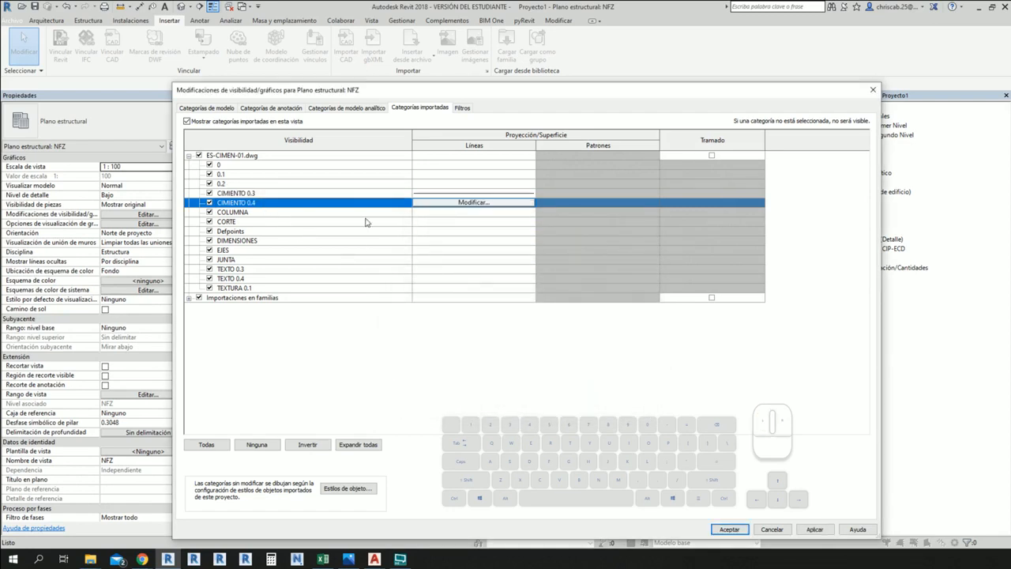
{"action": "left_click", "coordinate": [472, 202]}
{"action": "left_click", "coordinate": [458, 296]}
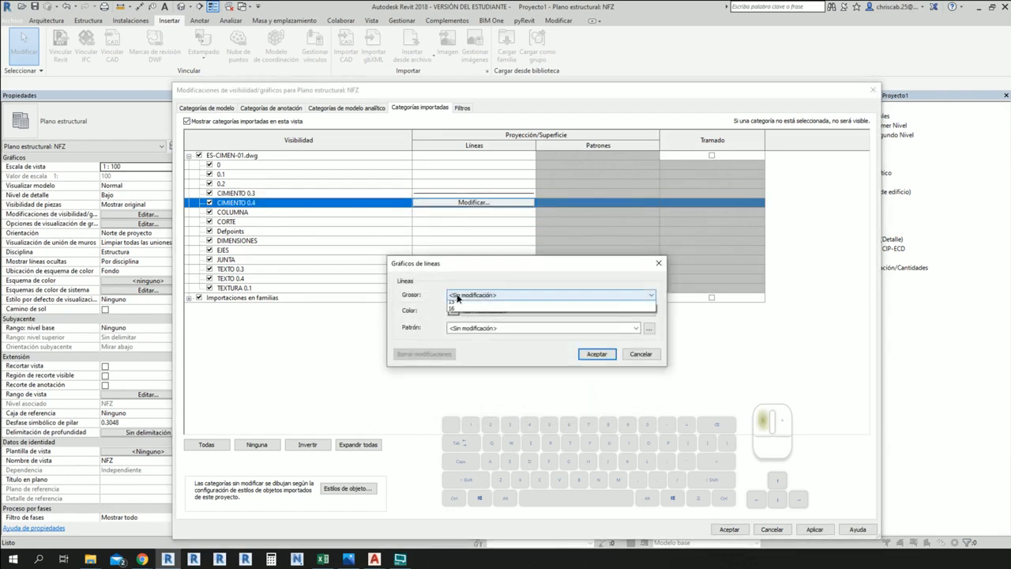
{"action": "left_click", "coordinate": [427, 285]}
{"action": "left_click", "coordinate": [464, 313]}
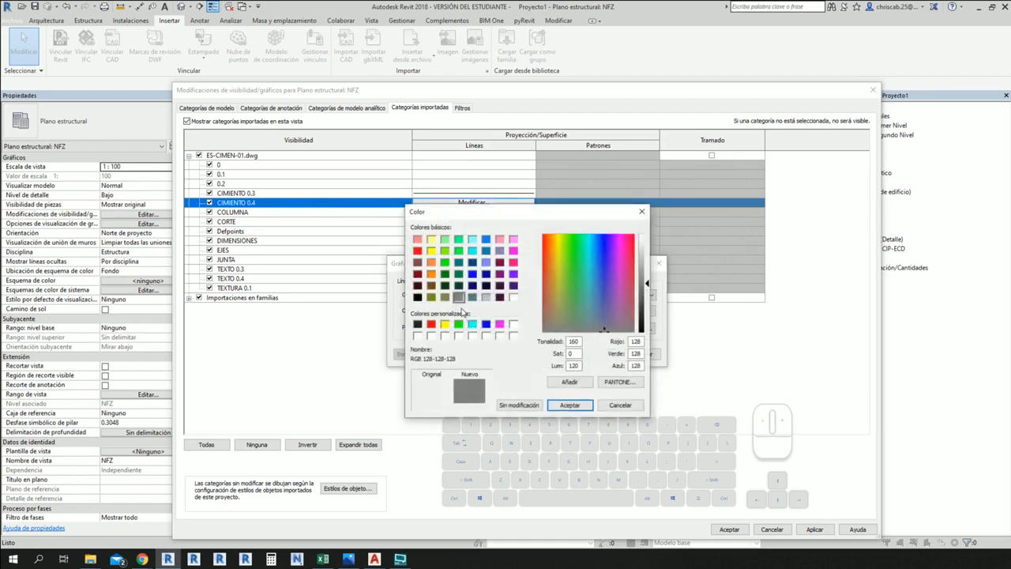
{"action": "left_click", "coordinate": [569, 405]}
{"action": "left_click", "coordinate": [598, 354]}
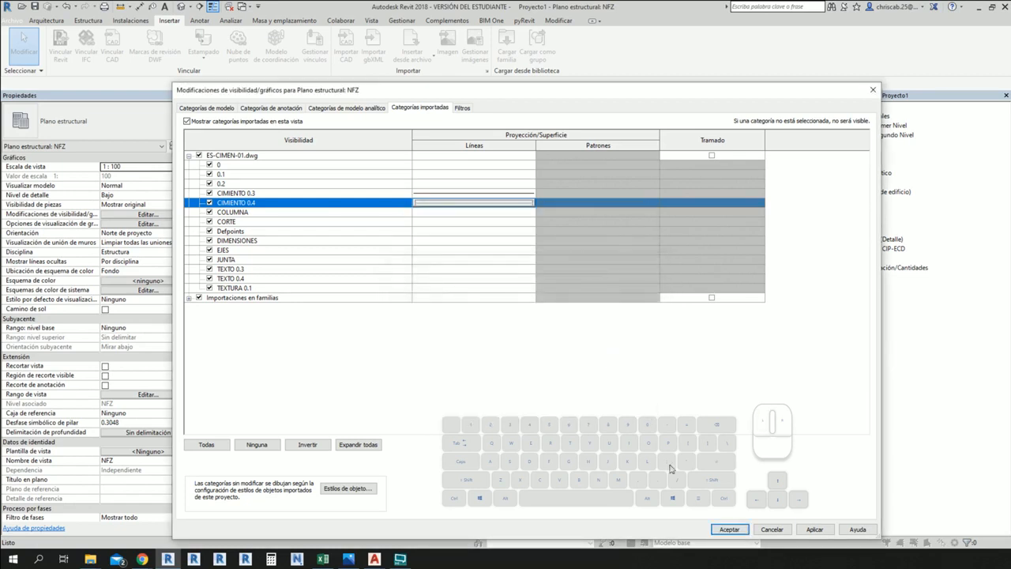
{"action": "left_click", "coordinate": [729, 529]}
- Reopen the NFZ view's visibility/graphics overrides, then switch to AutoCAD and select the yellow vertical line between axes 1 and 2 to identify its layer
{"action": "scroll", "coordinate": [592, 432], "scroll_direction": "up", "scroll_amount": 10}
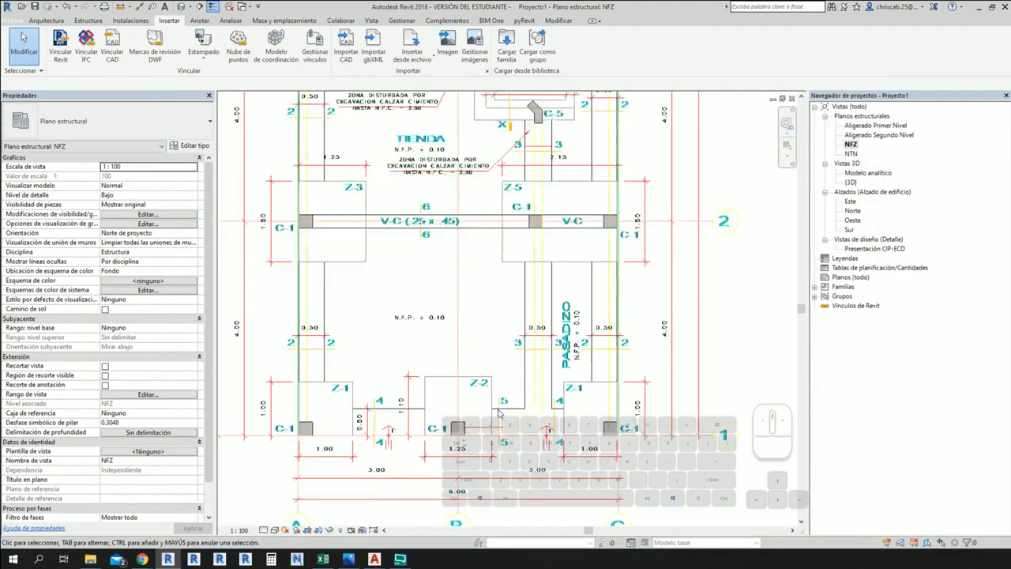
{"action": "scroll", "coordinate": [564, 206], "scroll_direction": "down", "scroll_amount": 2}
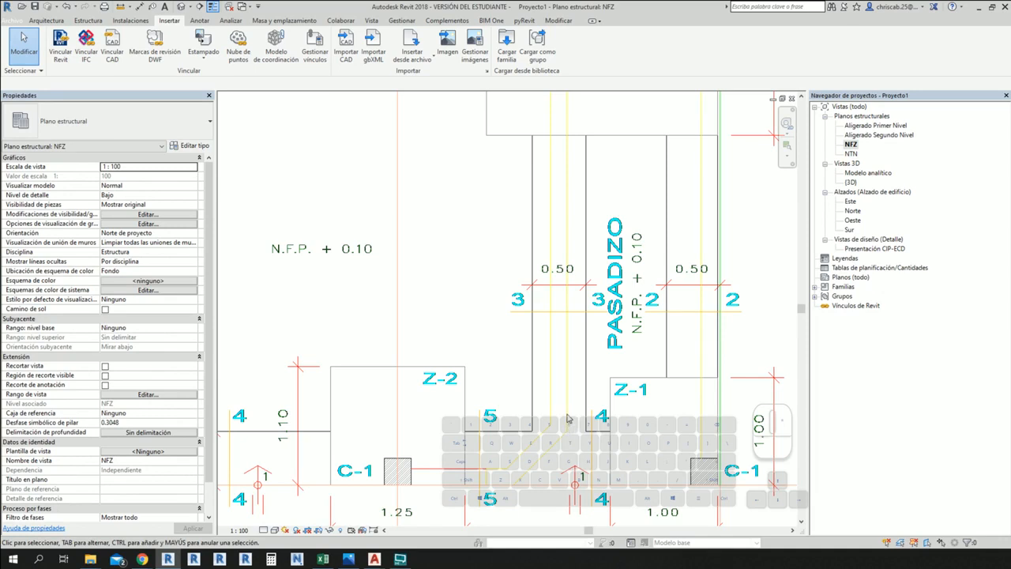
{"action": "key", "text": "v"}
{"action": "key", "text": "v"}
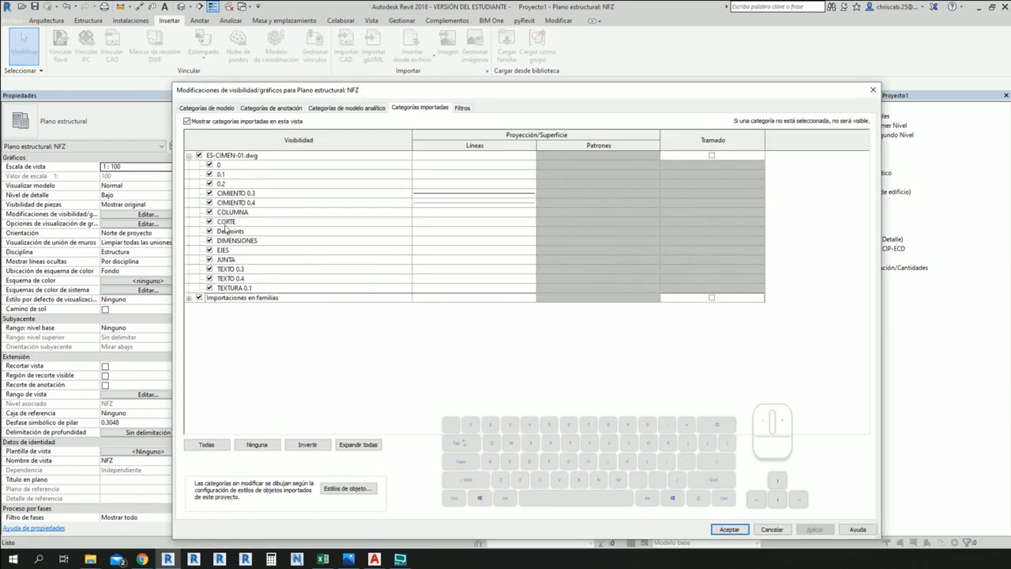
{"action": "key", "text": "alt"}
{"action": "key", "text": "alt+Tab"}
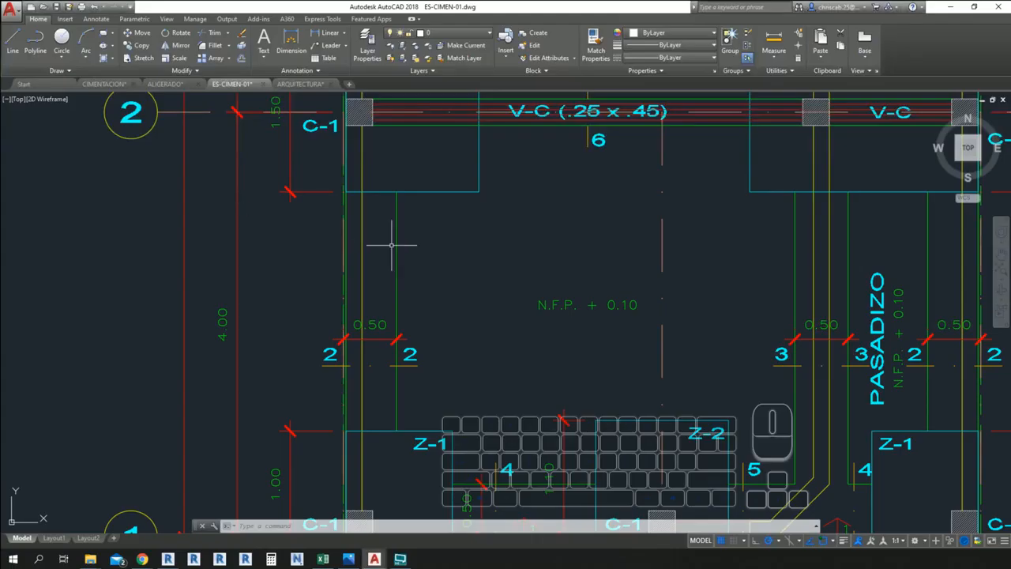
{"action": "key", "text": "Escape"}
{"action": "key", "text": "Escape"}
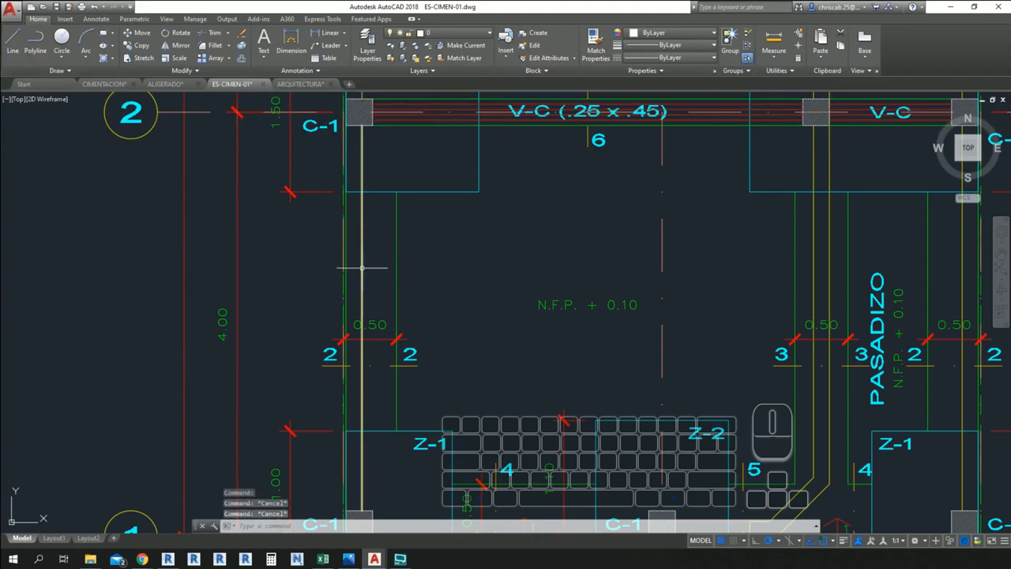
{"action": "left_click", "coordinate": [362, 267]}
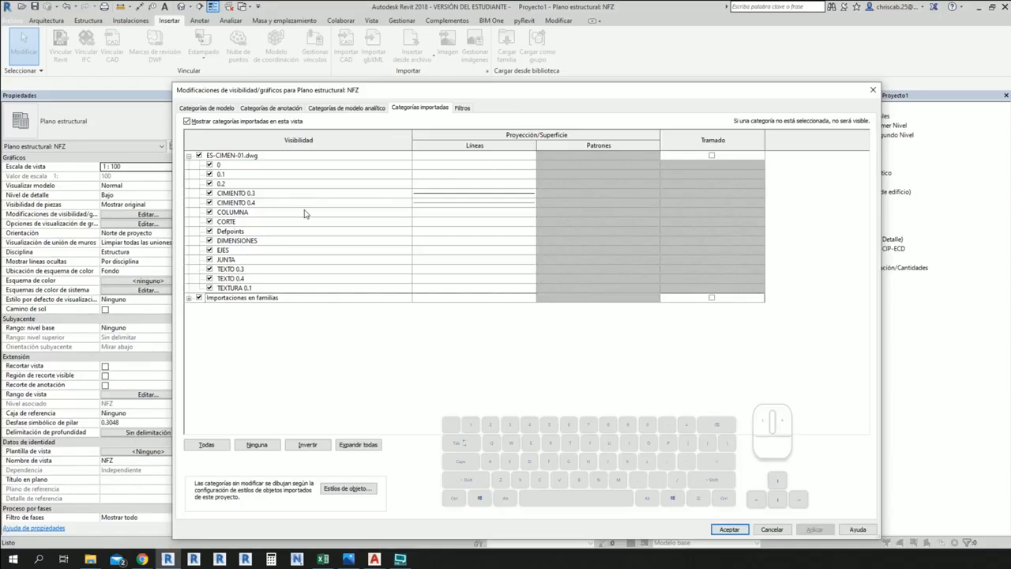
- Back in Revit, override the projection line colour of layer 0.2 with blue RGB 000-128-255 and accept the view overrides
{"action": "left_click", "coordinate": [235, 183]}
{"action": "left_click", "coordinate": [471, 186]}
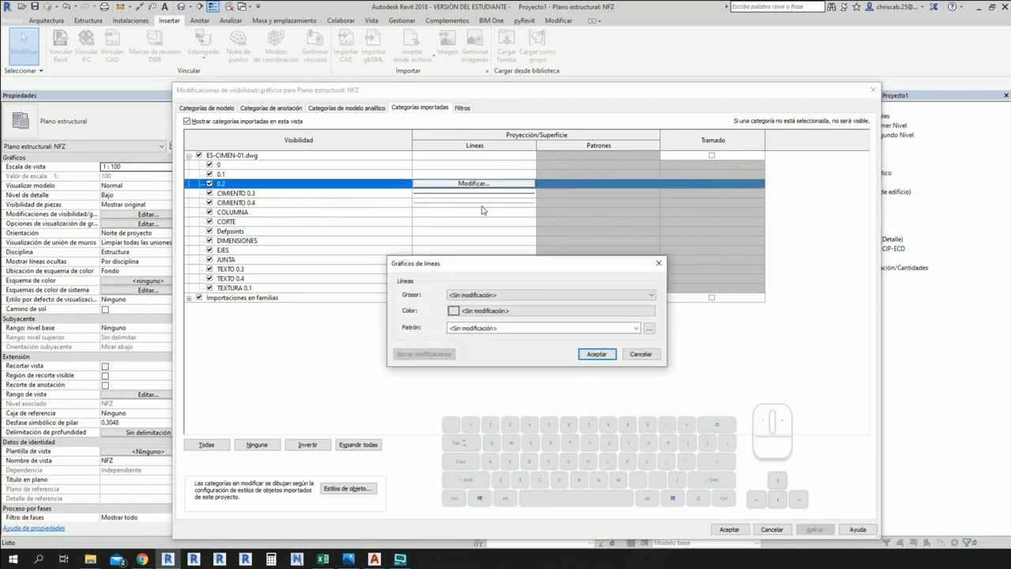
{"action": "left_click", "coordinate": [470, 314]}
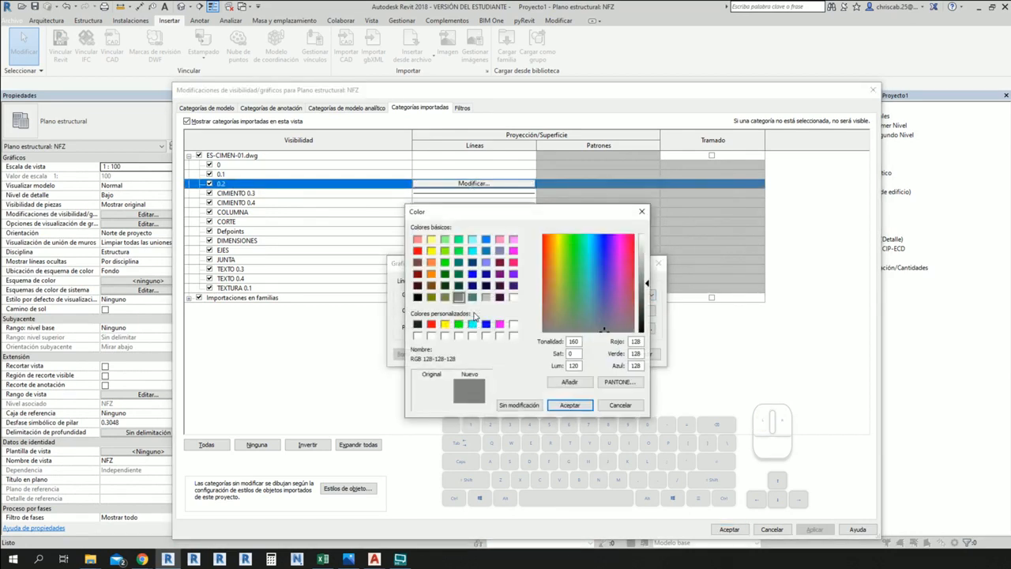
{"action": "left_click", "coordinate": [486, 238]}
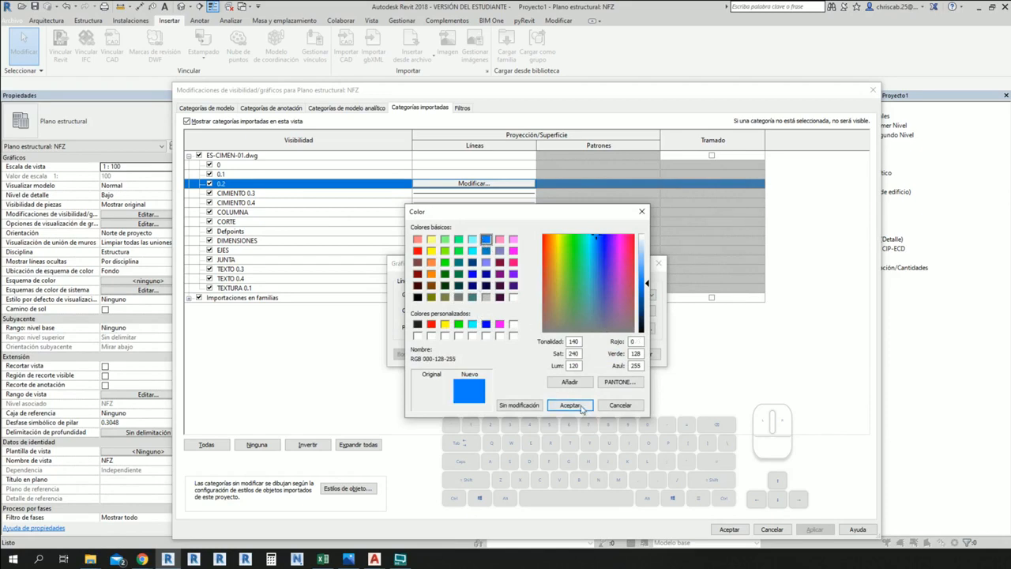
{"action": "left_click", "coordinate": [570, 404]}
{"action": "left_click", "coordinate": [582, 353]}
{"action": "left_click", "coordinate": [728, 529]}
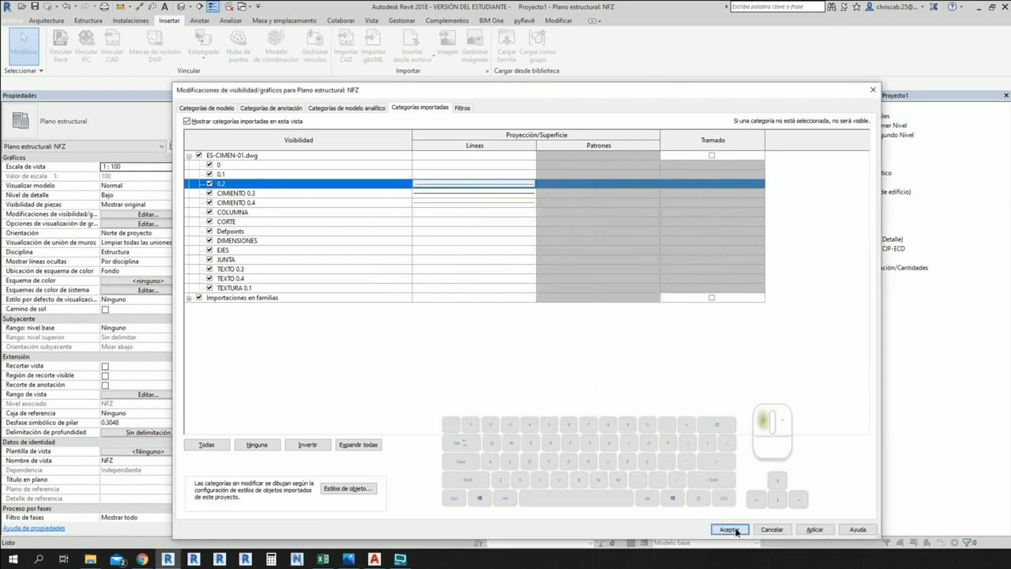
- Turn the Thin Lines display off and on again to compare the line weights around footing Z-6 and column C-2
{"action": "middle_click_drag", "start_coordinate": [558, 382], "coordinate": [540, 482]}
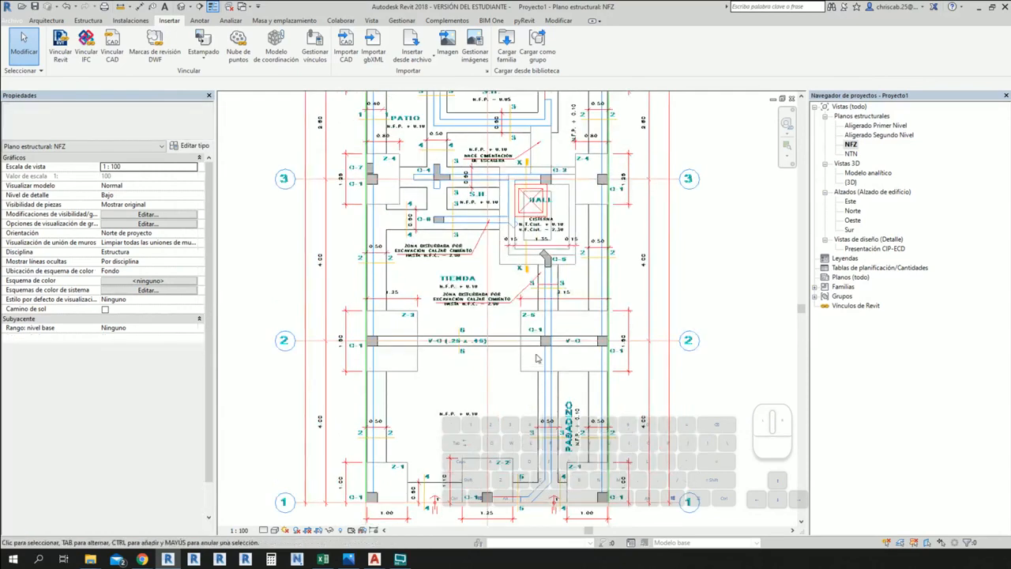
{"action": "middle_click_drag", "start_coordinate": [515, 241], "coordinate": [507, 505]}
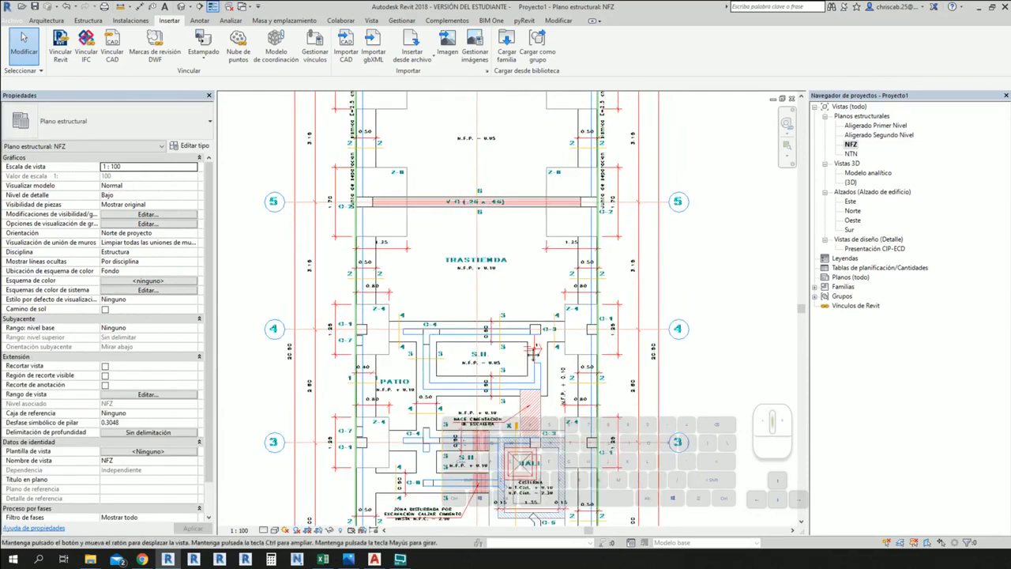
{"action": "middle_click_drag", "start_coordinate": [545, 256], "coordinate": [542, 392]}
{"action": "scroll", "coordinate": [544, 261], "scroll_direction": "up", "scroll_amount": 4}
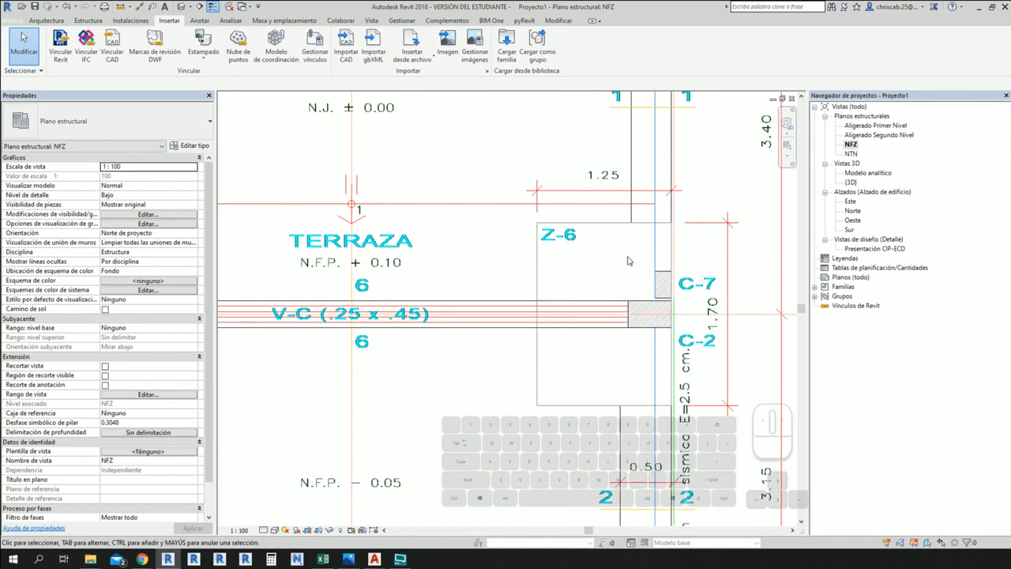
{"action": "left_click", "coordinate": [212, 7]}
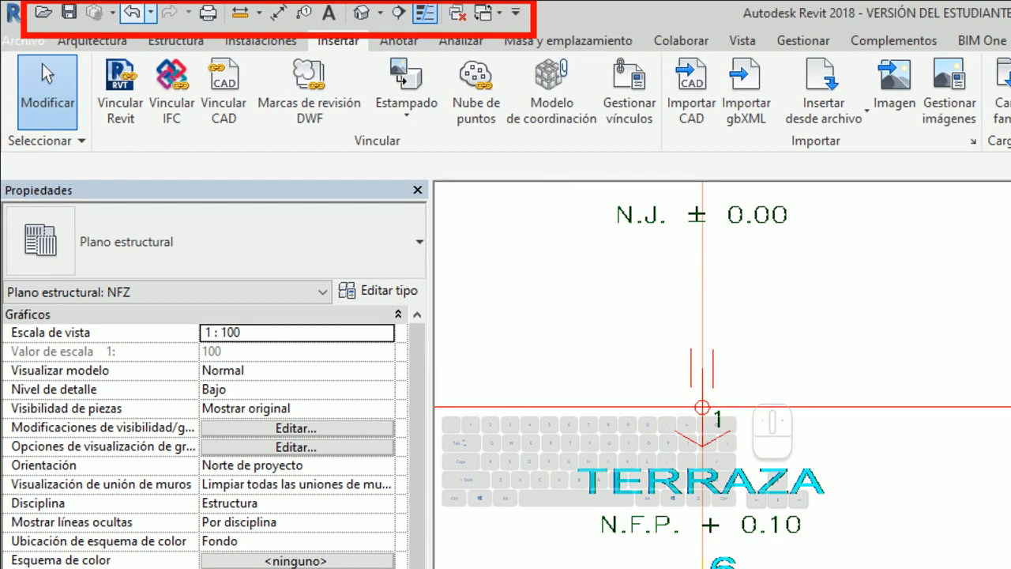
{"action": "mouse_move", "coordinate": [406, 4]}
{"action": "left_mouse_down", "text": "ctrl"}
{"action": "mouse_move", "coordinate": [443, 32]}
{"action": "mouse_move", "coordinate": [437, 44]}
{"action": "mouse_move", "coordinate": [532, 229]}
{"action": "left_mouse_up", "text": "ctrl"}
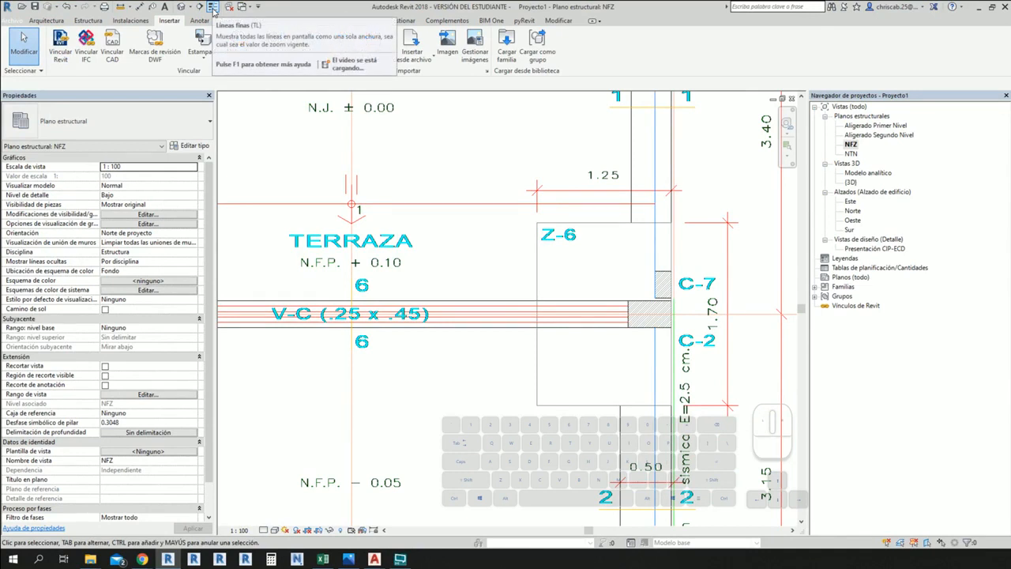
{"action": "left_click", "coordinate": [212, 9]}
{"action": "left_click", "coordinate": [212, 9]}
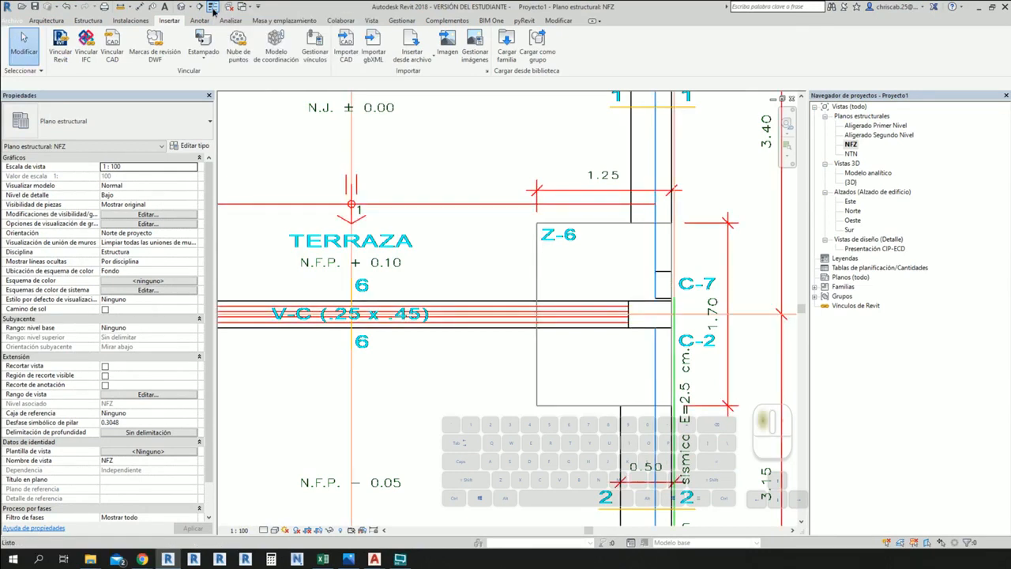
{"action": "left_click", "coordinate": [212, 8]}
{"action": "left_click", "coordinate": [212, 9]}
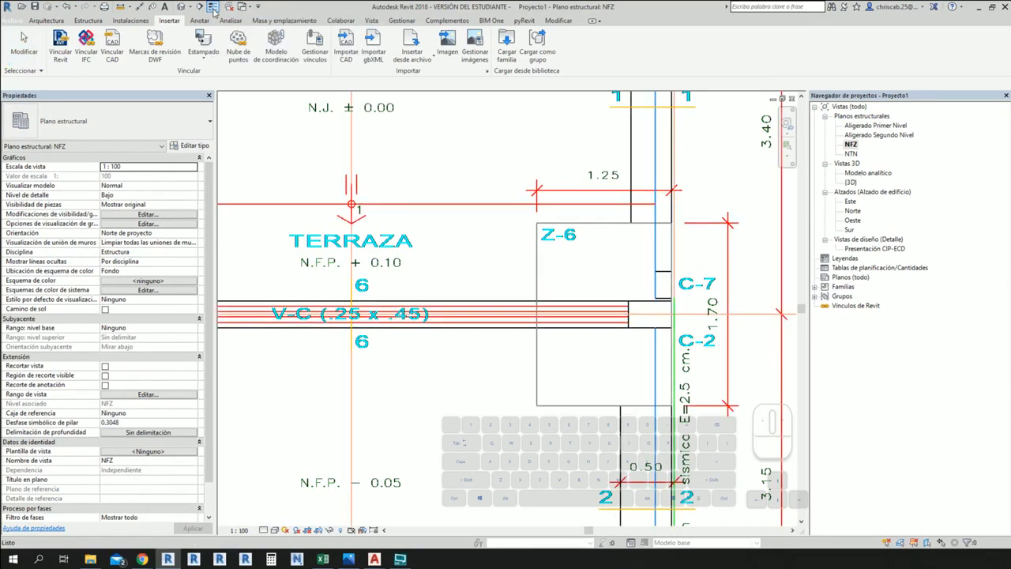
{"action": "left_click", "coordinate": [212, 8]}
{"action": "left_click", "coordinate": [213, 8]}
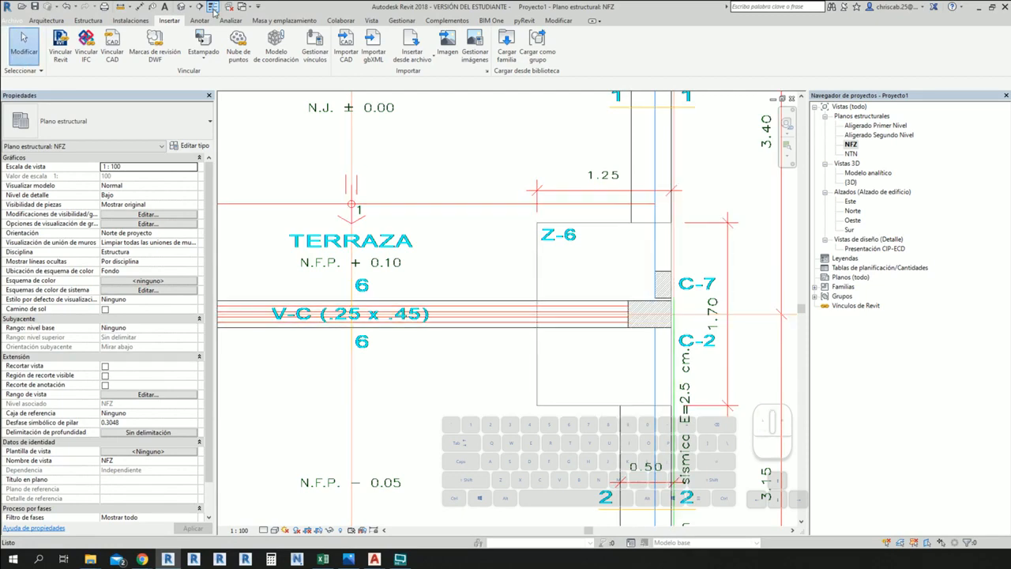
- Examine the recoloured foundation plan between axes 3 and 7, ending at column C-2 beside the terrace
{"action": "scroll", "coordinate": [635, 251], "scroll_direction": "down", "scroll_amount": 4}
{"action": "middle_click_drag", "start_coordinate": [635, 251], "coordinate": [617, 188]}
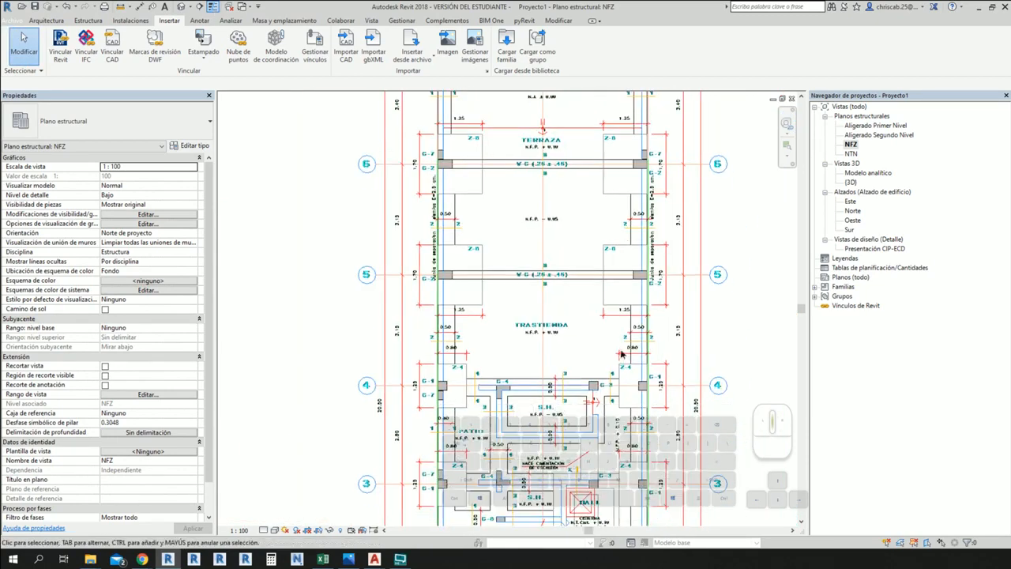
{"action": "middle_click_drag", "start_coordinate": [626, 328], "coordinate": [635, 462]}
{"action": "scroll", "coordinate": [519, 199], "scroll_direction": "up", "scroll_amount": 2}
{"action": "middle_click_drag", "start_coordinate": [553, 316], "coordinate": [529, 263]}
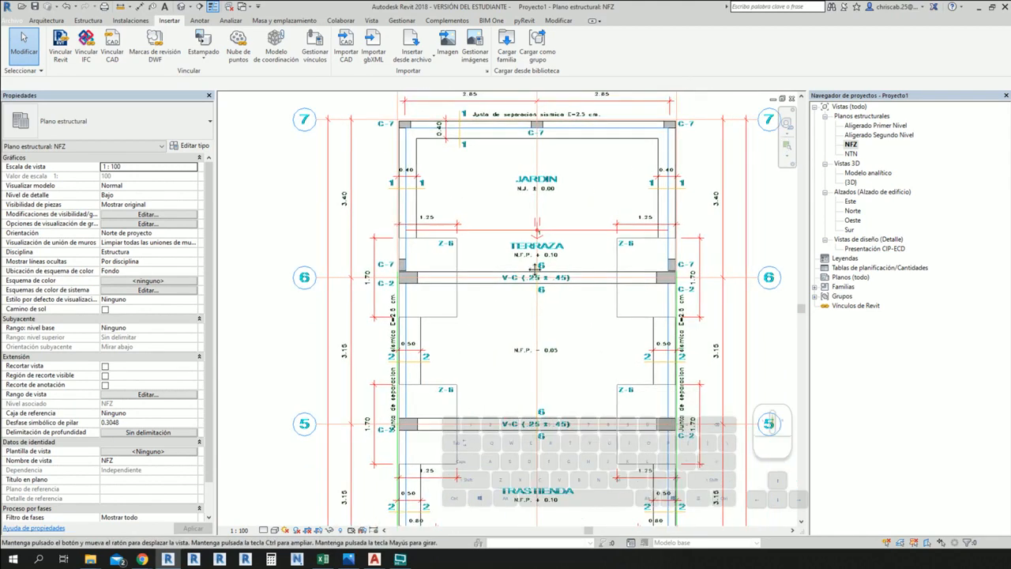
{"action": "scroll", "coordinate": [506, 306], "scroll_direction": "up", "scroll_amount": 3}
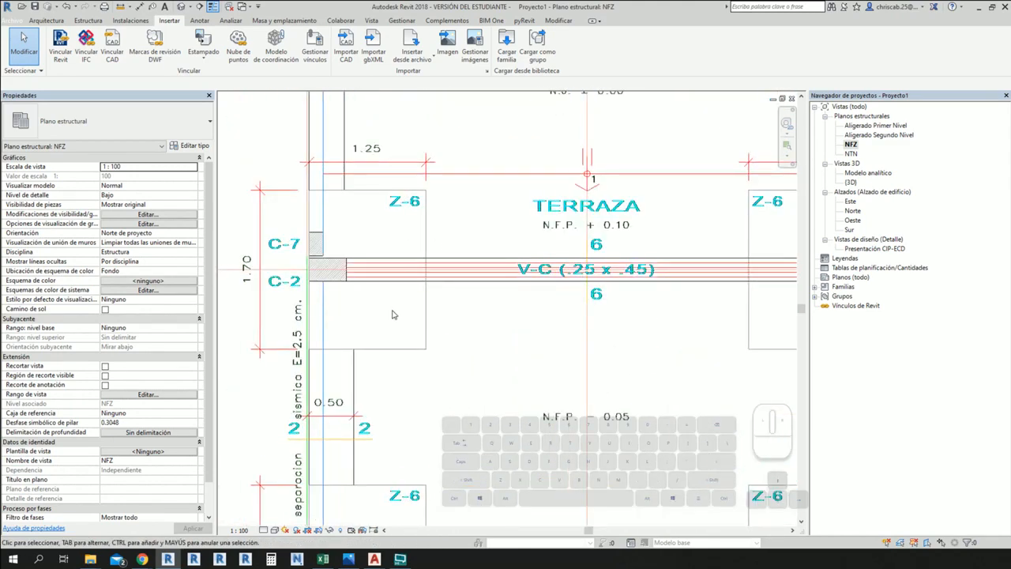
{"action": "scroll", "coordinate": [466, 366], "scroll_direction": "down", "scroll_amount": 2}
{"action": "scroll", "coordinate": [490, 363], "scroll_direction": "down", "scroll_amount": 1}
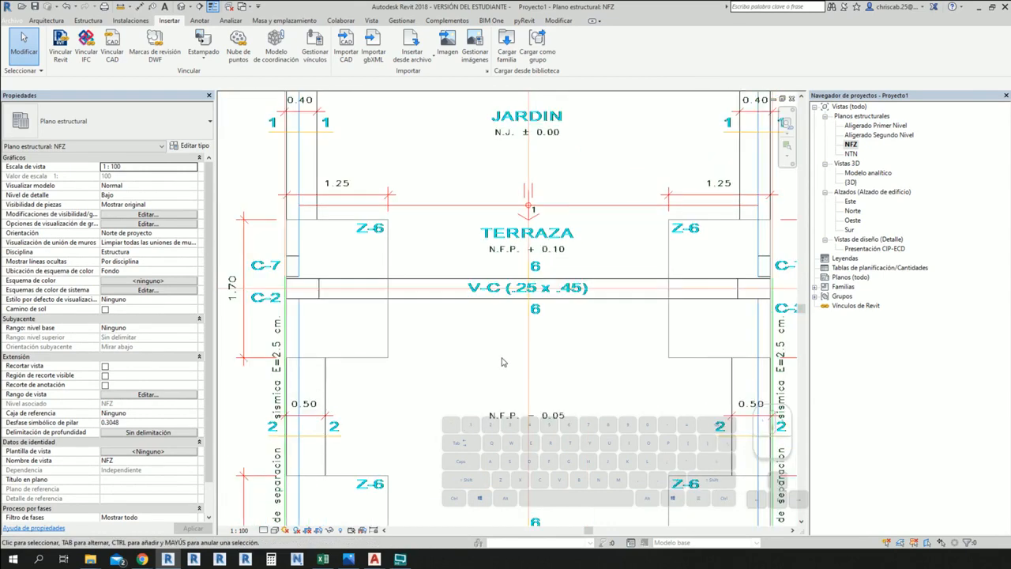
{"action": "scroll", "coordinate": [505, 361], "scroll_direction": "down", "scroll_amount": 1}
{"action": "scroll", "coordinate": [553, 360], "scroll_direction": "up", "scroll_amount": 1}
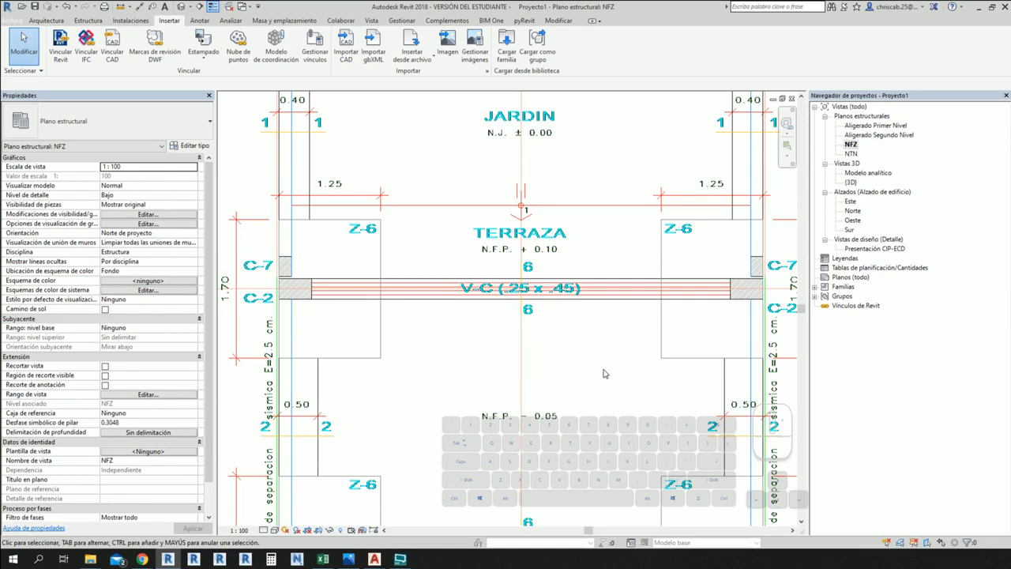
- Switch to AutoCAD and examine the typical footing detail (DETALLE TIPICO DE ZAPATA) in CIMENTACION.dwg
{"action": "key", "text": "alt"}
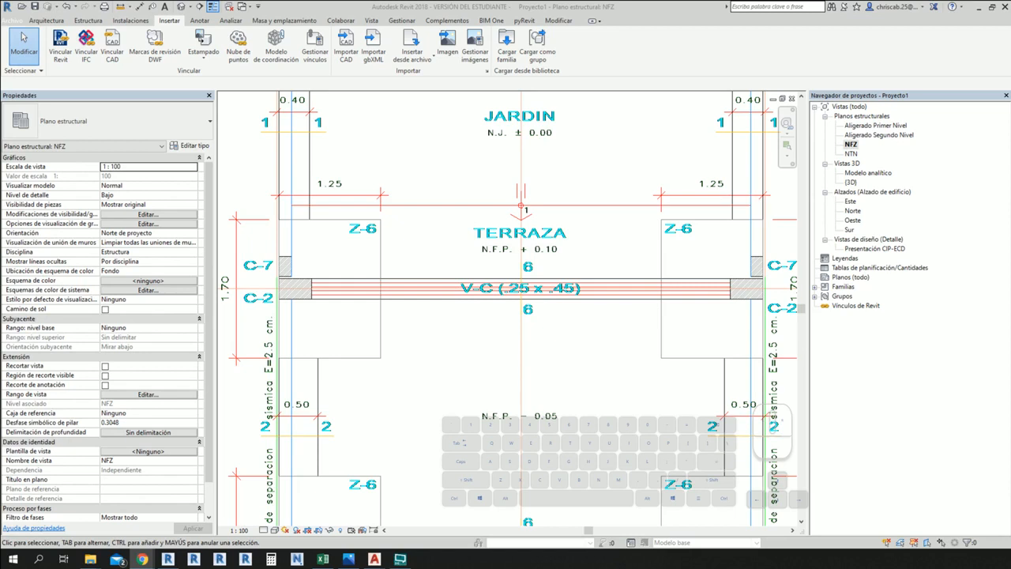
{"action": "key", "text": "alt+Tab"}
{"action": "scroll", "coordinate": [688, 334], "scroll_direction": "down", "scroll_amount": 2}
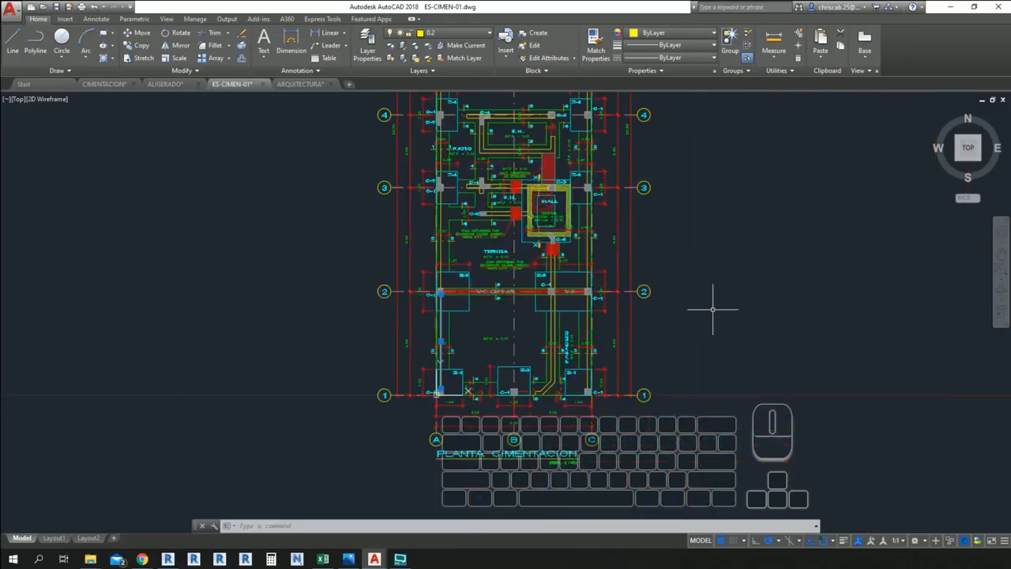
{"action": "left_click", "coordinate": [104, 84]}
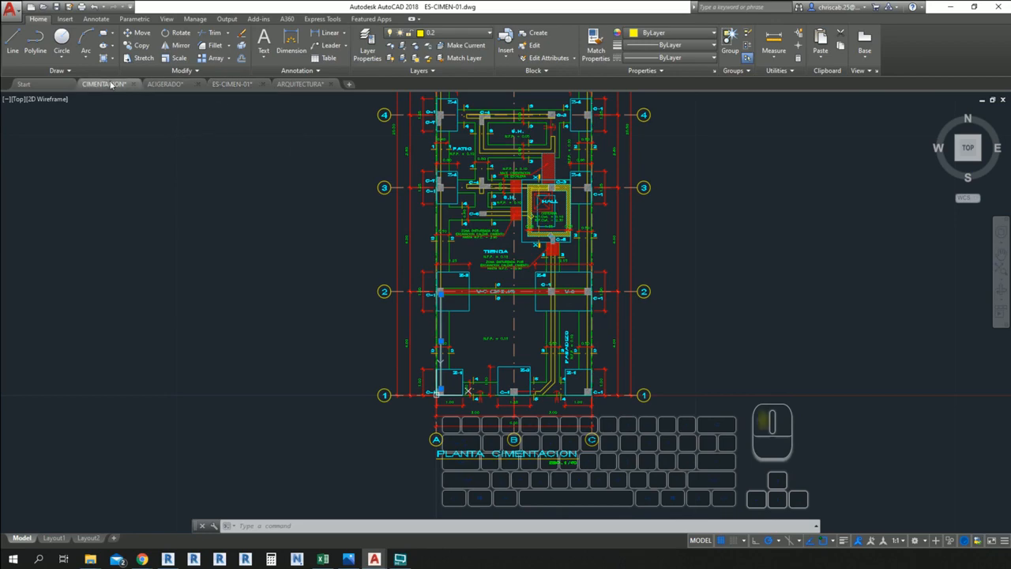
{"action": "scroll", "coordinate": [655, 329], "scroll_direction": "up", "scroll_amount": 10}
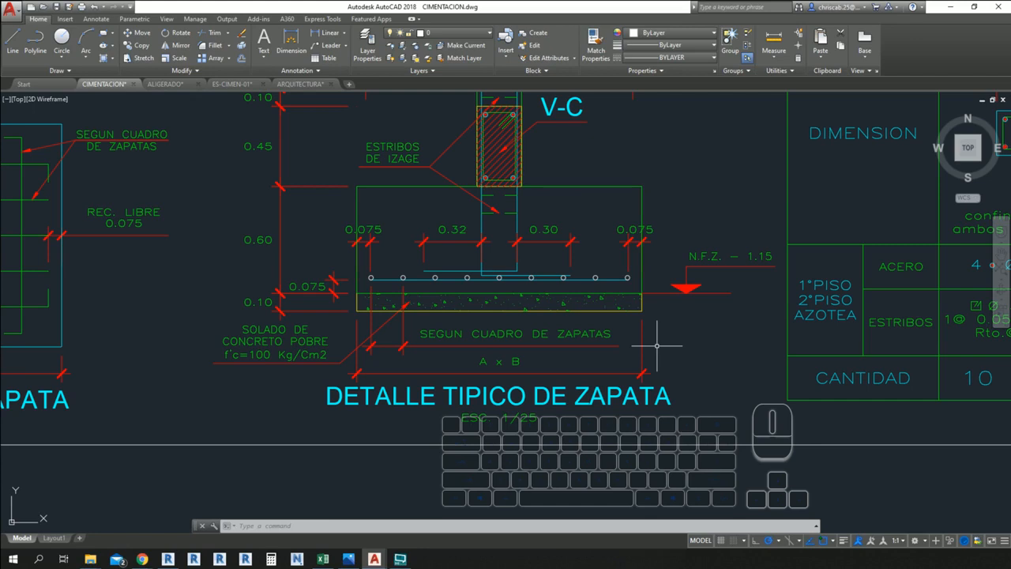
- Return to Revit's NFZ plan and start placing an isolated structural foundation at footing Z-6 beside column C-2
{"action": "key", "text": "alt+Tab"}
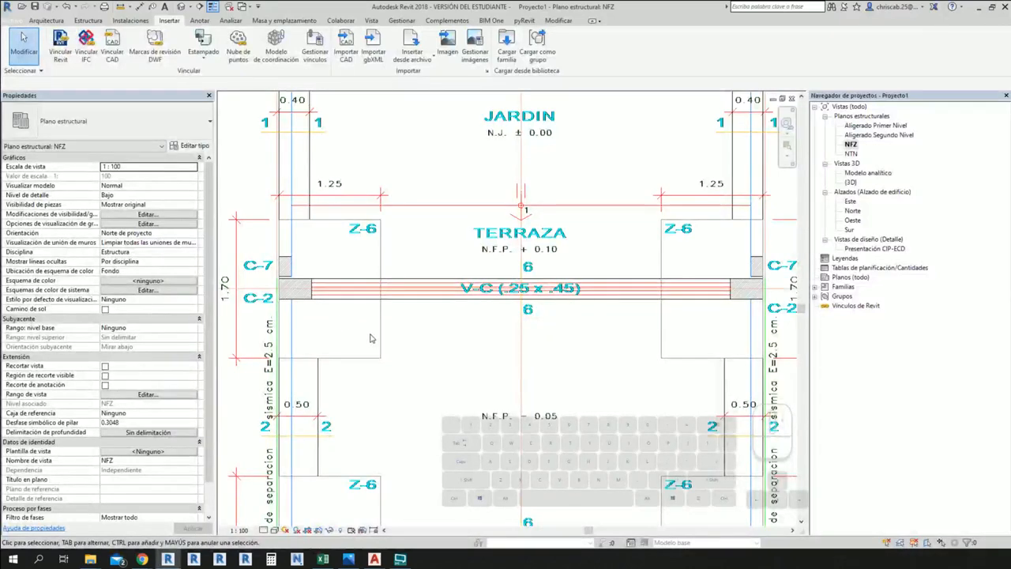
{"action": "middle_click_drag", "start_coordinate": [437, 368], "coordinate": [469, 368]}
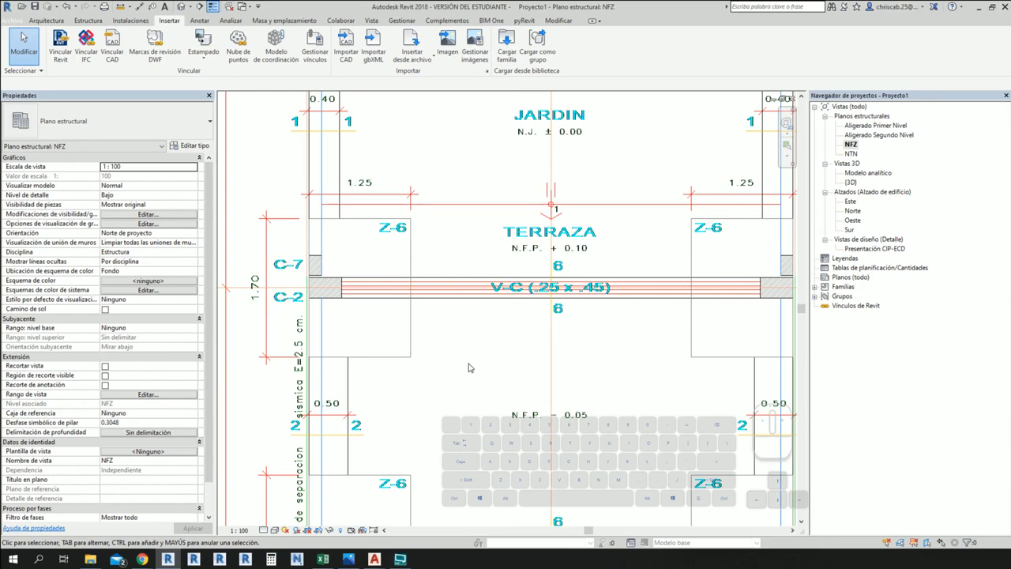
{"action": "middle_click_drag", "start_coordinate": [468, 368], "coordinate": [552, 407]}
{"action": "scroll", "coordinate": [476, 348], "scroll_direction": "up", "scroll_amount": 2}
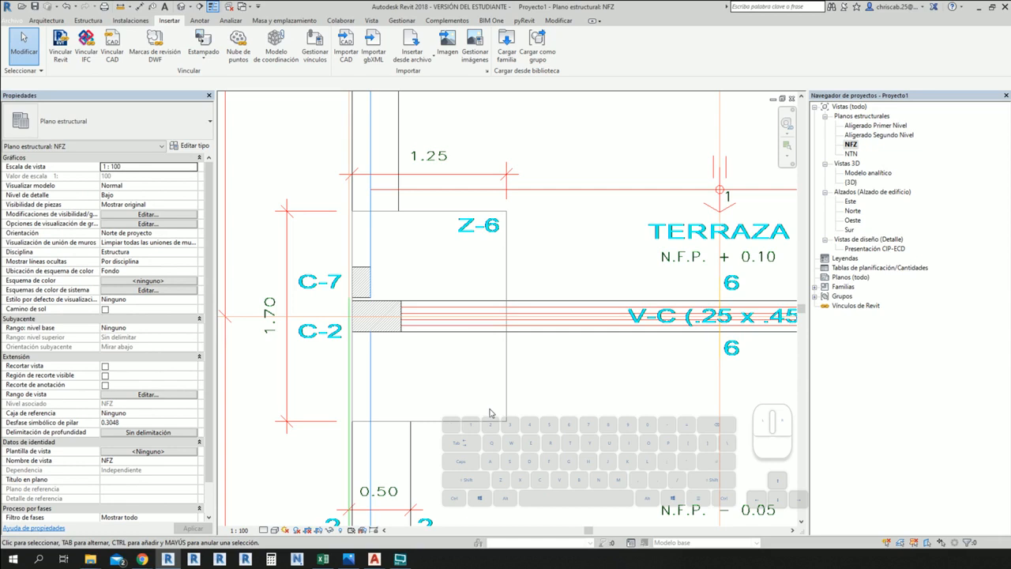
{"action": "scroll", "coordinate": [490, 412], "scroll_direction": "up", "scroll_amount": 1}
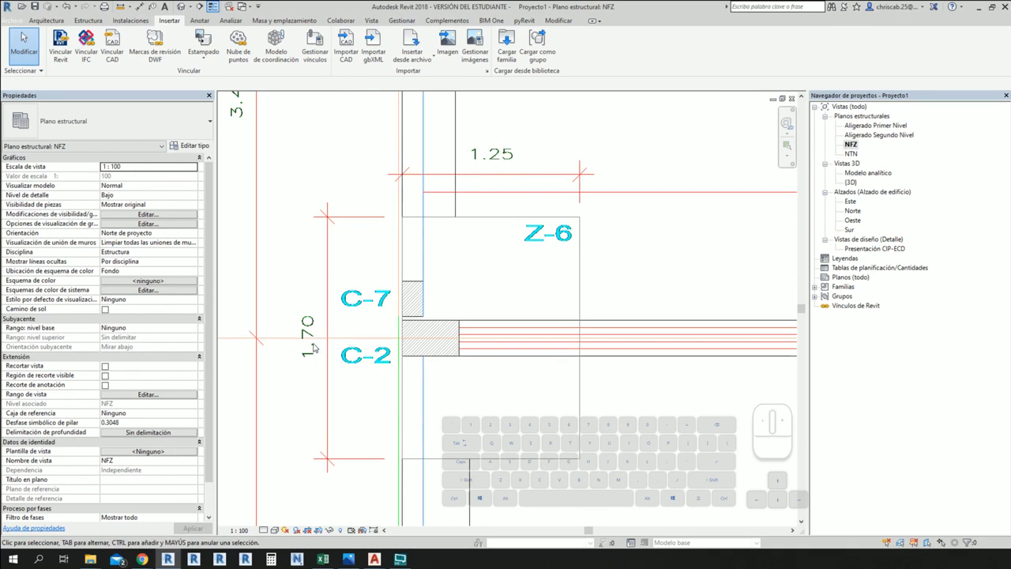
{"action": "left_click", "coordinate": [88, 20]}
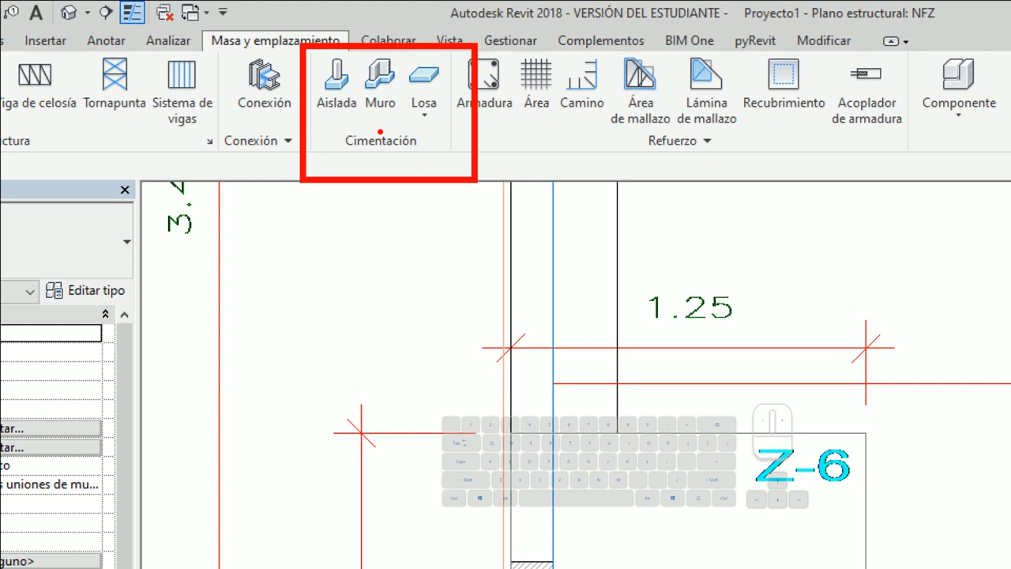
{"action": "left_click", "coordinate": [337, 83]}
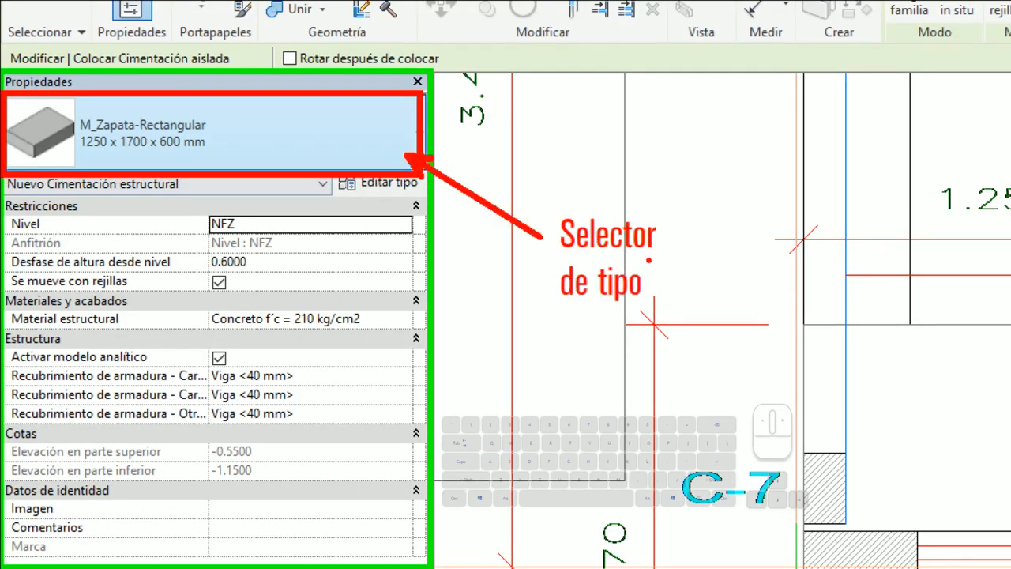
- Review the available M_Zapata-Rectangular types and choose 1250 x 1700 x 600 mm for the footing
{"action": "key", "text": "b"}
{"action": "left_click_drag", "start_coordinate": [375, 426], "coordinate": [368, 129], "text": "ctrl+shift"}
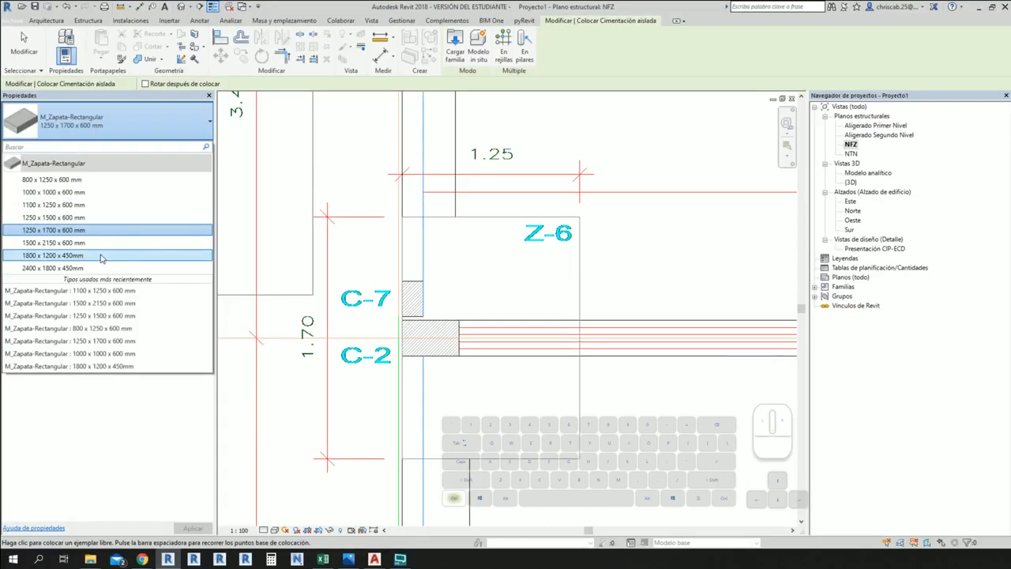
{"action": "key", "text": "ctrl+1"}
{"action": "left_click", "coordinate": [100, 243]}
{"action": "mouse_move", "coordinate": [26, 102]}
{"action": "left_mouse_down", "text": "ctrl"}
{"action": "mouse_move", "coordinate": [96, 140]}
{"action": "mouse_move", "coordinate": [185, 264]}
{"action": "left_mouse_up", "text": "ctrl"}
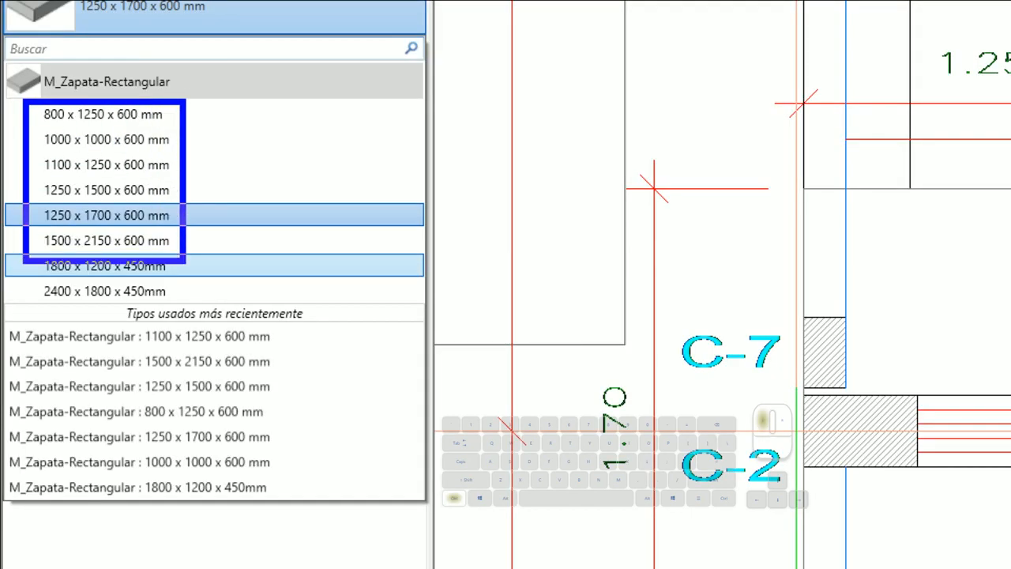
{"action": "key", "text": "Escape"}
{"action": "left_click", "coordinate": [110, 120]}
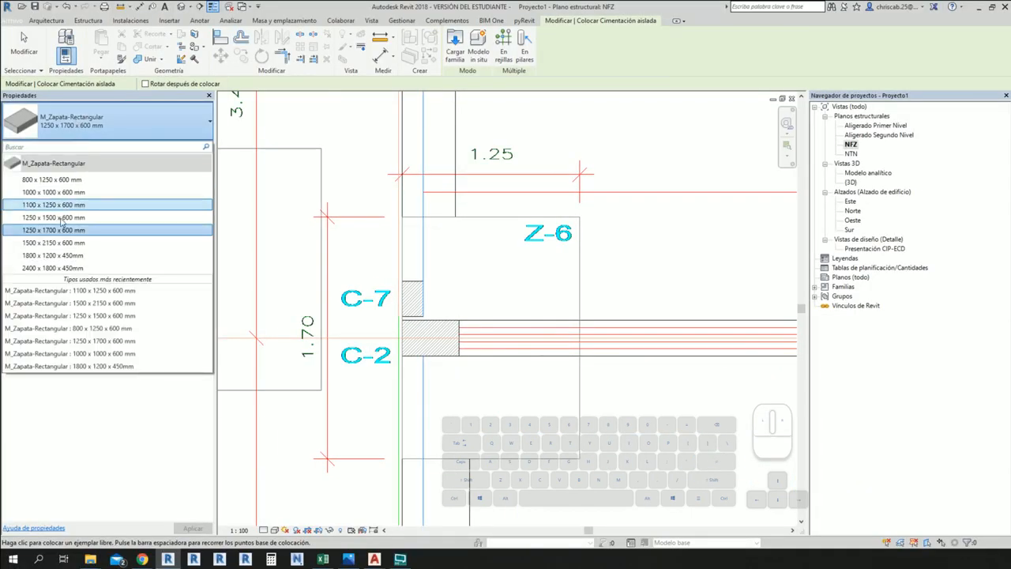
{"action": "left_click", "coordinate": [65, 231]}
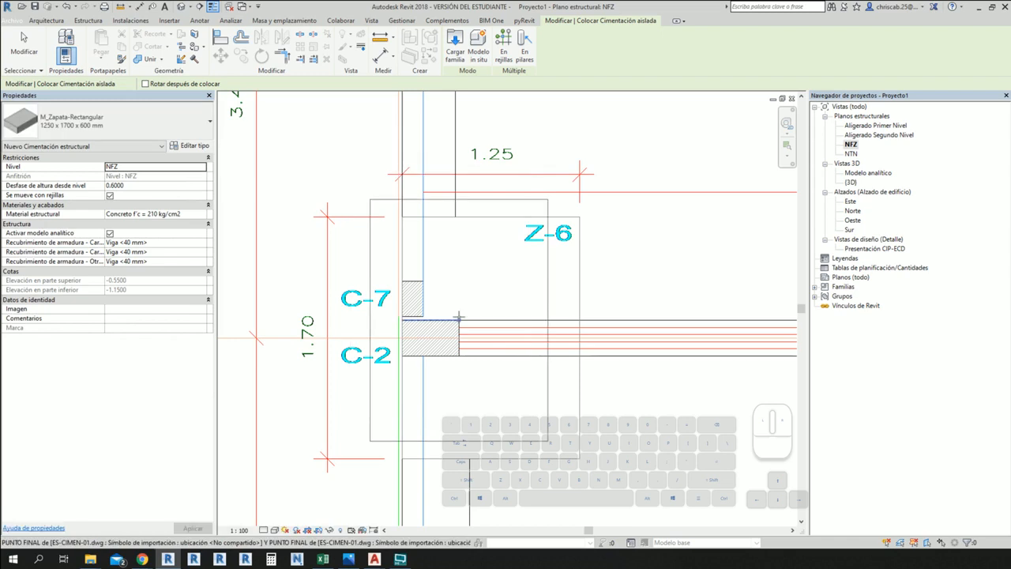
- Check the footing detail in AutoCAD and return to Revit, placing the 1250 x 1700 x 600 mm footing over the Z-6 outline near axis A
{"action": "key", "text": "alt+Tab"}
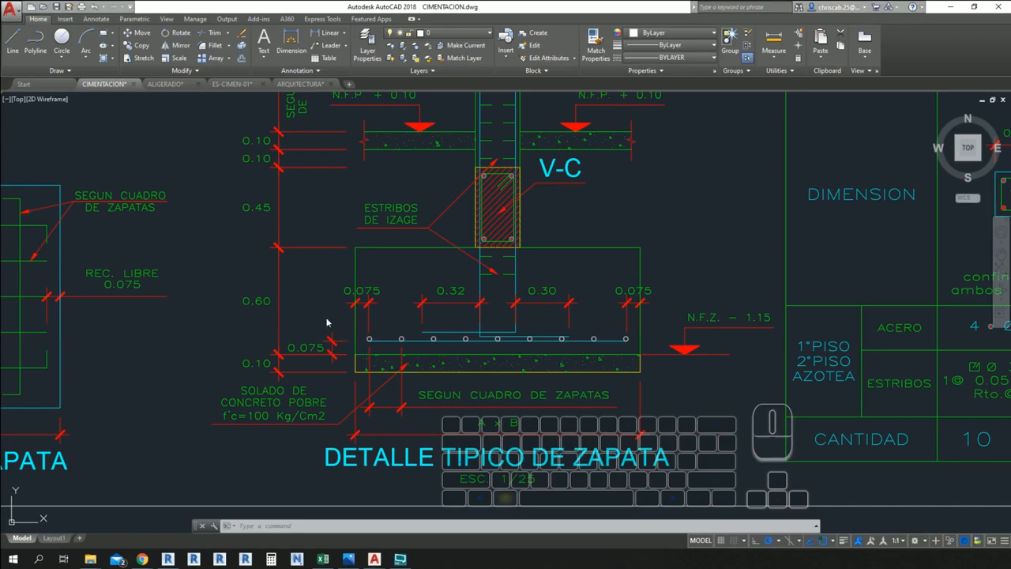
{"action": "key", "text": "alt+Tab"}
{"action": "middle_click_drag", "start_coordinate": [634, 353], "coordinate": [734, 324]}
{"action": "scroll", "coordinate": [433, 304], "scroll_direction": "up", "scroll_amount": 2}
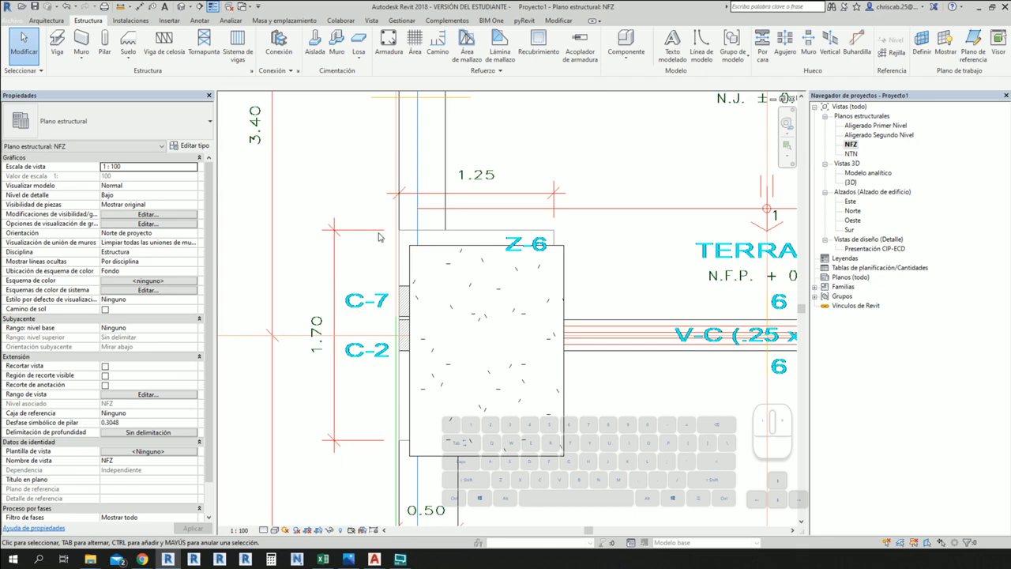
- Set the NFZ view's visual style to Sombreado
{"action": "key", "text": "ctrl"}
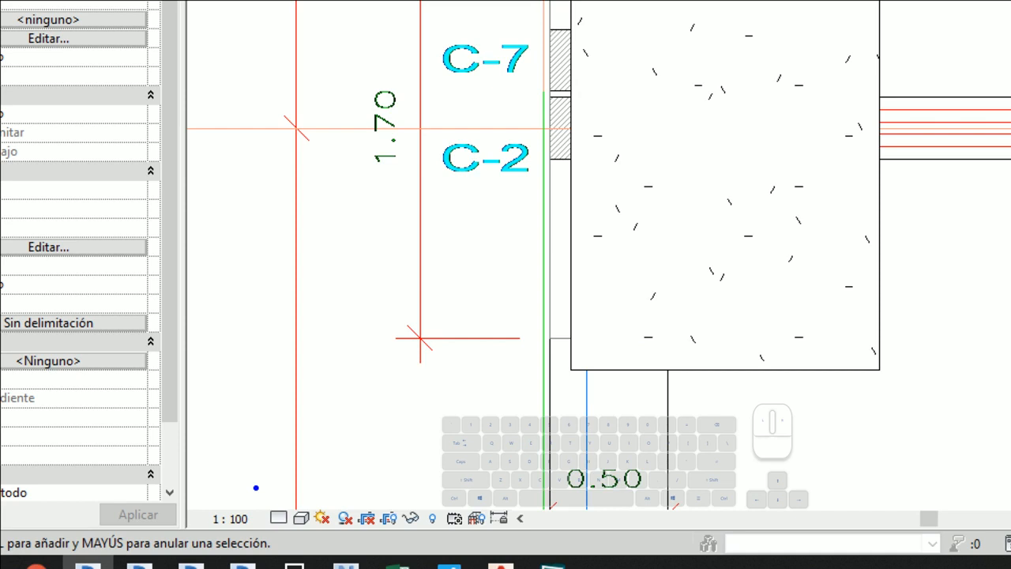
{"action": "left_click", "coordinate": [300, 518]}
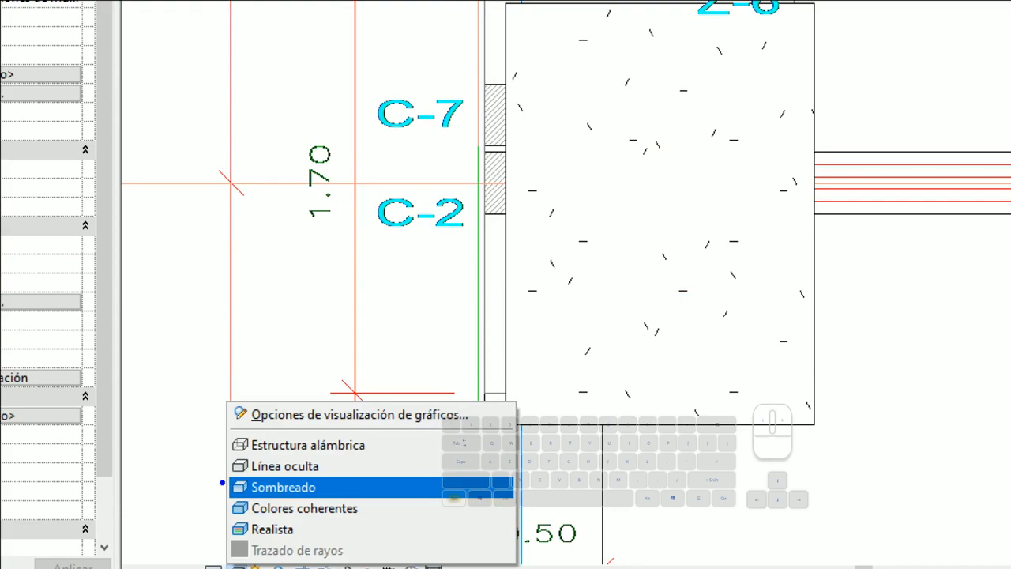
{"action": "left_click", "coordinate": [283, 487]}
{"action": "scroll", "coordinate": [563, 247], "scroll_direction": "down", "scroll_amount": 2}
{"action": "middle_click_drag", "start_coordinate": [563, 247], "coordinate": [823, 247]}
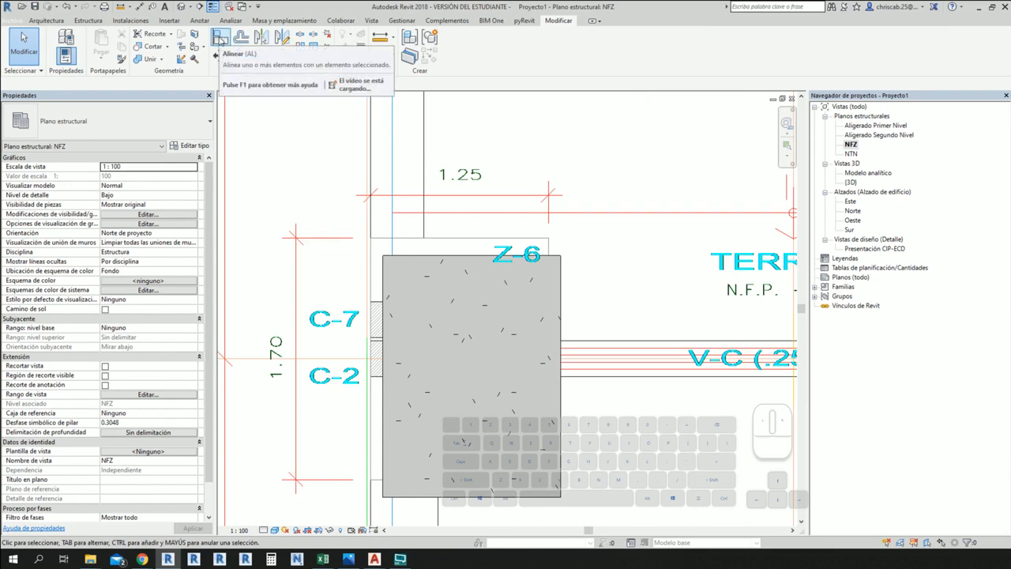
- Align the upper and left edges of the footing near axis A with the Z-6 outline in the linked drawing
{"action": "key", "text": "a"}
{"action": "key", "text": "l"}
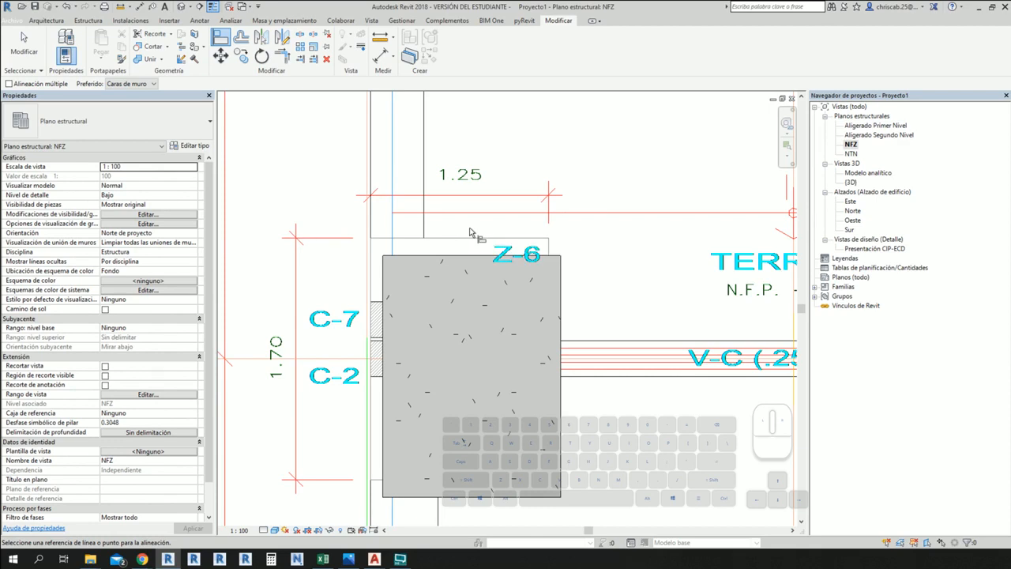
{"action": "left_click", "coordinate": [633, 213]}
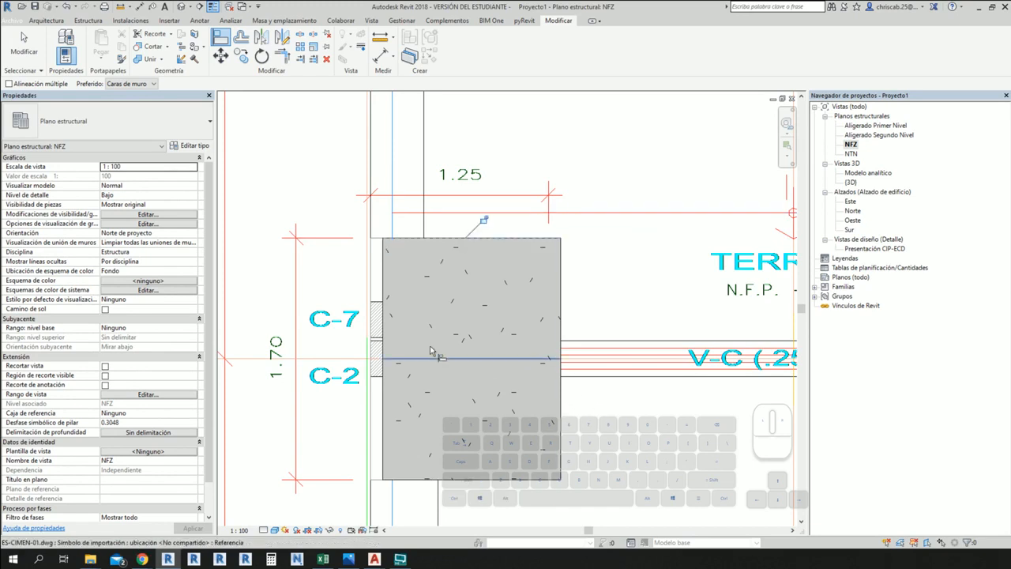
{"action": "left_click", "coordinate": [373, 266]}
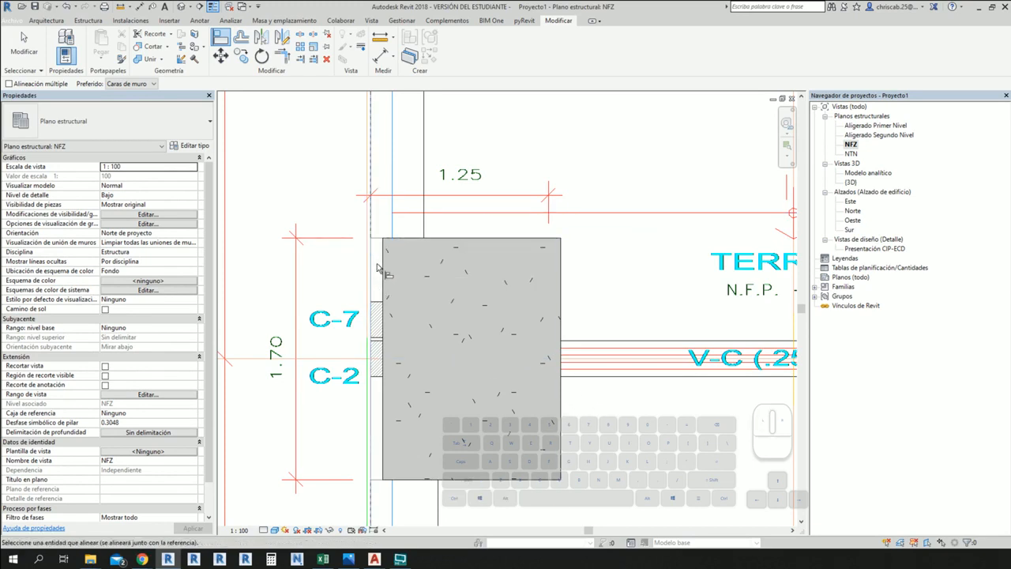
- Align the Z-6 footing near axis C with its outline in the linked drawing and leave the Align command
{"action": "scroll", "coordinate": [615, 428], "scroll_direction": "down", "scroll_amount": 2}
{"action": "middle_click_drag", "start_coordinate": [619, 424], "coordinate": [426, 406]}
{"action": "middle_click_drag", "start_coordinate": [702, 379], "coordinate": [474, 379]}
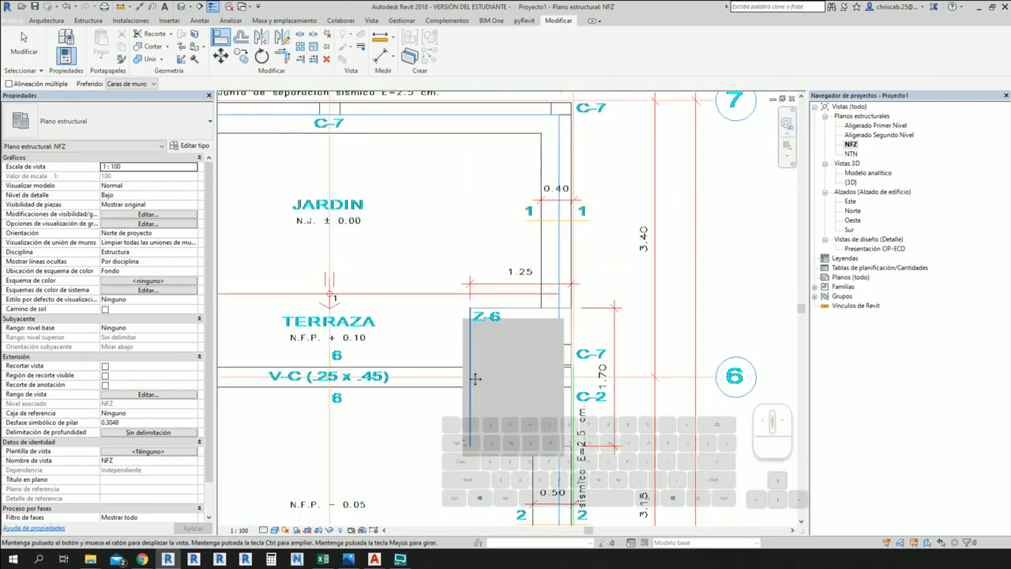
{"action": "scroll", "coordinate": [579, 290], "scroll_direction": "up", "scroll_amount": 4}
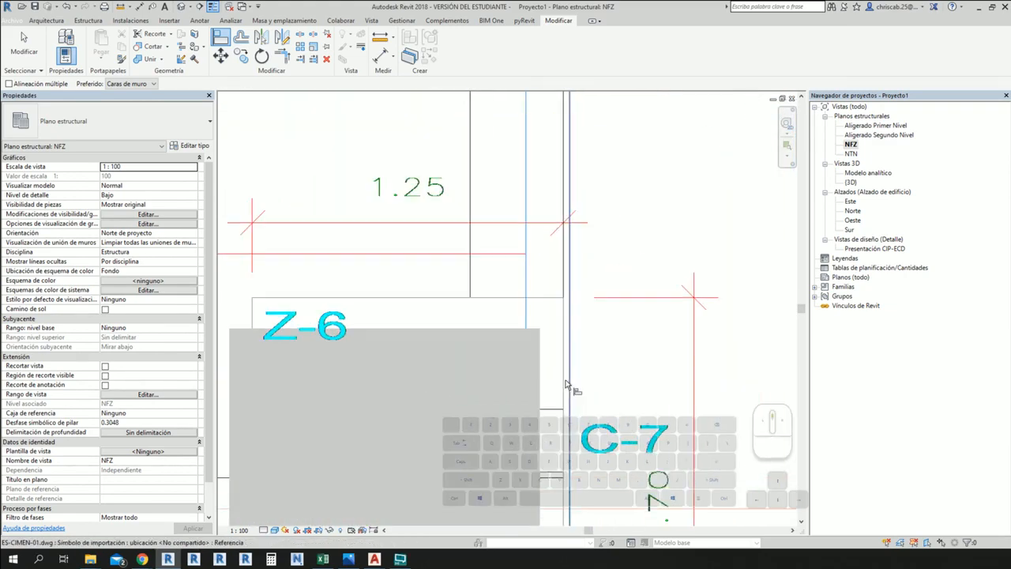
{"action": "left_click", "coordinate": [563, 338]}
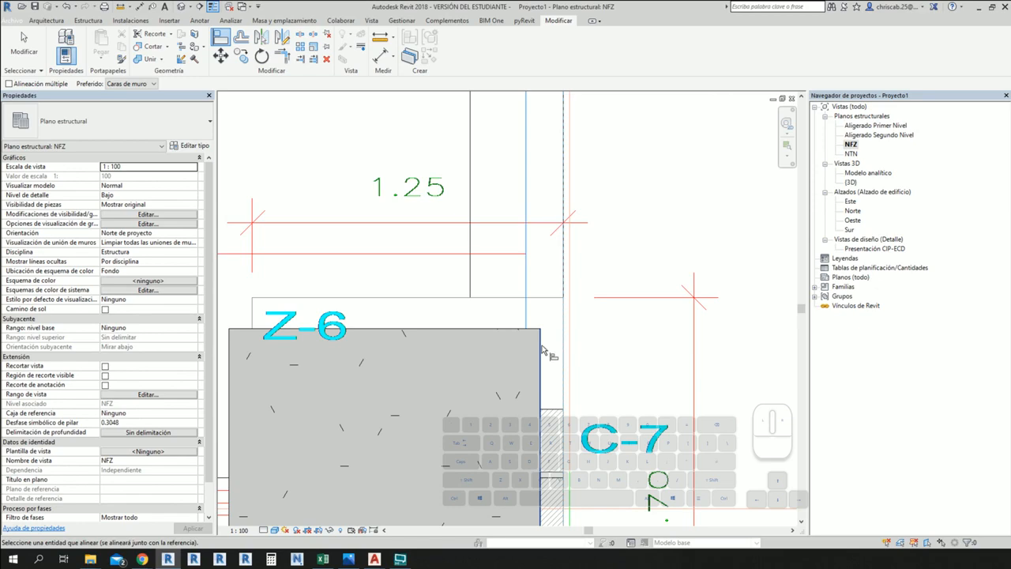
{"action": "key", "text": "Escape"}
{"action": "key", "text": "Escape"}
{"action": "scroll", "coordinate": [606, 478], "scroll_direction": "down", "scroll_amount": 6}
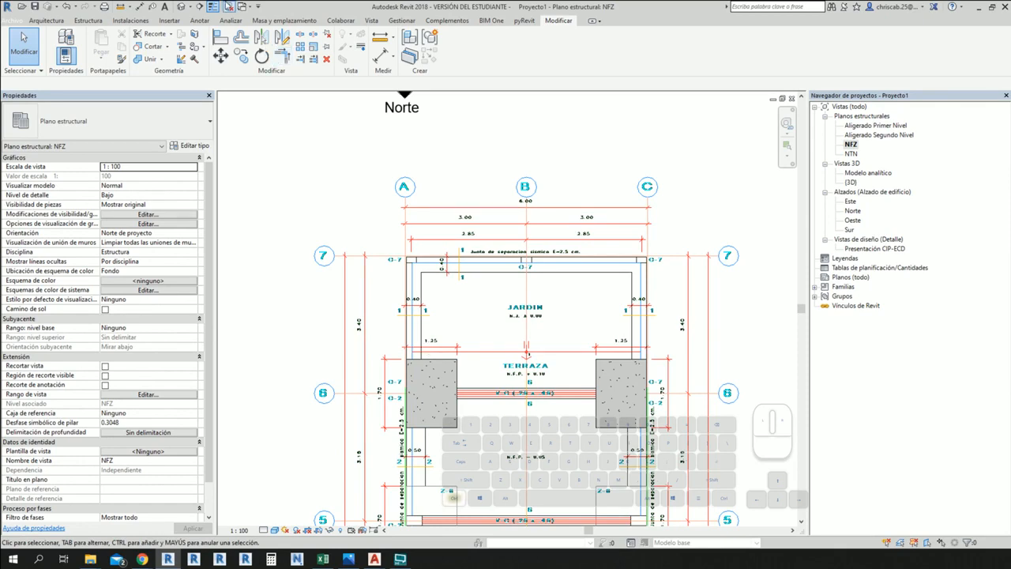
- Create a horizontal section just above axis 6, cutting through both Z-6 footings and looking toward axis 7
{"action": "left_click", "coordinate": [375, 24]}
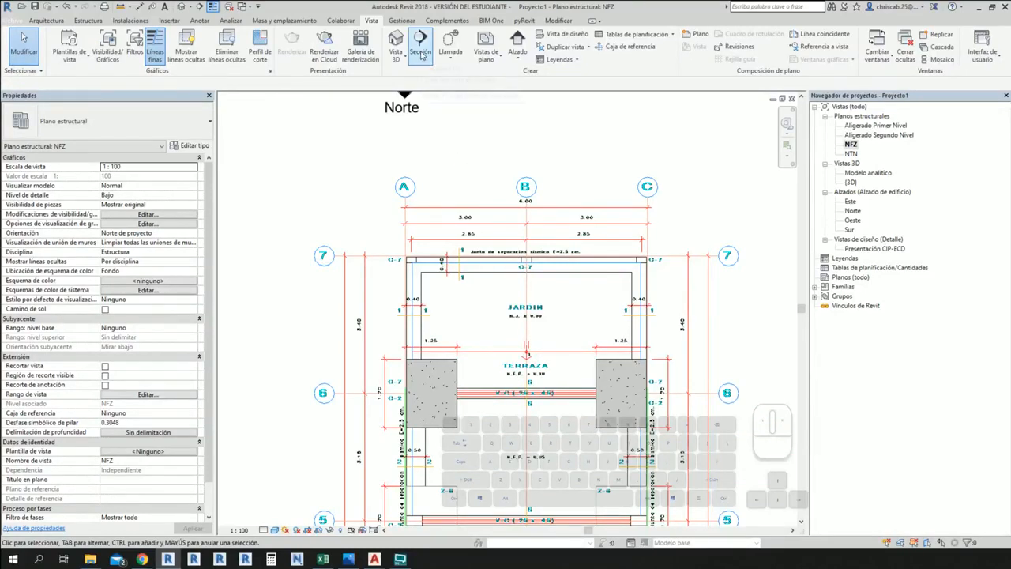
{"action": "left_click", "coordinate": [420, 49]}
{"action": "left_click", "coordinate": [323, 383]}
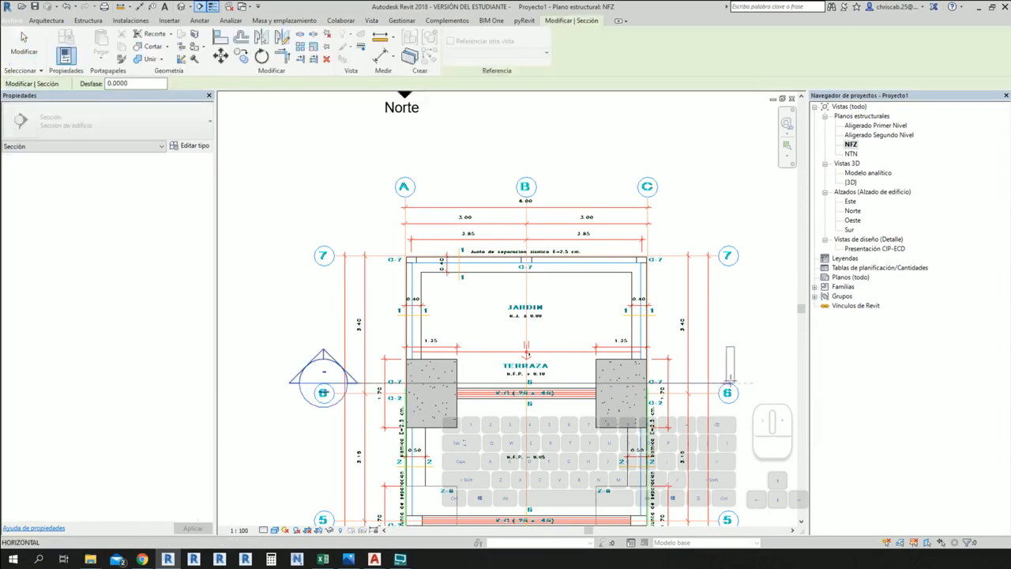
{"action": "left_click", "coordinate": [735, 383]}
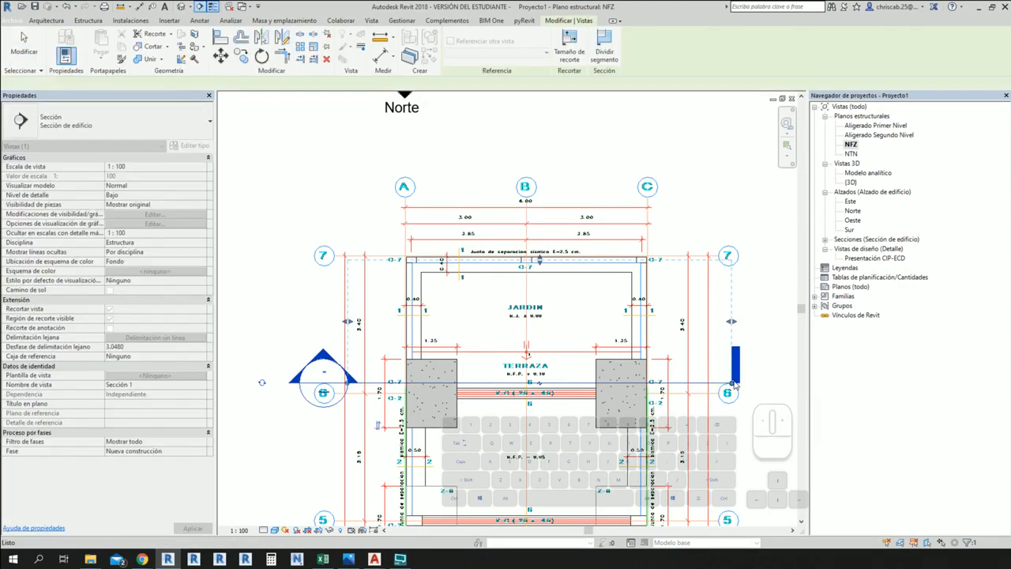
{"action": "key", "text": "Escape"}
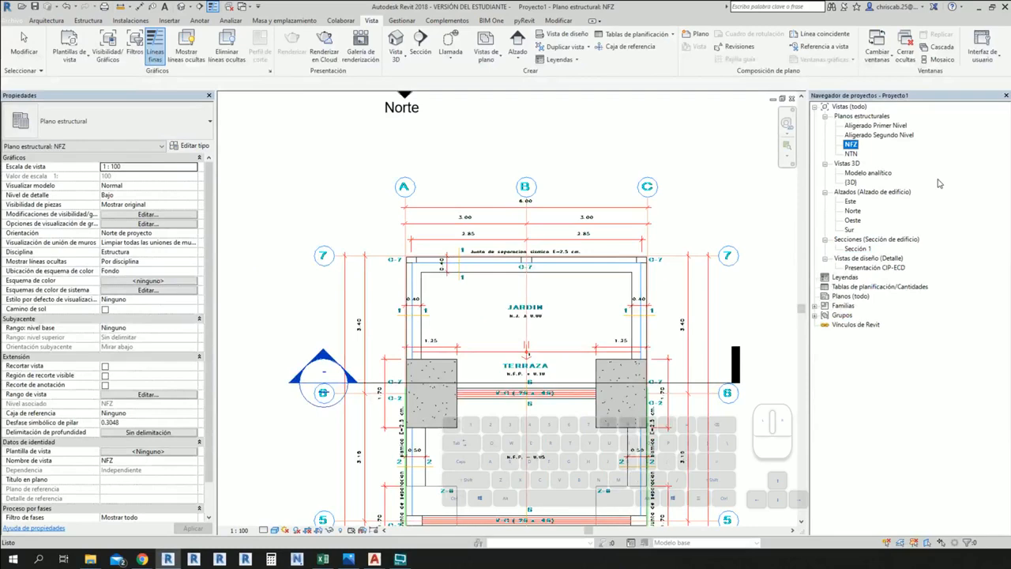
- Open the Sección 1 view and select each Z-6 footing to check its position against the NFZ level
{"action": "left_click", "coordinate": [877, 134]}
{"action": "left_click", "coordinate": [850, 144]}
{"action": "double_click", "coordinate": [862, 249]}
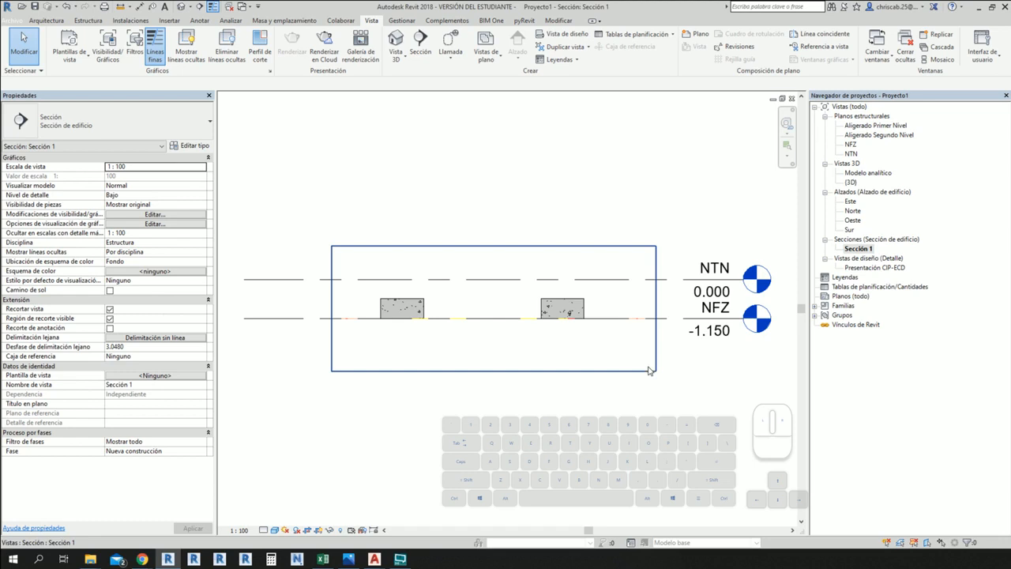
{"action": "scroll", "coordinate": [649, 370], "scroll_direction": "up", "scroll_amount": 2}
{"action": "left_click", "coordinate": [297, 289]}
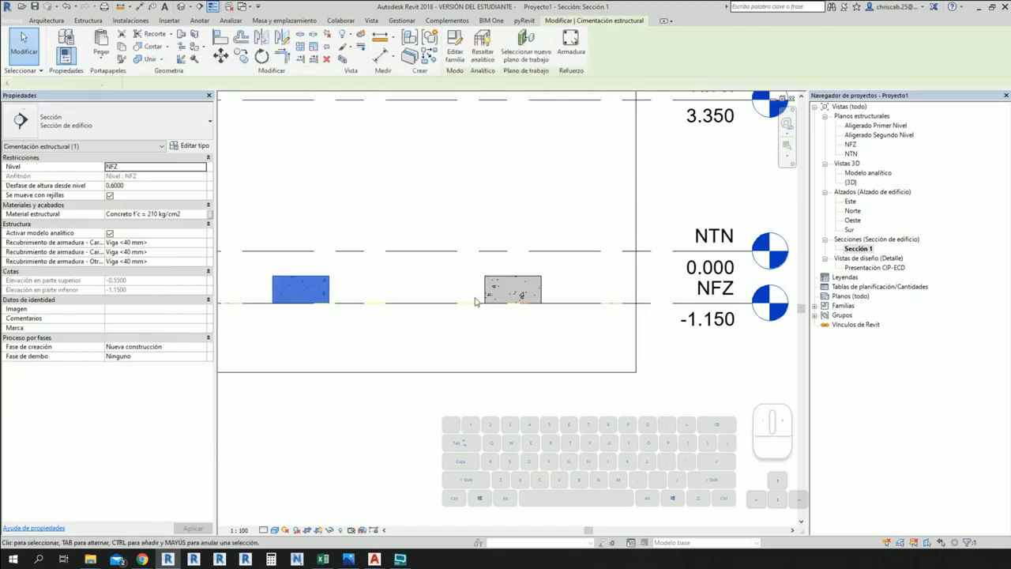
{"action": "left_click", "coordinate": [513, 289]}
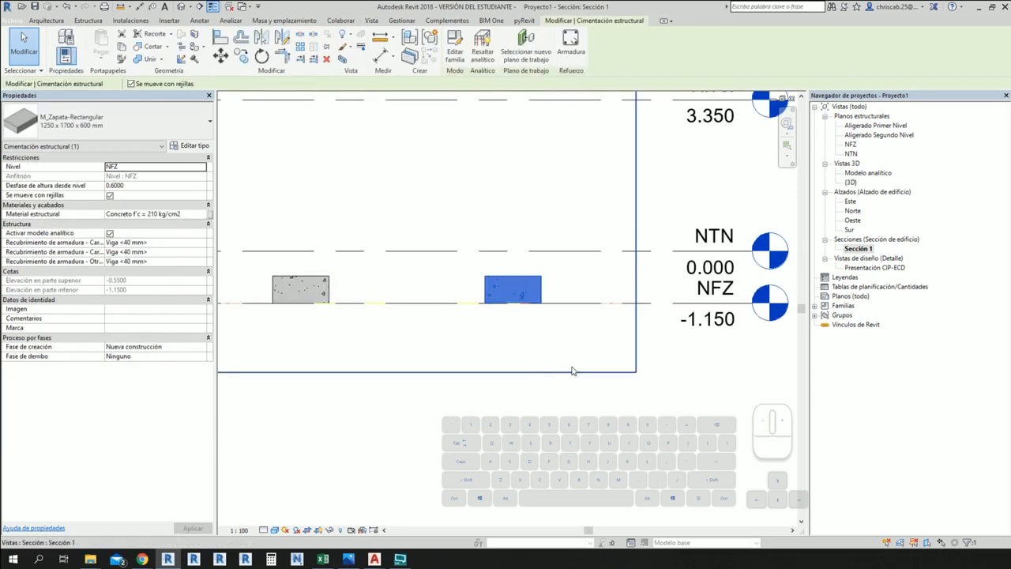
- Set the Sección 1 view scale to 1:25 and examine the Z-6 footings against the NFZ level
{"action": "scroll", "coordinate": [561, 355], "scroll_direction": "up", "scroll_amount": 2}
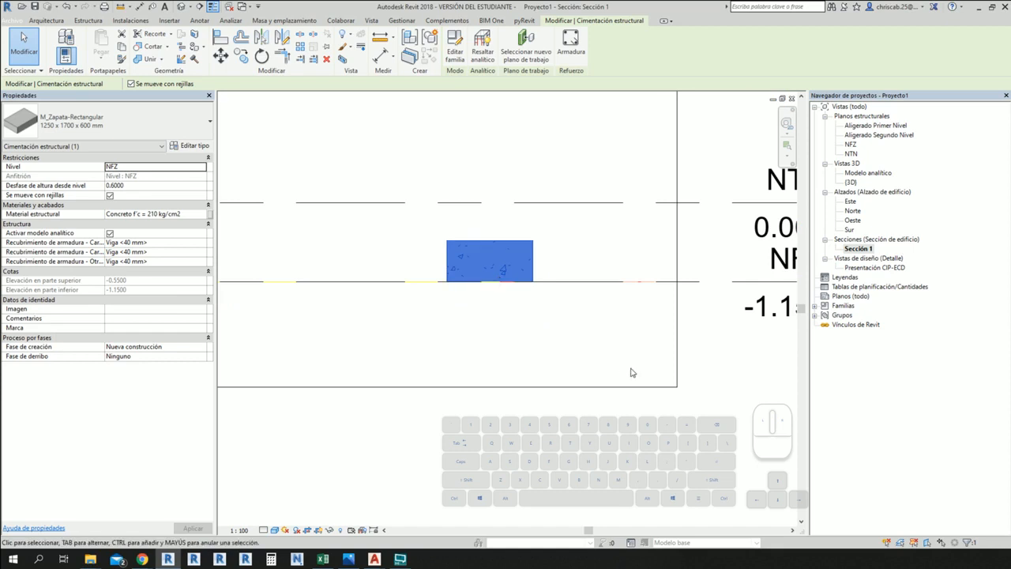
{"action": "left_click", "coordinate": [238, 530]}
{"action": "left_click", "coordinate": [247, 441]}
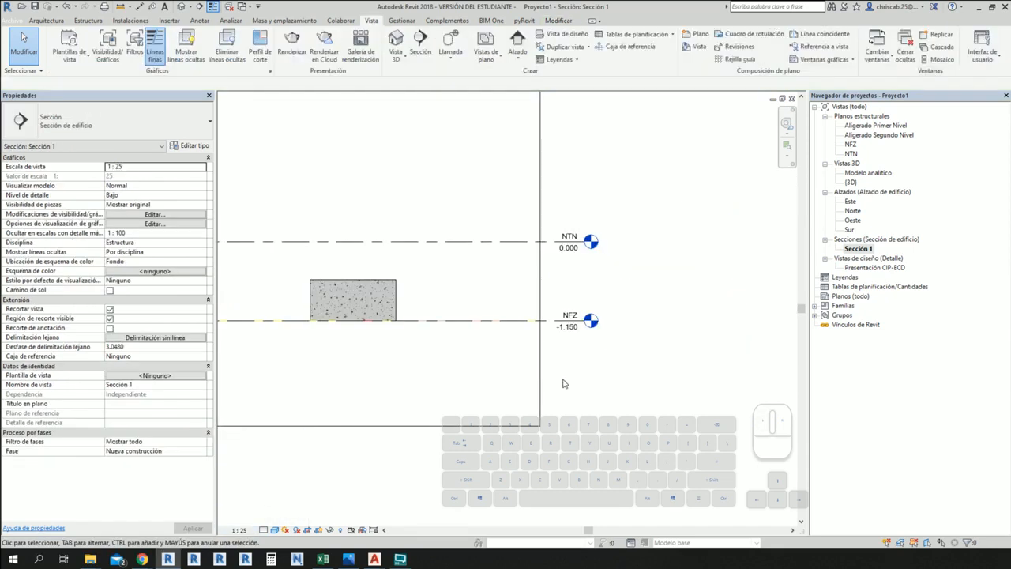
{"action": "middle_click_drag", "start_coordinate": [395, 347], "coordinate": [590, 361]}
{"action": "scroll", "coordinate": [589, 361], "scroll_direction": "down", "scroll_amount": 1}
{"action": "middle_click_drag", "start_coordinate": [642, 382], "coordinate": [622, 390]}
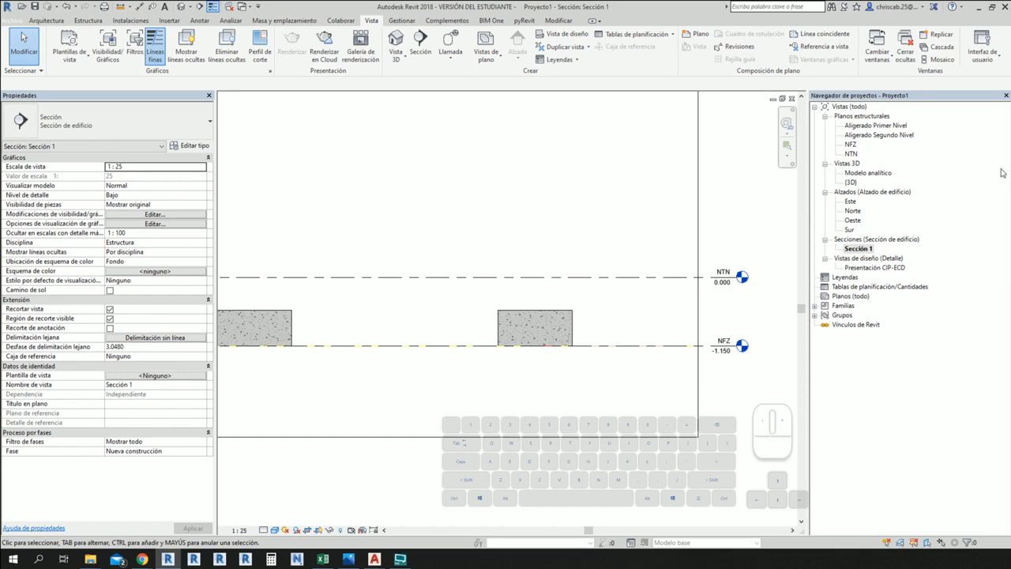
- Return to the NFZ structural plan and bring the Z-6 outlines at axis 5 into view
{"action": "left_click", "coordinate": [850, 145]}
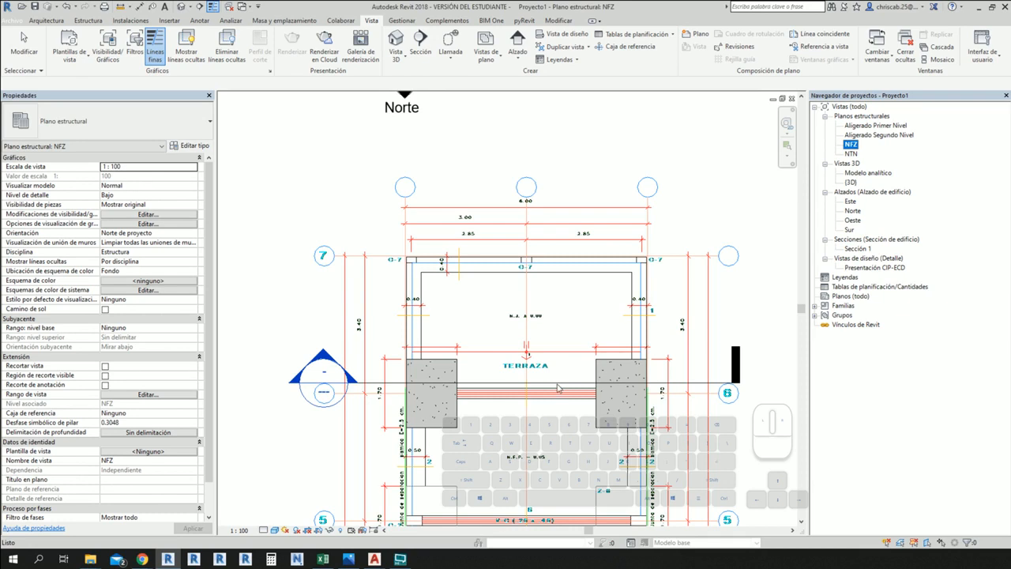
{"action": "scroll", "coordinate": [557, 388], "scroll_direction": "up", "scroll_amount": 1}
{"action": "middle_click_drag", "start_coordinate": [557, 388], "coordinate": [585, 195]}
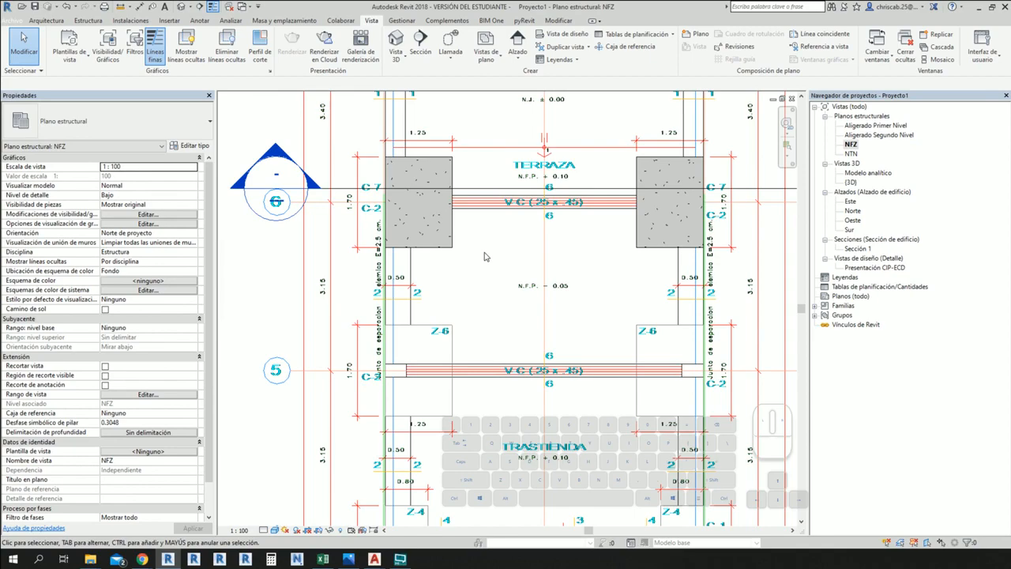
- Copy the Z-6 footing near axis A onto both Z-6 outlines at axis 5, using Copy with the Multiple option
{"action": "left_click_drag", "start_coordinate": [218, 86], "coordinate": [268, 140], "text": "ctrl"}
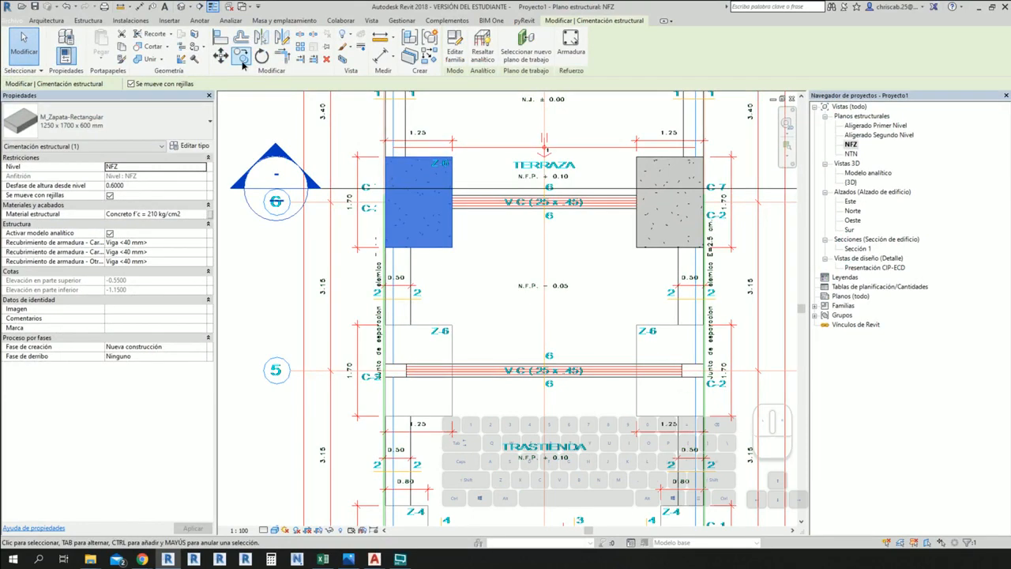
{"action": "left_click", "coordinate": [243, 60]}
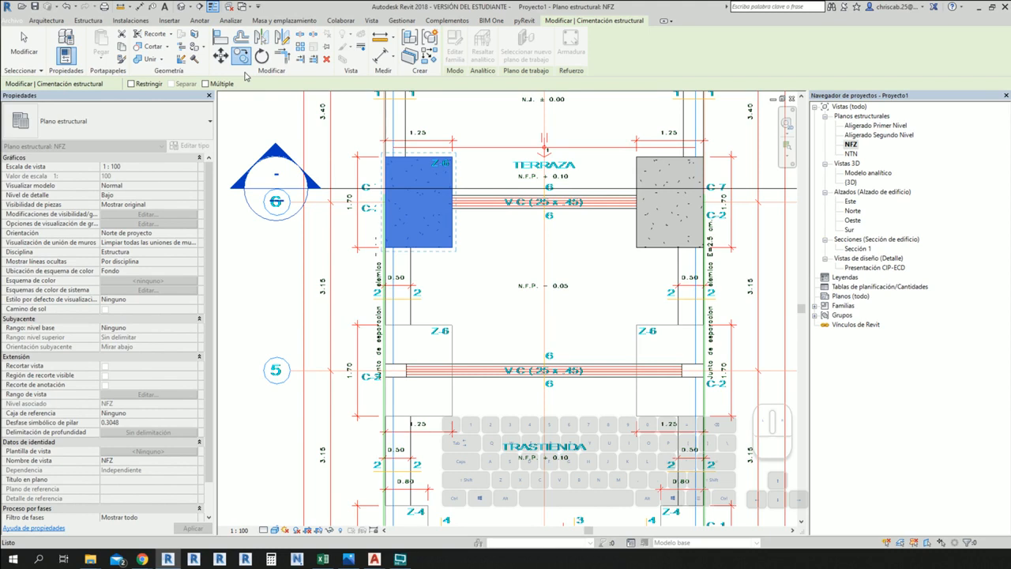
{"action": "left_click", "coordinate": [205, 83]}
{"action": "key", "text": "ctrl"}
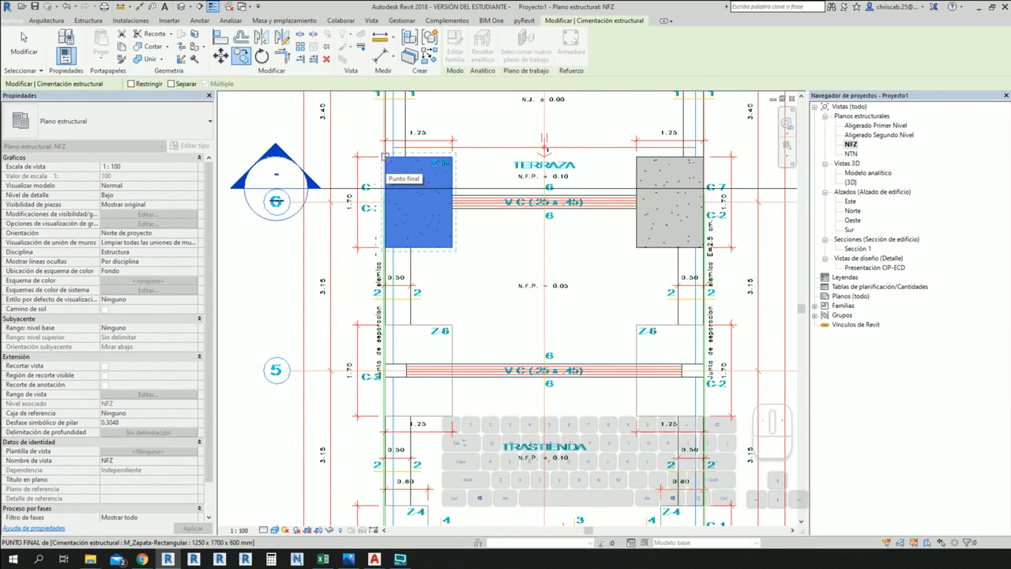
{"action": "mouse_move", "coordinate": [384, 156]}
{"action": "left_mouse_down"}
{"action": "mouse_move", "coordinate": [354, 273]}
{"action": "mouse_move", "coordinate": [390, 321]}
{"action": "left_mouse_up"}
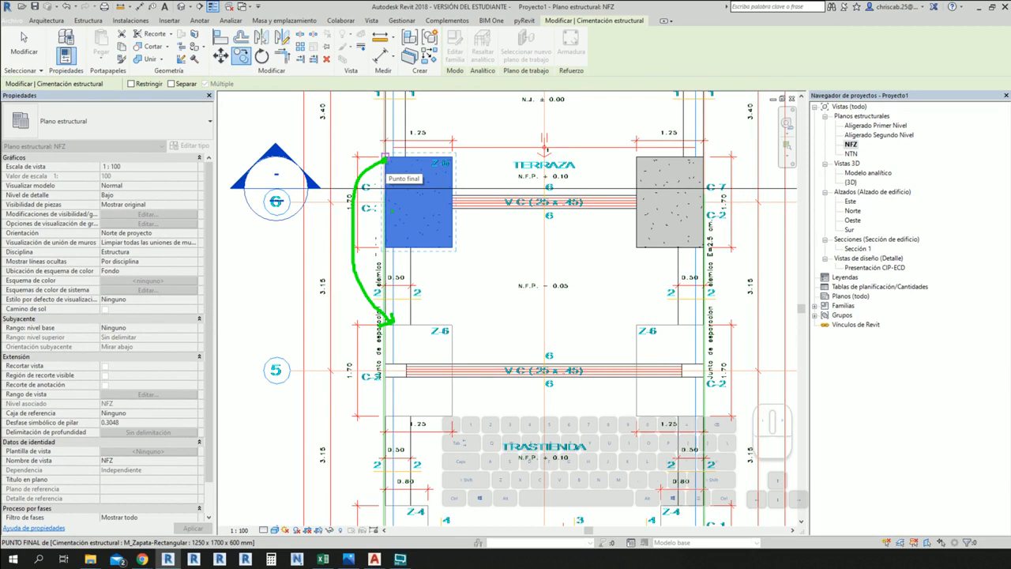
{"action": "left_click", "coordinate": [385, 157]}
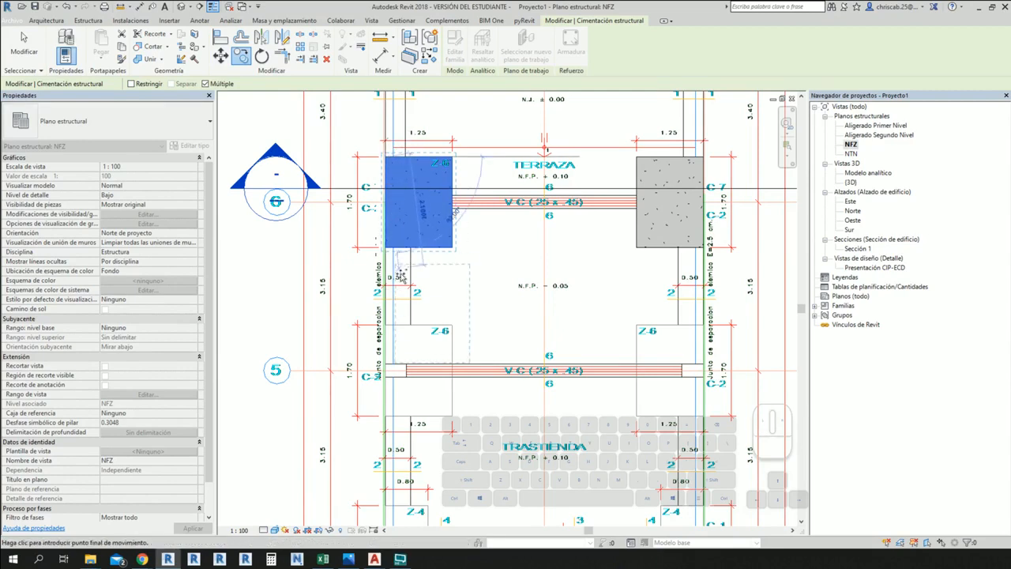
{"action": "left_click", "coordinate": [385, 323]}
{"action": "left_click", "coordinate": [637, 323]}
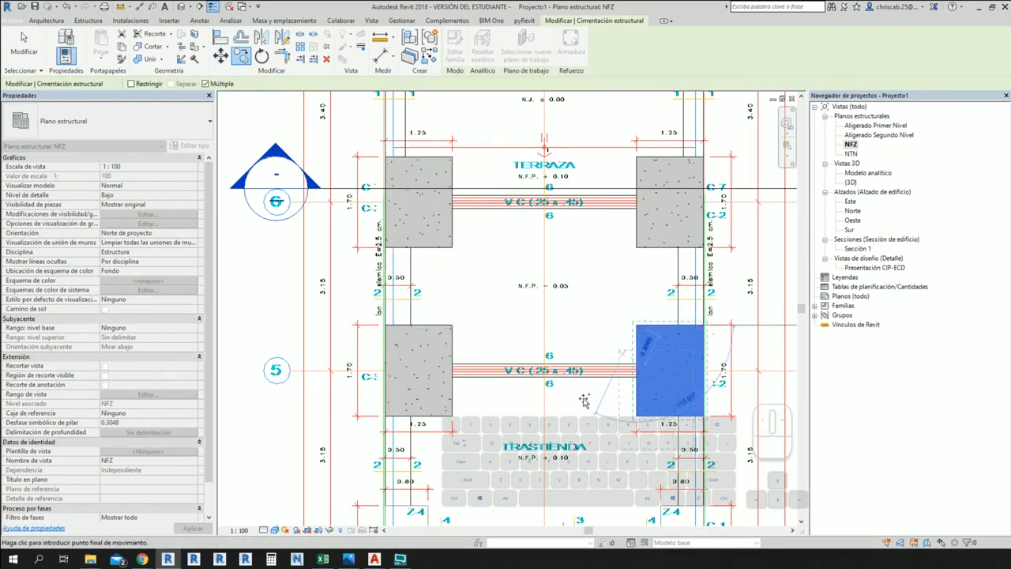
{"action": "scroll", "coordinate": [577, 396], "scroll_direction": "down", "scroll_amount": 1}
{"action": "middle_click_drag", "start_coordinate": [560, 311], "coordinate": [559, 245]}
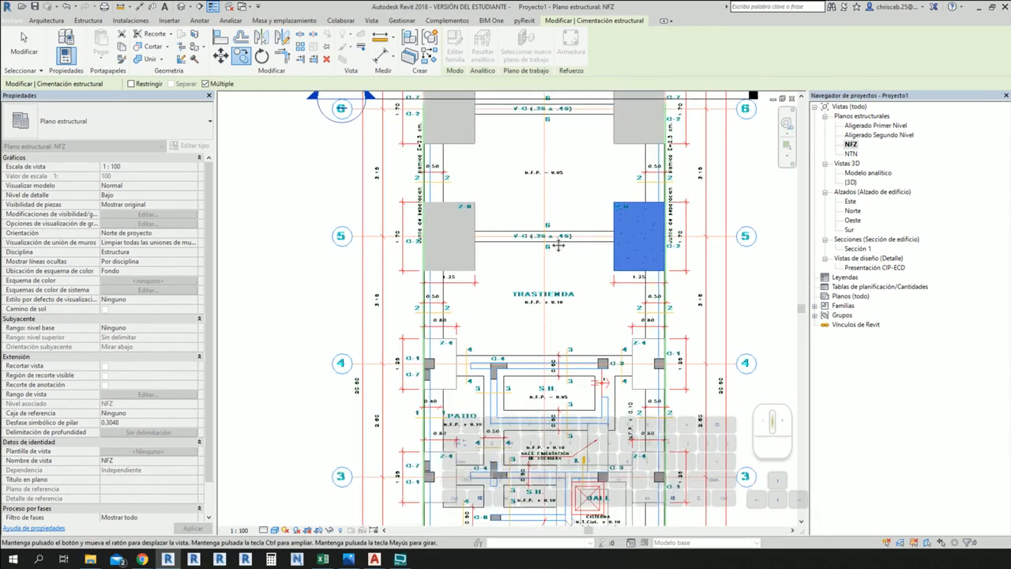
{"action": "scroll", "coordinate": [558, 245], "scroll_direction": "down", "scroll_amount": 1}
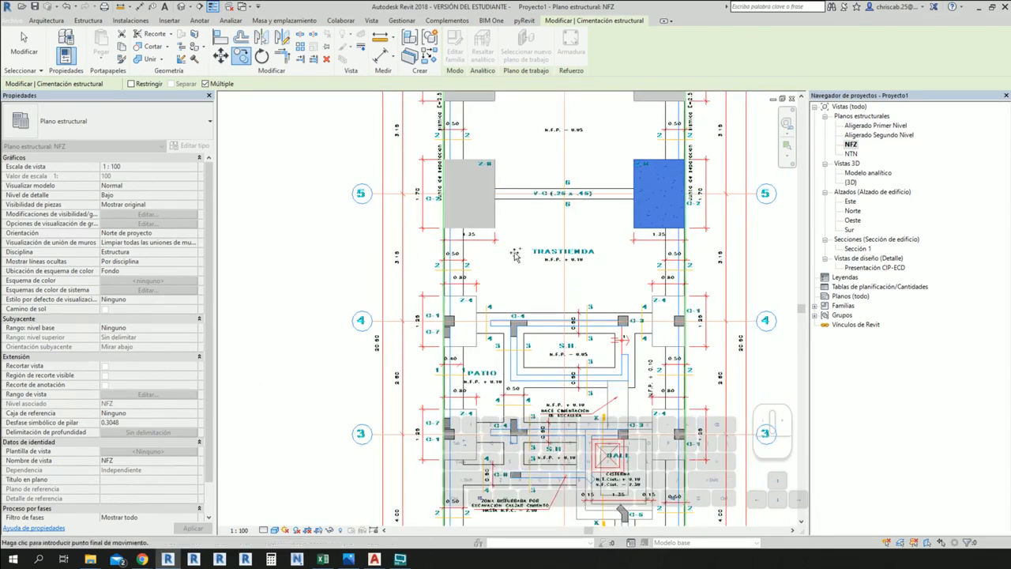
{"action": "scroll", "coordinate": [523, 328], "scroll_direction": "up", "scroll_amount": 1}
{"action": "key", "text": "Escape"}
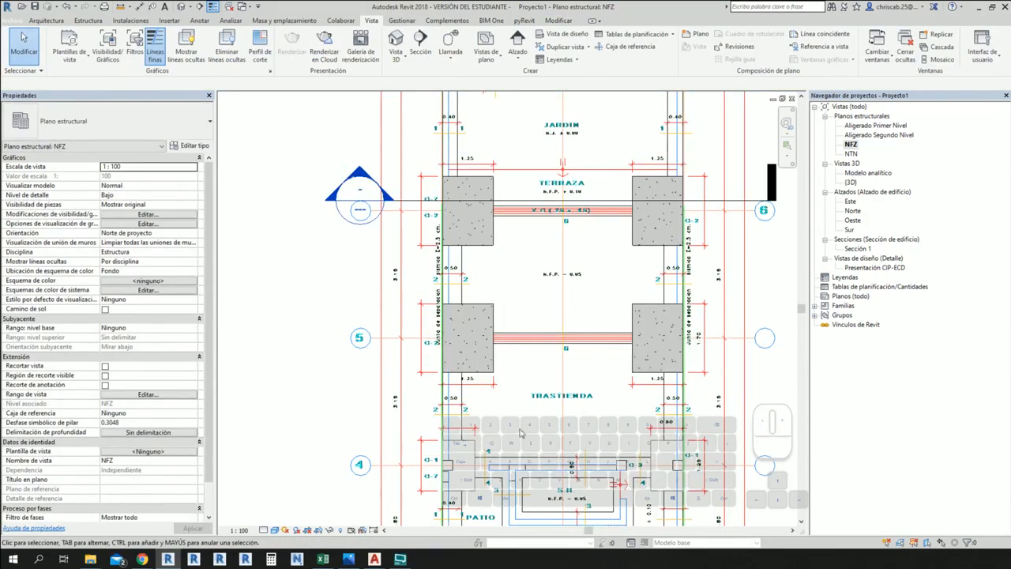
- Place an isolated M_Zapata-Rectangular 800 x 1250 x 600 mm footing on the Z-4 outline at axis 4 near axis A, matching its edges
{"action": "middle_click_drag", "start_coordinate": [522, 430], "coordinate": [503, 305]}
{"action": "scroll", "coordinate": [444, 332], "scroll_direction": "up", "scroll_amount": 1}
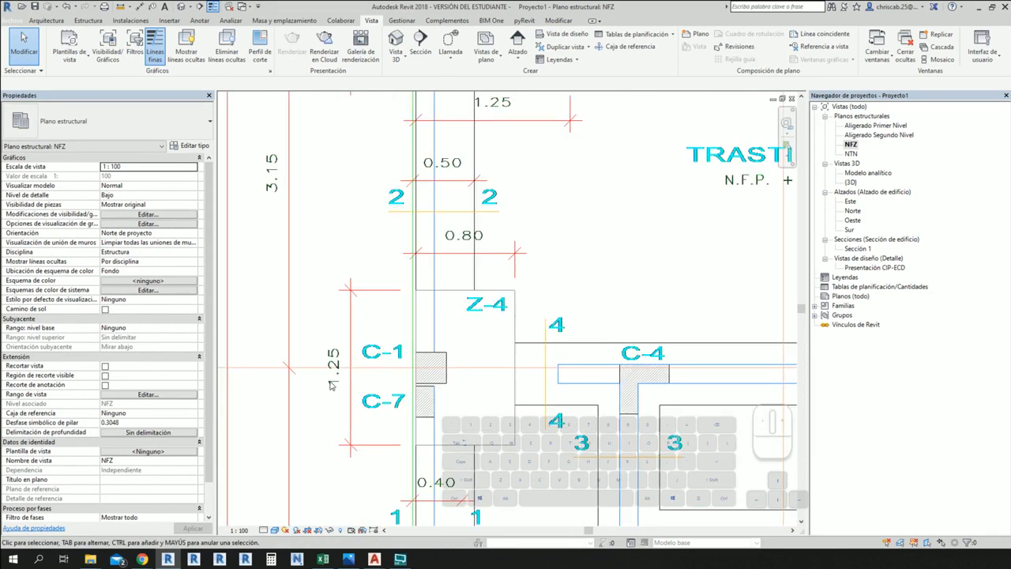
{"action": "left_click", "coordinate": [88, 21]}
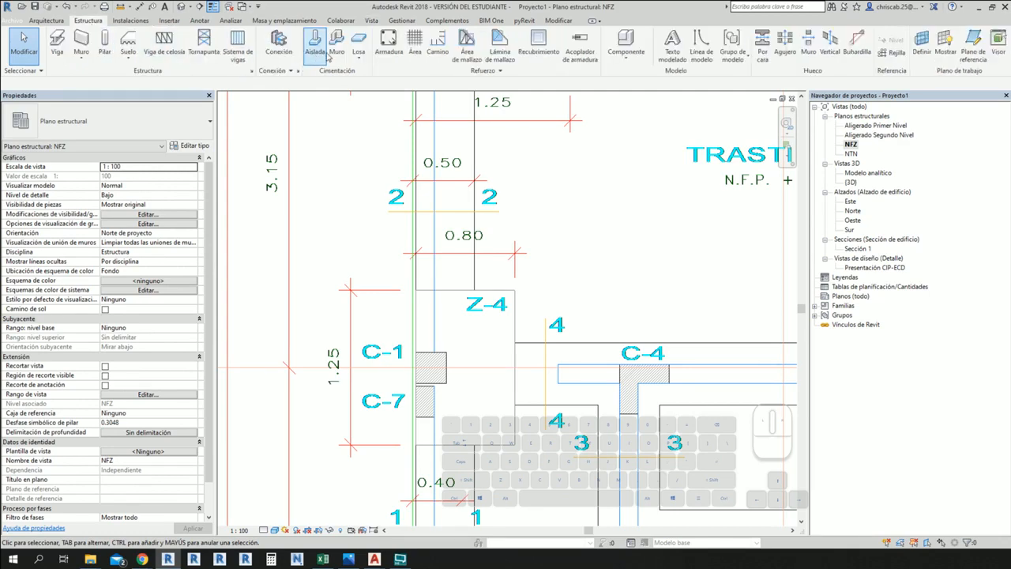
{"action": "left_click", "coordinate": [314, 47]}
{"action": "left_click", "coordinate": [118, 122]}
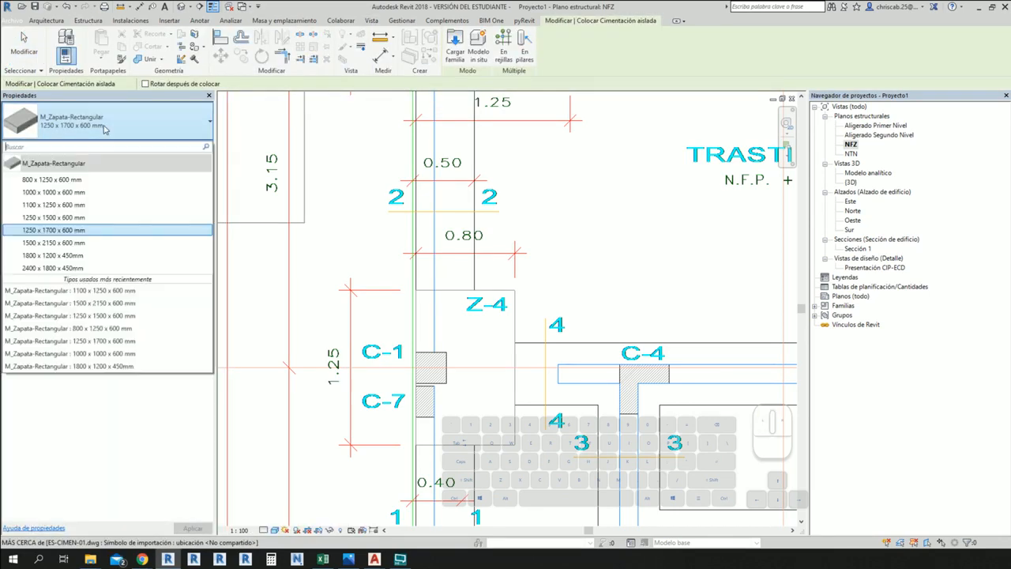
{"action": "left_click", "coordinate": [48, 181]}
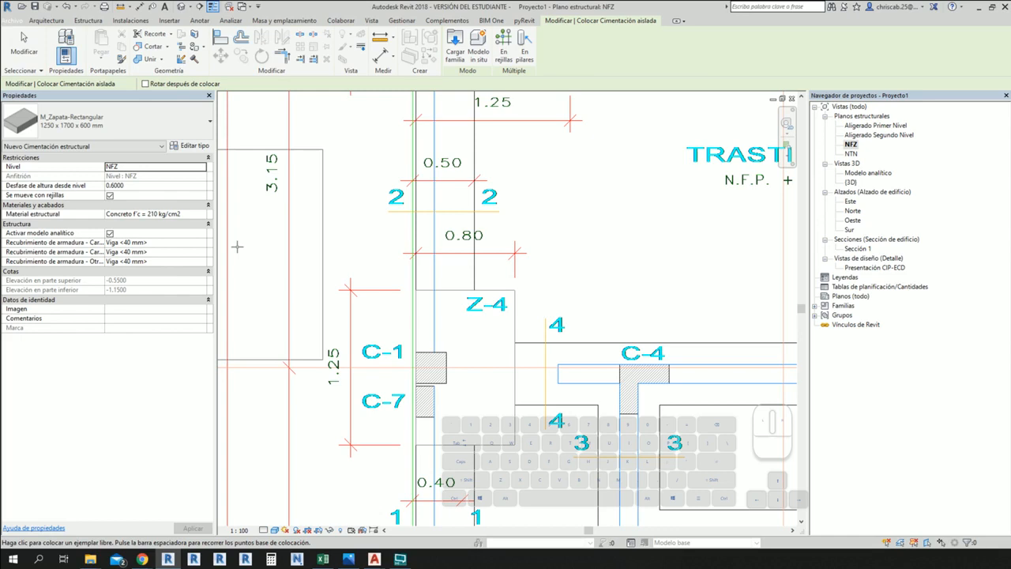
{"action": "left_click", "coordinate": [107, 120]}
{"action": "left_click", "coordinate": [49, 183]}
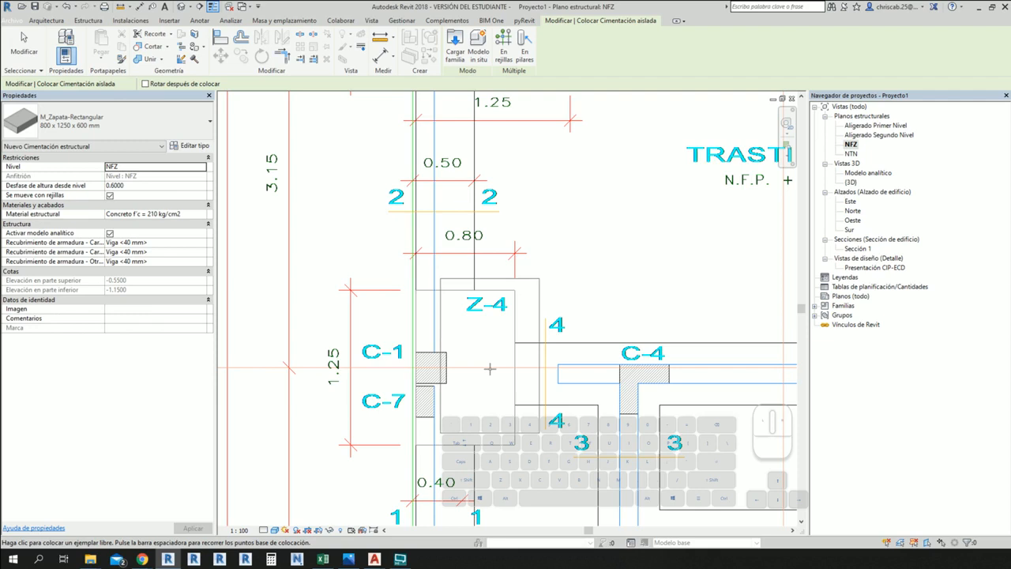
{"action": "scroll", "coordinate": [490, 368], "scroll_direction": "down", "scroll_amount": 5}
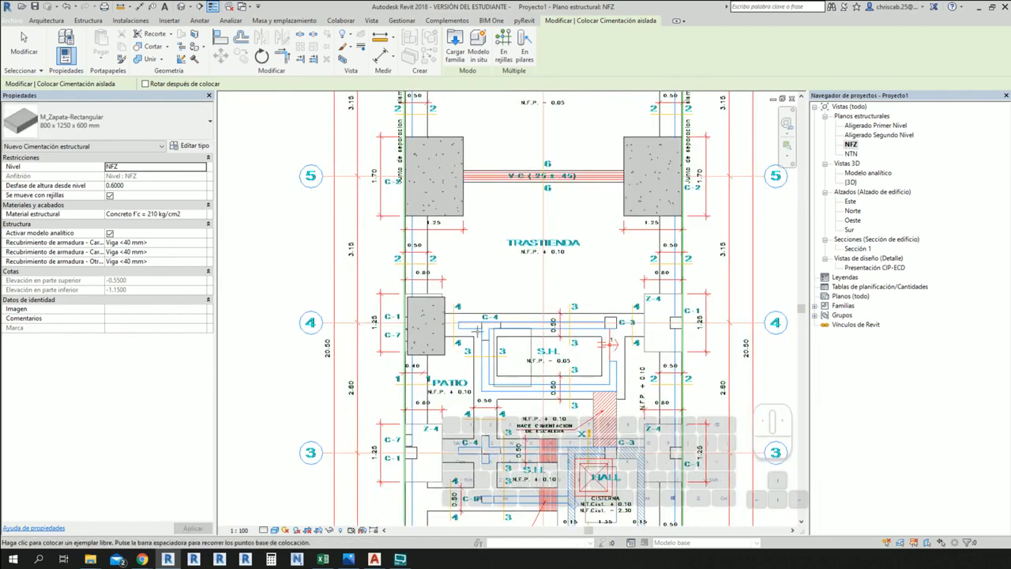
{"action": "left_click", "coordinate": [24, 37]}
- Copy the Z-4 footing from its upper-left corner onto the opposite Z-4 outline at axis 4, near axis C
{"action": "scroll", "coordinate": [403, 294], "scroll_direction": "up", "scroll_amount": 6}
{"action": "left_click", "coordinate": [241, 56]}
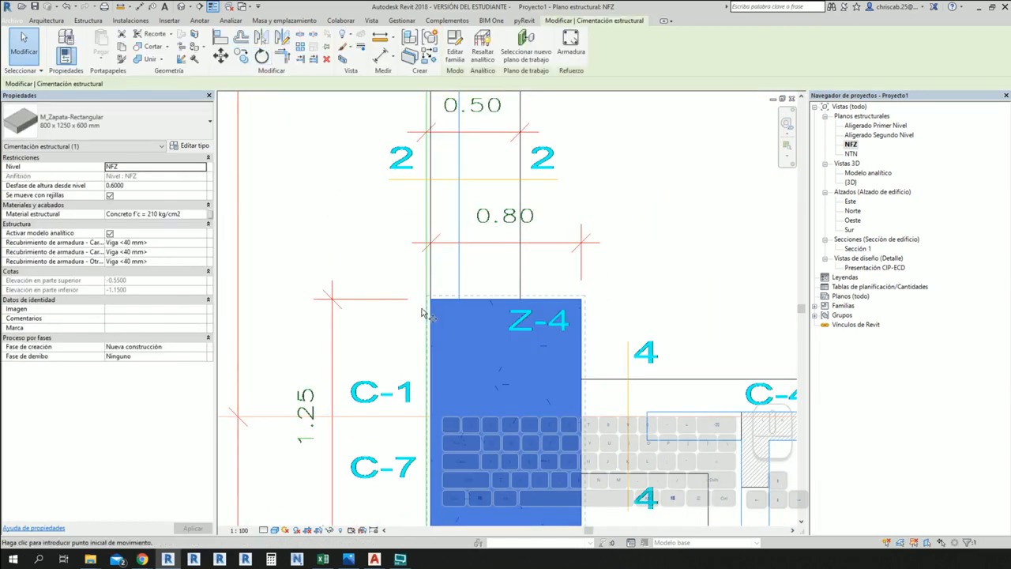
{"action": "left_click", "coordinate": [431, 300]}
{"action": "scroll", "coordinate": [443, 324], "scroll_direction": "down", "scroll_amount": 4}
{"action": "middle_click_drag", "start_coordinate": [635, 367], "coordinate": [451, 352]}
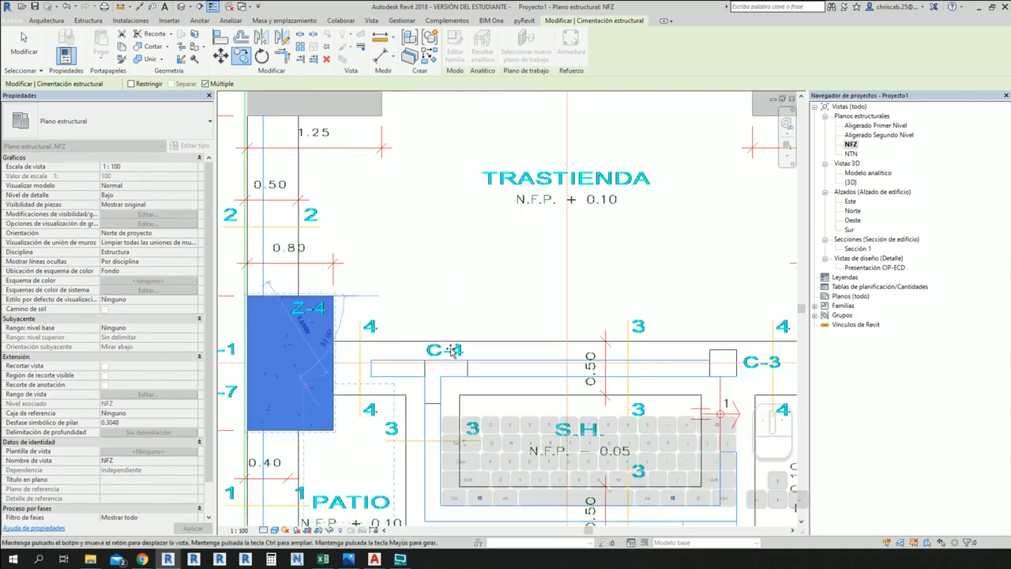
{"action": "scroll", "coordinate": [632, 335], "scroll_direction": "down", "scroll_amount": 1}
{"action": "middle_click_drag", "start_coordinate": [703, 340], "coordinate": [500, 340]}
{"action": "left_click", "coordinate": [585, 301]}
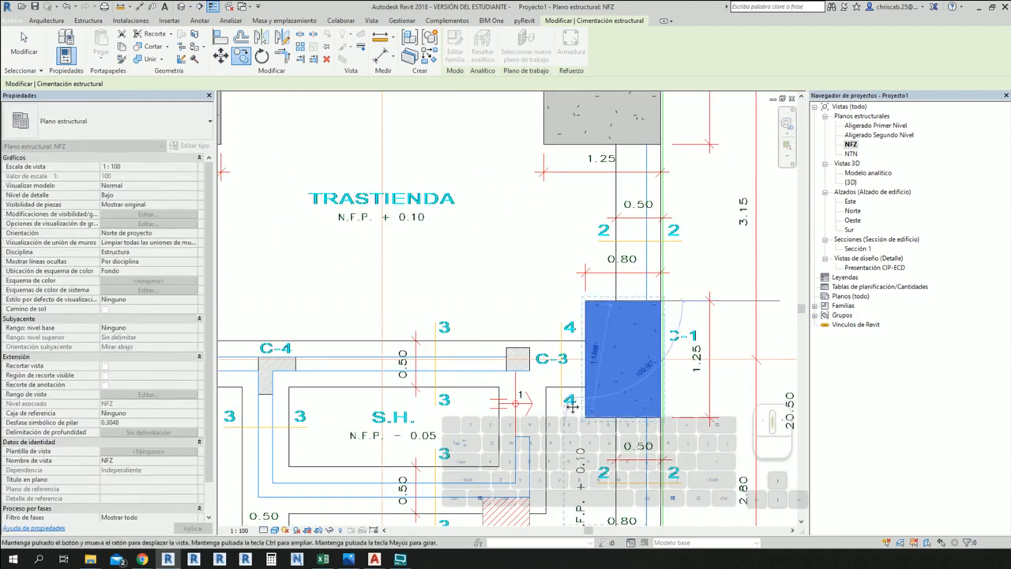
- Continue the multiple copy onto both Z-4 outlines at axis 3 and end the Copy command
{"action": "middle_click_drag", "start_coordinate": [571, 406], "coordinate": [604, 183]}
{"action": "scroll", "coordinate": [604, 183], "scroll_direction": "up", "scroll_amount": 1}
{"action": "middle_click_drag", "start_coordinate": [626, 371], "coordinate": [901, 354]}
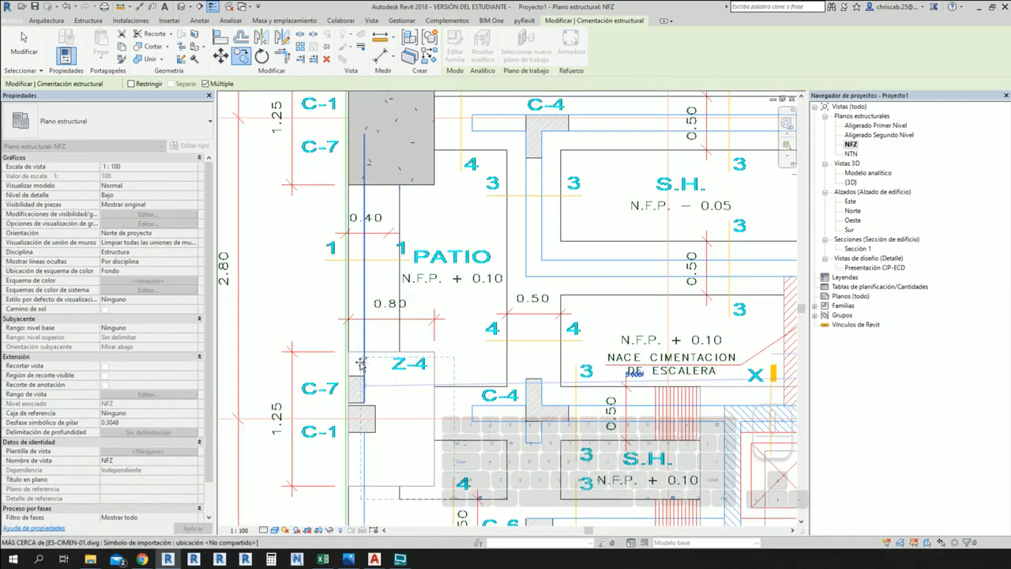
{"action": "left_click", "coordinate": [353, 353]}
{"action": "scroll", "coordinate": [350, 357], "scroll_direction": "down", "scroll_amount": 3}
{"action": "key", "text": "Escape"}
{"action": "key", "text": "Escape"}
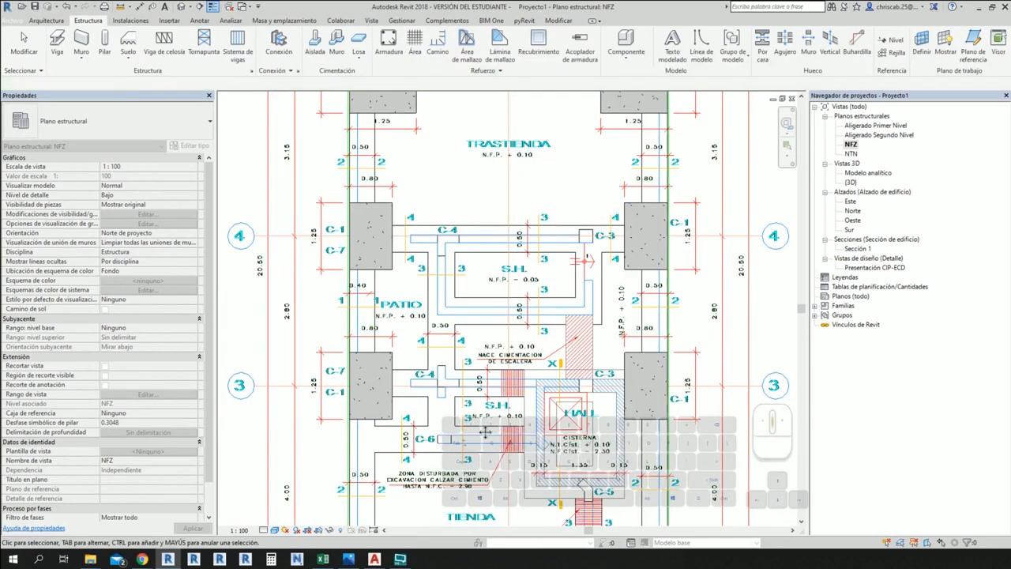
- Place an isolated M_Zapata-Rectangular 1250 x 1500 x 600 mm footing over the Z-3 outline at axis 2
{"action": "middle_click_drag", "start_coordinate": [484, 433], "coordinate": [481, 219]}
{"action": "scroll", "coordinate": [455, 399], "scroll_direction": "up", "scroll_amount": 2}
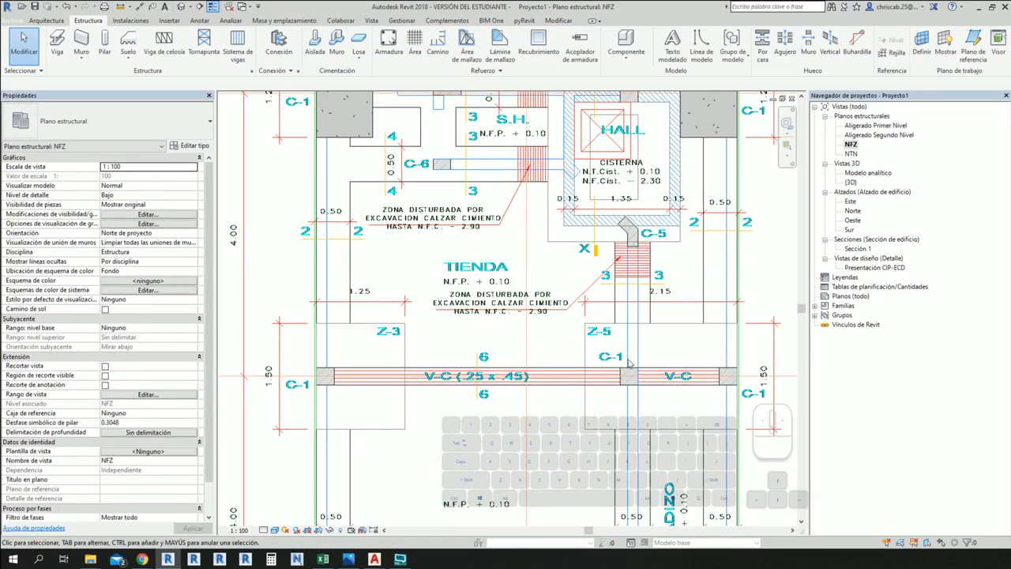
{"action": "left_click", "coordinate": [314, 46]}
{"action": "left_click", "coordinate": [114, 126]}
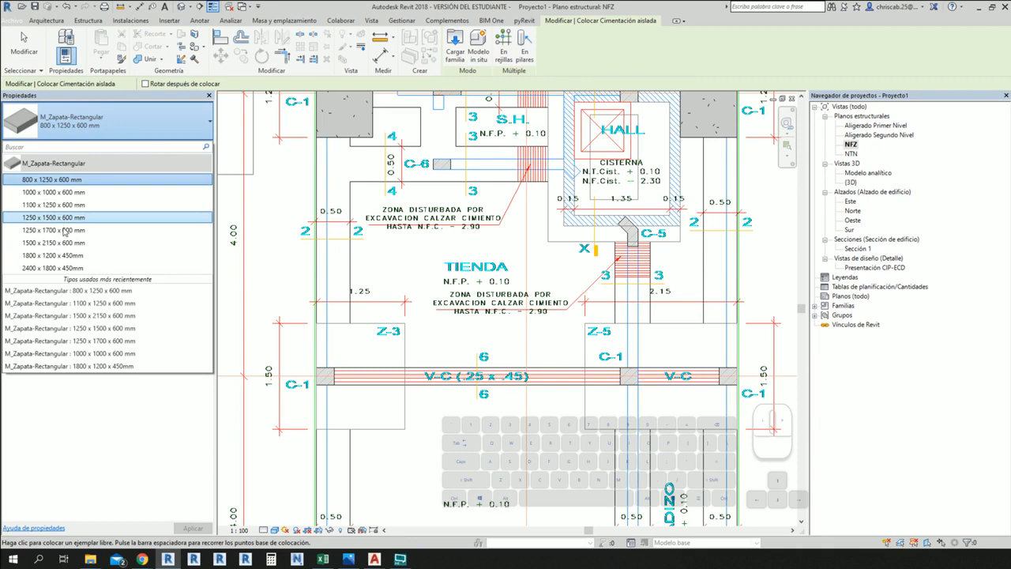
{"action": "left_click", "coordinate": [66, 218]}
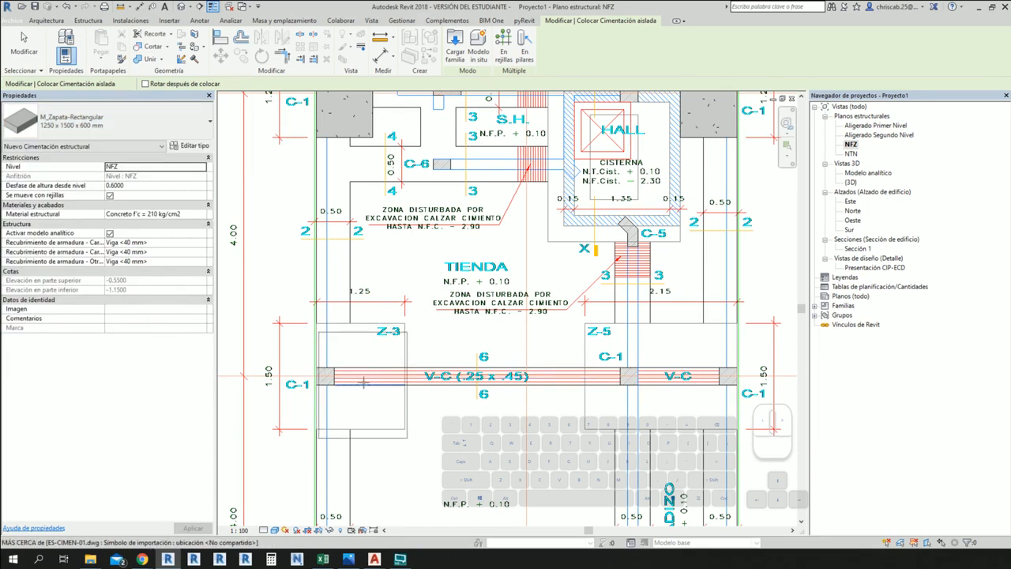
{"action": "left_click", "coordinate": [367, 383]}
{"action": "key", "text": "Escape"}
{"action": "key", "text": "Escape"}
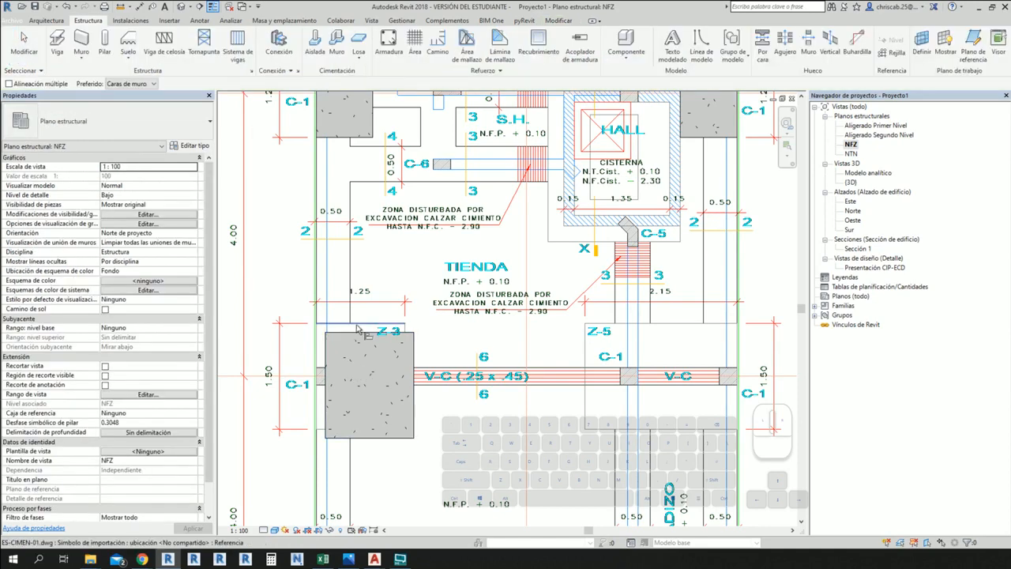
- Align the upper and left edges of the Z-3 footing with its outline in the linked drawing and leave the Align command
{"action": "left_click_drag", "start_coordinate": [357, 339], "coordinate": [357, 331]}
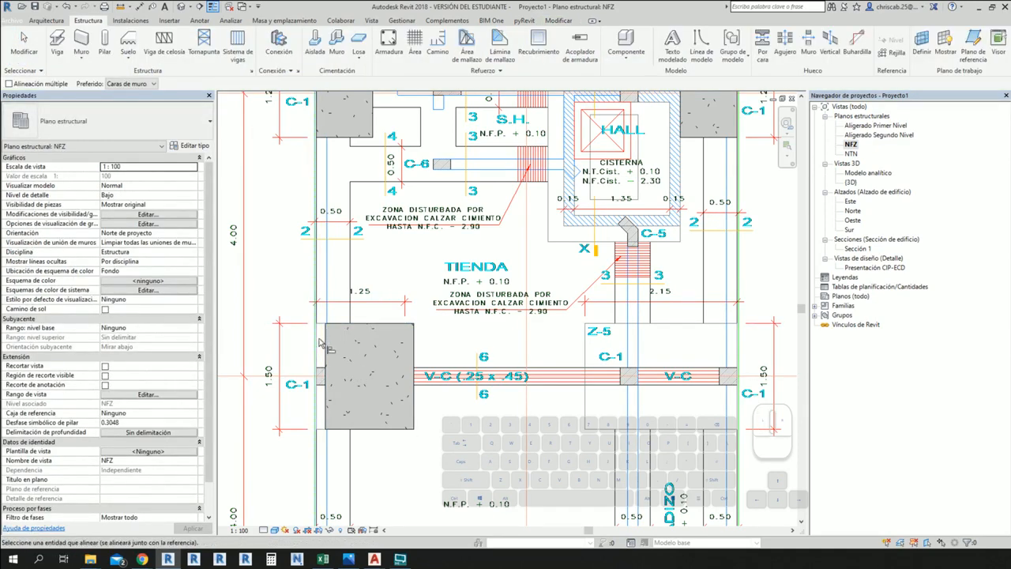
{"action": "key", "text": "a"}
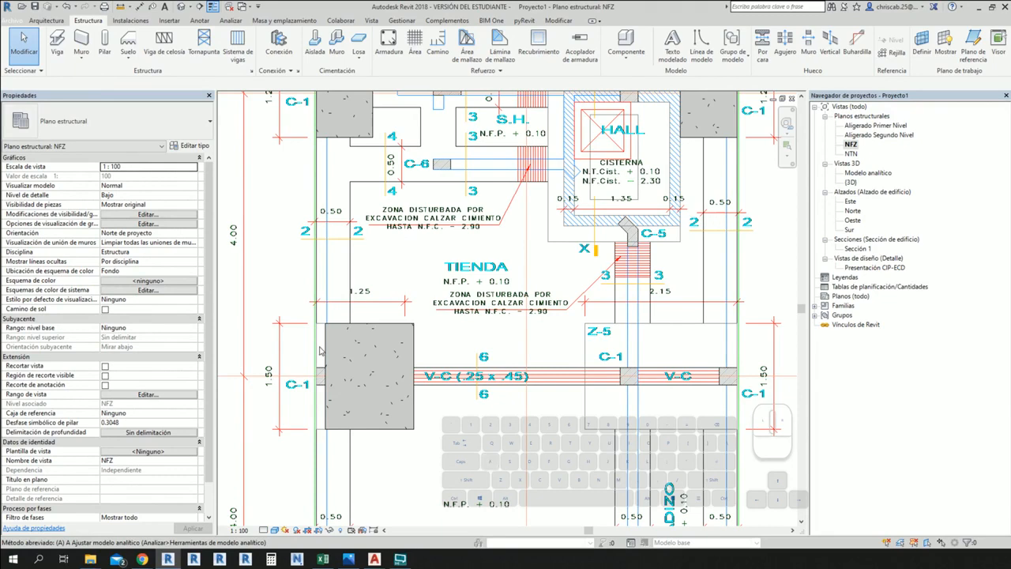
{"action": "key", "text": "l"}
{"action": "scroll", "coordinate": [320, 350], "scroll_direction": "down", "scroll_amount": 4}
{"action": "scroll", "coordinate": [463, 354], "scroll_direction": "up", "scroll_amount": 4}
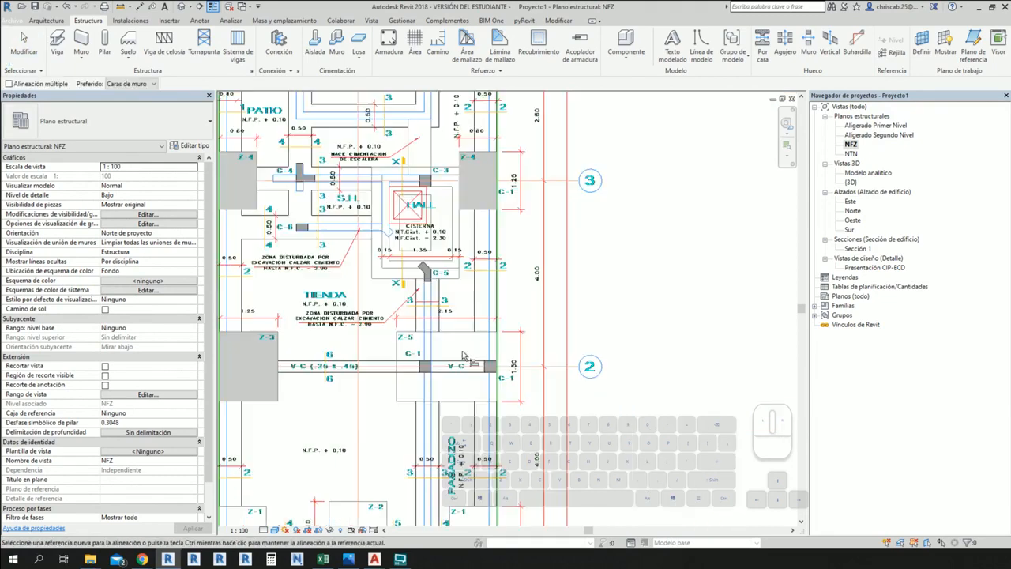
{"action": "key", "text": "Escape"}
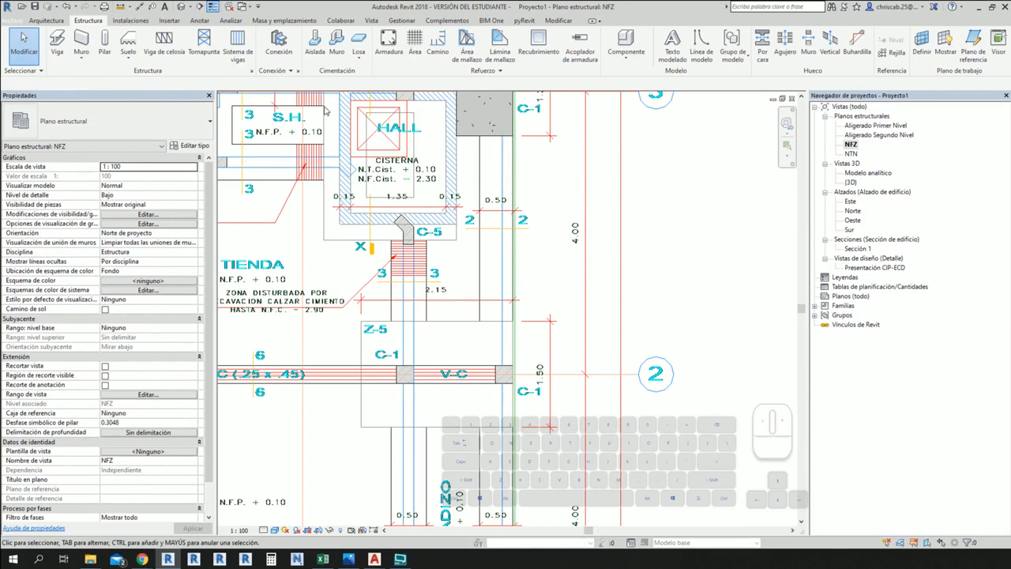
- Place an isolated 1500 x 2150 x 600 mm footing over the Z-5 outline at axis 2, with its long side horizontal
{"action": "left_click", "coordinate": [316, 45]}
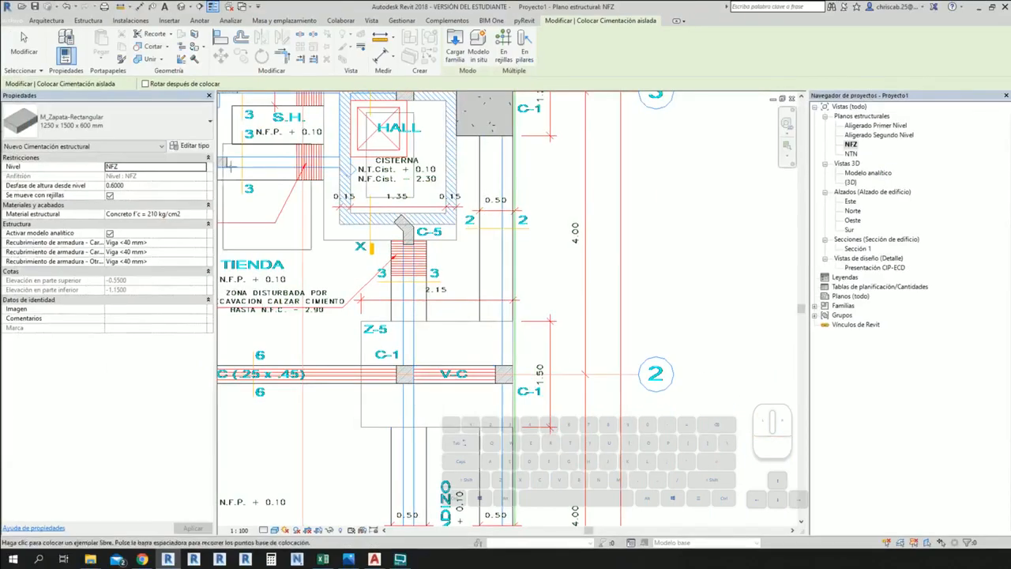
{"action": "left_click", "coordinate": [78, 128]}
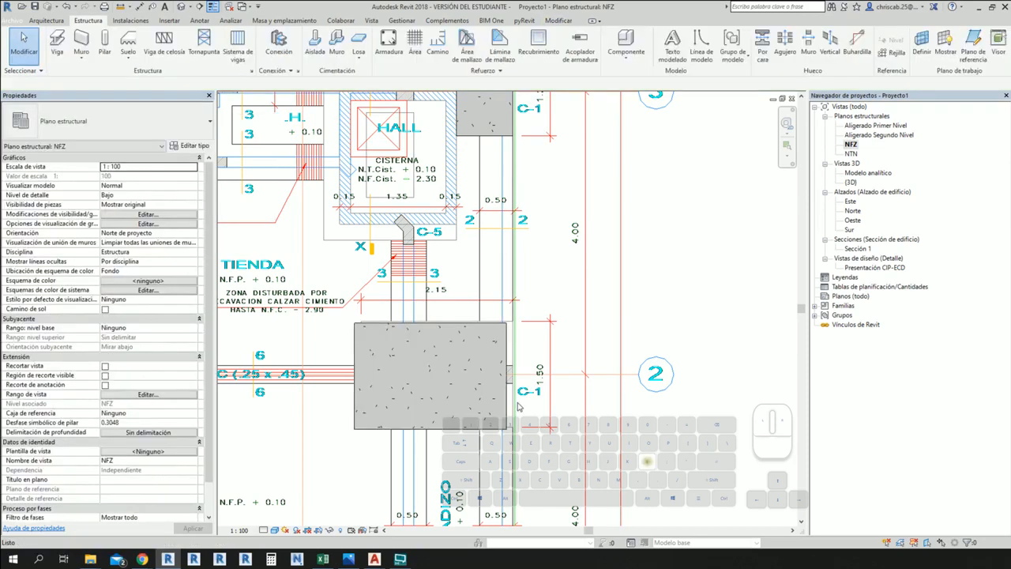
- Align the right and upper edges of the Z-5 footing with its outline in the linked drawing and leave the Align command
{"action": "scroll", "coordinate": [514, 358], "scroll_direction": "up", "scroll_amount": 4}
{"action": "key", "text": "a"}
{"action": "key", "text": "l"}
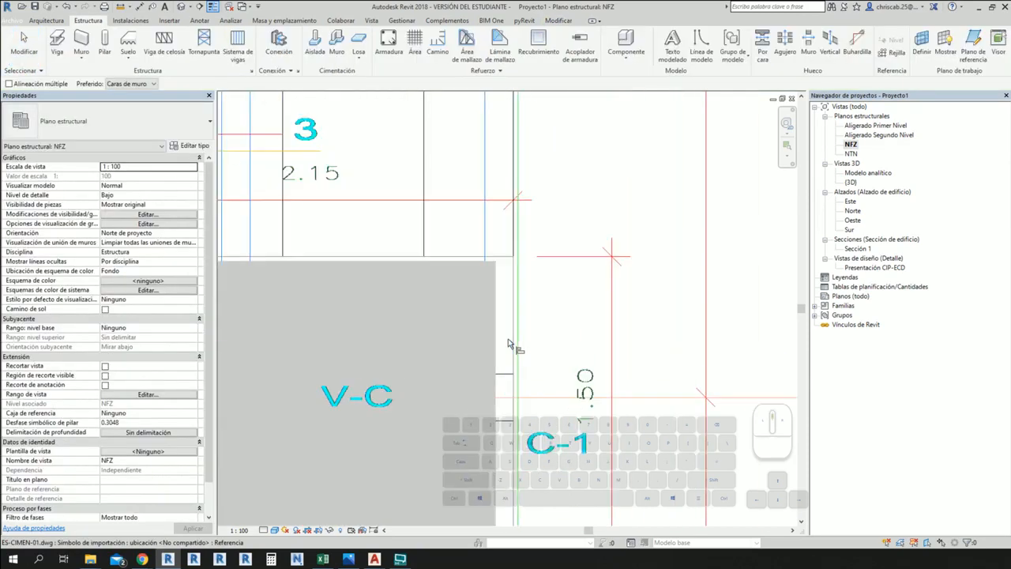
{"action": "left_click", "coordinate": [514, 330]}
{"action": "left_click", "coordinate": [490, 310]}
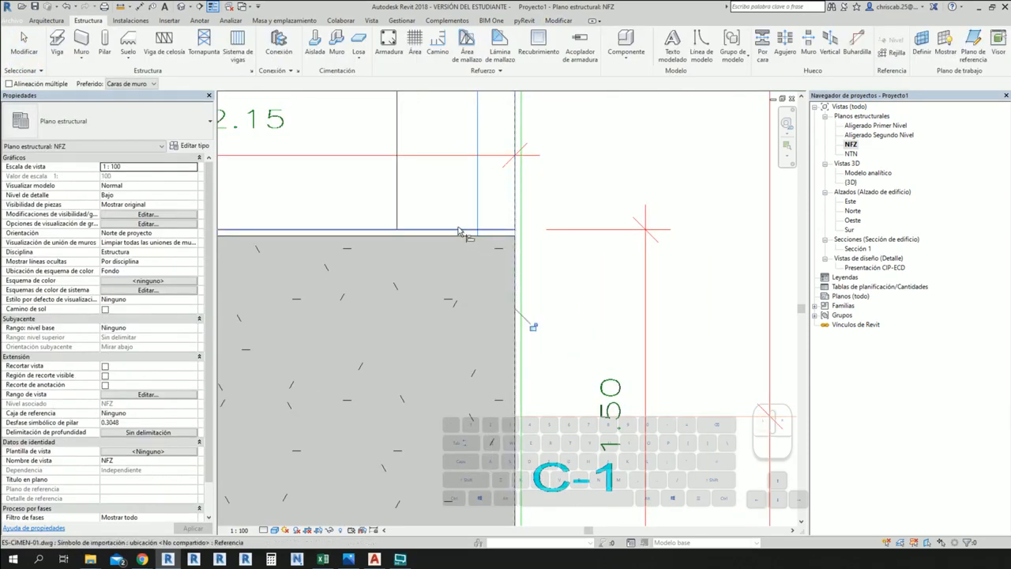
{"action": "left_click", "coordinate": [460, 230]}
{"action": "left_click", "coordinate": [459, 236]}
{"action": "key", "text": "Escape"}
{"action": "scroll", "coordinate": [457, 242], "scroll_direction": "down", "scroll_amount": 6}
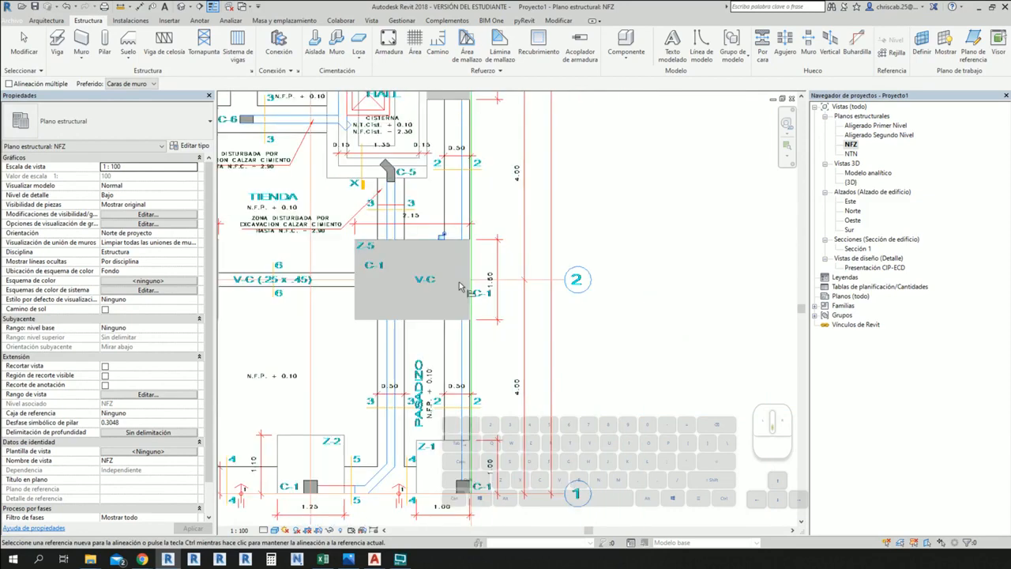
- Add aligned dimensions for the width and height of the Z-1 outline at axes A and 1
{"action": "scroll", "coordinate": [506, 369], "scroll_direction": "up", "scroll_amount": 3}
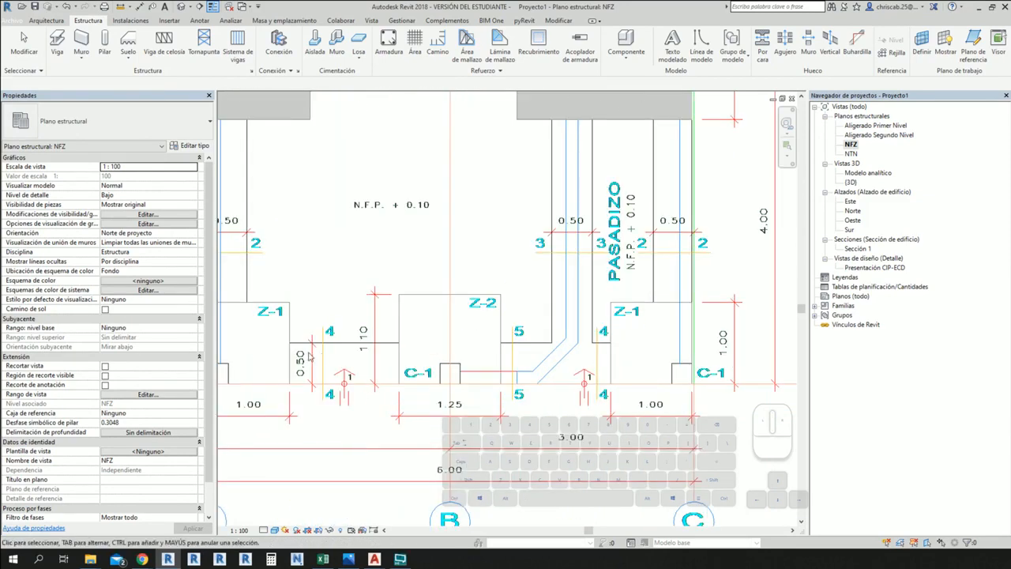
{"action": "middle_click_drag", "start_coordinate": [396, 348], "coordinate": [526, 359]}
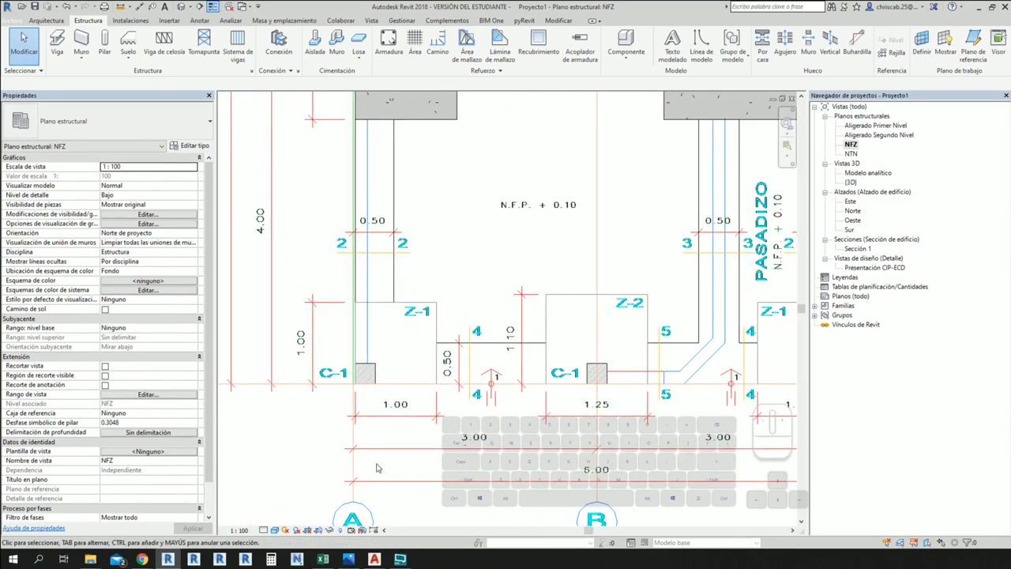
{"action": "scroll", "coordinate": [391, 355], "scroll_direction": "up", "scroll_amount": 2}
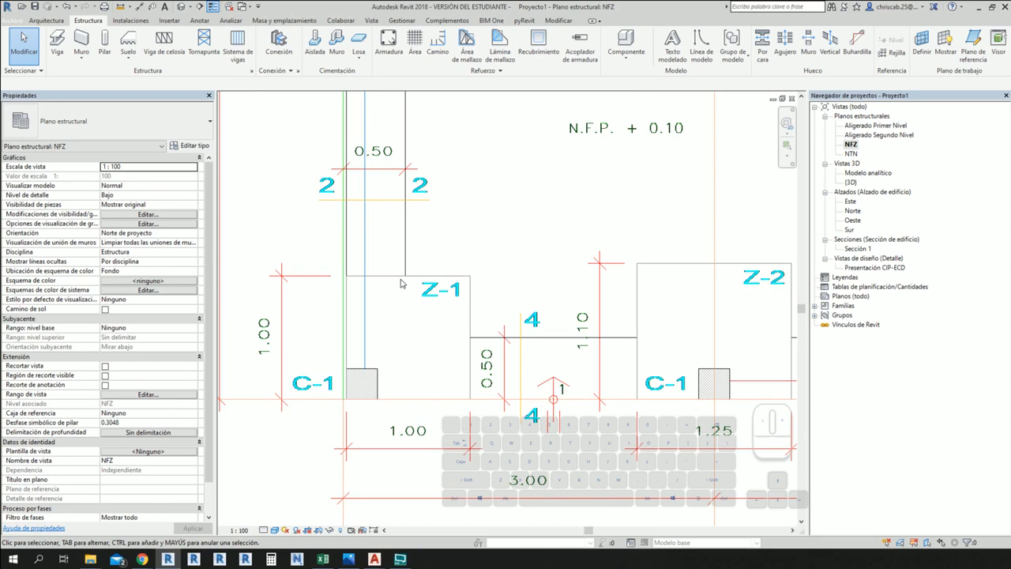
{"action": "key", "text": "d"}
{"action": "key", "text": "i"}
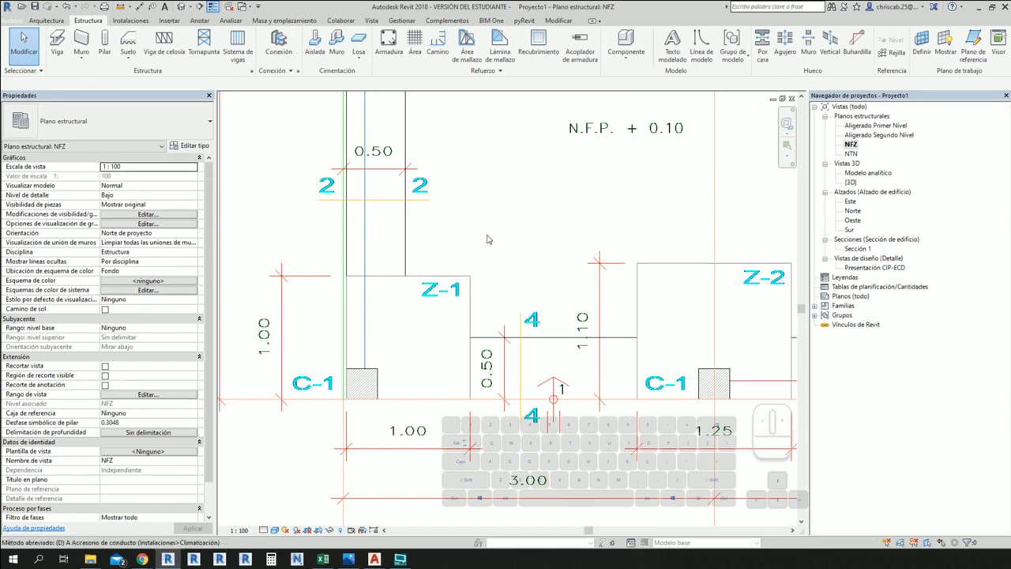
{"action": "left_click", "coordinate": [347, 309]}
{"action": "left_click", "coordinate": [471, 312]}
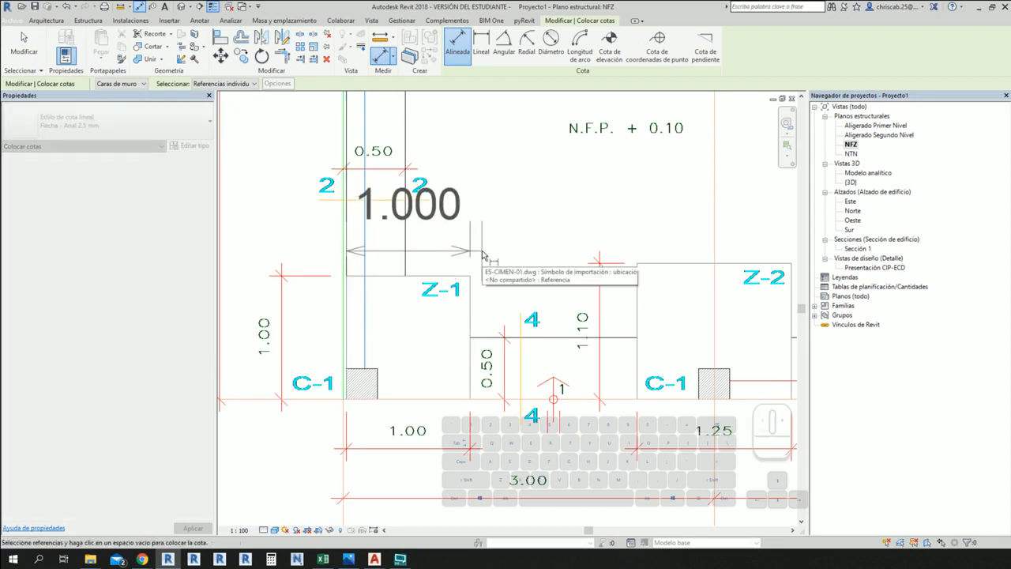
{"action": "left_click", "coordinate": [483, 251]}
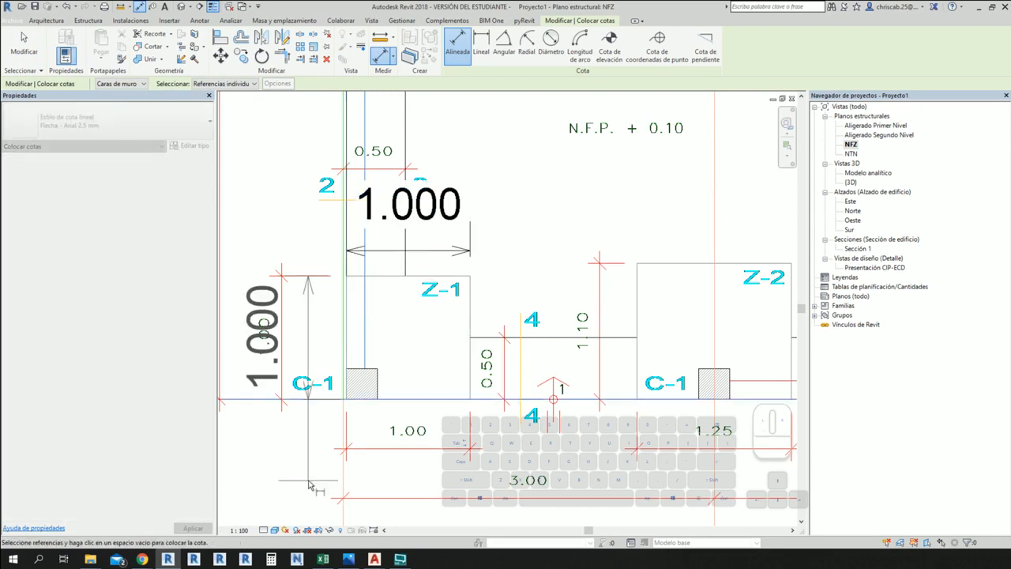
{"action": "left_click", "coordinate": [309, 481]}
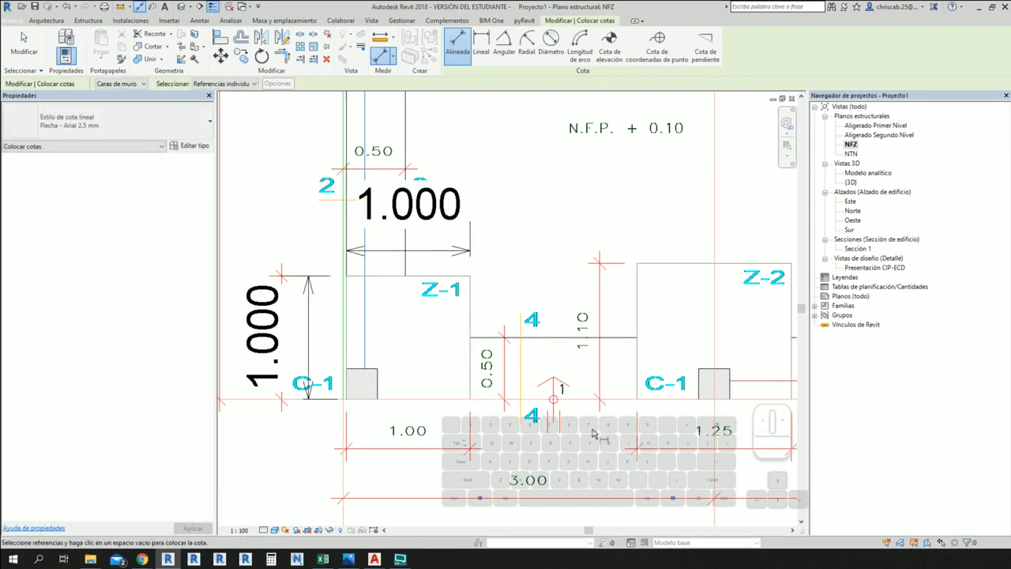
{"action": "key", "text": "Escape"}
{"action": "key", "text": "Escape"}
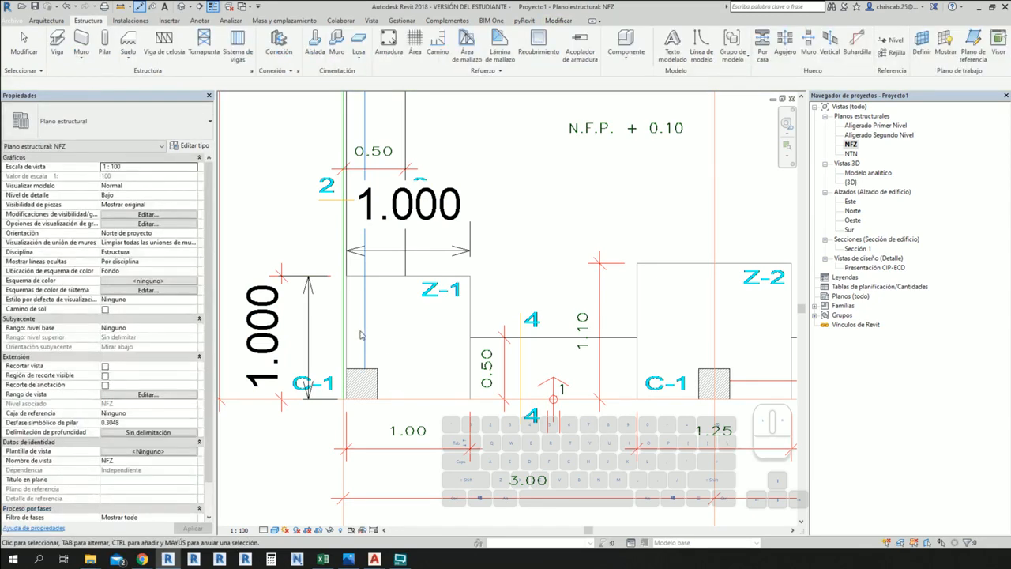
- Delete the vertical and horizontal aligned dimensions from the Z-1 outline at axis A
{"action": "left_click", "coordinate": [318, 319]}
{"action": "key", "text": "Delete"}
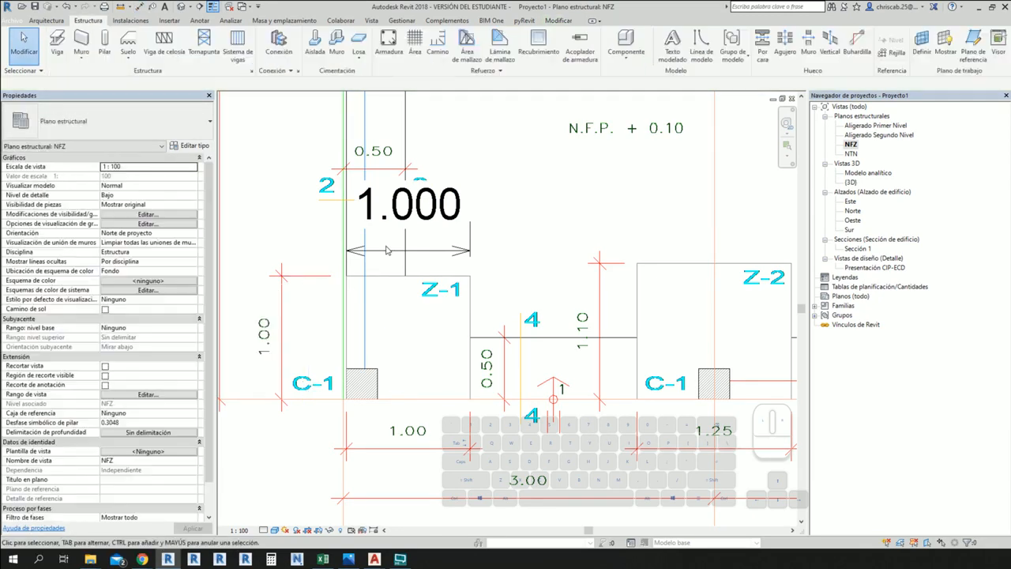
{"action": "left_click", "coordinate": [388, 255]}
{"action": "key", "text": "Delete"}
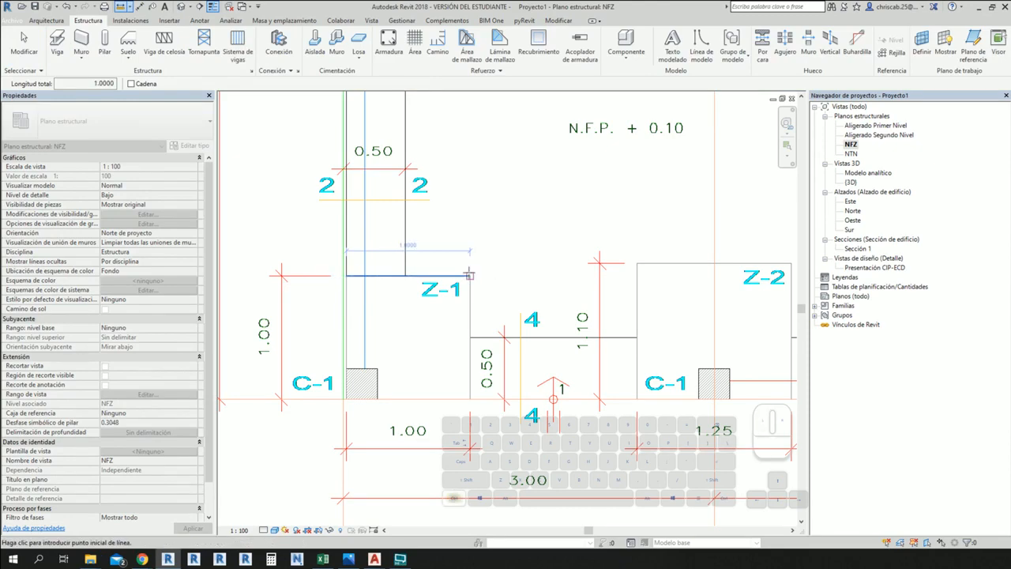
{"action": "key", "text": "ctrl+1"}
{"action": "left_click", "coordinate": [445, 237]}
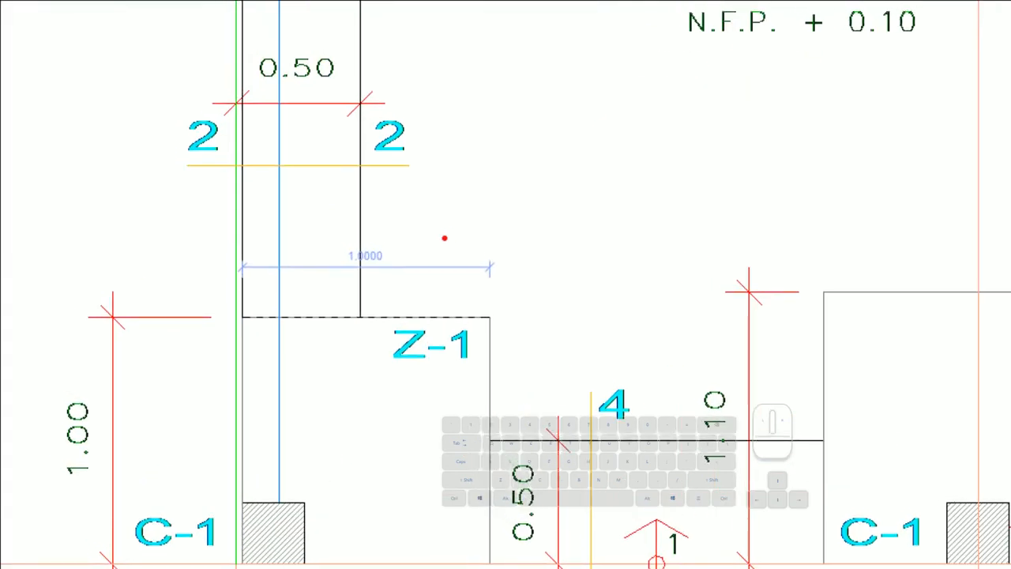
{"action": "mouse_move", "coordinate": [442, 238]}
{"action": "left_mouse_down"}
{"action": "mouse_move", "coordinate": [395, 309]}
{"action": "mouse_move", "coordinate": [415, 176]}
{"action": "left_mouse_up"}
{"action": "key", "text": "Escape"}
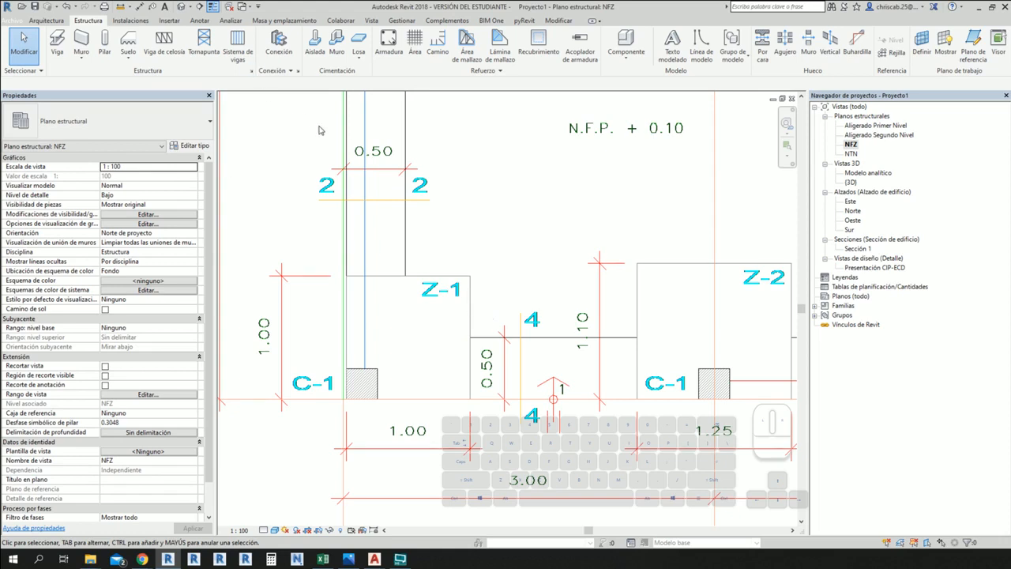
- Place an isolated M_Zapata-Rectangular 1000 x 1000 x 600 mm footing at the Z-1 outline on axis A and align it with the outline
{"action": "left_click", "coordinate": [314, 43]}
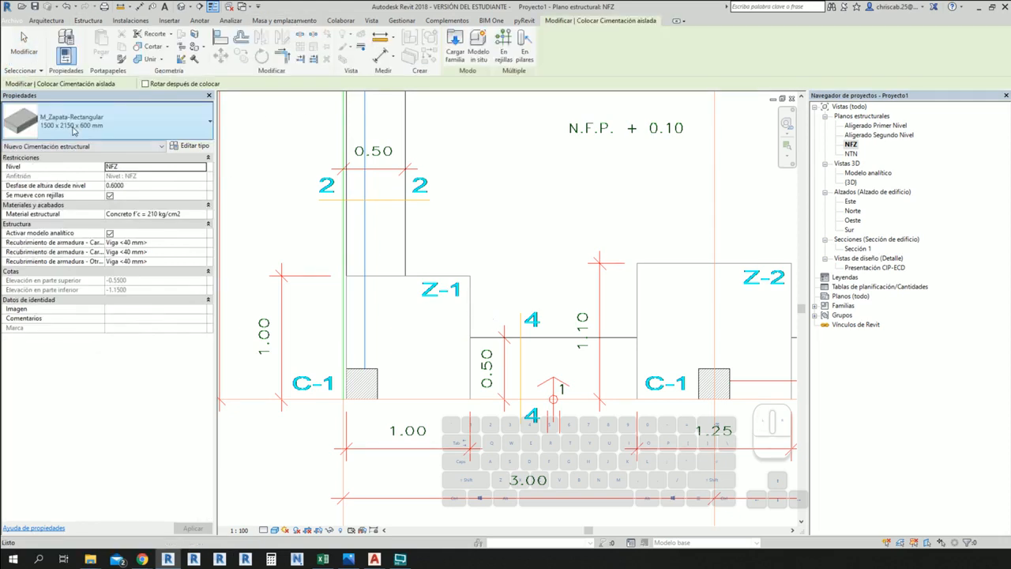
{"action": "left_click", "coordinate": [75, 126]}
{"action": "left_click", "coordinate": [67, 192]}
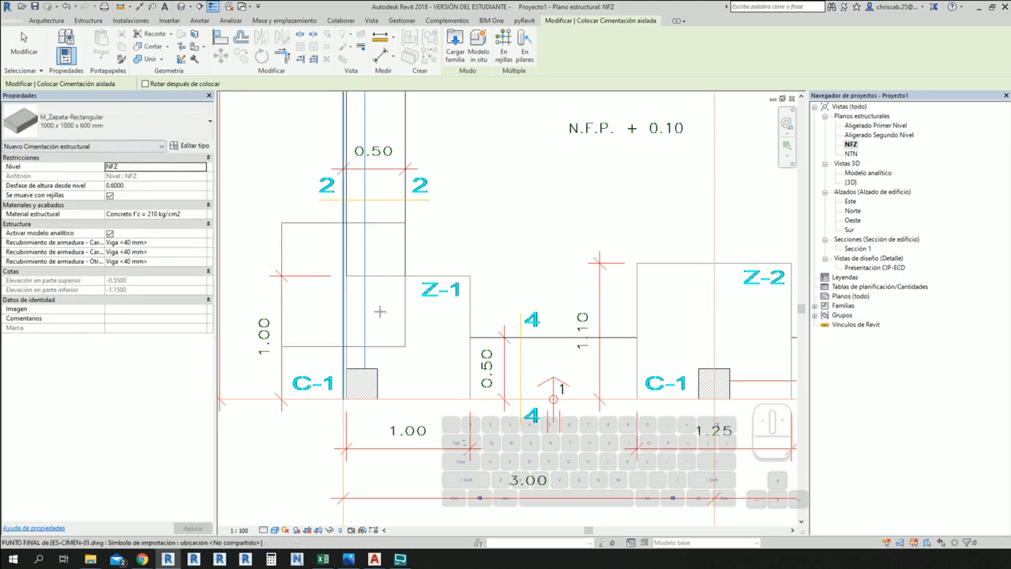
{"action": "left_click", "coordinate": [404, 345]}
{"action": "key", "text": "Escape"}
{"action": "key", "text": "a"}
{"action": "key", "text": "l"}
{"action": "scroll", "coordinate": [474, 307], "scroll_direction": "up", "scroll_amount": 3}
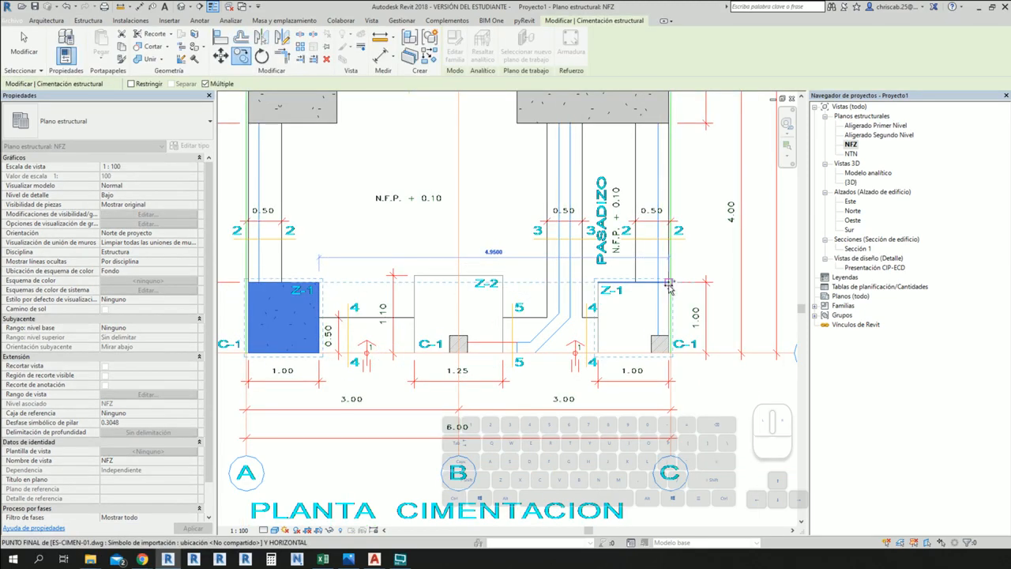
- Copy the Z-1 footing from axis A onto the Z-1 outline at axis C and end the Copy command
{"action": "left_click", "coordinate": [669, 289]}
{"action": "key", "text": "Escape"}
{"action": "key", "text": "Escape"}
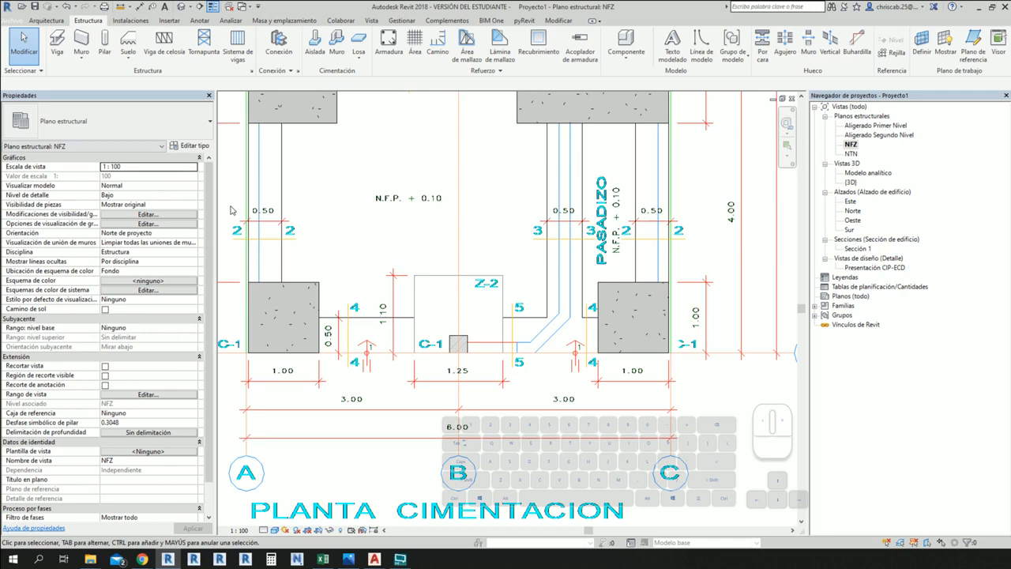
- Place an isolated M_Zapata-Rectangular 1100 x 1250 x 600 mm footing over the Z-2 outline at axes B and 1
{"action": "key", "text": "f"}
{"action": "key", "text": "t"}
{"action": "scroll", "coordinate": [466, 292], "scroll_direction": "up", "scroll_amount": 3}
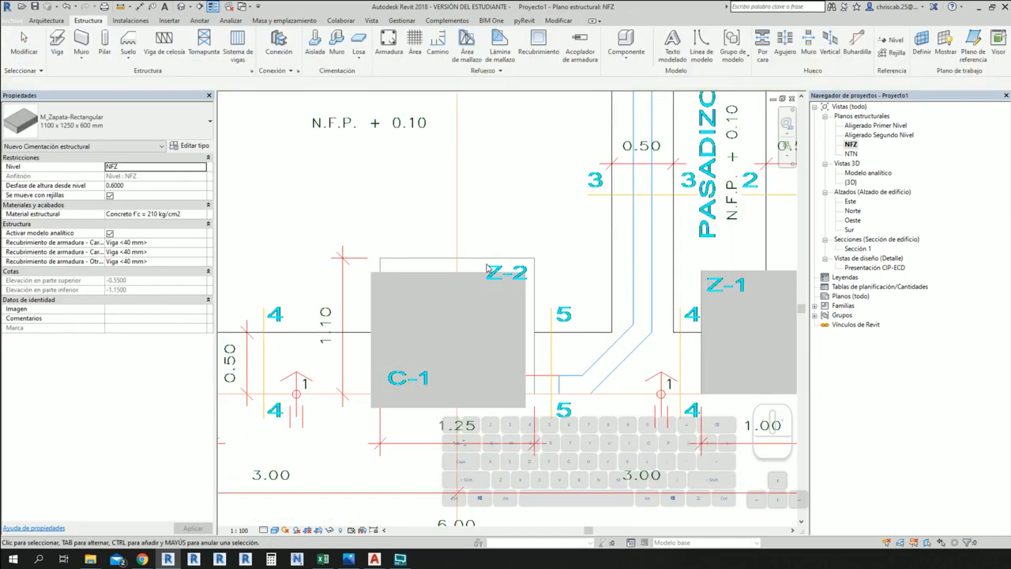
- Align the right and upper edges of the Z-2 footing with its outline in the linked drawing and leave the Align command
{"action": "key", "text": "a"}
{"action": "key", "text": "l"}
{"action": "scroll", "coordinate": [533, 261], "scroll_direction": "up", "scroll_amount": 2}
{"action": "left_click", "coordinate": [535, 296]}
{"action": "left_click", "coordinate": [522, 314]}
{"action": "left_click", "coordinate": [463, 259]}
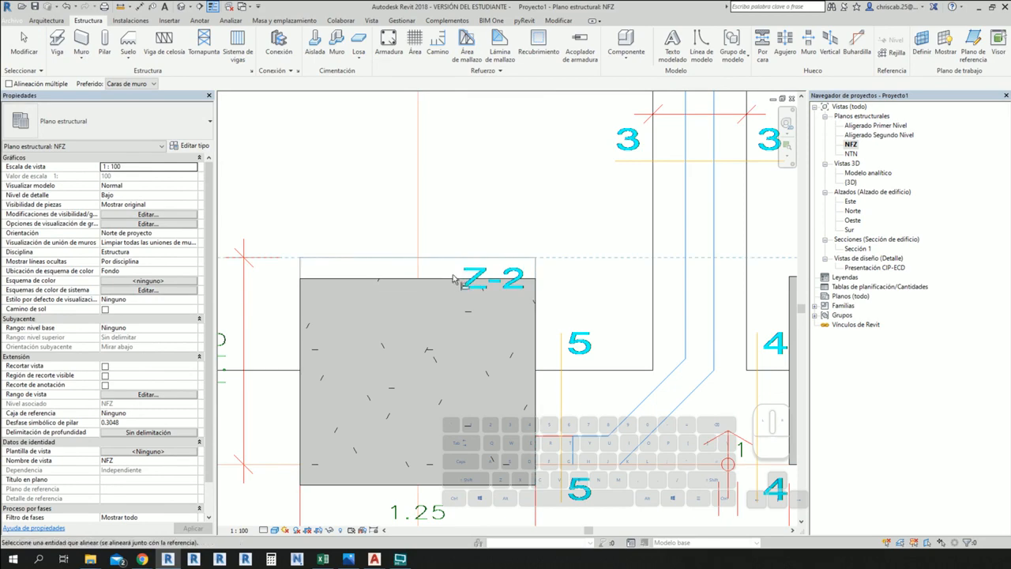
{"action": "left_click", "coordinate": [453, 279]}
{"action": "scroll", "coordinate": [452, 282], "scroll_direction": "down", "scroll_amount": 5}
{"action": "scroll", "coordinate": [537, 263], "scroll_direction": "up", "scroll_amount": 3}
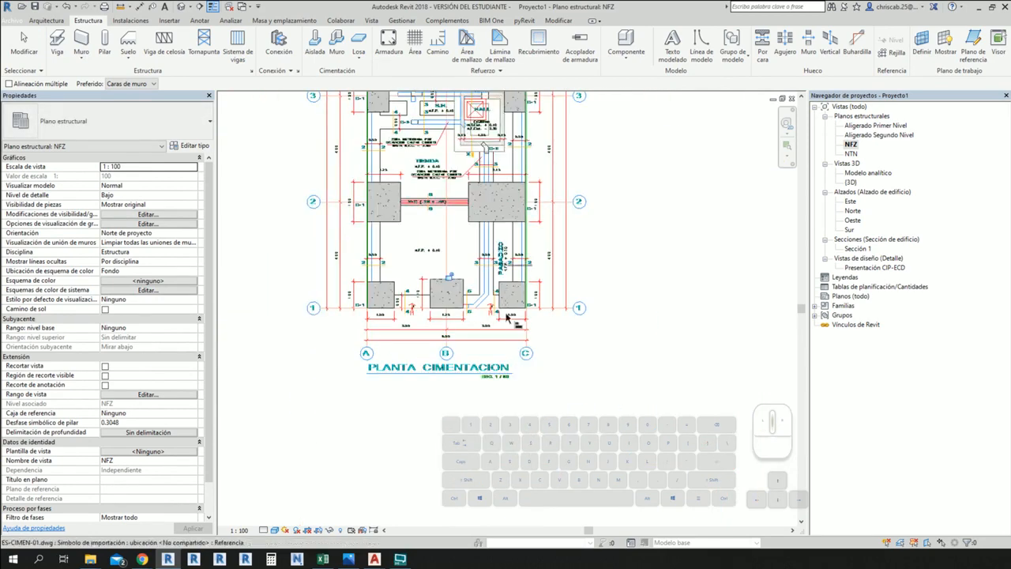
{"action": "key", "text": "Escape"}
- Open the {3D} view and inspect the placed footings, checking the type and properties of the Z-3 footing at axis 2
{"action": "middle_click_drag", "start_coordinate": [563, 266], "coordinate": [559, 343]}
{"action": "middle_click_drag", "start_coordinate": [429, 182], "coordinate": [430, 372]}
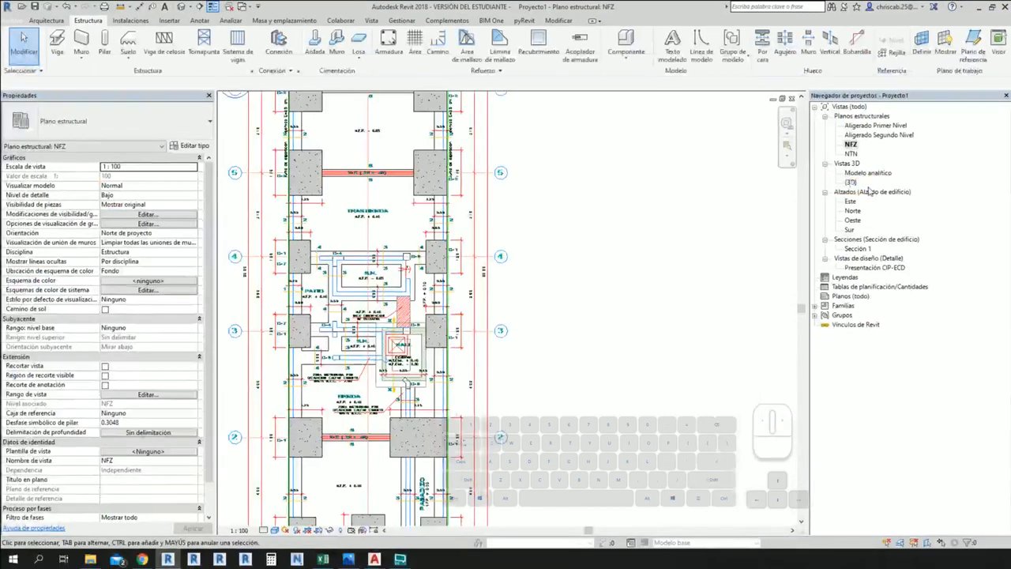
{"action": "left_click", "coordinate": [850, 182]}
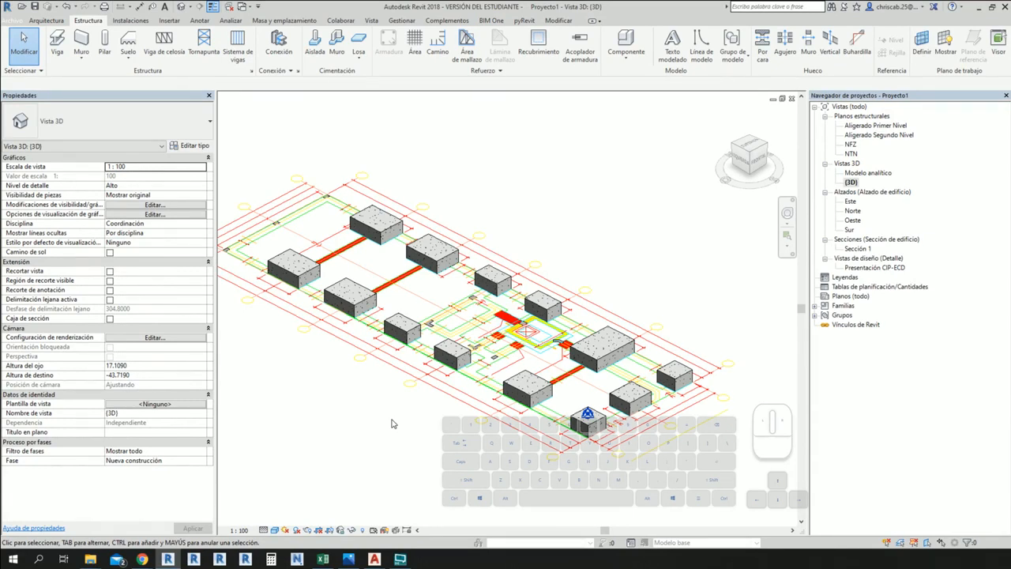
{"action": "scroll", "coordinate": [391, 423], "scroll_direction": "up", "scroll_amount": 3}
{"action": "left_click", "coordinate": [568, 407]}
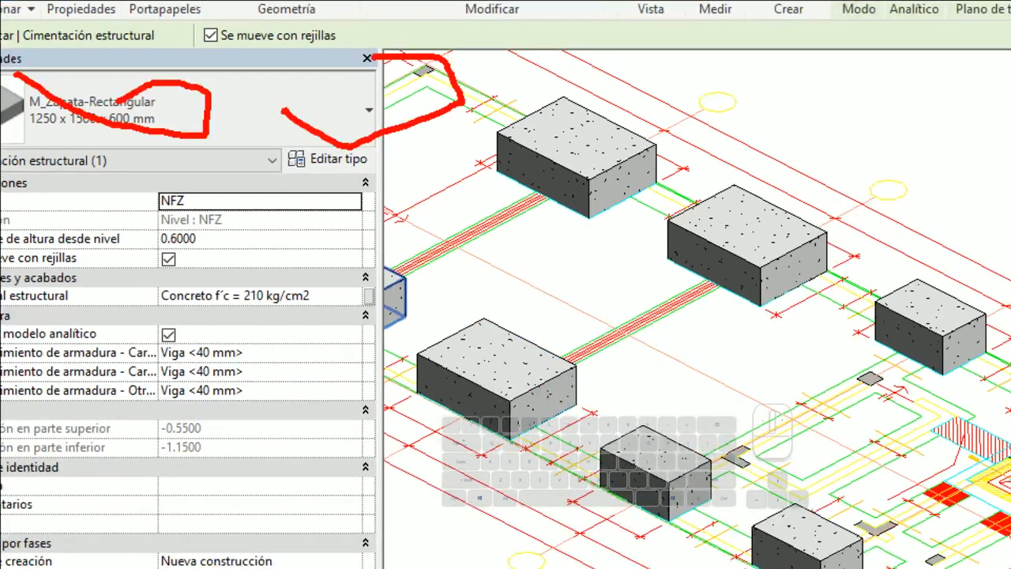
{"action": "mouse_move", "coordinate": [462, 100]}
{"action": "left_mouse_down"}
{"action": "mouse_move", "coordinate": [470, 154]}
{"action": "mouse_move", "coordinate": [452, 171]}
{"action": "left_mouse_up"}
{"action": "left_click_drag", "start_coordinate": [494, 84], "coordinate": [514, 111]}
{"action": "mouse_move", "coordinate": [530, 67]}
{"action": "left_mouse_down"}
{"action": "mouse_move", "coordinate": [526, 99]}
{"action": "mouse_move", "coordinate": [553, 100]}
{"action": "left_mouse_up"}
{"action": "left_click_drag", "start_coordinate": [559, 66], "coordinate": [568, 88]}
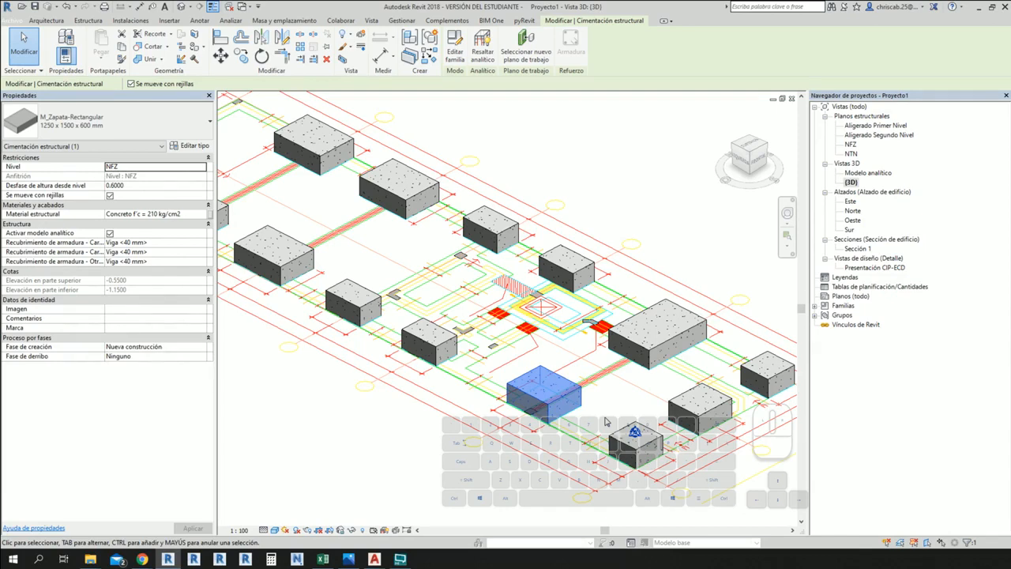
{"action": "key", "text": "Escape"}
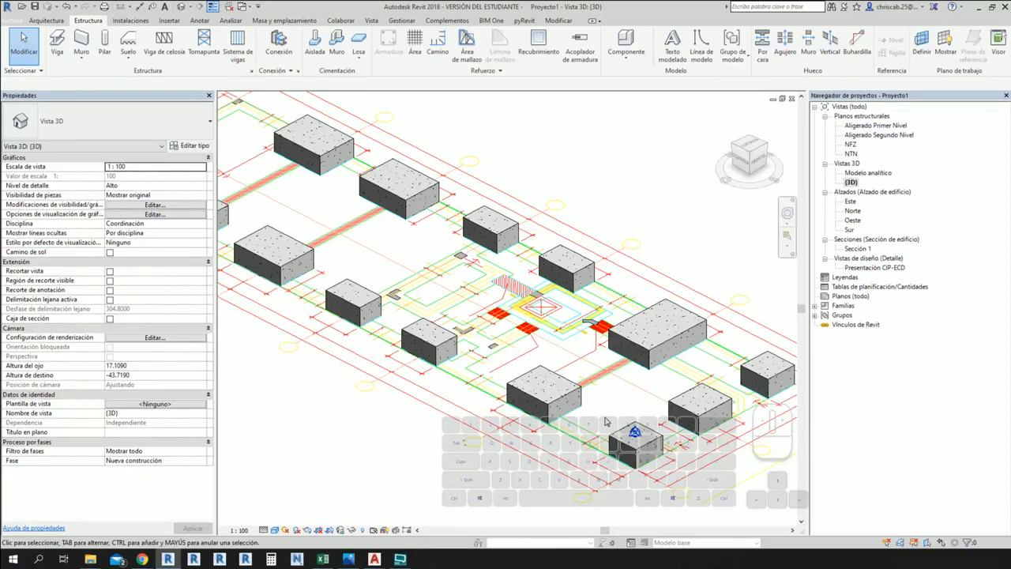
{"action": "middle_click_drag", "start_coordinate": [605, 421], "coordinate": [537, 429], "text": "shift"}
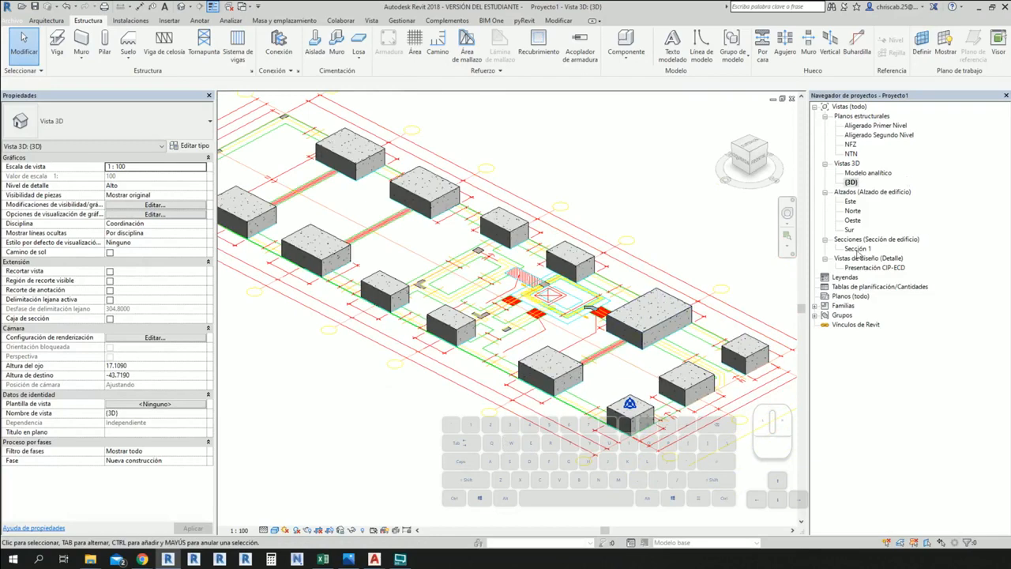
- Return to the NFZ plan and select the Z-5 footing at axis 2 to examine its instance properties
{"action": "double_click", "coordinate": [851, 144]}
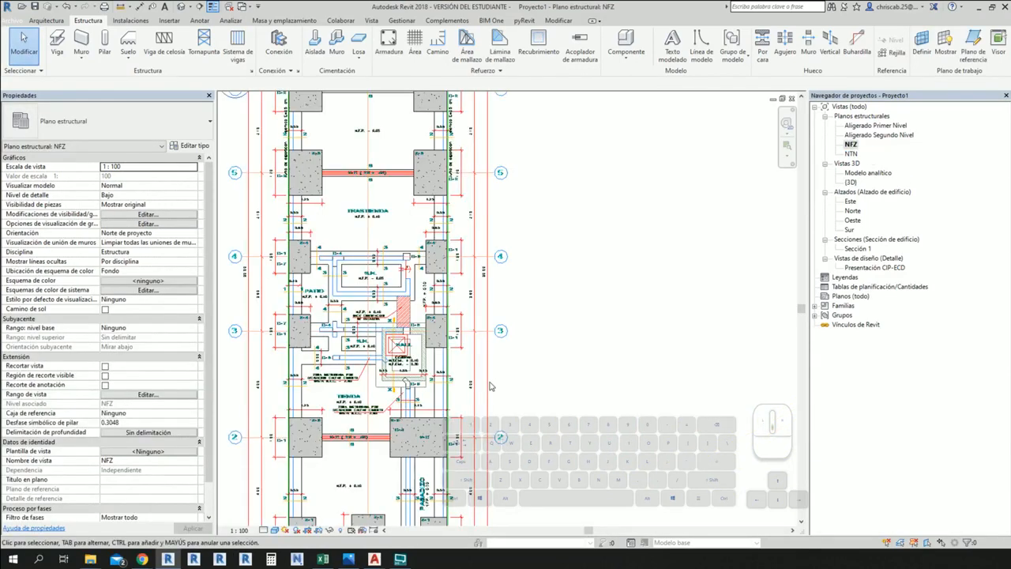
{"action": "scroll", "coordinate": [491, 383], "scroll_direction": "down", "scroll_amount": 2}
{"action": "scroll", "coordinate": [488, 454], "scroll_direction": "up", "scroll_amount": 1}
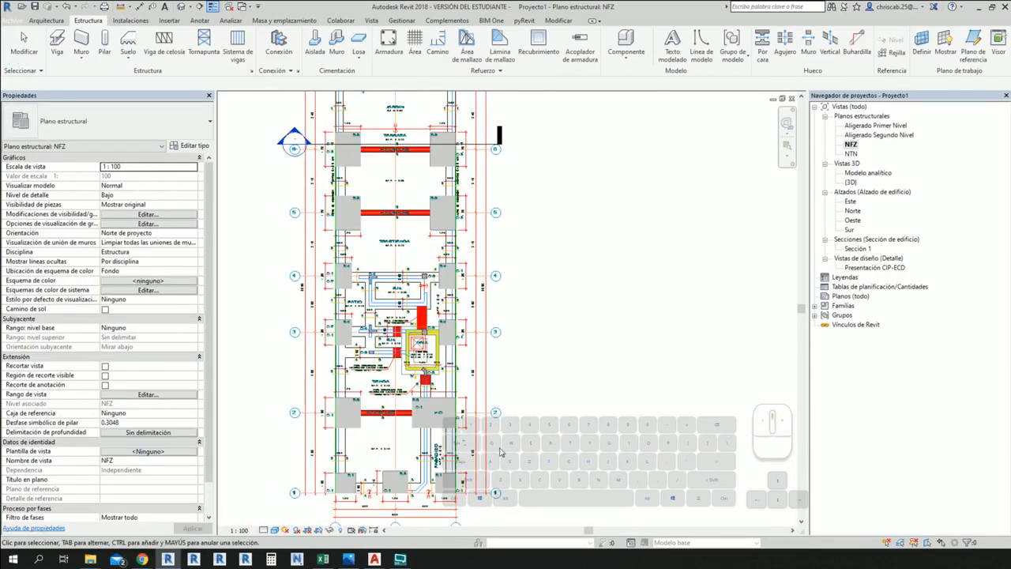
{"action": "scroll", "coordinate": [499, 452], "scroll_direction": "up", "scroll_amount": 2}
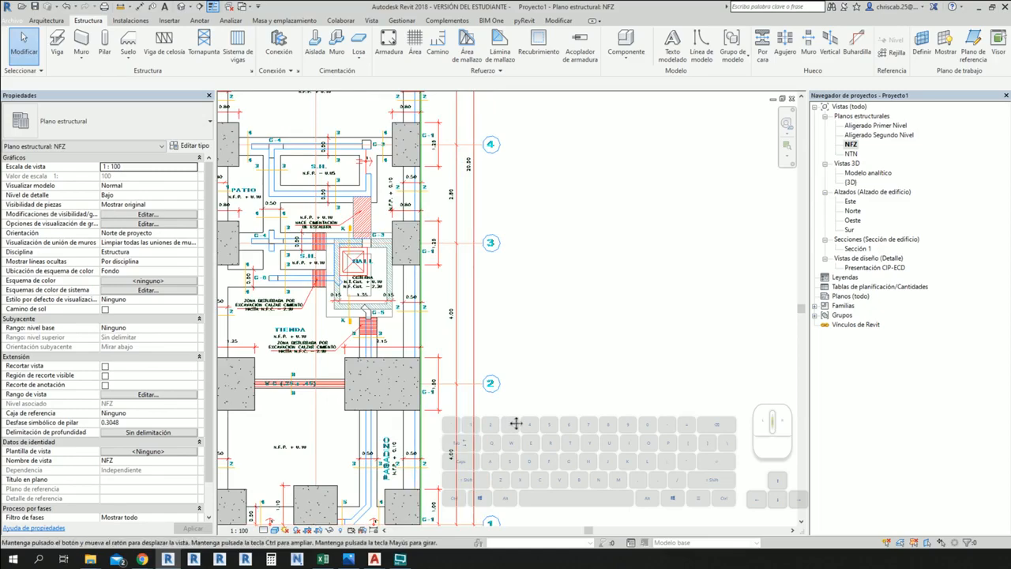
{"action": "middle_click_drag", "start_coordinate": [489, 417], "coordinate": [532, 398]}
{"action": "left_click", "coordinate": [409, 350]}
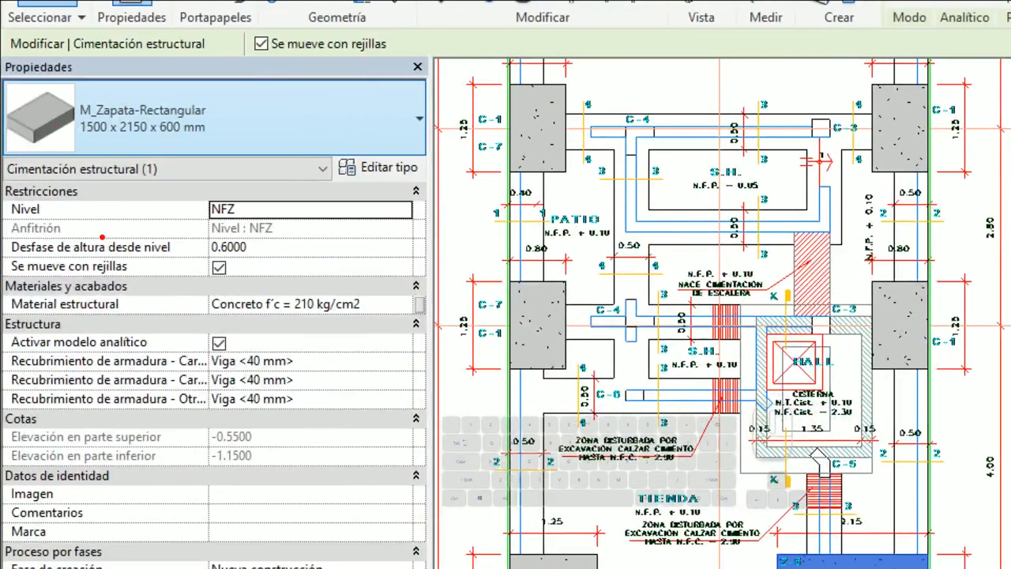
{"action": "key", "text": "g"}
{"action": "mouse_move", "coordinate": [32, 213]}
{"action": "left_mouse_down", "text": "ctrl"}
{"action": "mouse_move", "coordinate": [74, 280]}
{"action": "mouse_move", "coordinate": [350, 526]}
{"action": "mouse_move", "coordinate": [135, 311]}
{"action": "left_mouse_up", "text": "ctrl"}
{"action": "left_click_drag", "start_coordinate": [214, 488], "coordinate": [266, 324]}
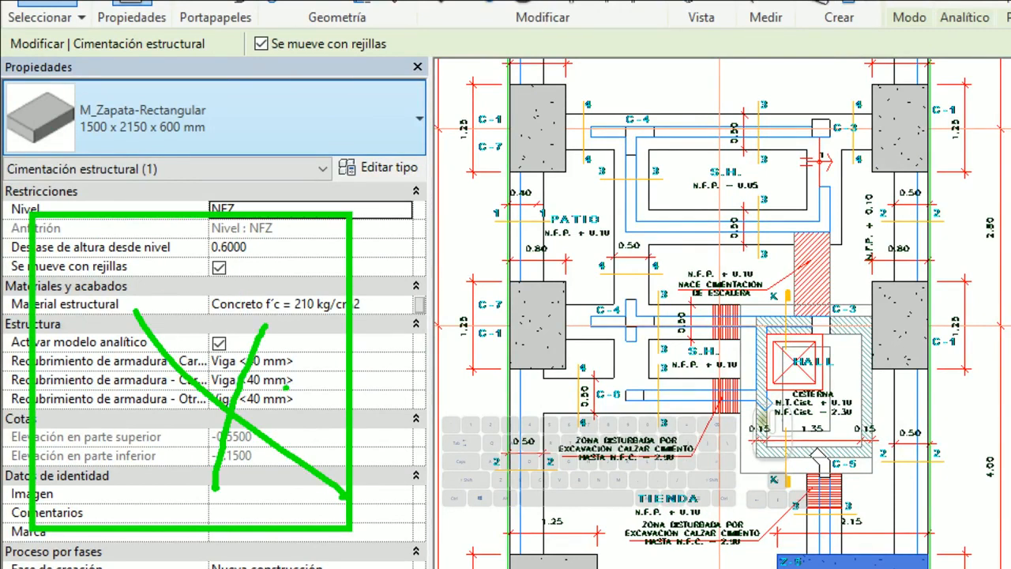
{"action": "left_click_drag", "start_coordinate": [286, 386], "coordinate": [352, 320]}
{"action": "key", "text": "r"}
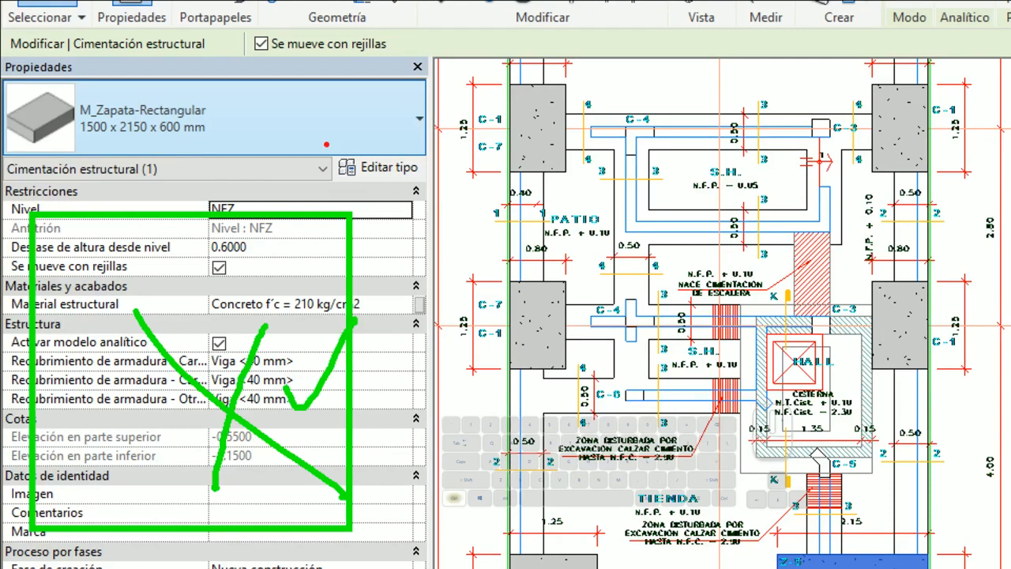
{"action": "mouse_move", "coordinate": [323, 145]}
{"action": "left_mouse_down", "text": "ctrl"}
{"action": "mouse_move", "coordinate": [444, 194]}
{"action": "mouse_move", "coordinate": [490, 356]}
{"action": "left_mouse_up", "text": "ctrl"}
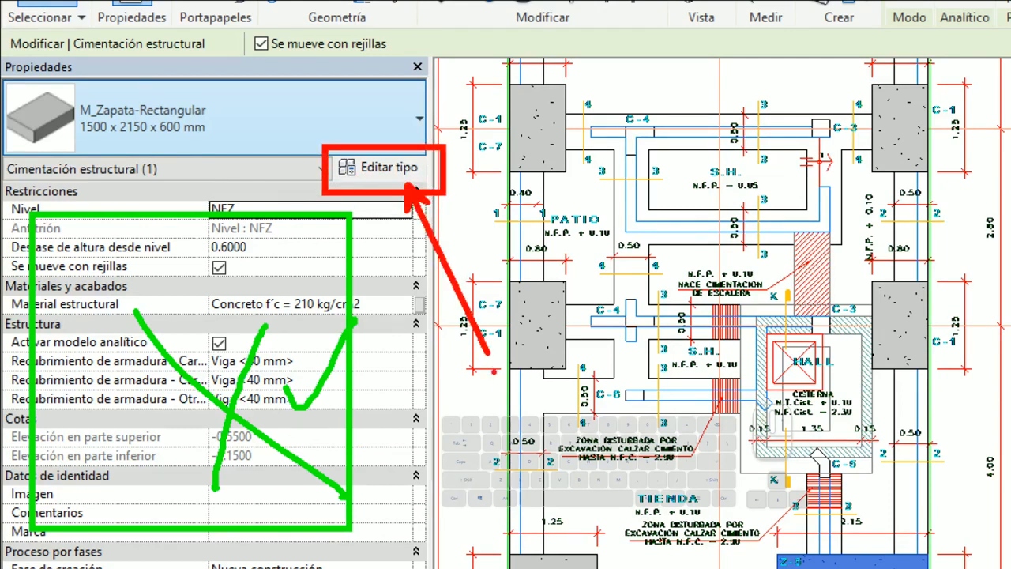
- Duplicate the type of the selected Z-5 footing under the name 2500 x 2500 x 800
{"action": "key", "text": "Escape"}
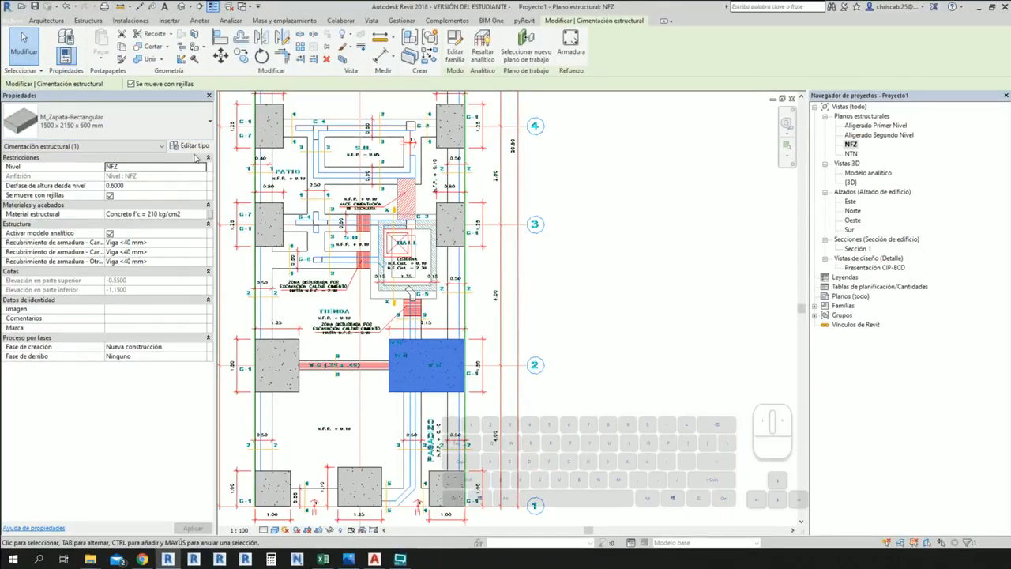
{"action": "left_click", "coordinate": [379, 168]}
{"action": "left_click_drag", "start_coordinate": [344, 12], "coordinate": [586, 23]}
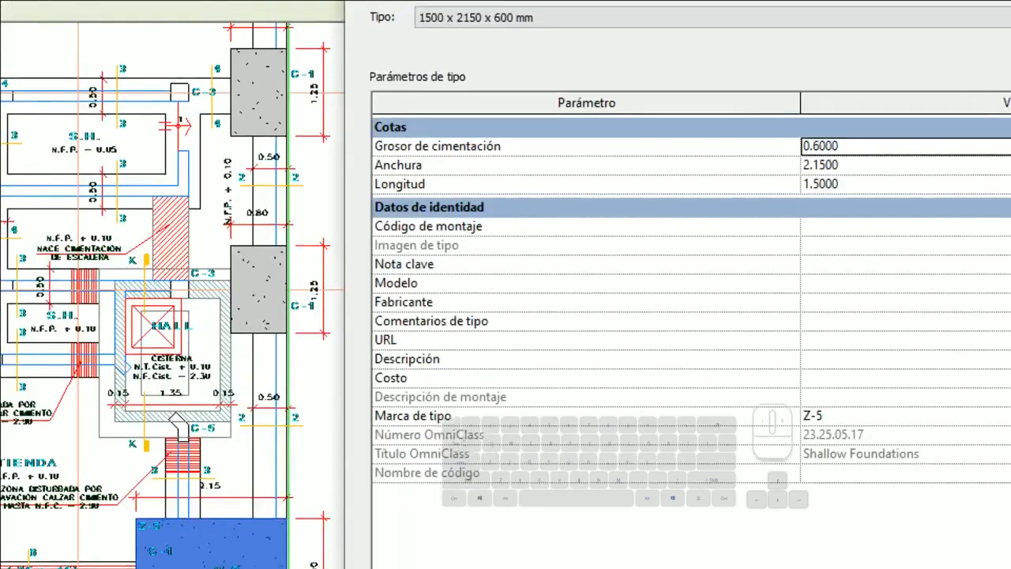
{"action": "left_click_drag", "start_coordinate": [743, 28], "coordinate": [738, 105]}
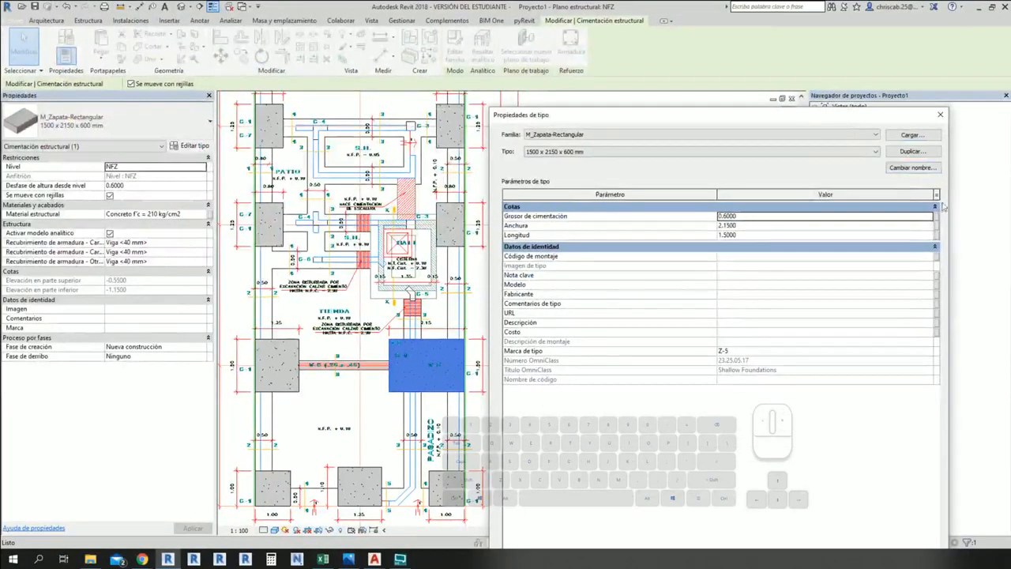
{"action": "left_click", "coordinate": [832, 149]}
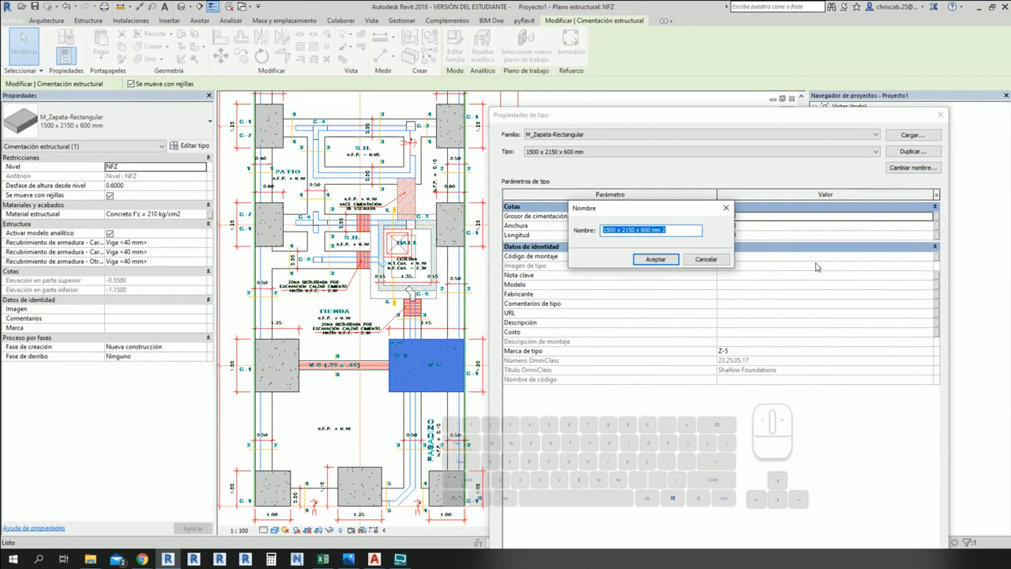
{"action": "type", "text": "2500 x2"}
{"action": "key", "text": "BackSpace"}
{"action": "type", "text": "2500 x 800"}
{"action": "left_click", "coordinate": [667, 260]}
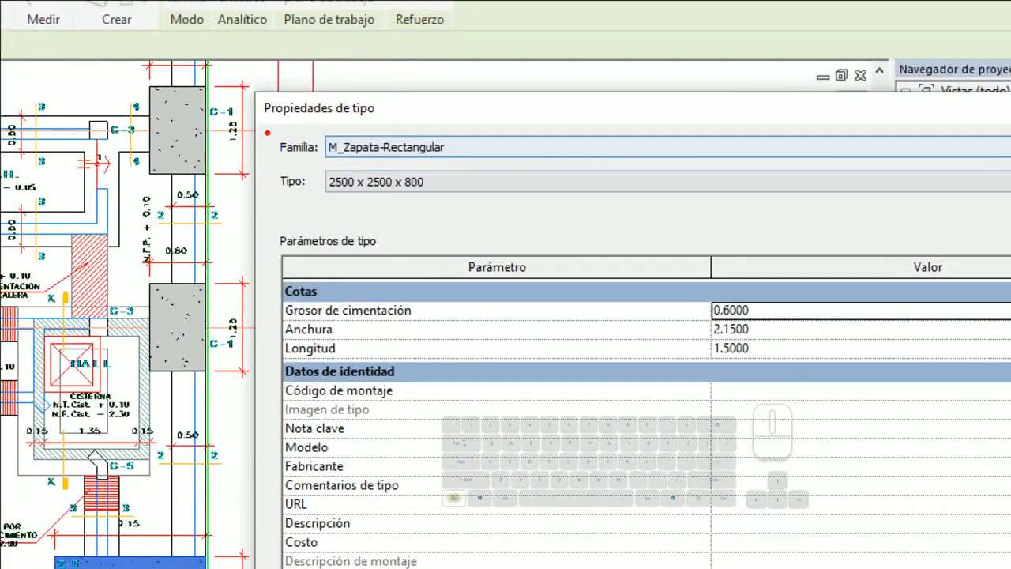
{"action": "left_click_drag", "start_coordinate": [267, 133], "coordinate": [466, 164]}
{"action": "mouse_move", "coordinate": [264, 168]}
{"action": "left_mouse_down"}
{"action": "mouse_move", "coordinate": [445, 198]}
{"action": "mouse_move", "coordinate": [460, 228]}
{"action": "left_mouse_up"}
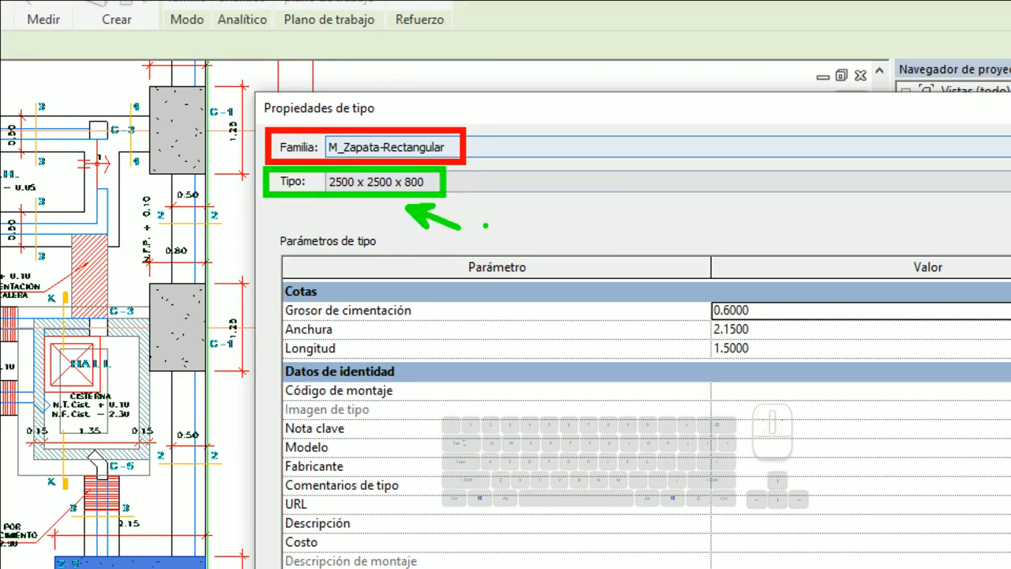
{"action": "type", "text": "tNOmbre, Dimensi"}
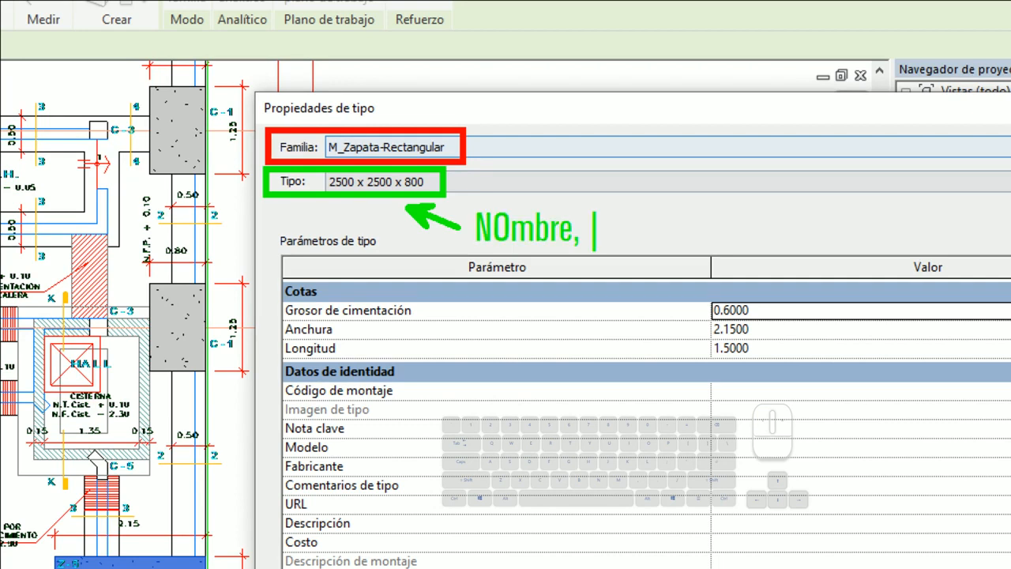
{"action": "type", "text": "ones"}
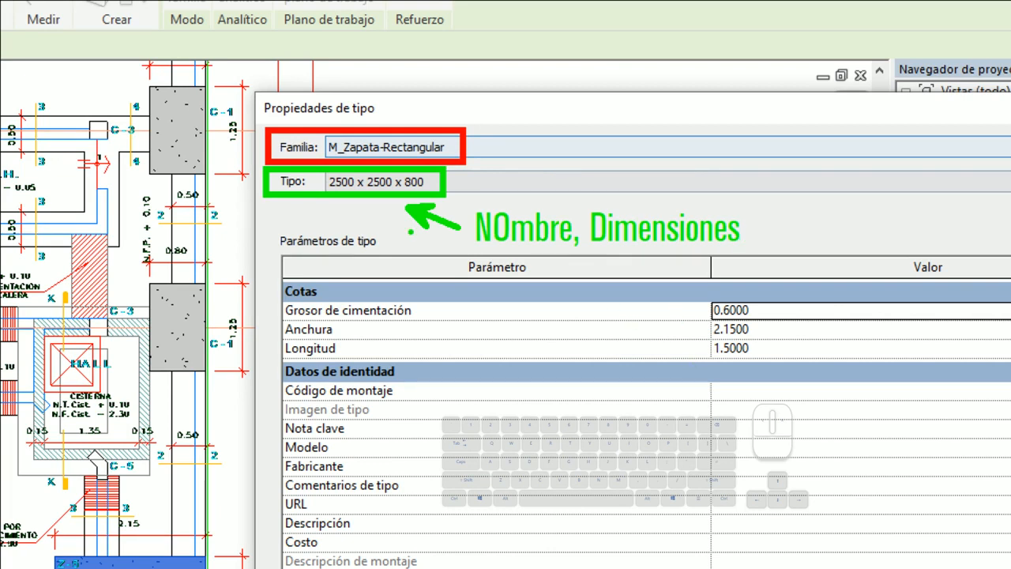
{"action": "left_click_drag", "start_coordinate": [731, 282], "coordinate": [684, 379]}
{"action": "key", "text": "Escape"}
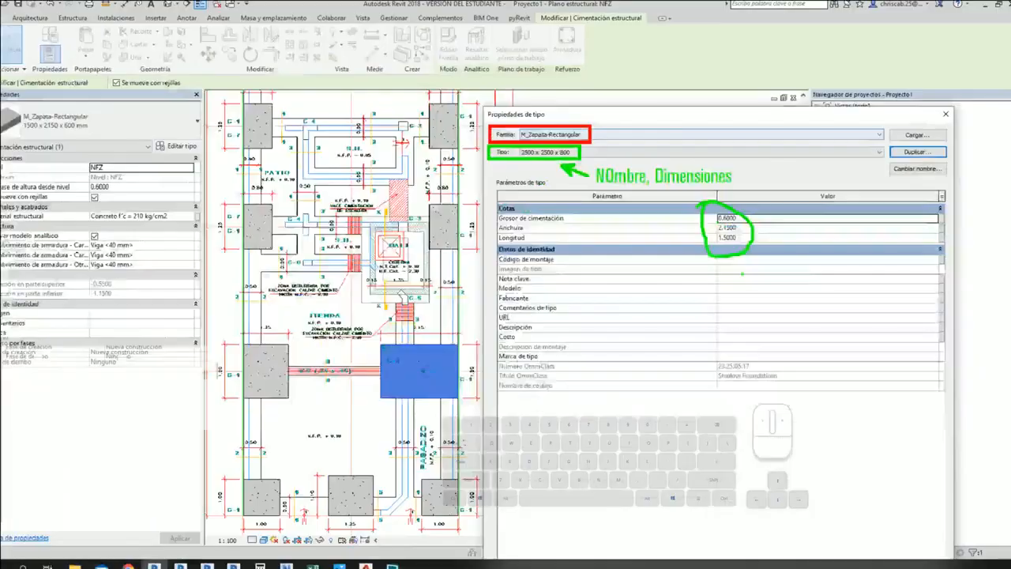
- Set the new type's foundation thickness to 0.8 and its width and length to 2.5, and move the footing outside the plan beside axis 2
{"action": "left_click", "coordinate": [761, 227]}
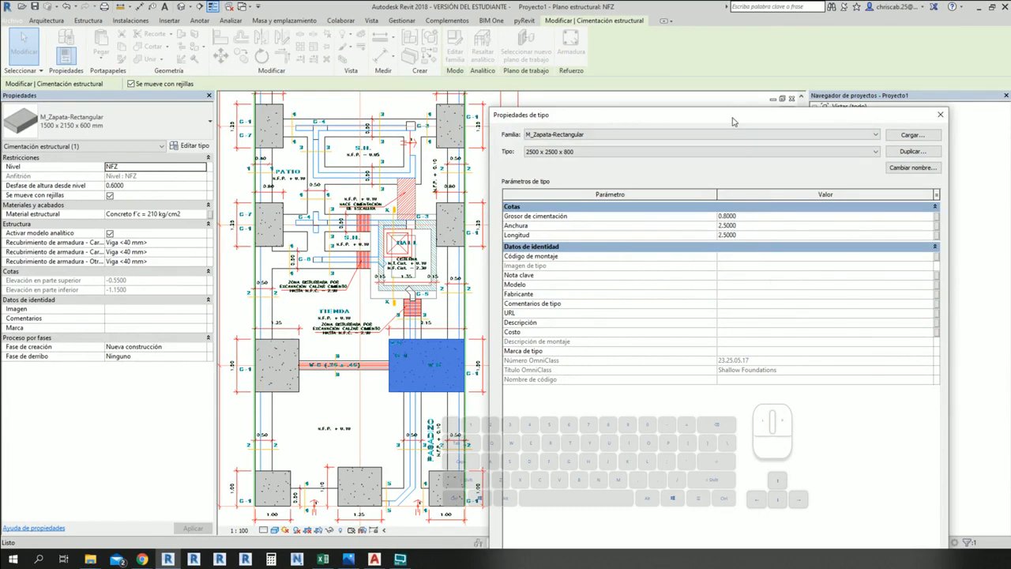
{"action": "left_click_drag", "start_coordinate": [732, 121], "coordinate": [629, 18]}
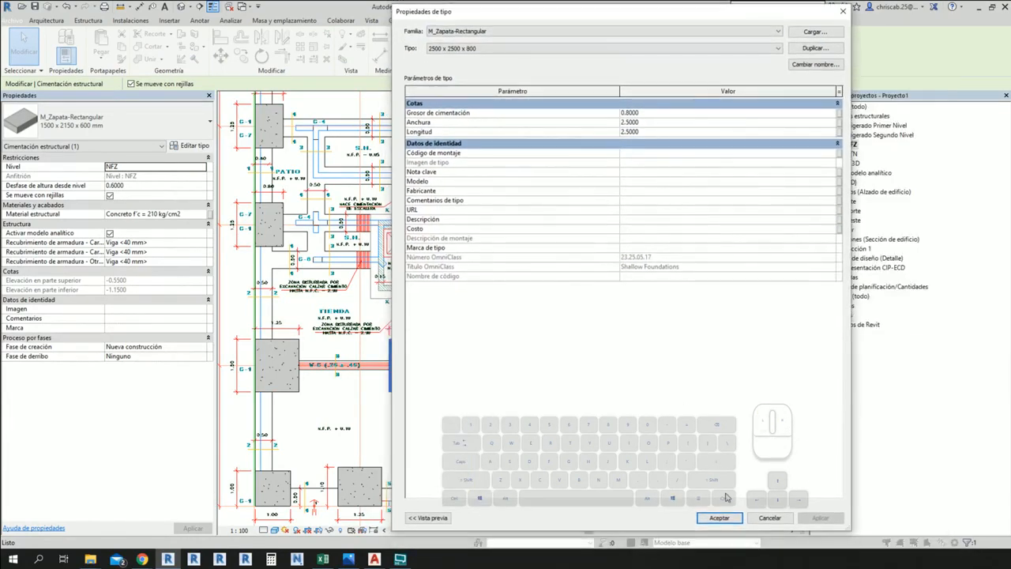
{"action": "left_click", "coordinate": [728, 518]}
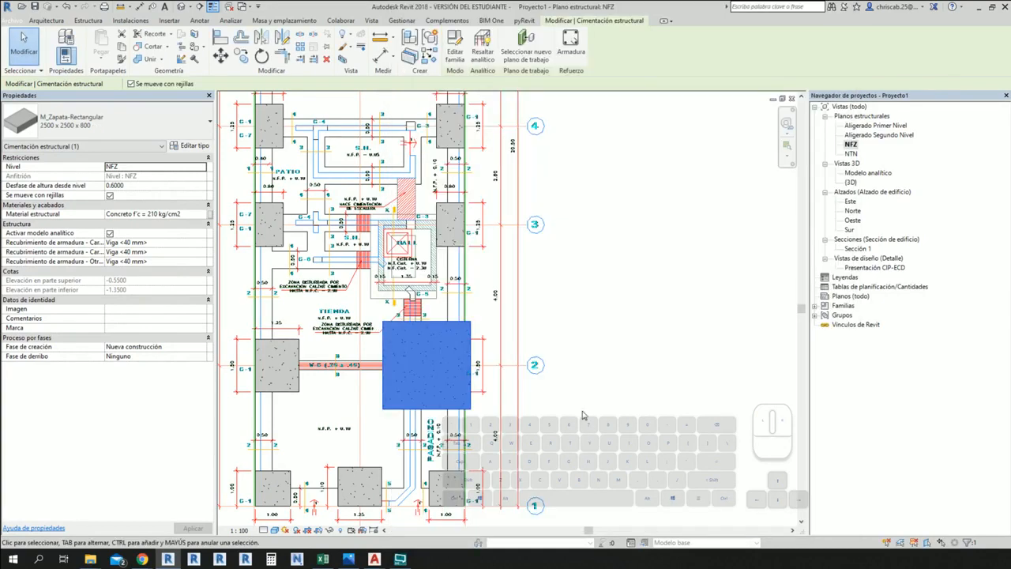
{"action": "left_click_drag", "start_coordinate": [442, 345], "coordinate": [638, 379]}
- Try to switch the relocated footing to the 1500 x 2150 x 600 mm type
{"action": "left_click", "coordinate": [102, 133]}
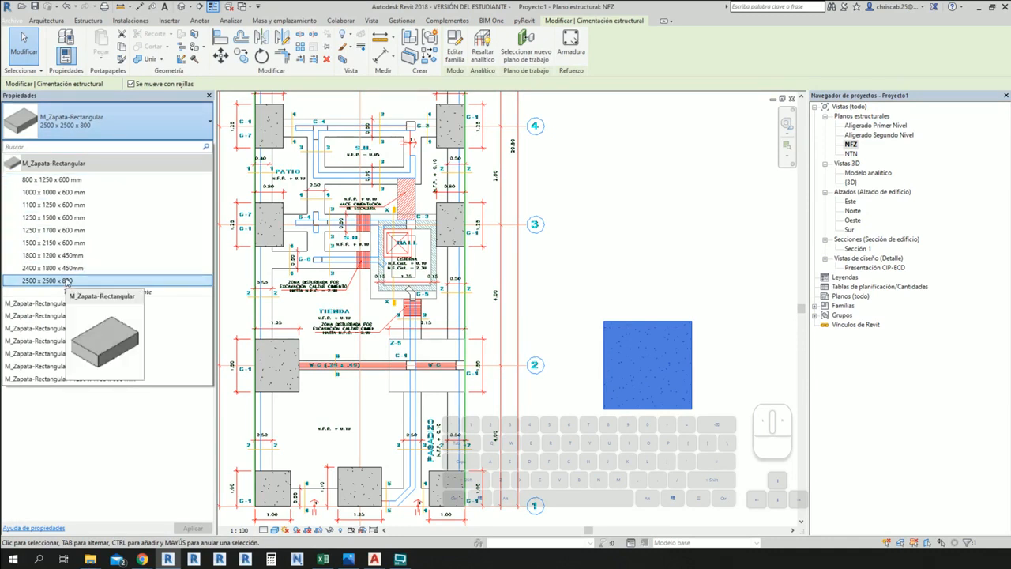
{"action": "left_click", "coordinate": [63, 242]}
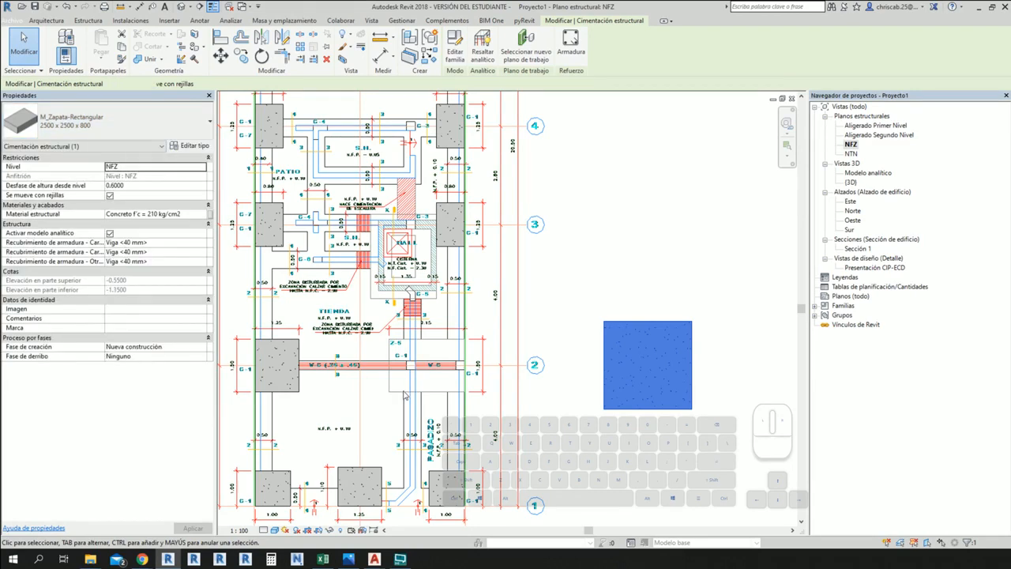
{"action": "left_click", "coordinate": [656, 309]}
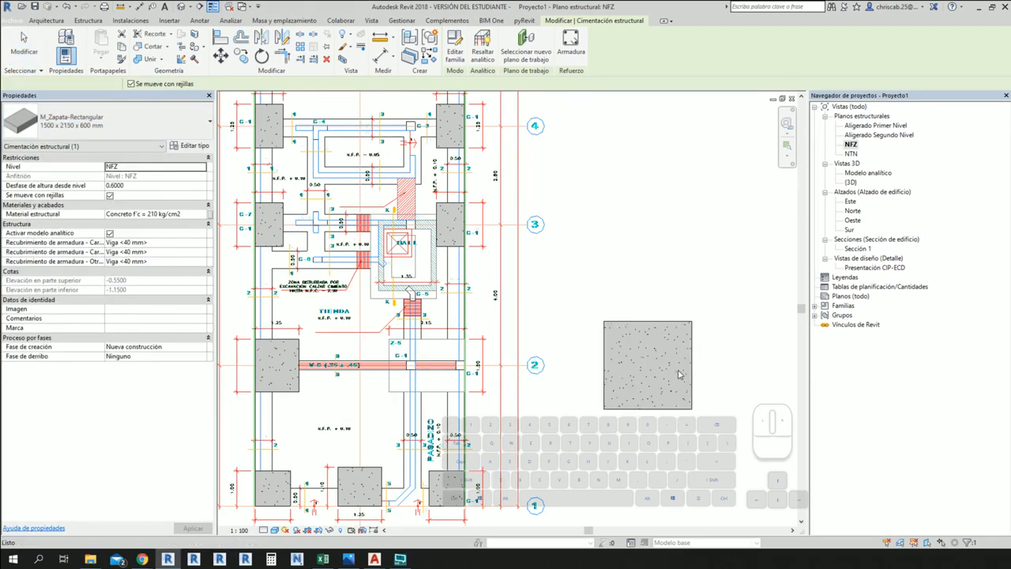
{"action": "left_click", "coordinate": [670, 343]}
{"action": "left_click", "coordinate": [629, 309]}
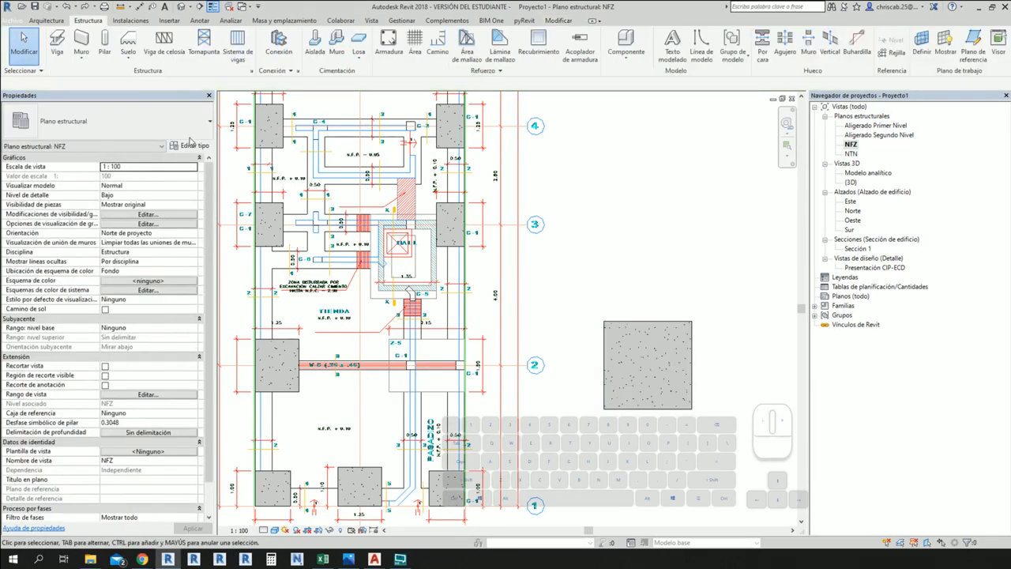
- Place a new isolated M_Zapata-Rectangular 1500 x 2150 x 600 mm footing over the empty Z-5 outline at axis 2
{"action": "left_click", "coordinate": [314, 49]}
{"action": "key", "text": "Escape"}
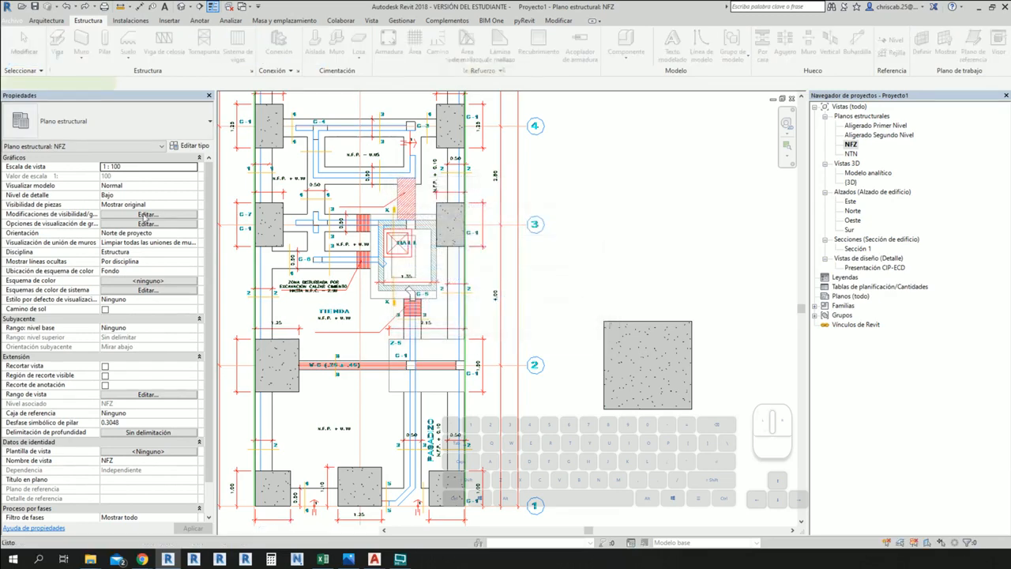
{"action": "left_click", "coordinate": [85, 126]}
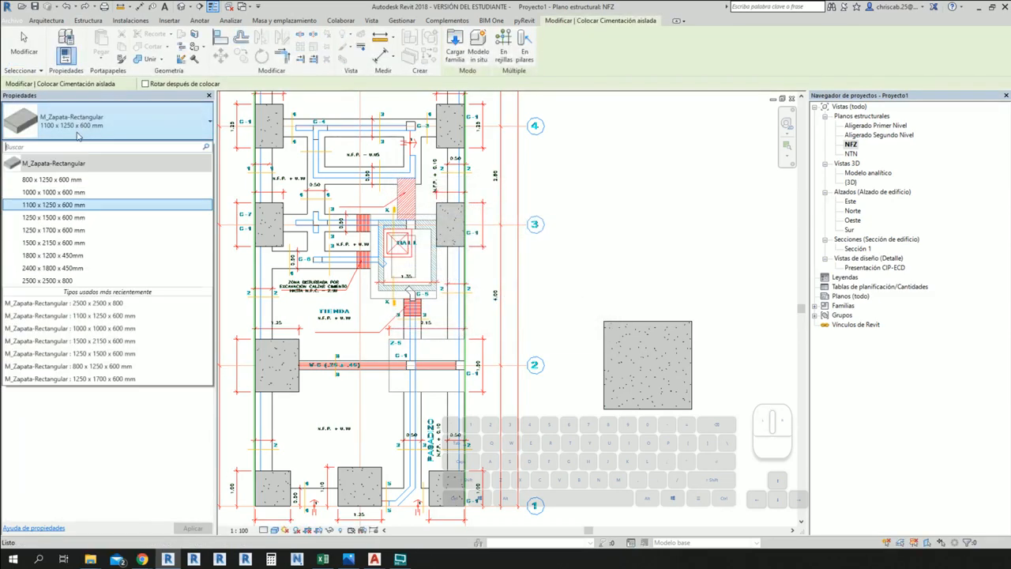
{"action": "left_click", "coordinate": [60, 242]}
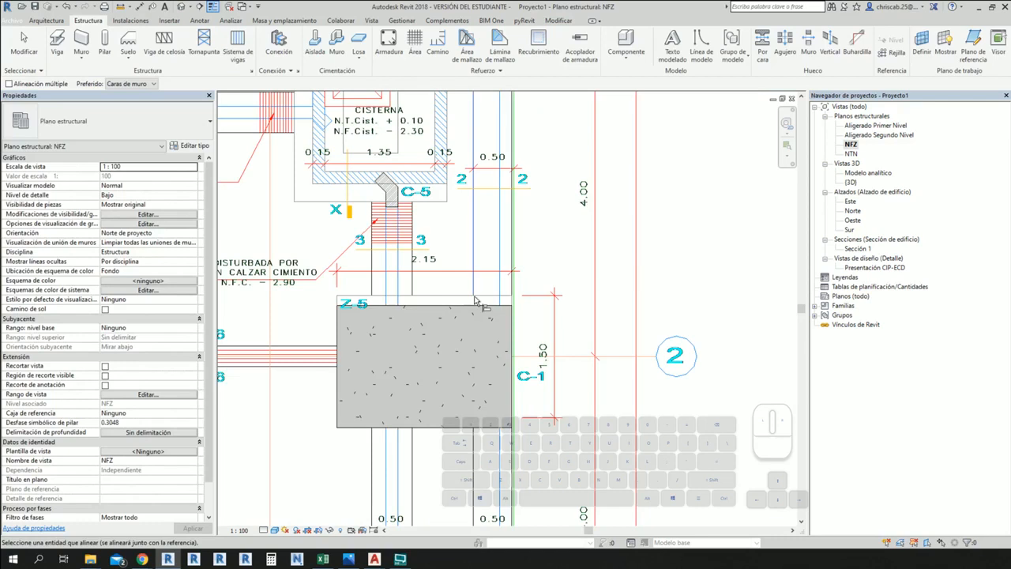
- Align the upper edge of the Z-5 footing with its outline in the linked drawing
{"action": "key", "text": "a"}
{"action": "key", "text": "l"}
{"action": "left_click", "coordinate": [429, 296]}
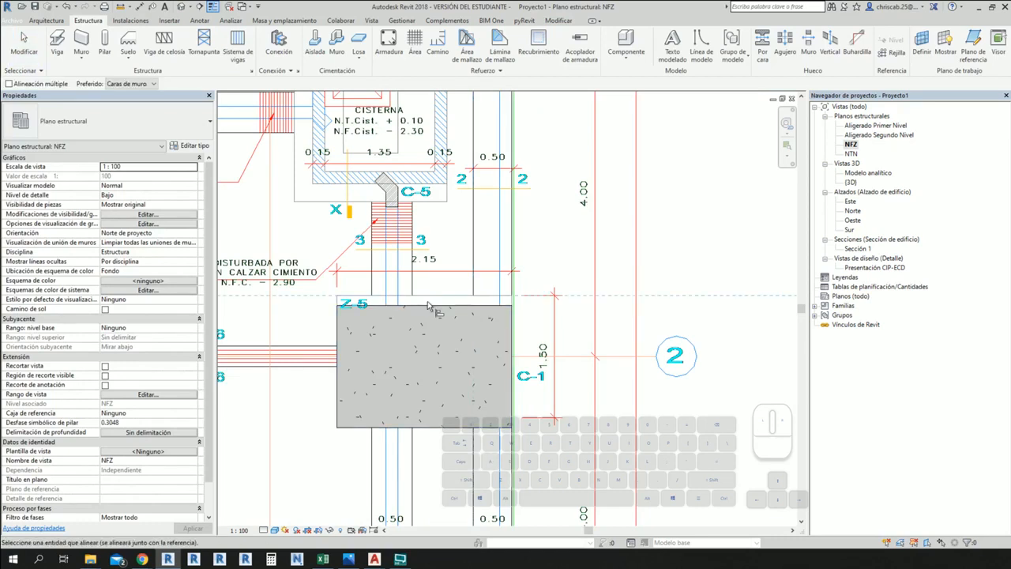
{"action": "left_click", "coordinate": [428, 305]}
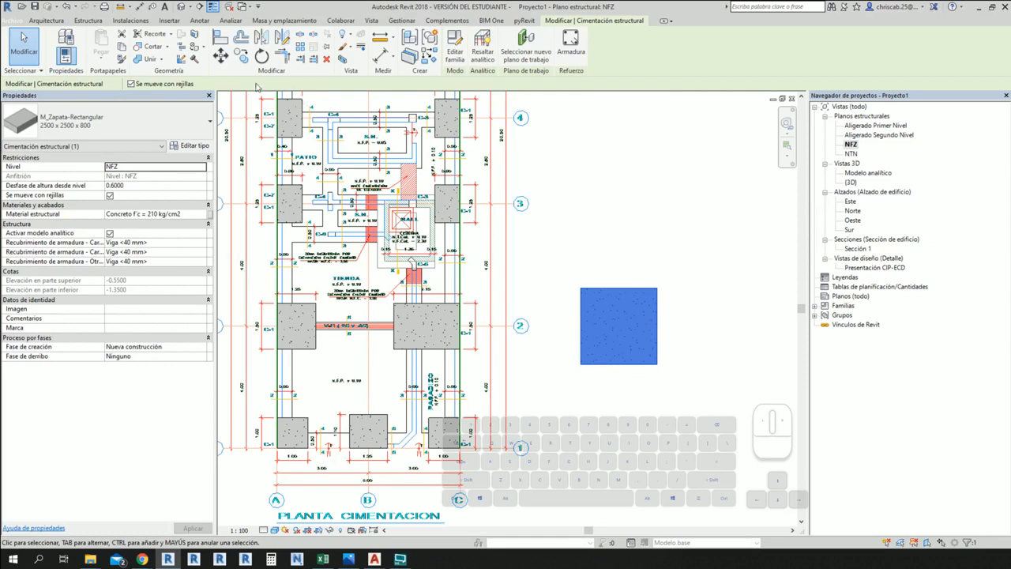
- Start a structural foundation slab and duplicate its type as Zapata Irregular H =0.60 with a thickness of 0.60
{"action": "left_click", "coordinate": [90, 22]}
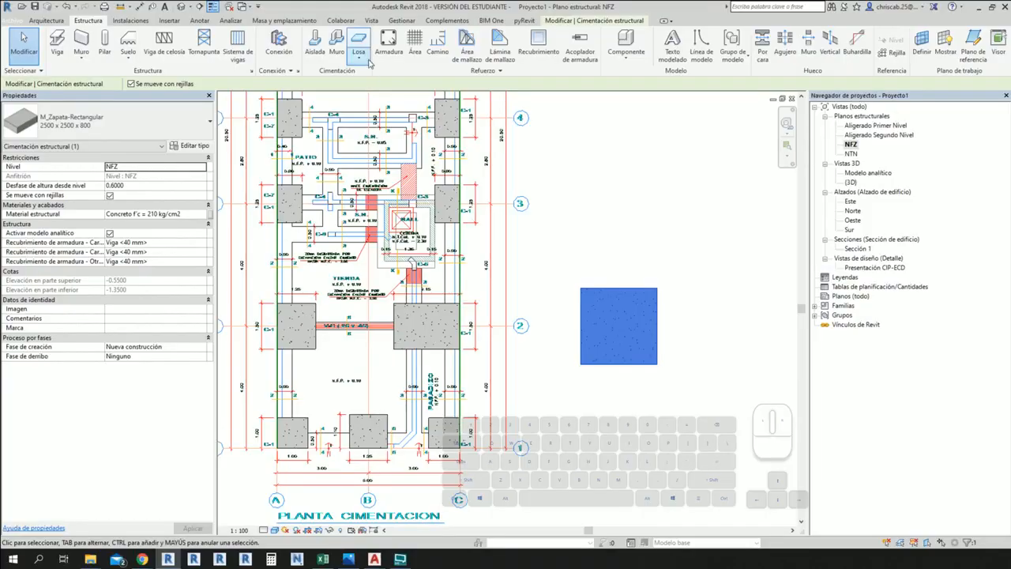
{"action": "left_click", "coordinate": [384, 114]}
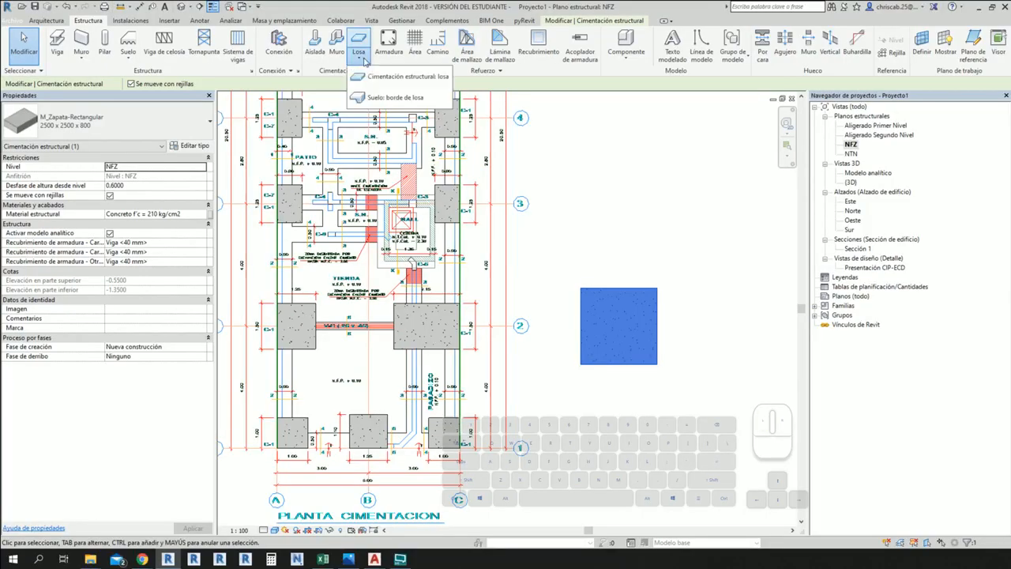
{"action": "left_click", "coordinate": [393, 84]}
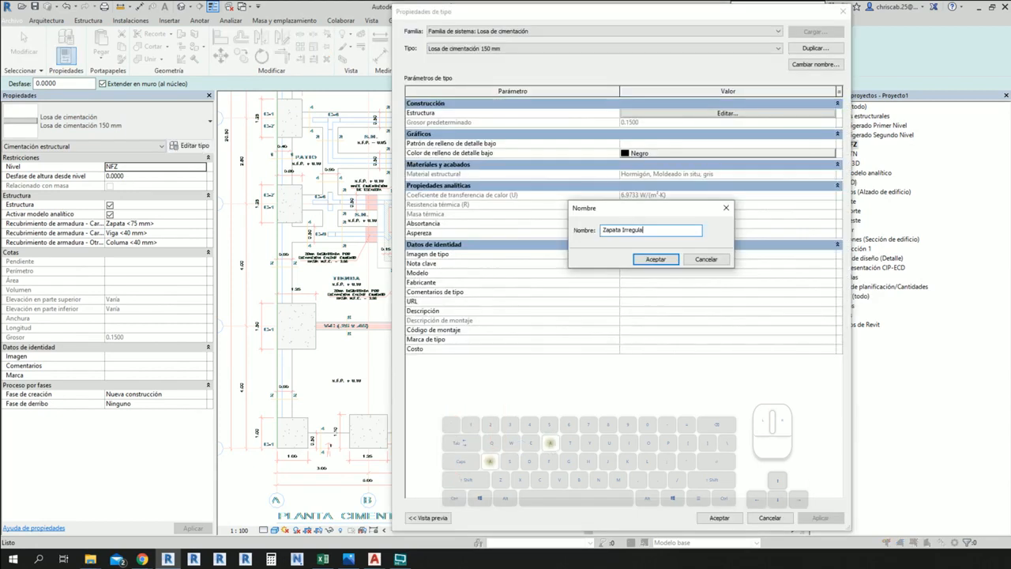
{"action": "type", "text": "H ="}
{"action": "type", "text": "."}
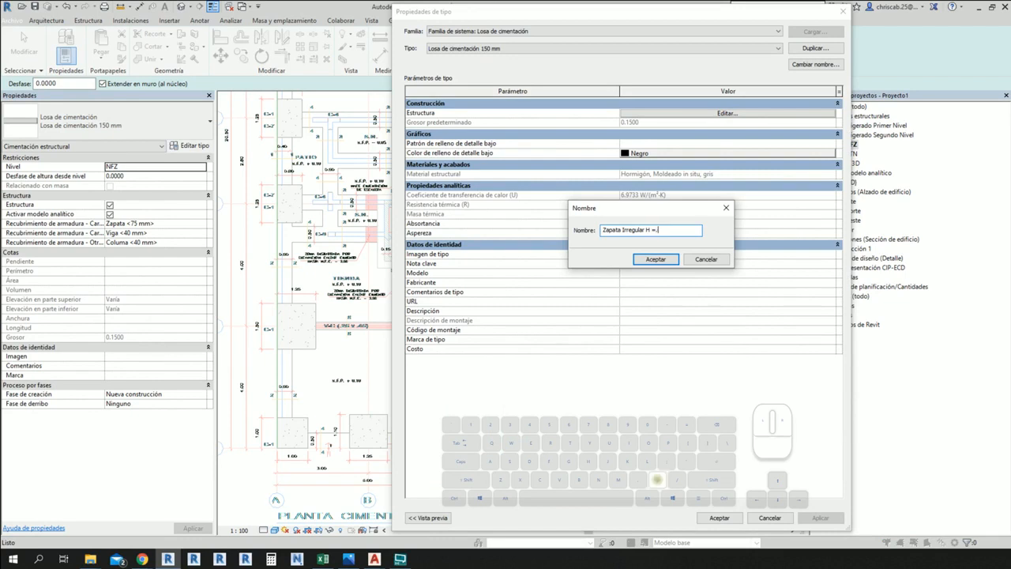
{"action": "type", "text": "0.60"}
{"action": "key", "text": "Return"}
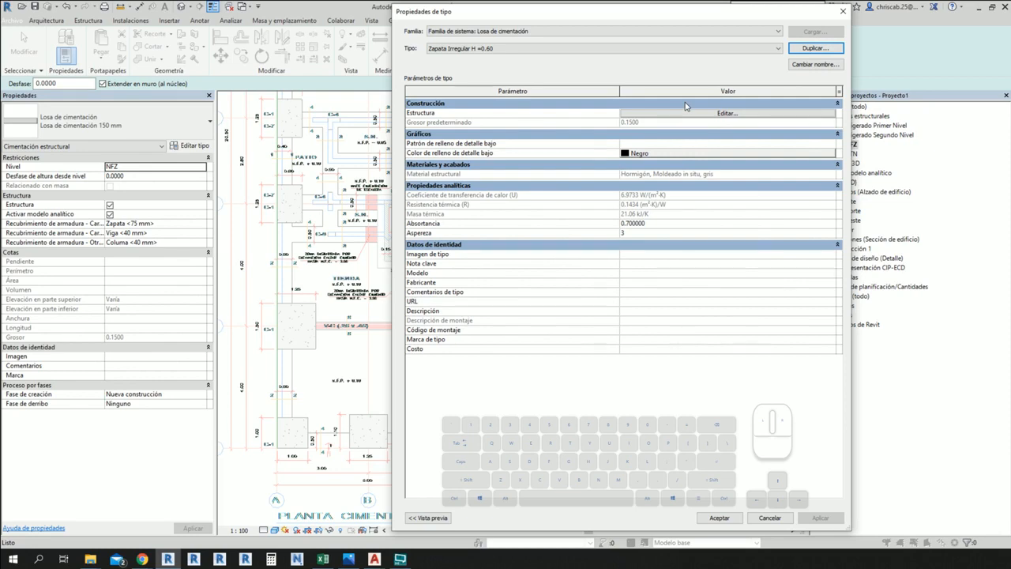
{"action": "left_click", "coordinate": [718, 518]}
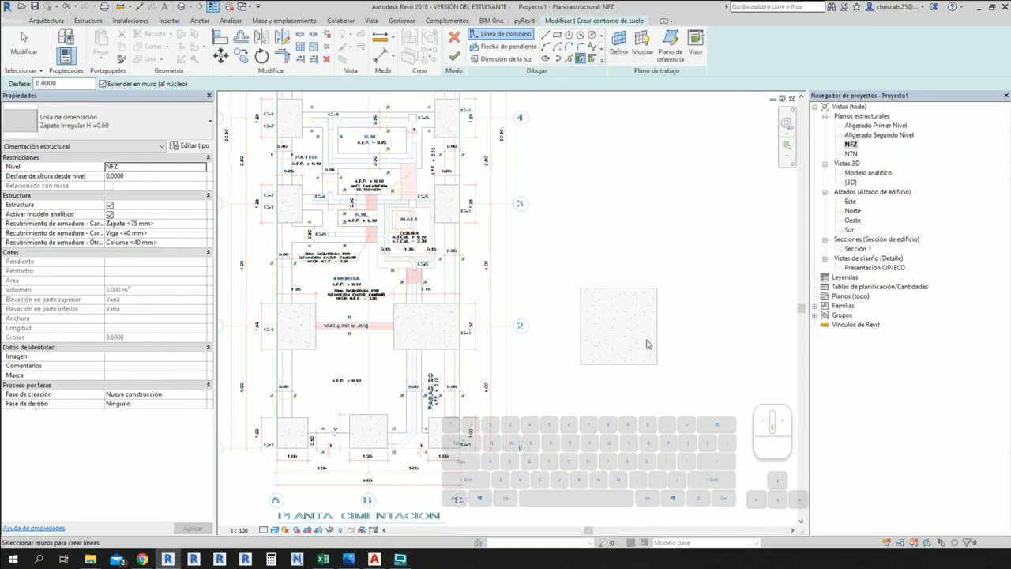
- Sketch and finish a four-sided slab of about 6.6 m² with one slanted side, outside the plan near axis 3, and delete its span direction symbol
{"action": "scroll", "coordinate": [646, 344], "scroll_direction": "down", "scroll_amount": 2}
{"action": "middle_click_drag", "start_coordinate": [558, 305], "coordinate": [476, 365]}
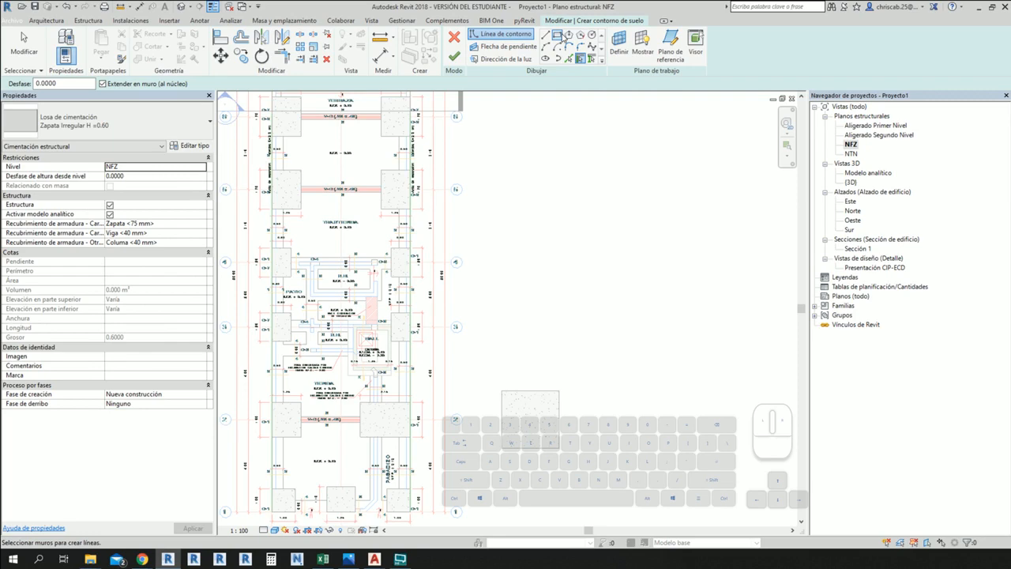
{"action": "left_click", "coordinate": [545, 35]}
{"action": "left_click", "coordinate": [553, 372]}
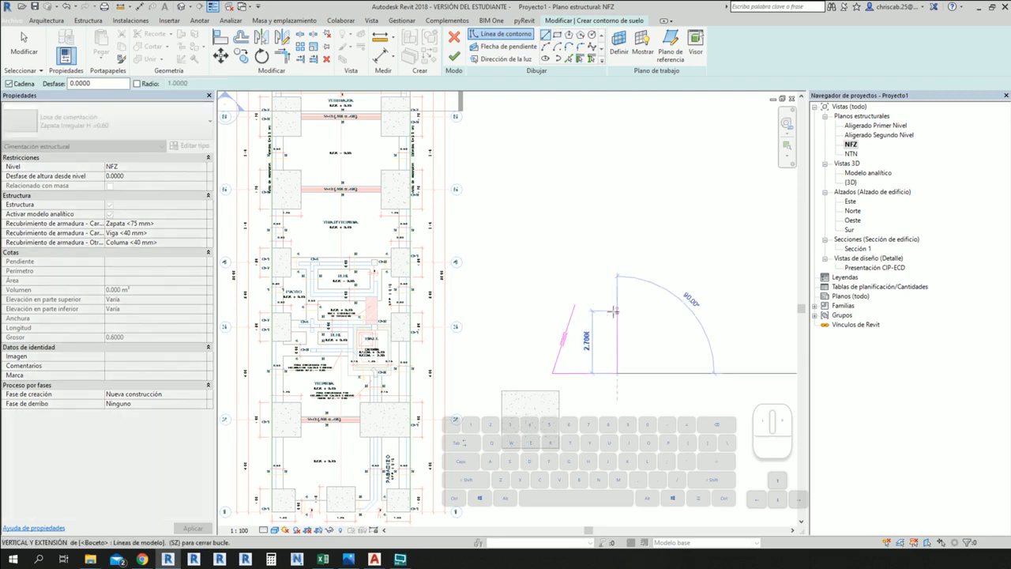
{"action": "left_click", "coordinate": [573, 307]}
{"action": "key", "text": "Escape"}
{"action": "key", "text": "Escape"}
{"action": "scroll", "coordinate": [572, 325], "scroll_direction": "up", "scroll_amount": 2}
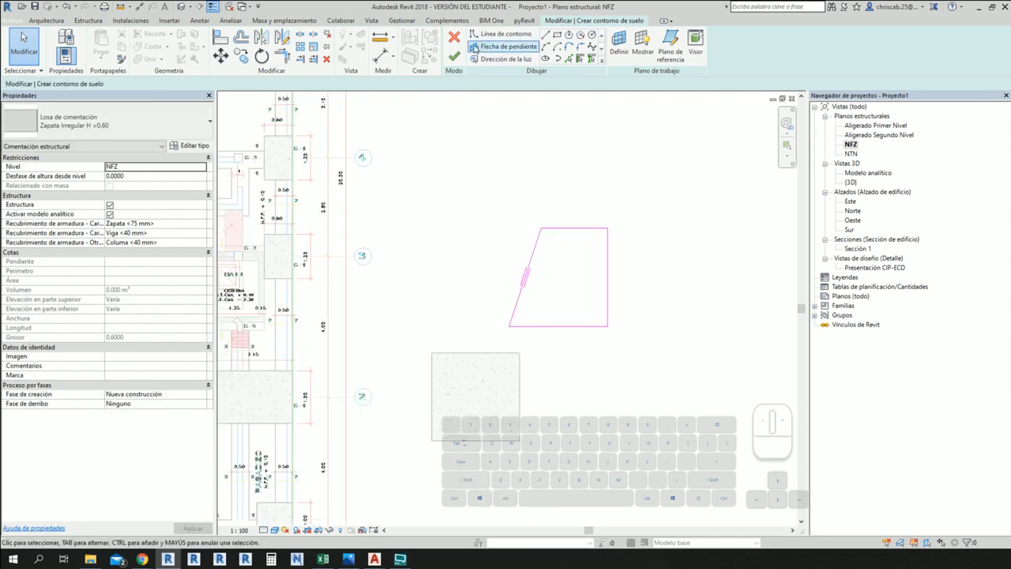
{"action": "left_click", "coordinate": [457, 58]}
{"action": "left_click", "coordinate": [661, 323]}
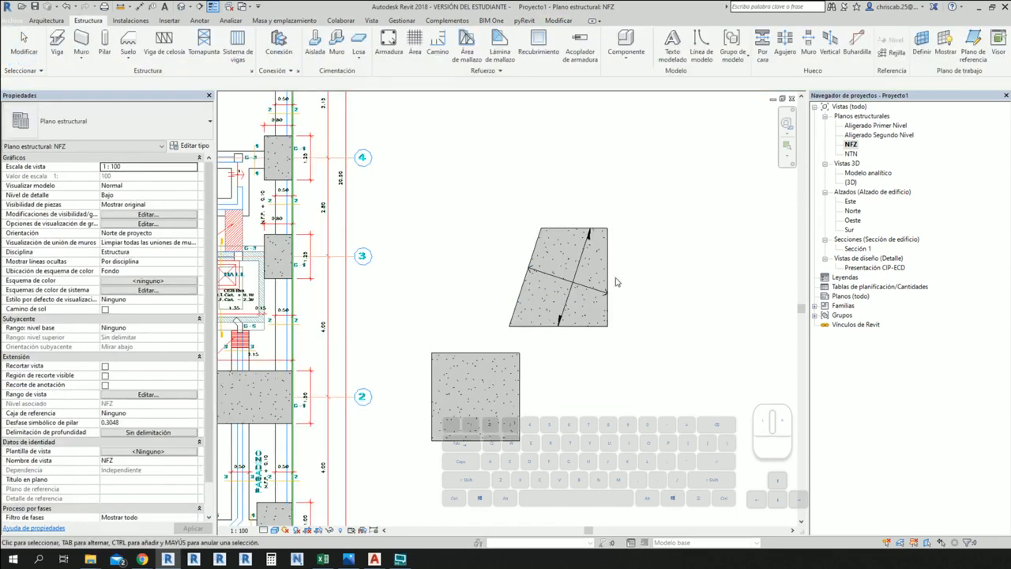
{"action": "left_click", "coordinate": [579, 260]}
{"action": "left_click", "coordinate": [658, 322]}
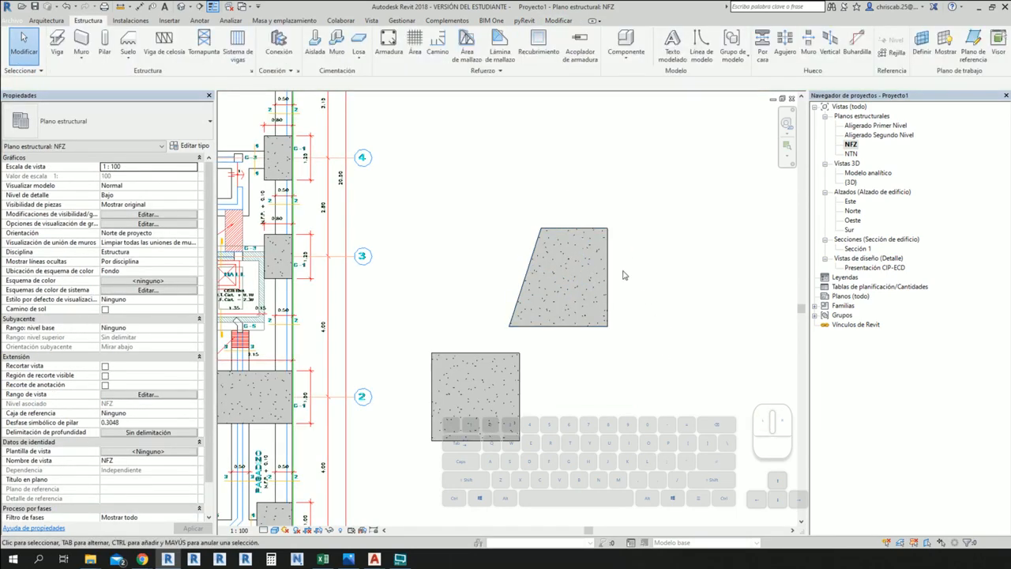
- Select the irregular slab to examine its category, type and instance properties, and clear the selection
{"action": "left_click", "coordinate": [550, 265]}
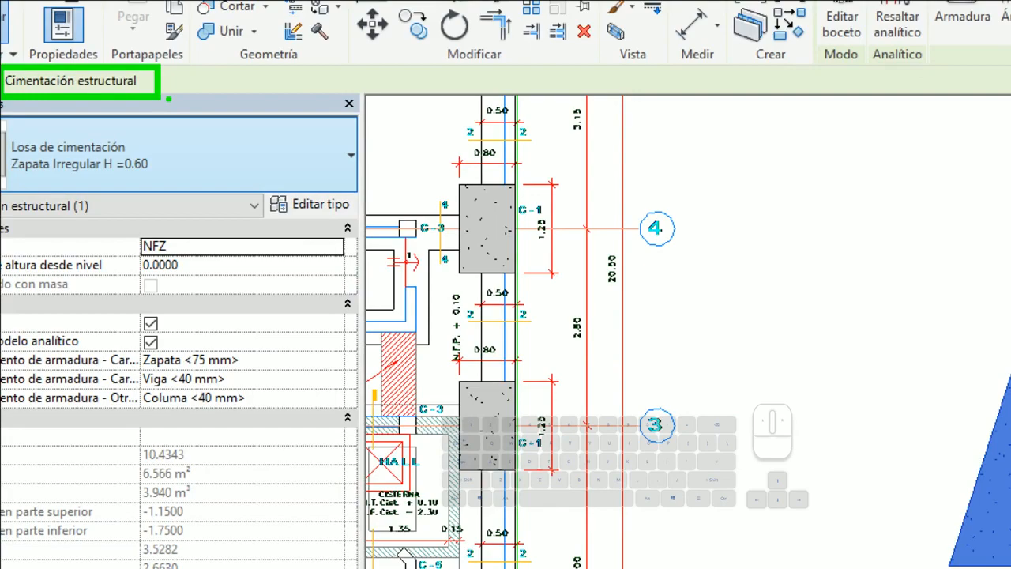
{"action": "left_click", "coordinate": [587, 350]}
{"action": "left_click", "coordinate": [596, 309]}
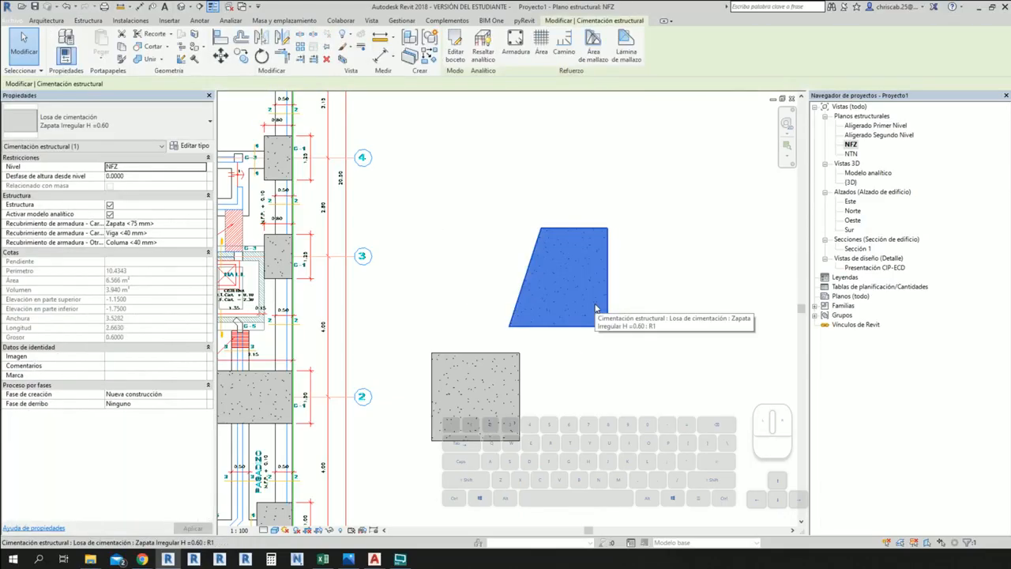
{"action": "left_click", "coordinate": [605, 371]}
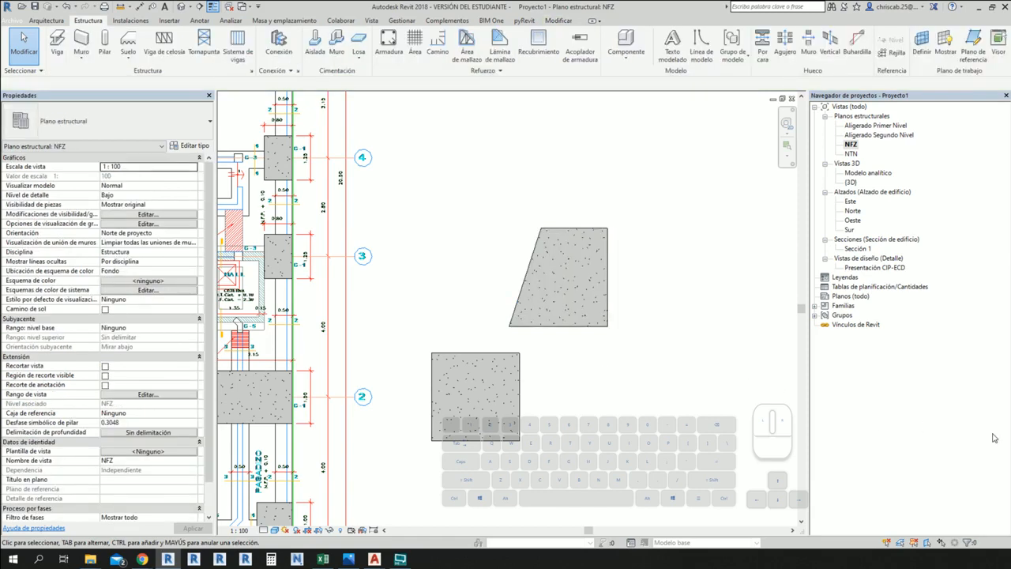
- Delete the rectangular and irregular sample footings standing outside the plan between axes 2 and 3
{"action": "middle_click_drag", "start_coordinate": [644, 424], "coordinate": [806, 414]}
{"action": "left_click", "coordinate": [677, 406]}
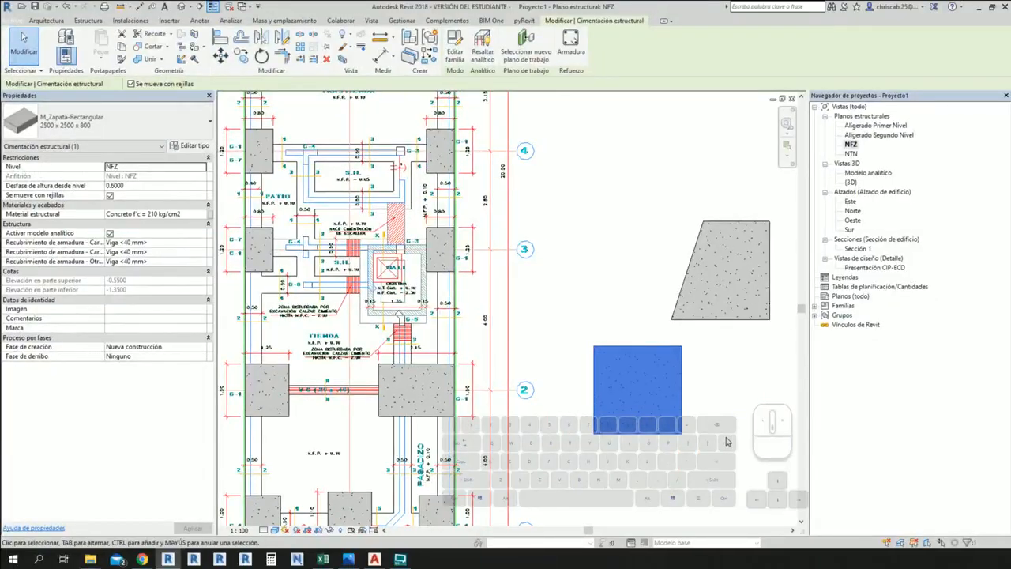
{"action": "scroll", "coordinate": [686, 440], "scroll_direction": "down", "scroll_amount": 3}
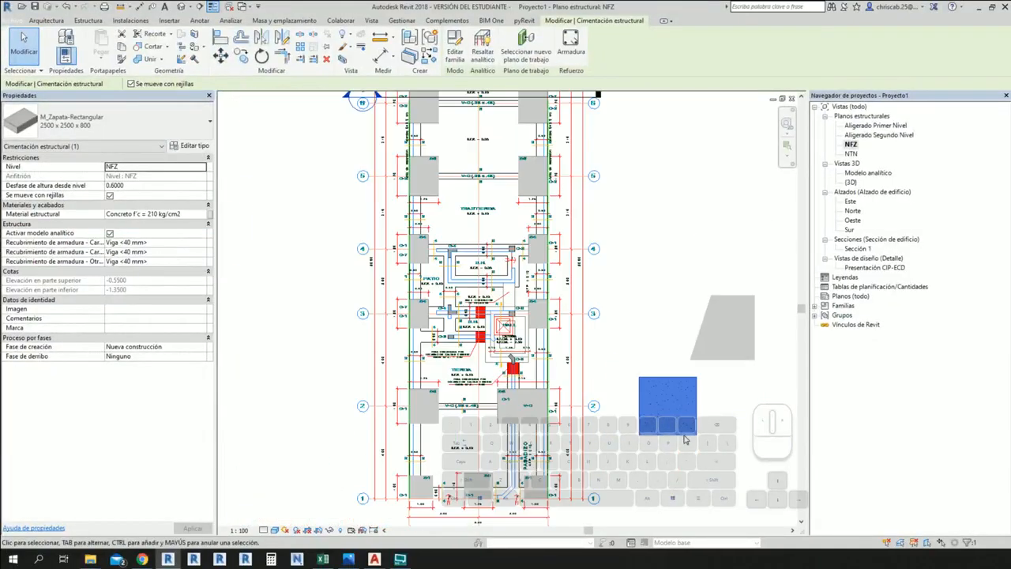
{"action": "middle_click_drag", "start_coordinate": [722, 440], "coordinate": [685, 438]}
{"action": "scroll", "coordinate": [685, 436], "scroll_direction": "down", "scroll_amount": 3}
{"action": "left_click", "coordinate": [723, 386]}
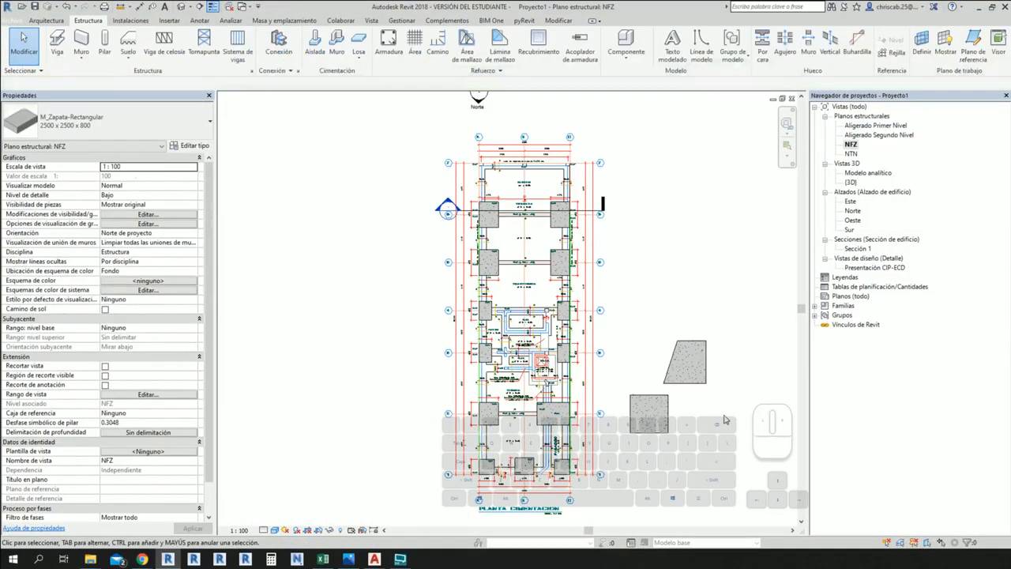
{"action": "left_click_drag", "start_coordinate": [724, 419], "coordinate": [635, 363]}
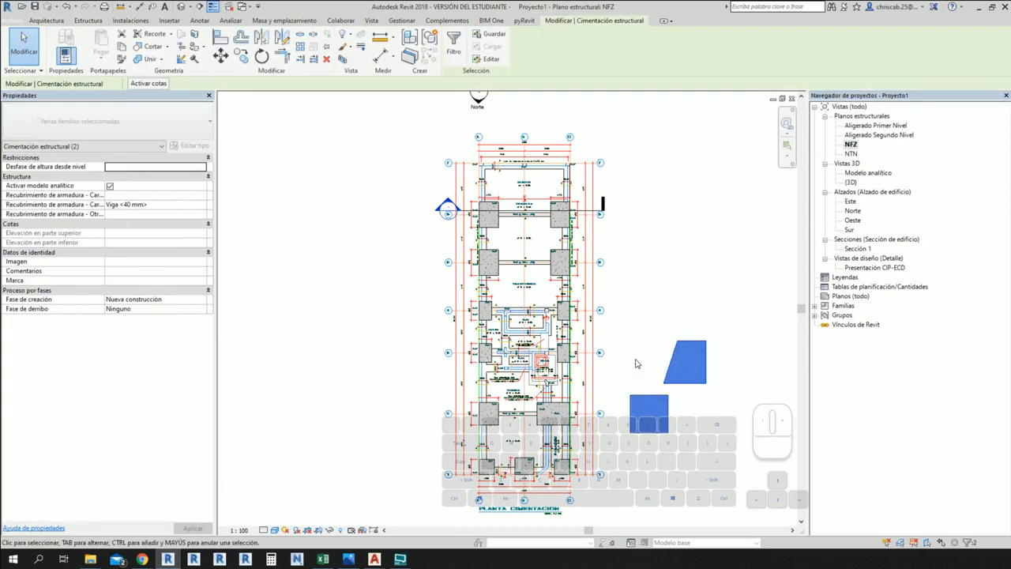
{"action": "key", "text": "Delete"}
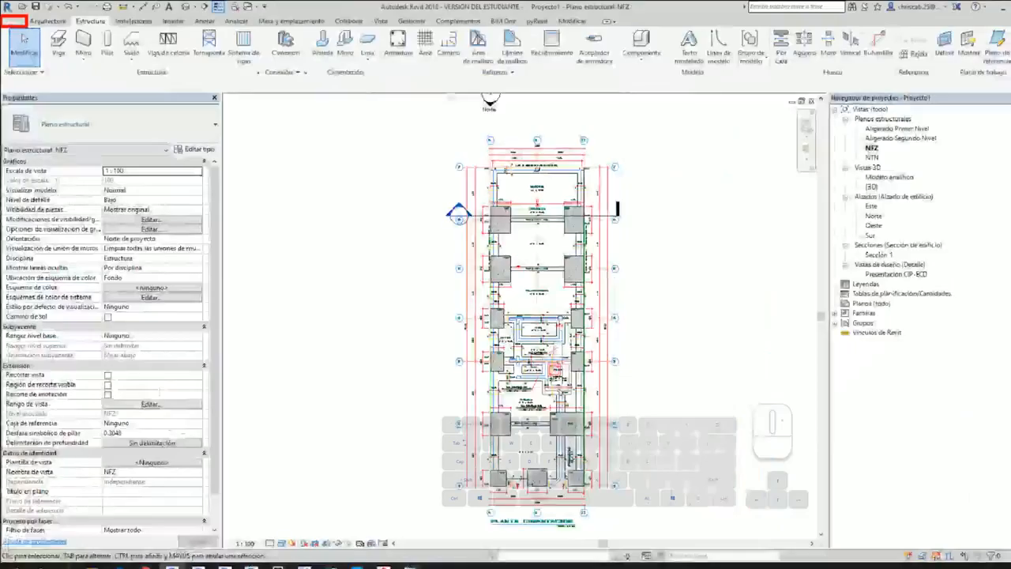
{"action": "scroll", "coordinate": [714, 405], "scroll_direction": "up", "scroll_amount": 3}
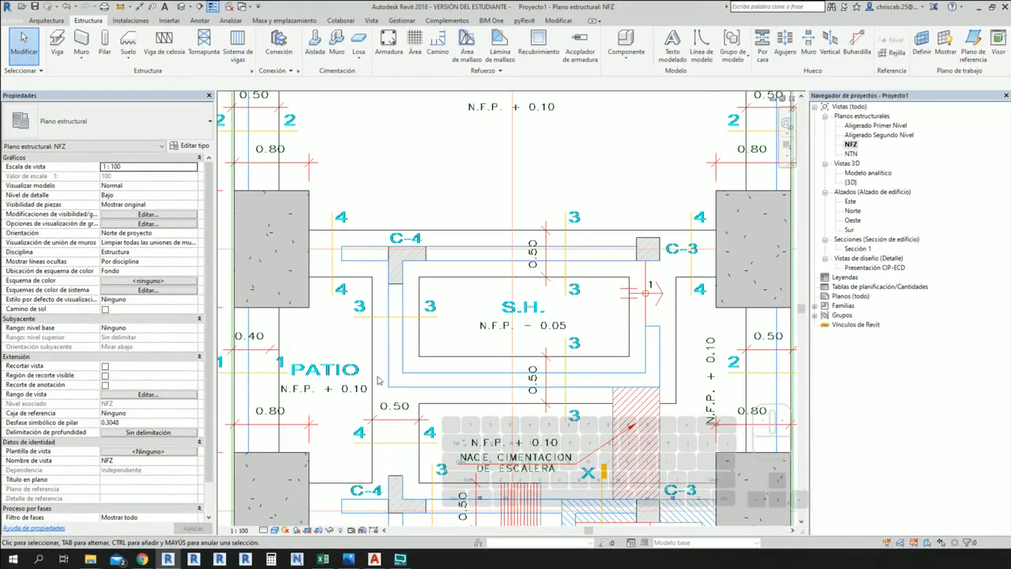
{"action": "middle_click_drag", "start_coordinate": [544, 417], "coordinate": [519, 297]}
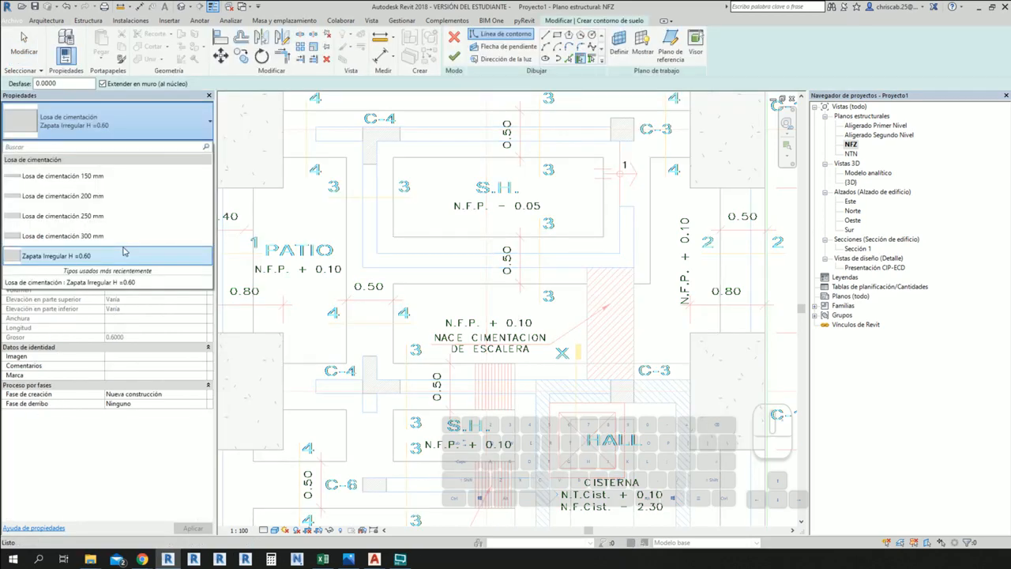
{"action": "left_click", "coordinate": [123, 248]}
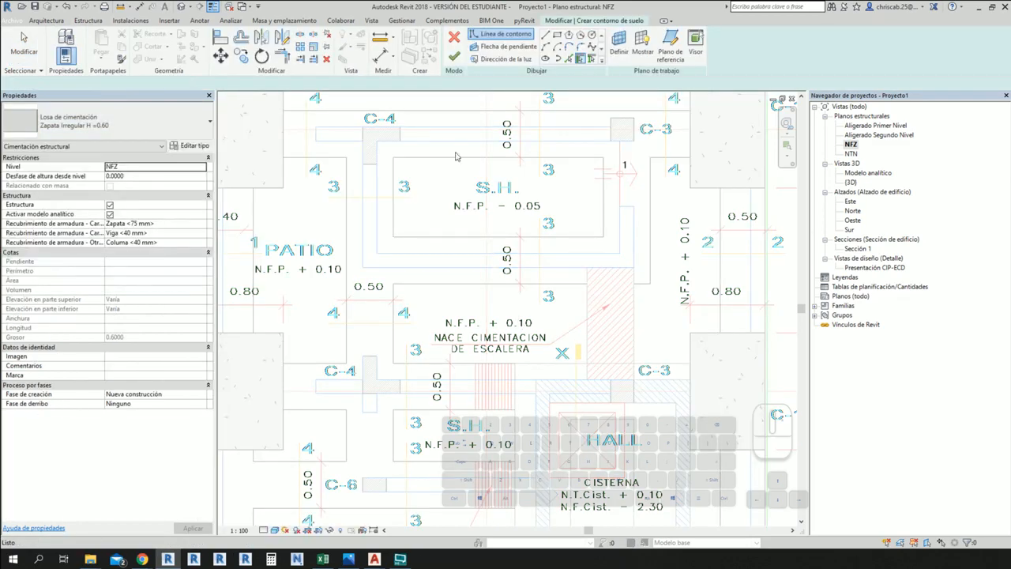
{"action": "key", "text": "Escape"}
- Switch to AutoCAD and examine the typical footing detail and the foundation section cuts in CIMENTACION.dwg
{"action": "key", "text": "alt+Tab"}
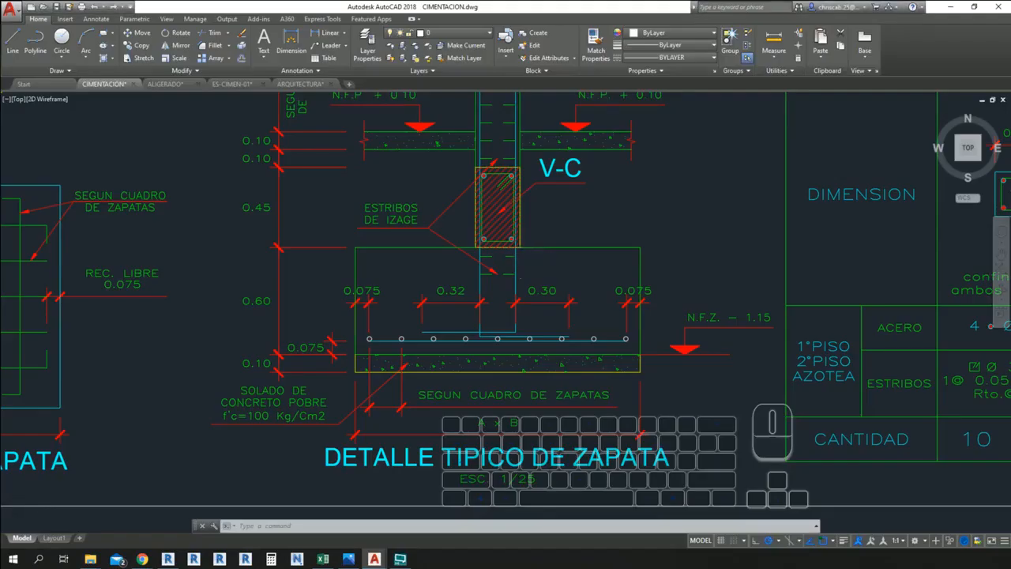
{"action": "scroll", "coordinate": [542, 198], "scroll_direction": "down", "scroll_amount": 7}
{"action": "middle_click_drag", "start_coordinate": [542, 198], "coordinate": [450, 476]}
{"action": "middle_click_drag", "start_coordinate": [560, 231], "coordinate": [482, 452]}
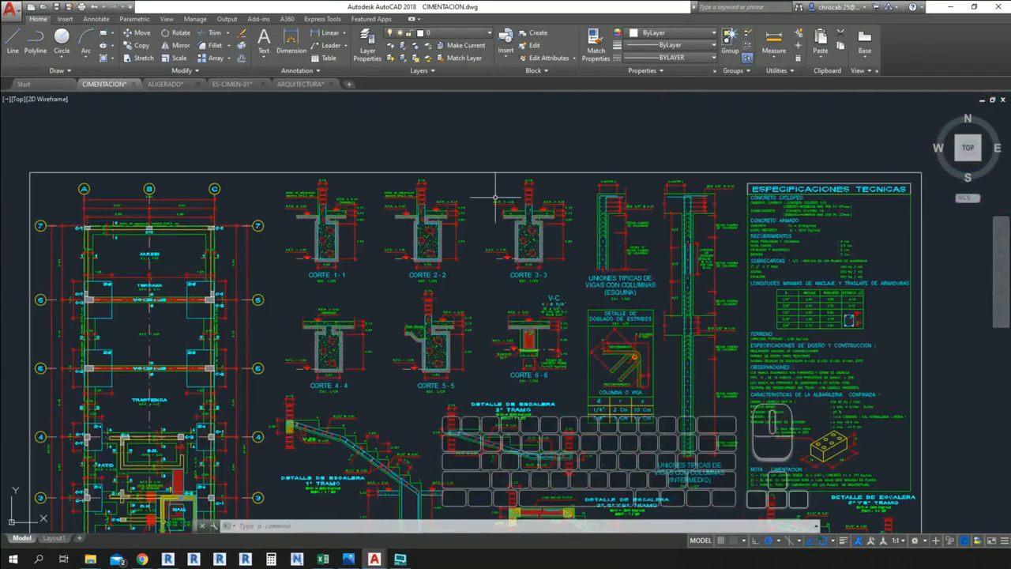
- Switch back to Revit, inspect the strip foundations and V-C (.25 x .45) beams in the plan, and browse the rectangular concrete beam types
{"action": "key", "text": "alt+Tab"}
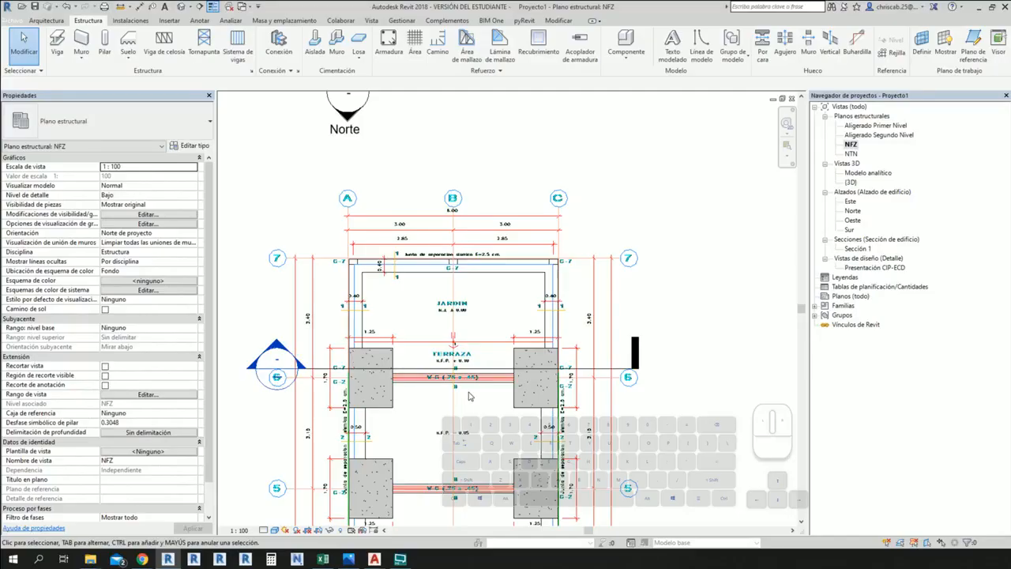
{"action": "scroll", "coordinate": [298, 185], "scroll_direction": "up", "scroll_amount": 6}
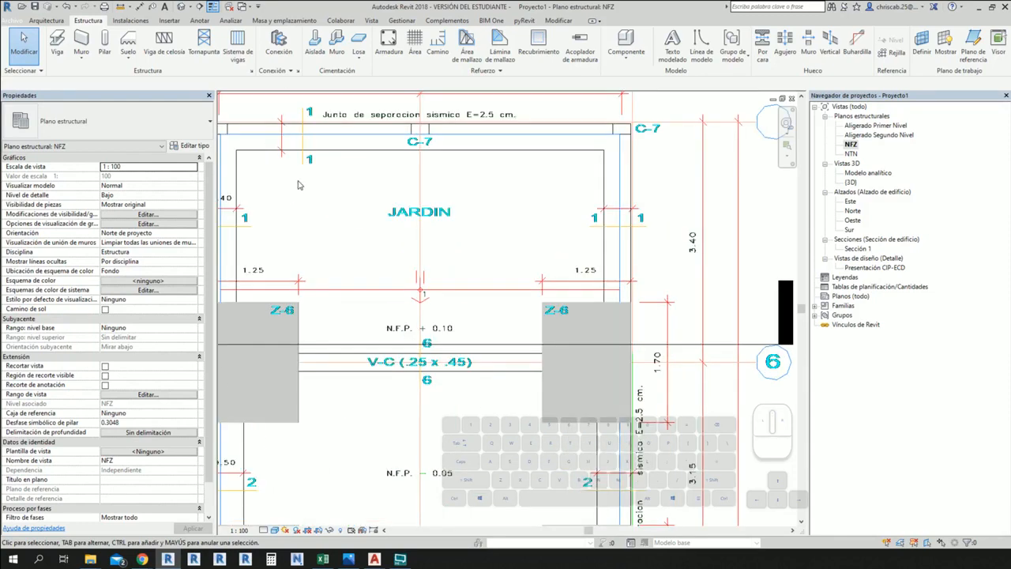
{"action": "scroll", "coordinate": [447, 272], "scroll_direction": "down", "scroll_amount": 3}
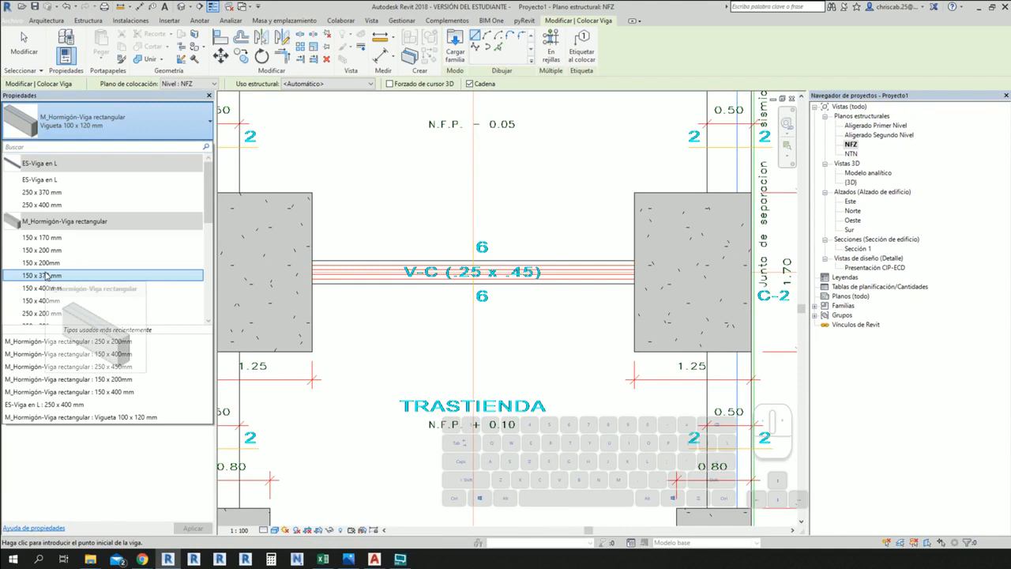
{"action": "scroll", "coordinate": [48, 275], "scroll_direction": "down", "scroll_amount": 1}
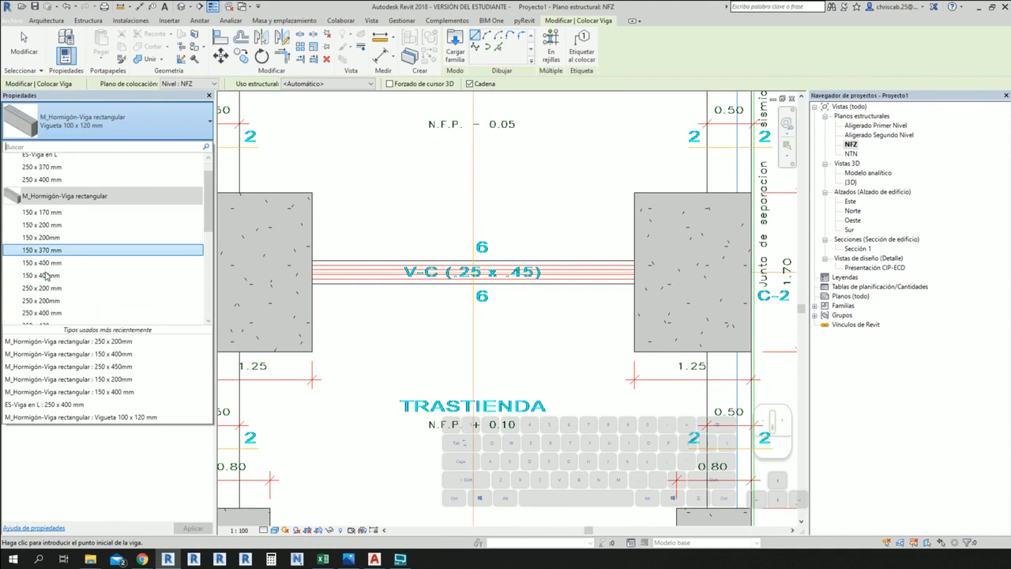
{"action": "scroll", "coordinate": [46, 275], "scroll_direction": "down", "scroll_amount": 5}
{"action": "scroll", "coordinate": [52, 275], "scroll_direction": "up", "scroll_amount": 5}
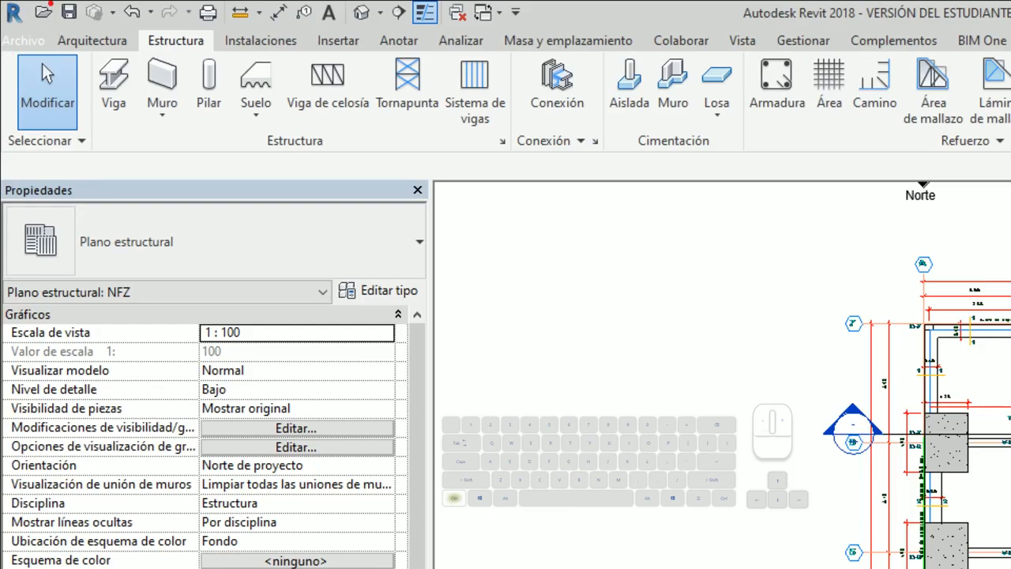
- Save the project as ES-CIP-EJEMPLO-2001 in a new folder named 05. Avance inside Sesión 01
{"action": "left_click_drag", "start_coordinate": [50, 2], "coordinate": [64, 8], "text": "ctrl"}
{"action": "left_click_drag", "start_coordinate": [63, 8], "coordinate": [76, 17], "text": "ctrl"}
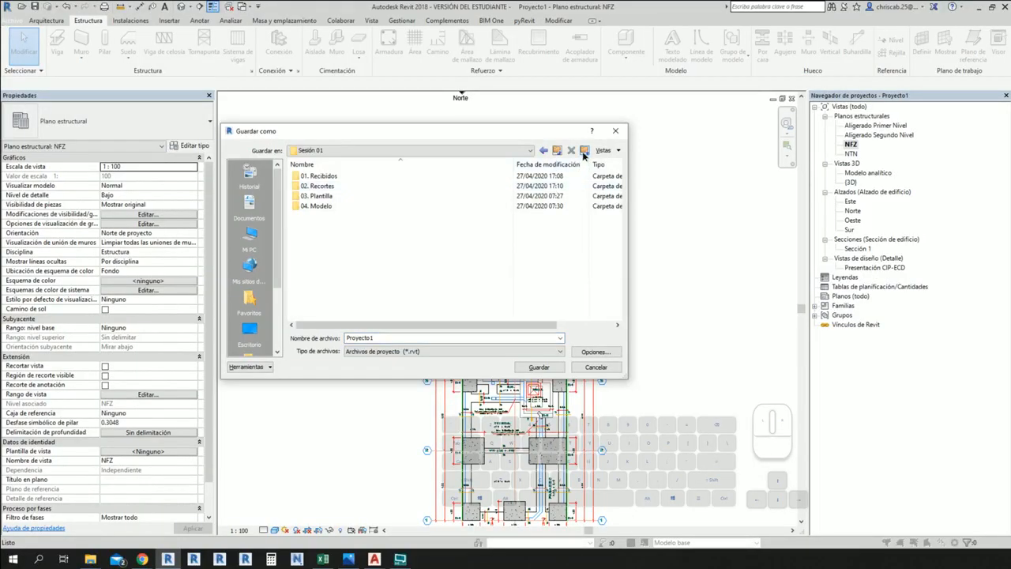
{"action": "type", "text": "05"}
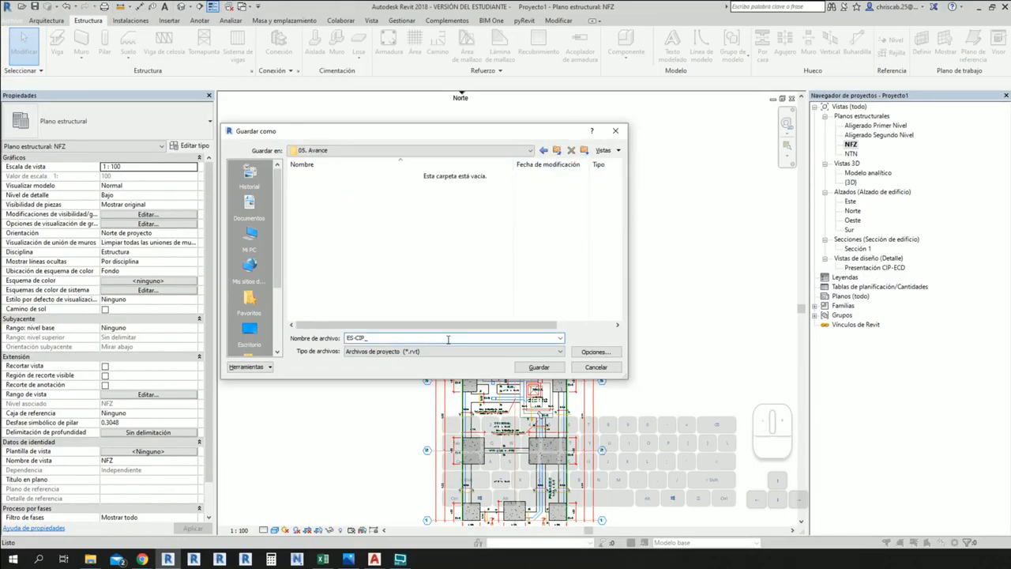
{"action": "key", "text": "BackSpace"}
{"action": "type", "text": "-E"}
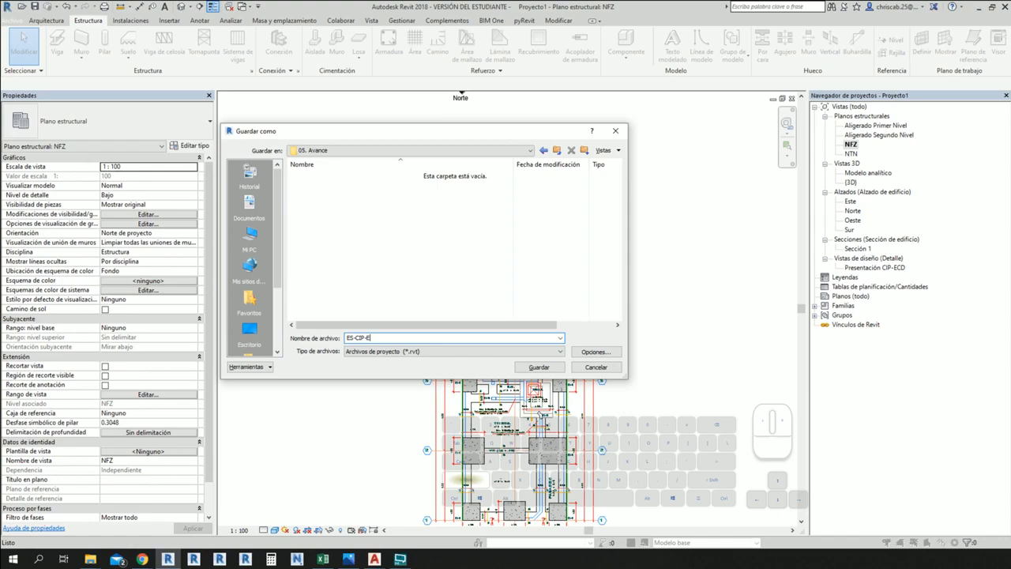
{"action": "type", "text": "JEMPLO-2001"}
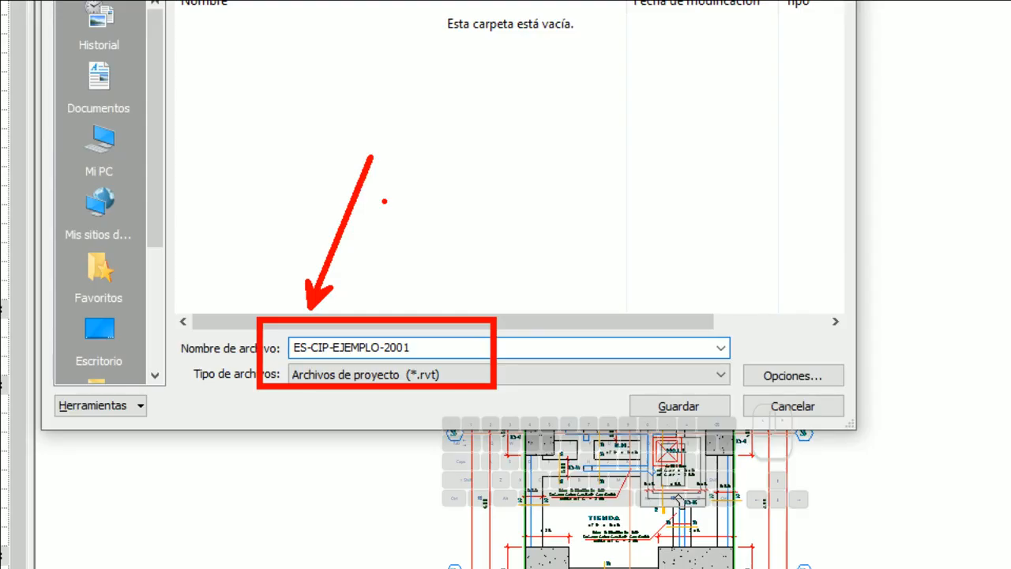
{"action": "type", "text": "lanific"}
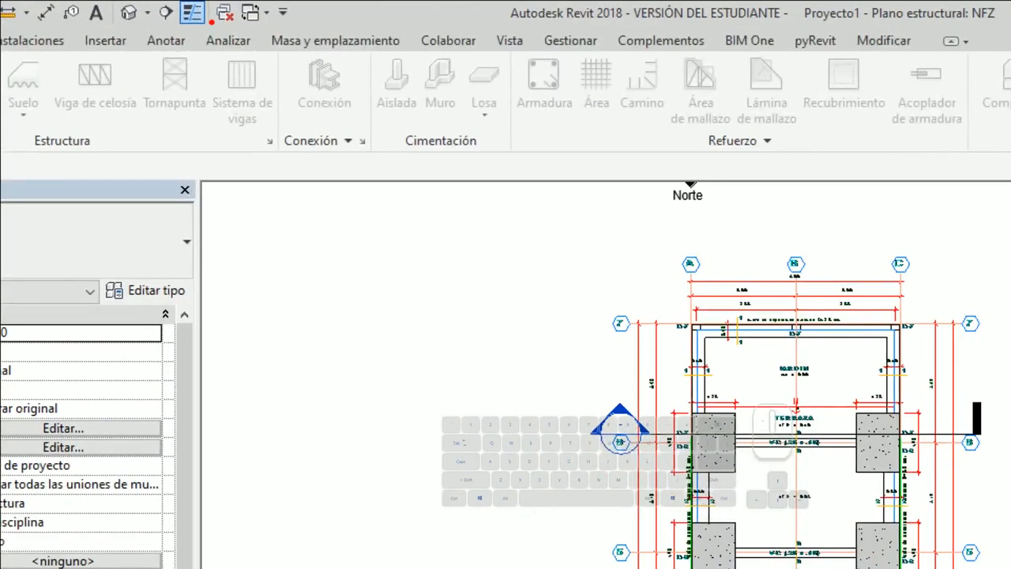
{"action": "left_click_drag", "start_coordinate": [205, 3], "coordinate": [242, 37], "text": "ctrl"}
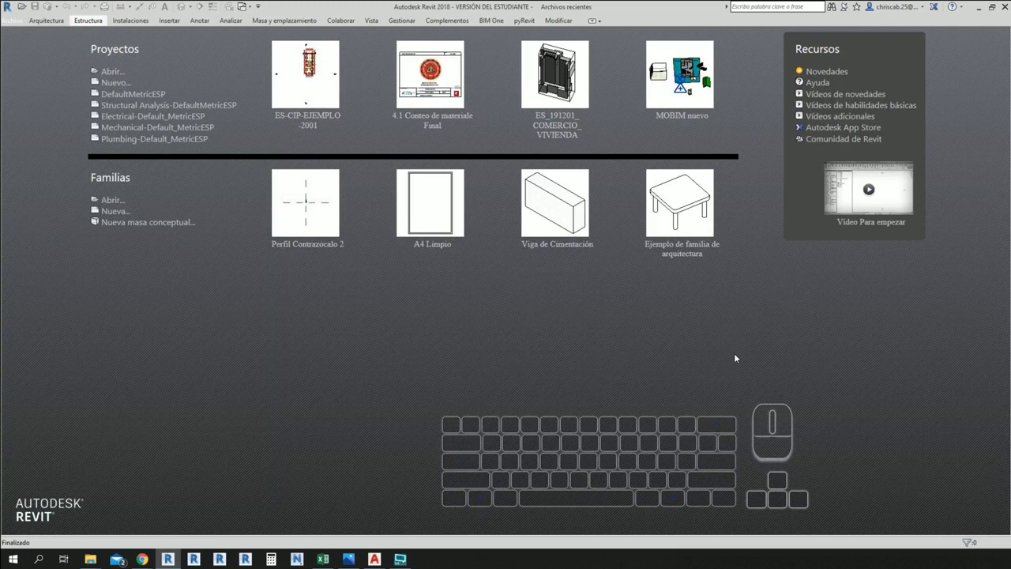
- Open the model ES_191201_COMERCIO_VIVIENDA from the 04. Modelo folder of Sesión 01 and examine its foundations from below in the 3D view
{"action": "key", "text": "alt+Tab"}
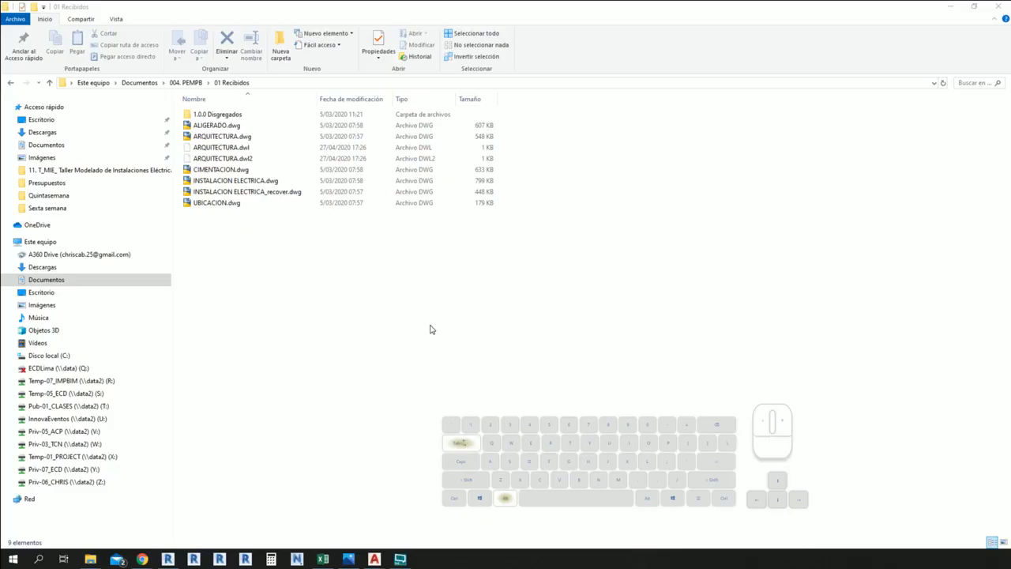
{"action": "left_click", "coordinate": [435, 361]}
{"action": "key", "text": "BackSpace"}
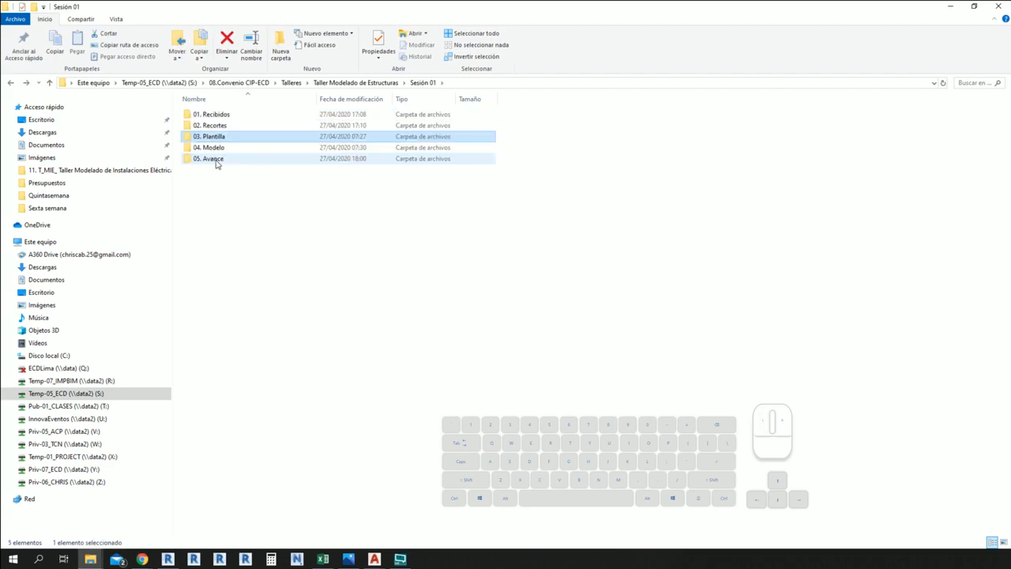
{"action": "double_click", "coordinate": [216, 149]}
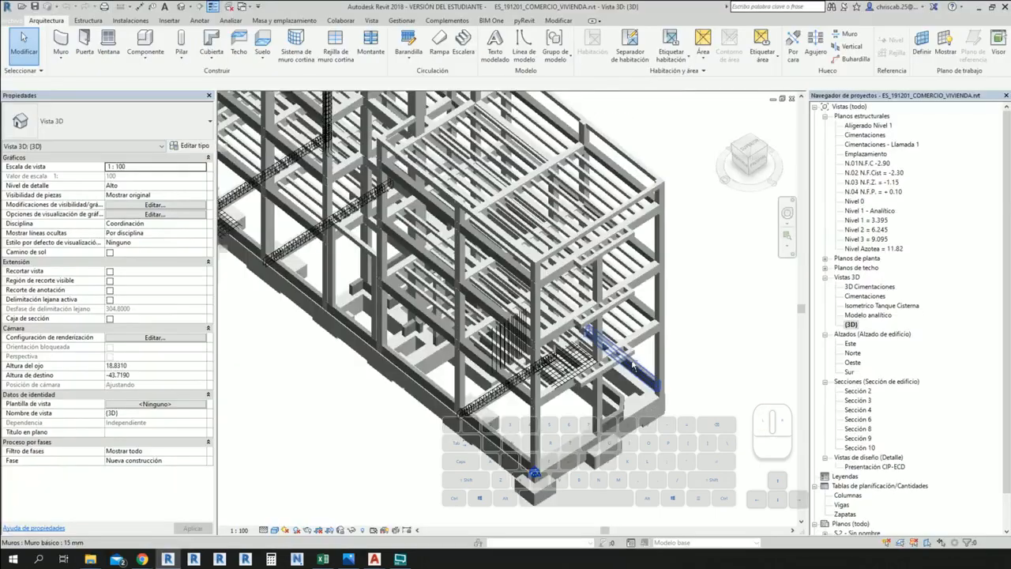
{"action": "middle_click_drag", "start_coordinate": [645, 361], "coordinate": [453, 332], "text": "shift"}
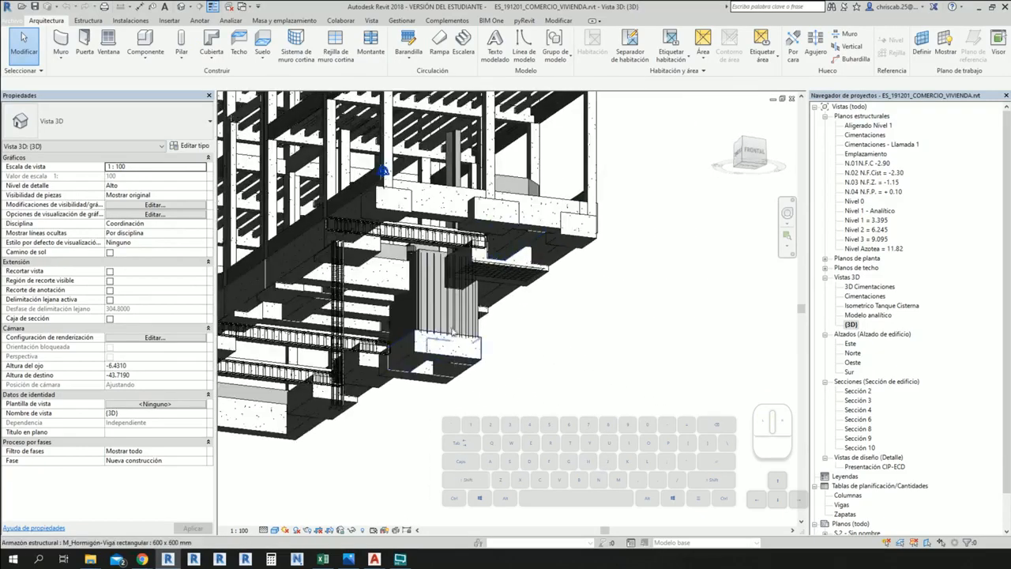